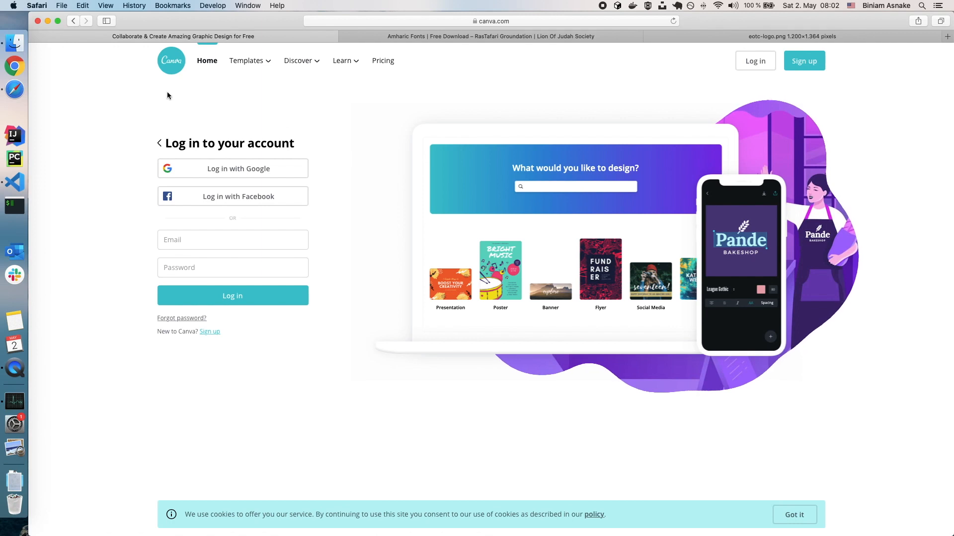
# Log in to Canva with the existing Google account
pyautogui.click(160, 144)
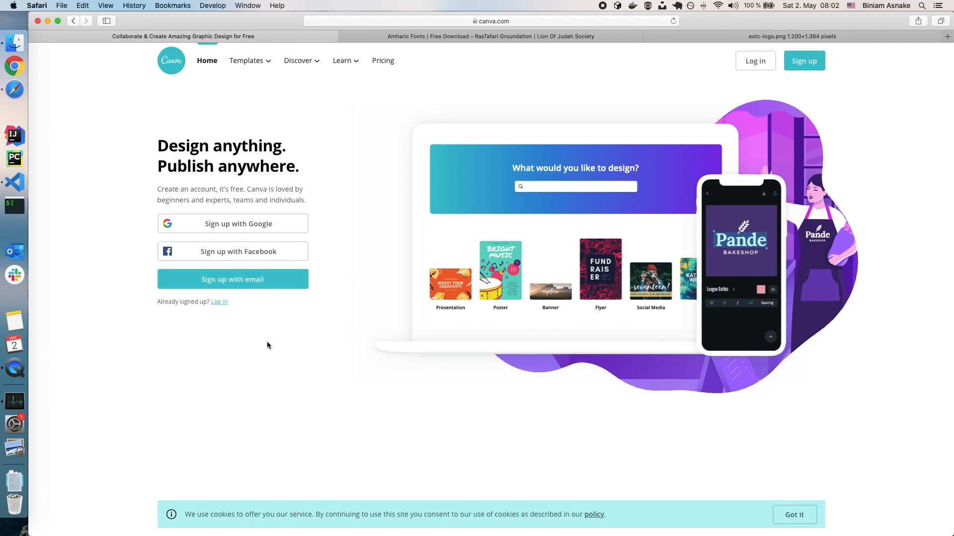
pyautogui.click(220, 302)
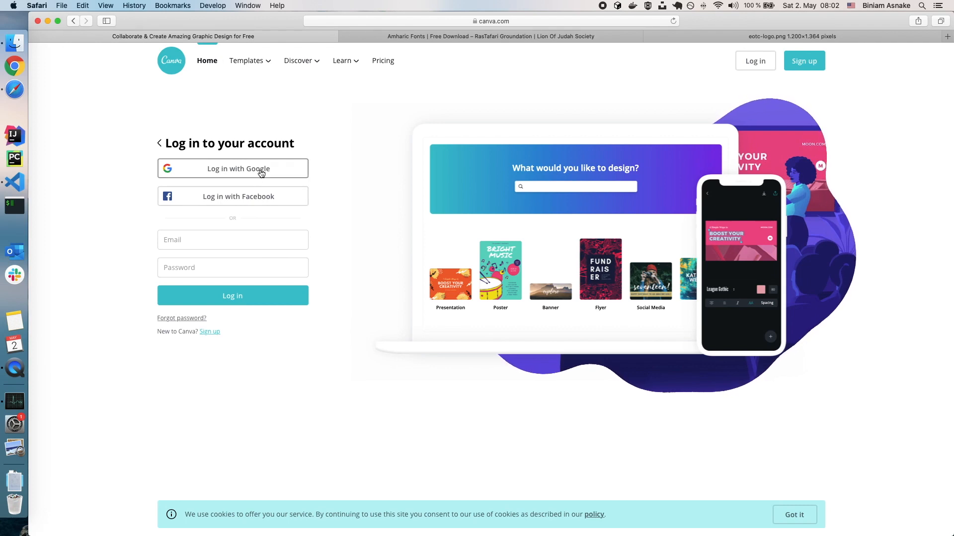
pyautogui.click(261, 170)
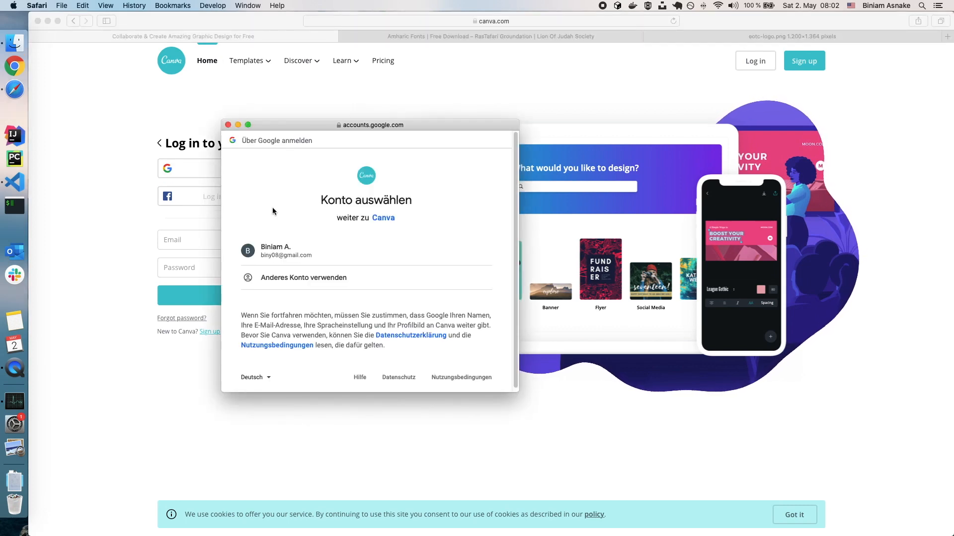
pyautogui.click(304, 256)
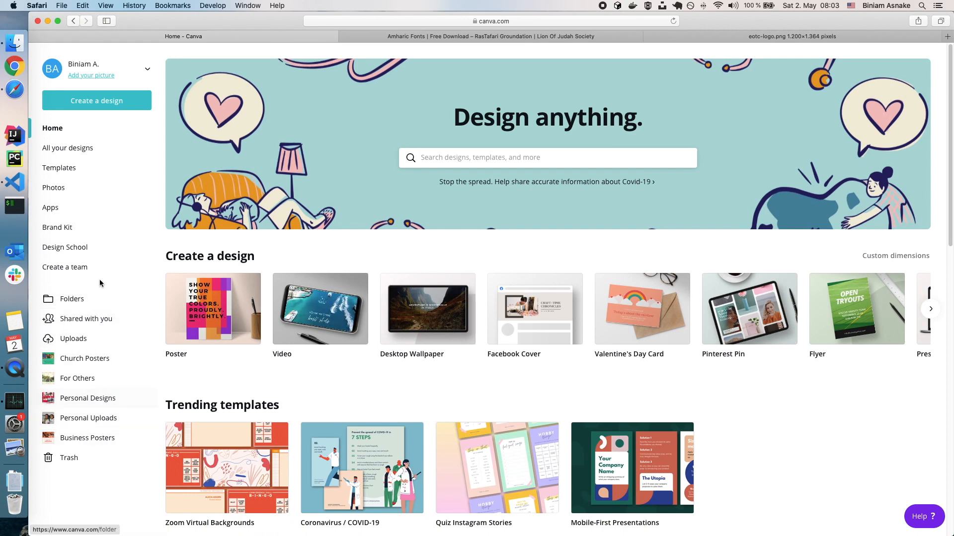
# Look over the existing designs and the available design types, and create a blank Poster design
pyautogui.click(80, 148)
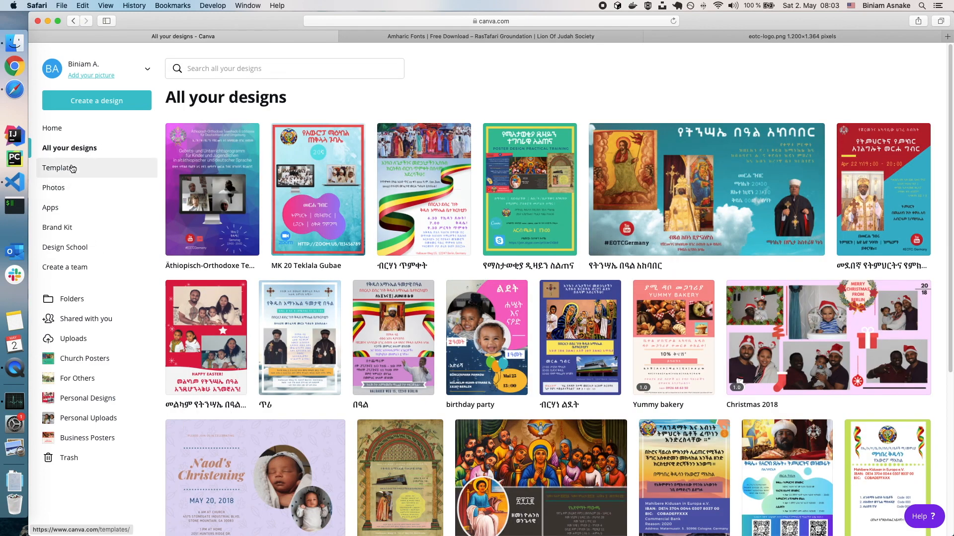
pyautogui.click(105, 132)
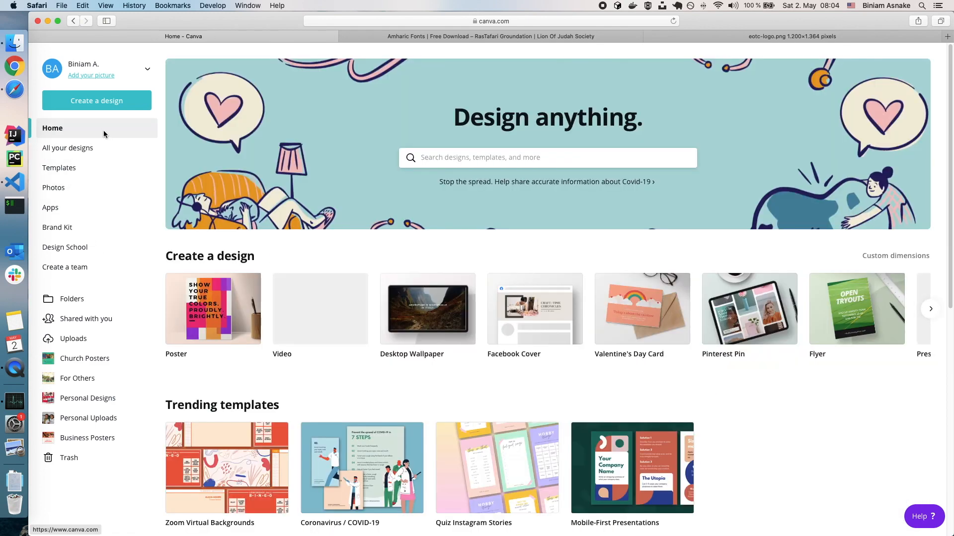
pyautogui.click(96, 103)
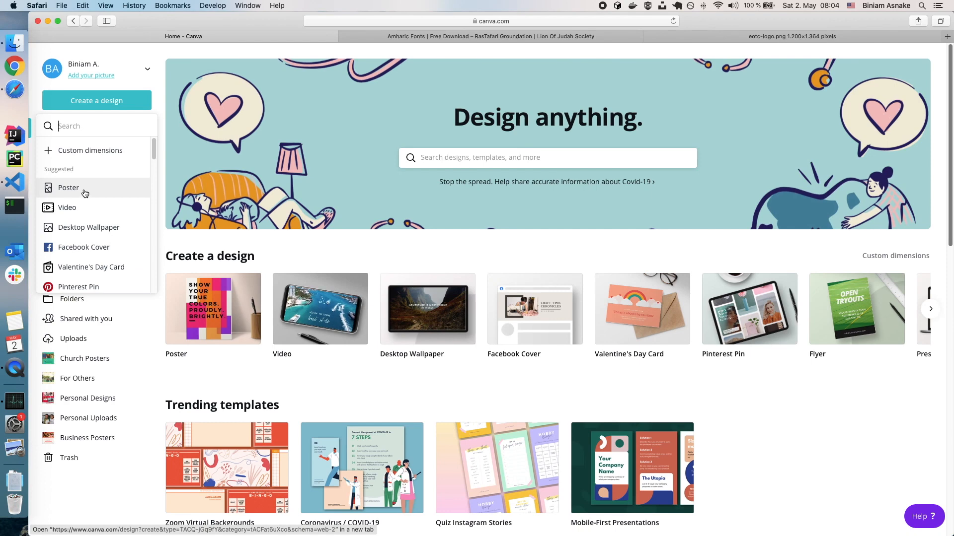
pyautogui.scroll(-2, 99, 221)
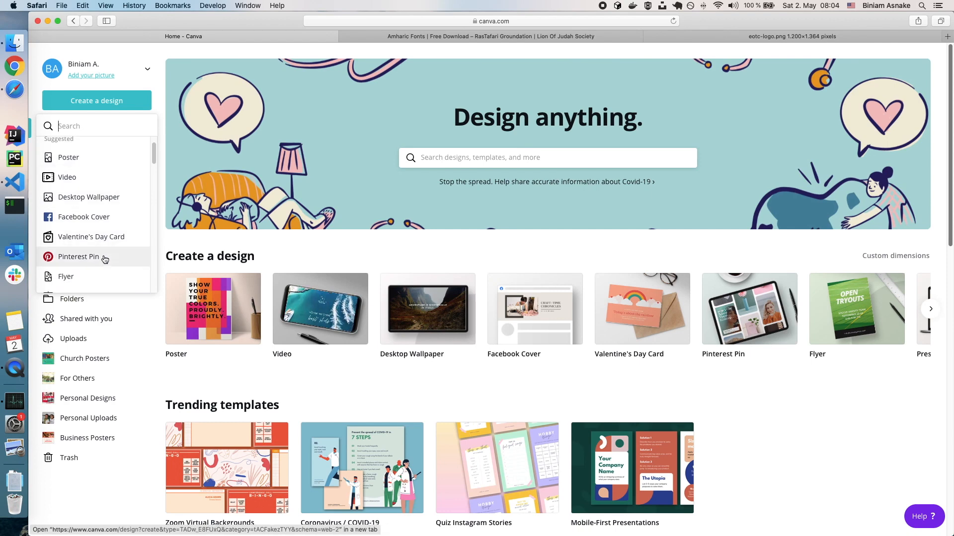
pyautogui.scroll(-5, 104, 263)
pyautogui.scroll(-5, 100, 237)
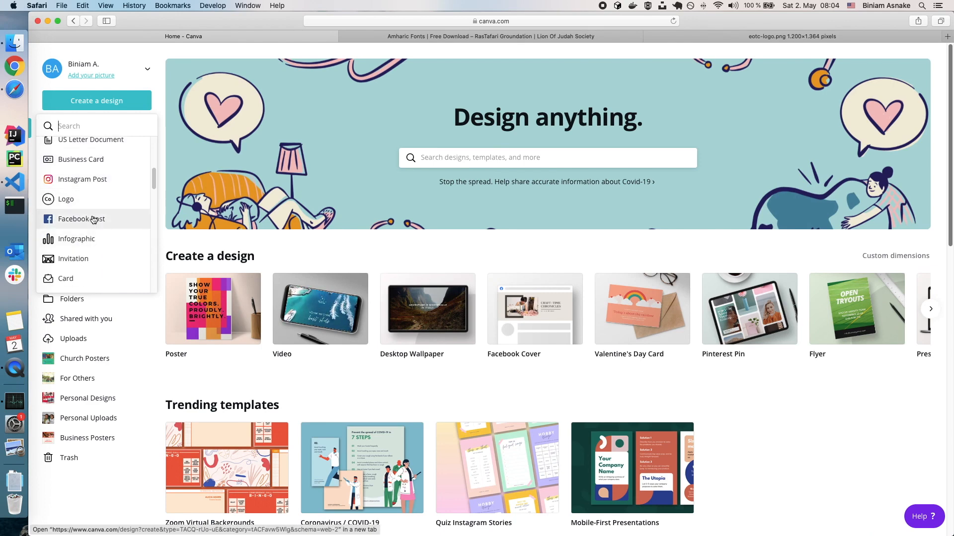
pyautogui.scroll(5, 112, 248)
pyautogui.scroll(4, 112, 238)
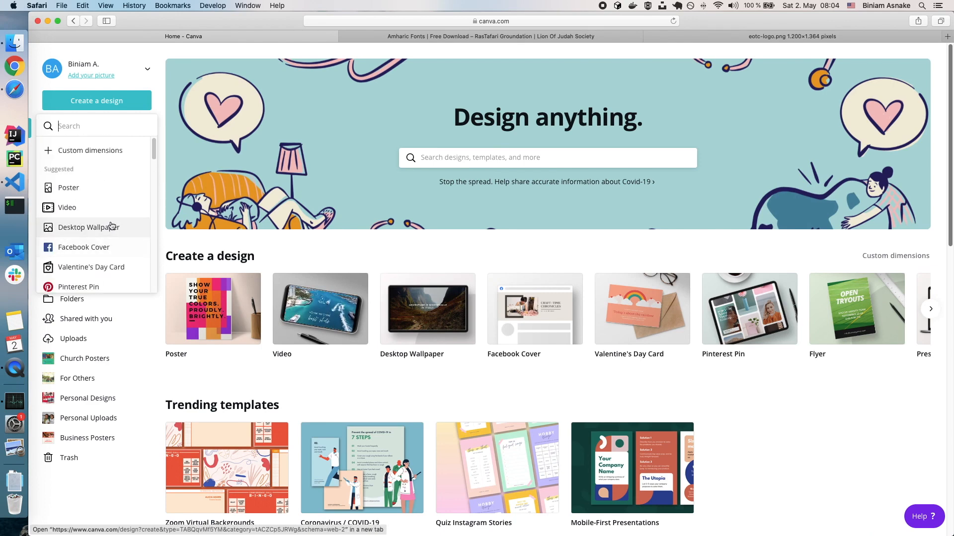
pyautogui.click(88, 189)
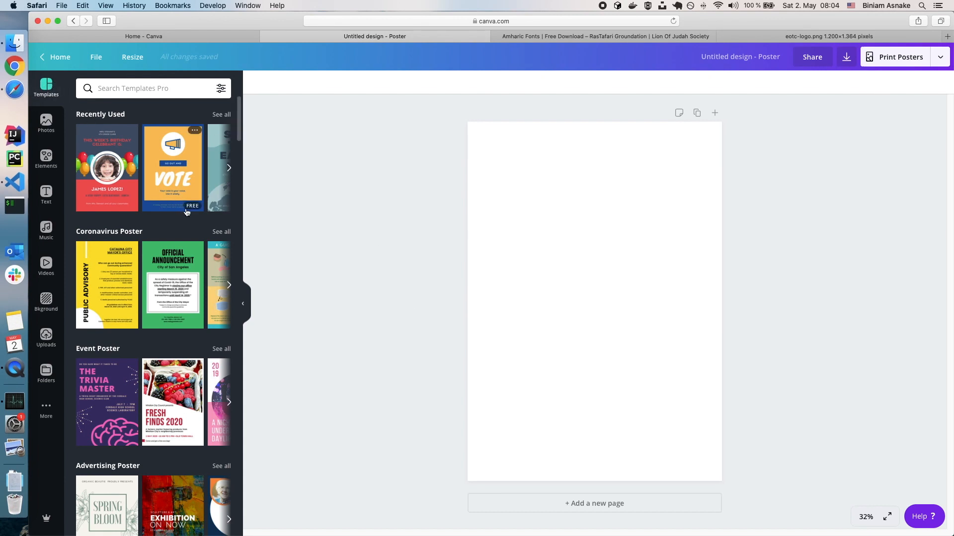
# Browse the poster templates, including a search for "church", and clear the search
pyautogui.click(229, 170)
pyautogui.click(230, 170)
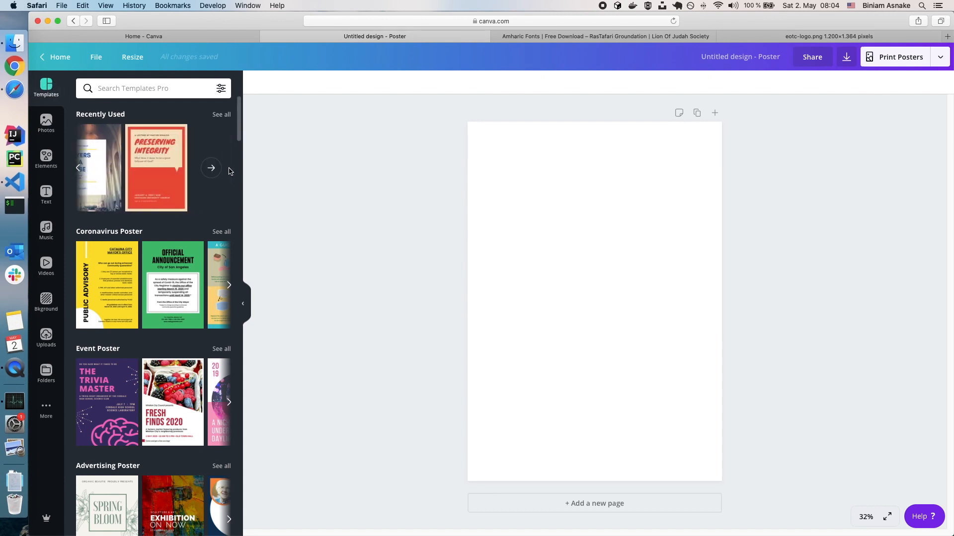
pyautogui.click(152, 88)
pyautogui.write('church')
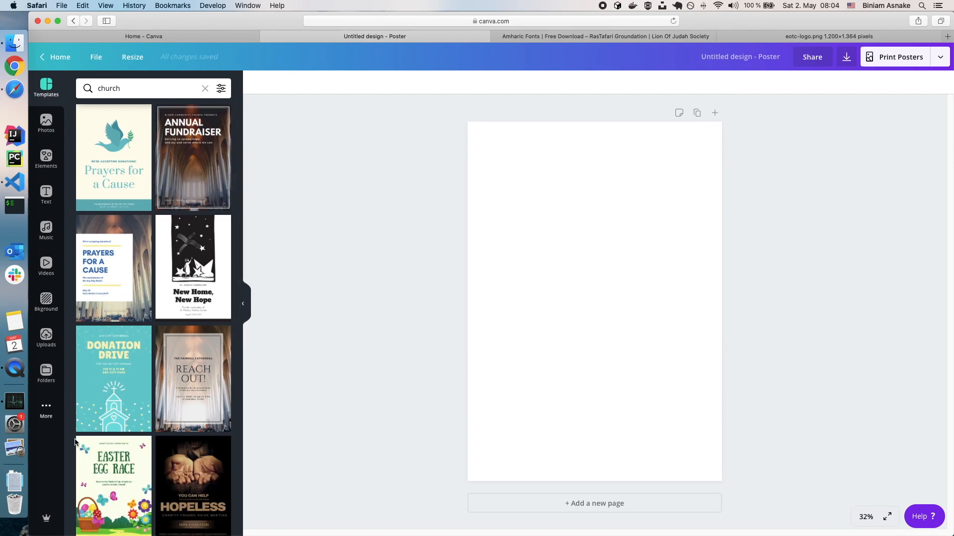
pyautogui.click(131, 93)
pyautogui.press('BackSpace')
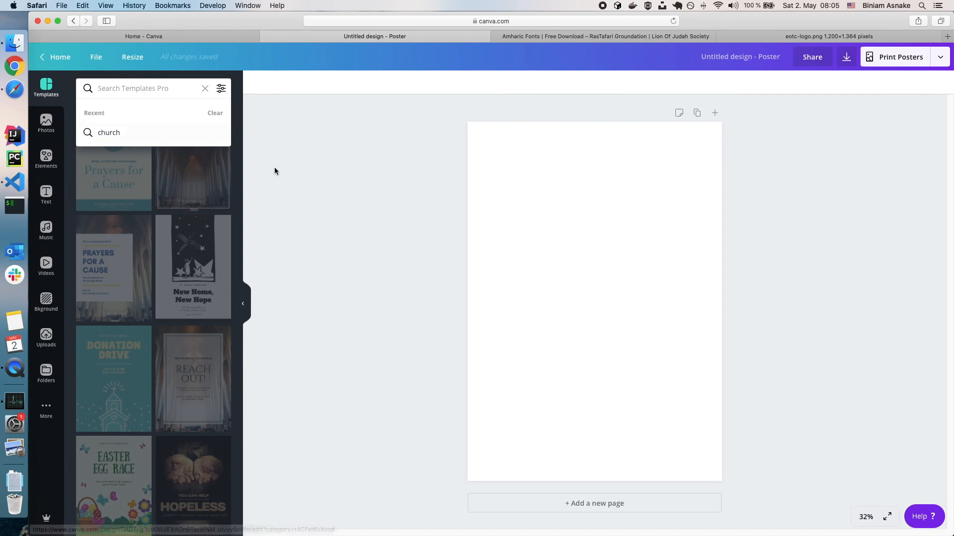
pyautogui.click(232, 144)
pyautogui.click(180, 90)
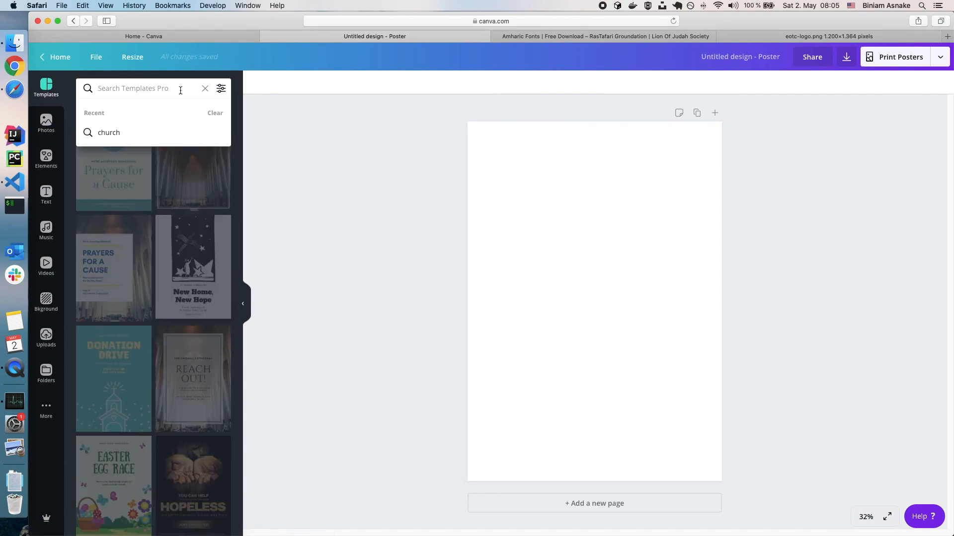
pyautogui.click(205, 88)
# Examine the available photos, elements, text styles, music, videos, backgrounds, uploads and folders for the poster
pyautogui.click(46, 120)
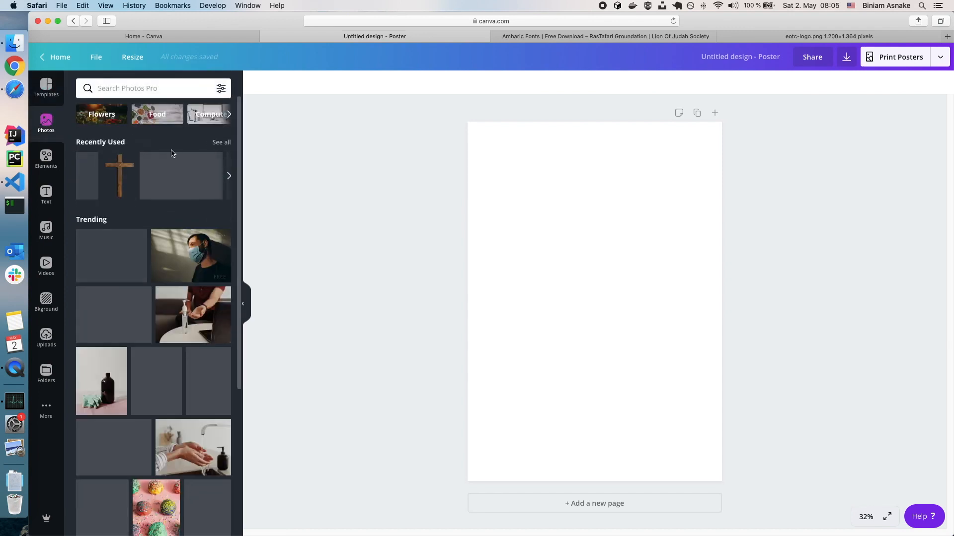
pyautogui.click(46, 157)
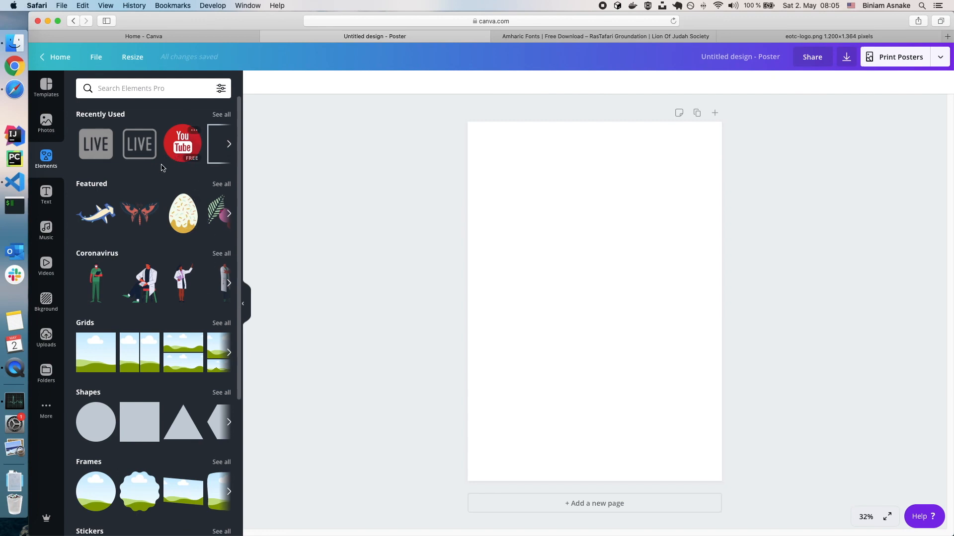
pyautogui.scroll(-2, 146, 263)
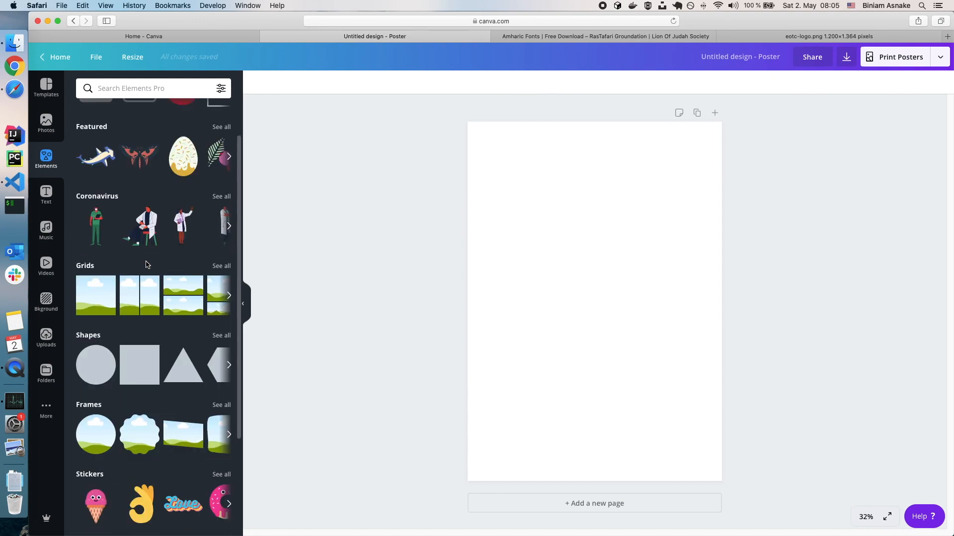
pyautogui.click(56, 199)
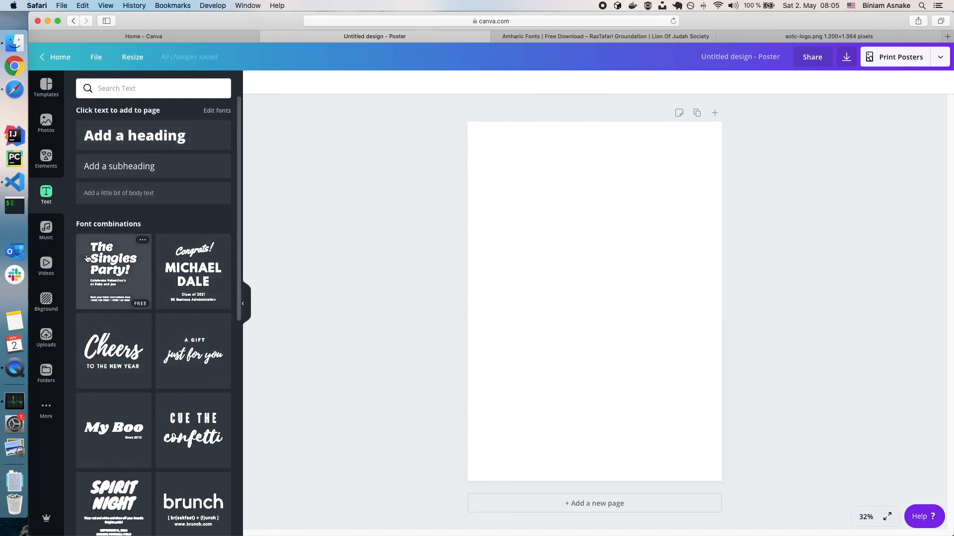
pyautogui.scroll(-4, 169, 460)
pyautogui.scroll(-2, 169, 398)
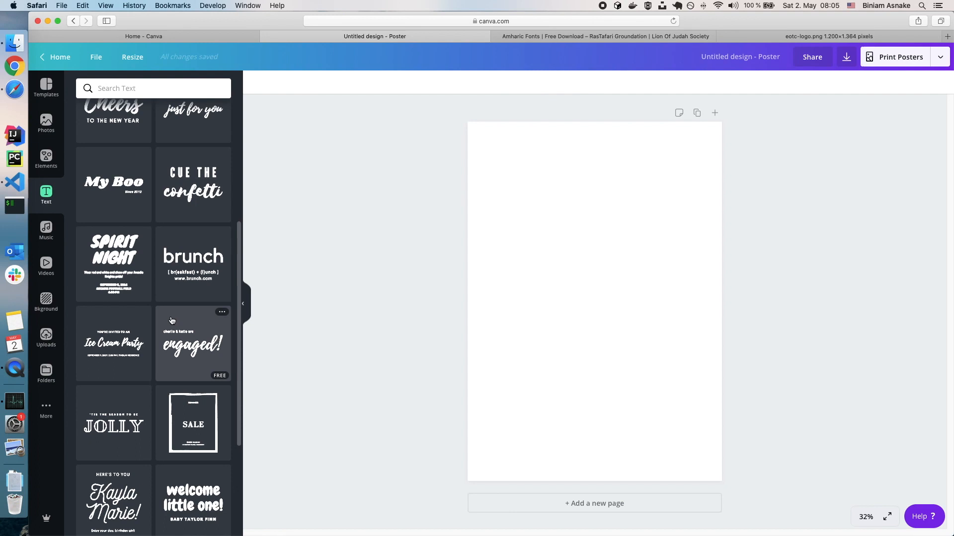
pyautogui.click(46, 232)
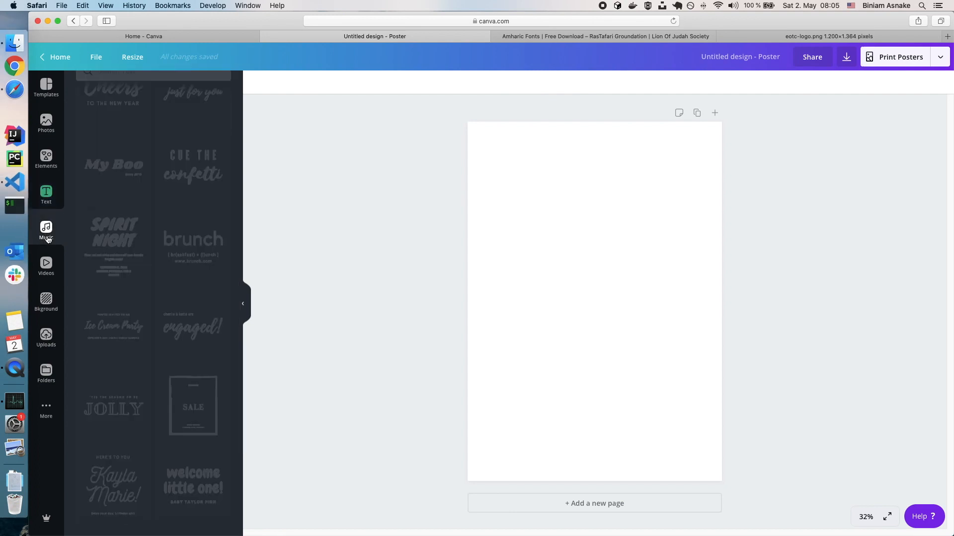
pyautogui.click(46, 266)
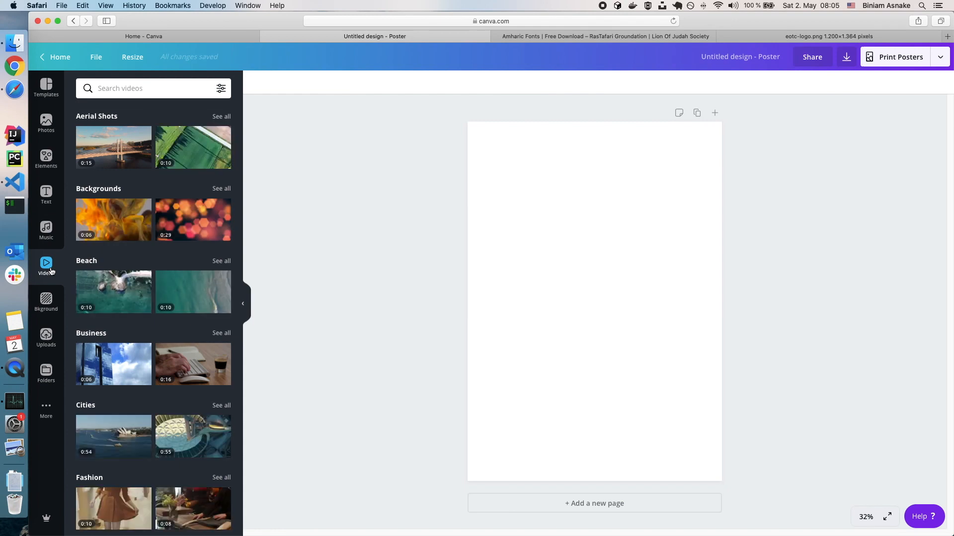
pyautogui.click(46, 299)
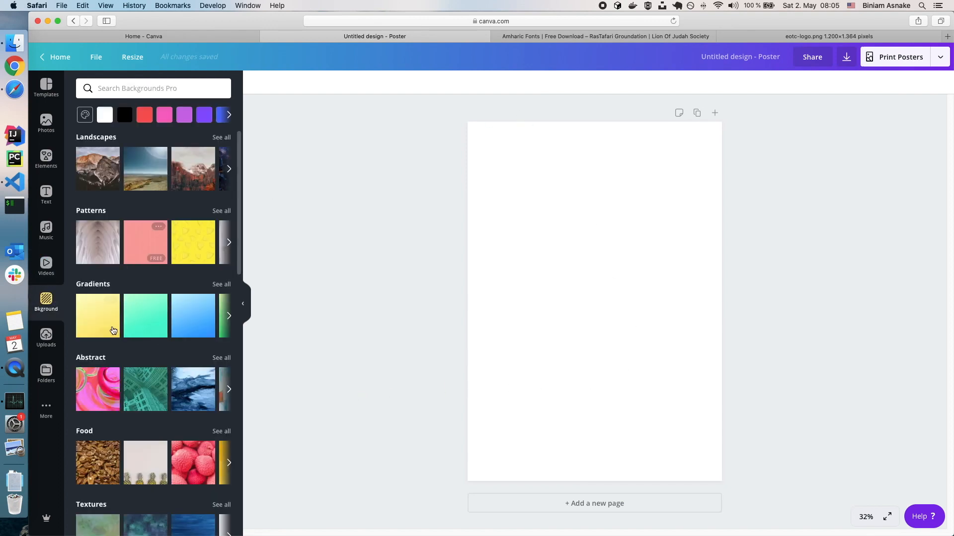
pyautogui.click(50, 346)
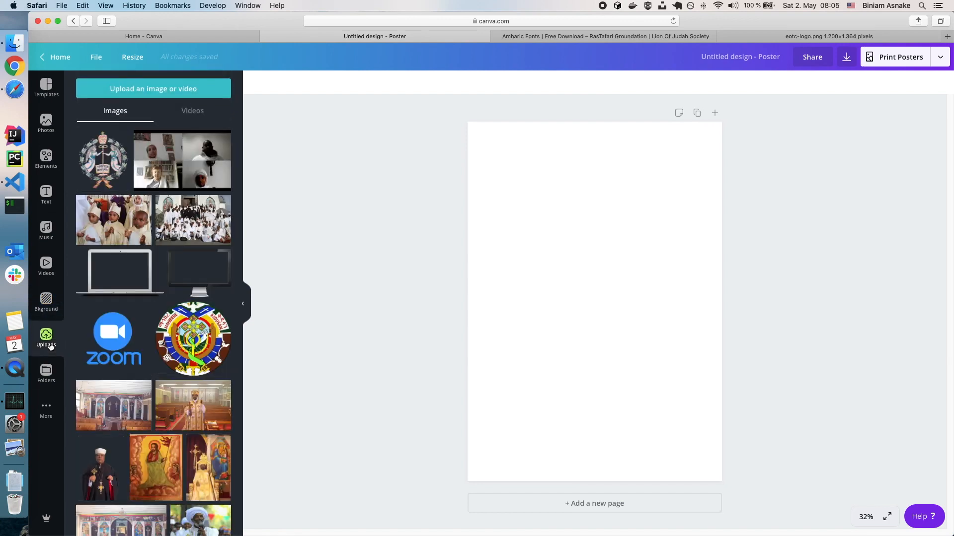
pyautogui.click(49, 374)
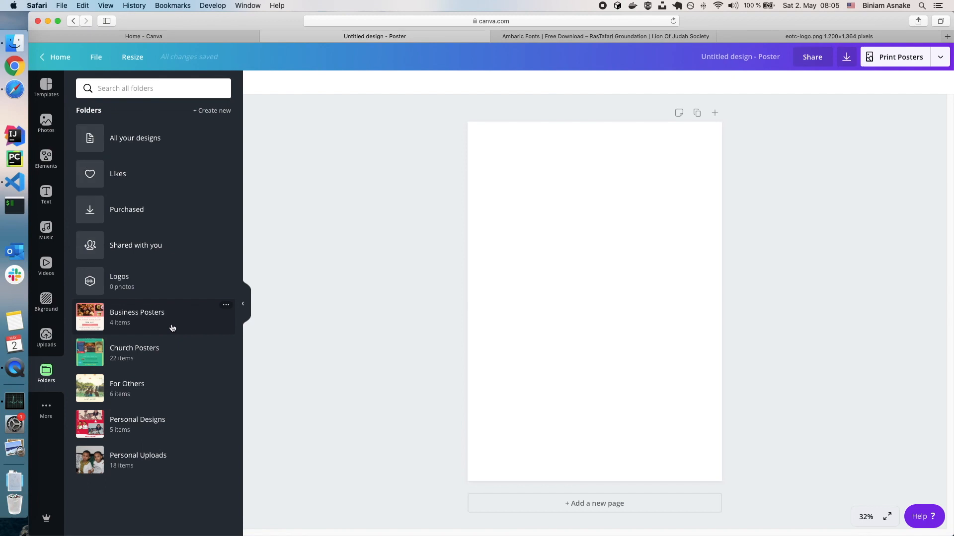
# Browse the backgrounds and apply the free geometric gradient in magenta, teal and blue to the poster page
pyautogui.click(44, 305)
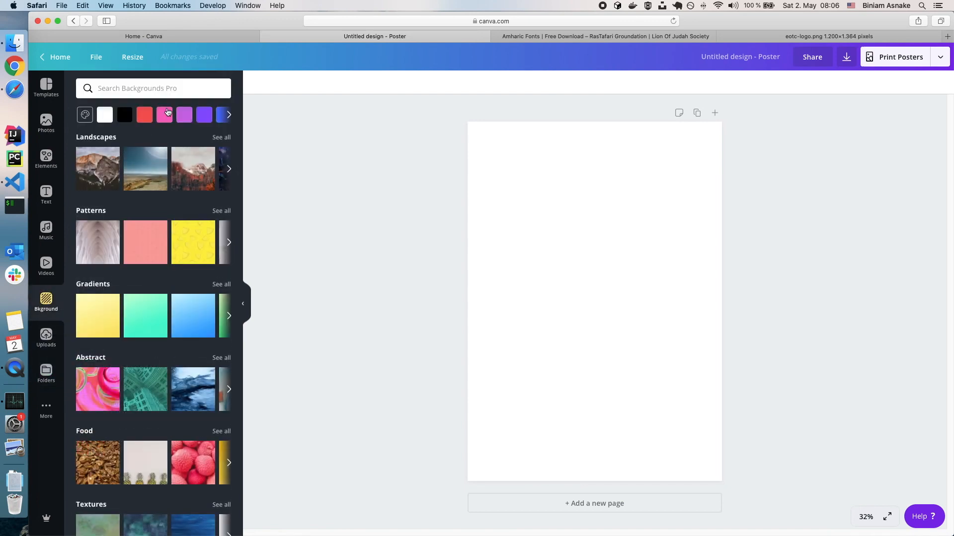
pyautogui.click(230, 171)
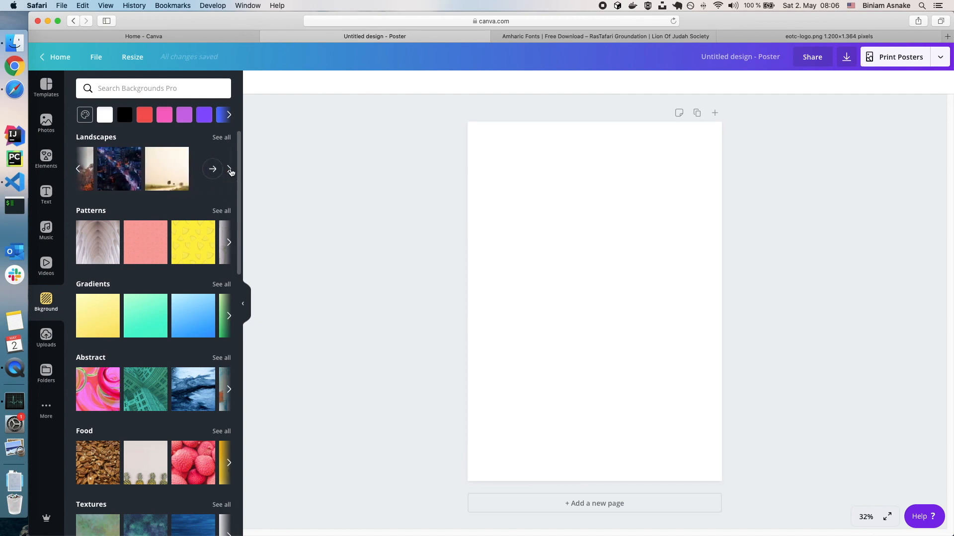
pyautogui.click(229, 245)
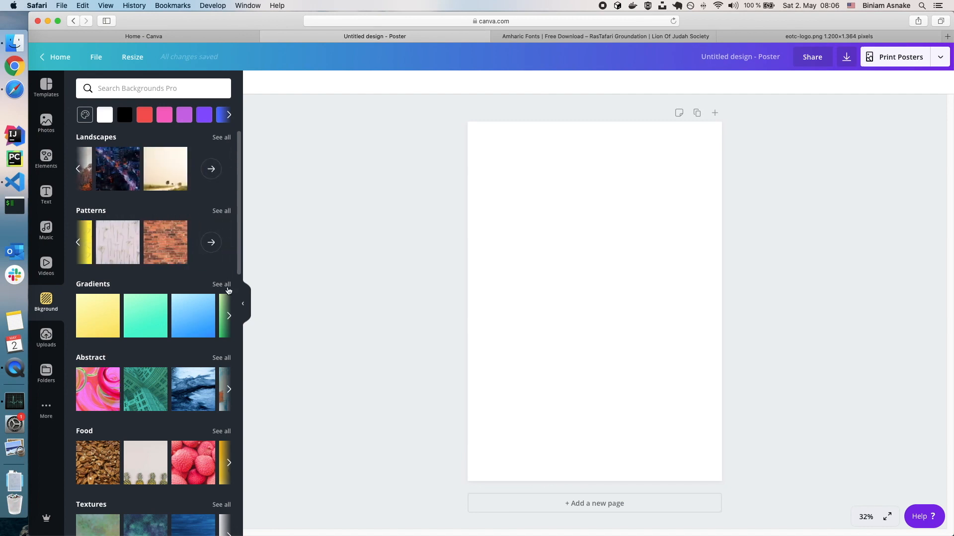
pyautogui.click(230, 315)
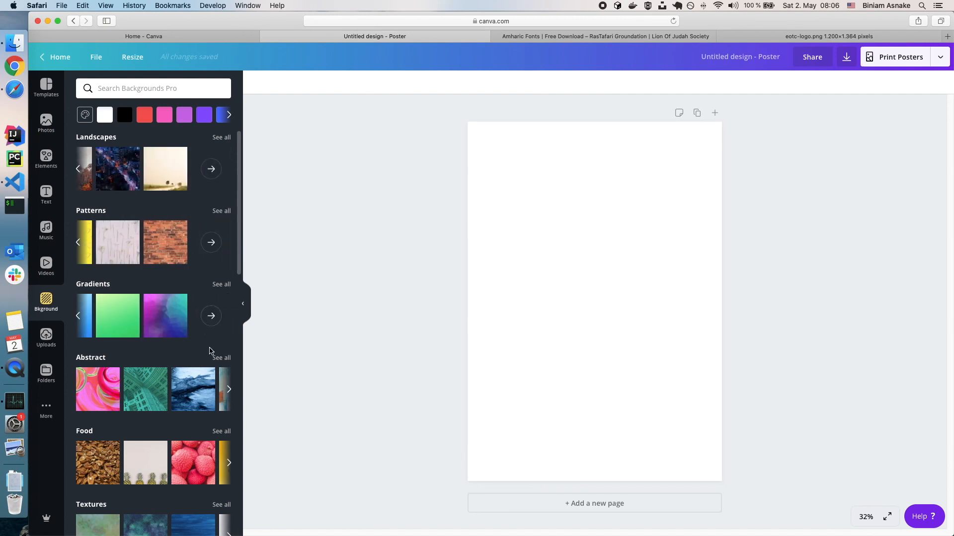
pyautogui.scroll(-2, 188, 420)
pyautogui.scroll(-6, 188, 423)
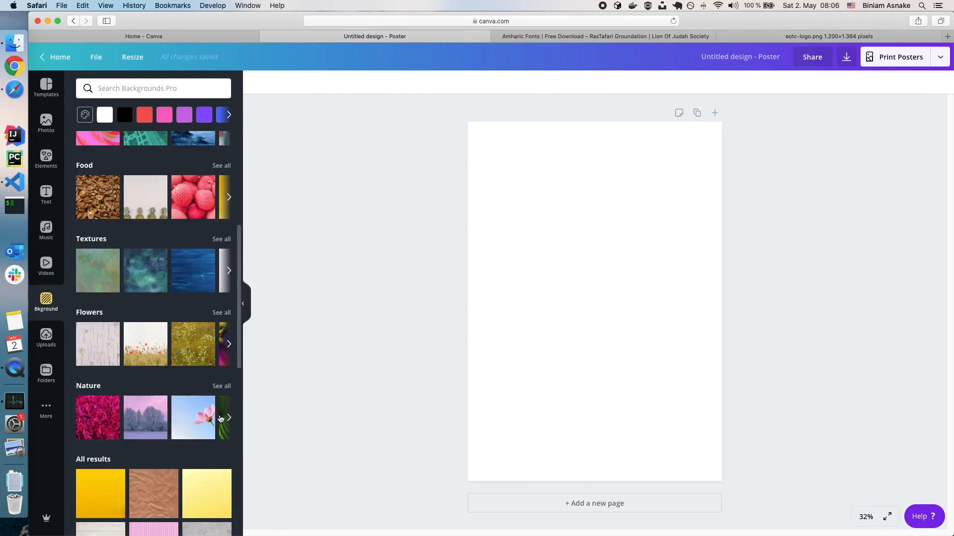
pyautogui.click(230, 417)
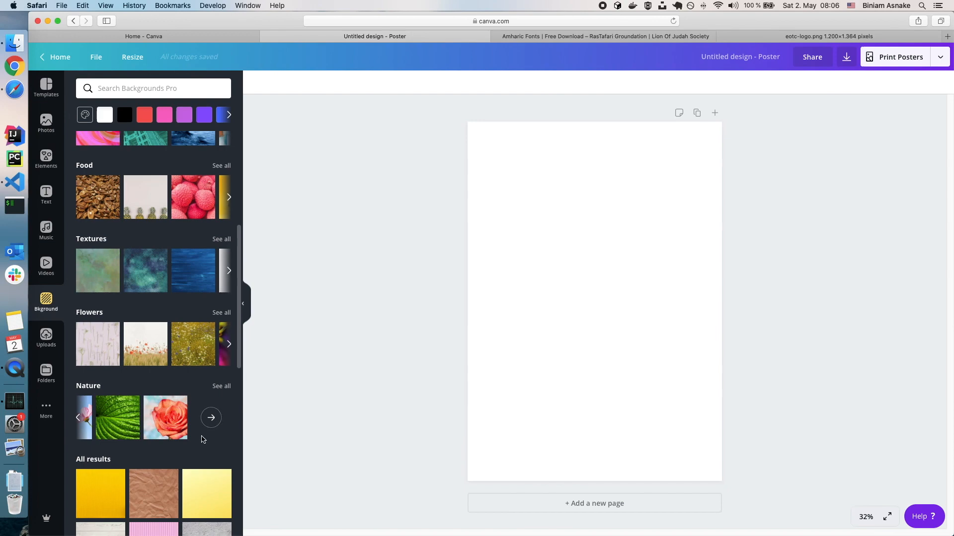
pyautogui.scroll(-10, 202, 439)
pyautogui.scroll(-5, 202, 440)
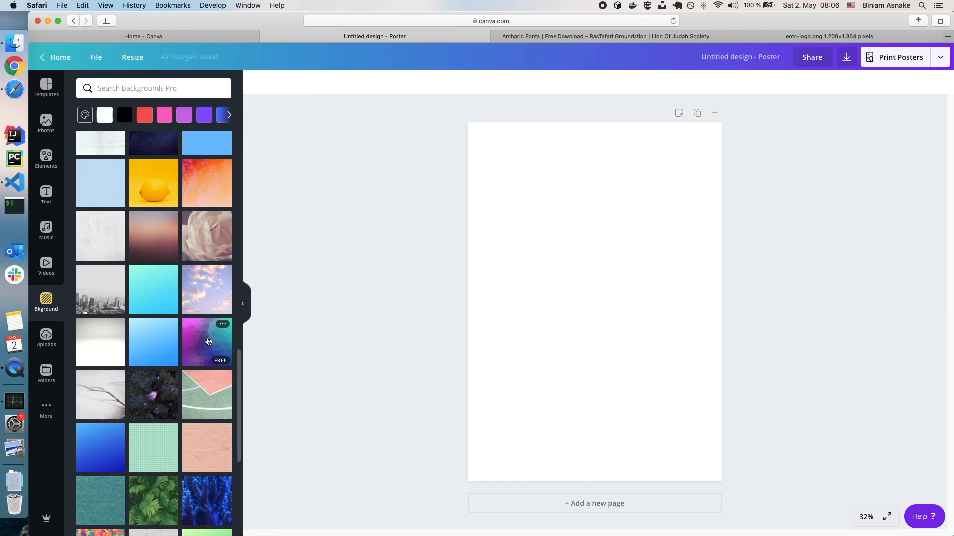
pyautogui.click(208, 341)
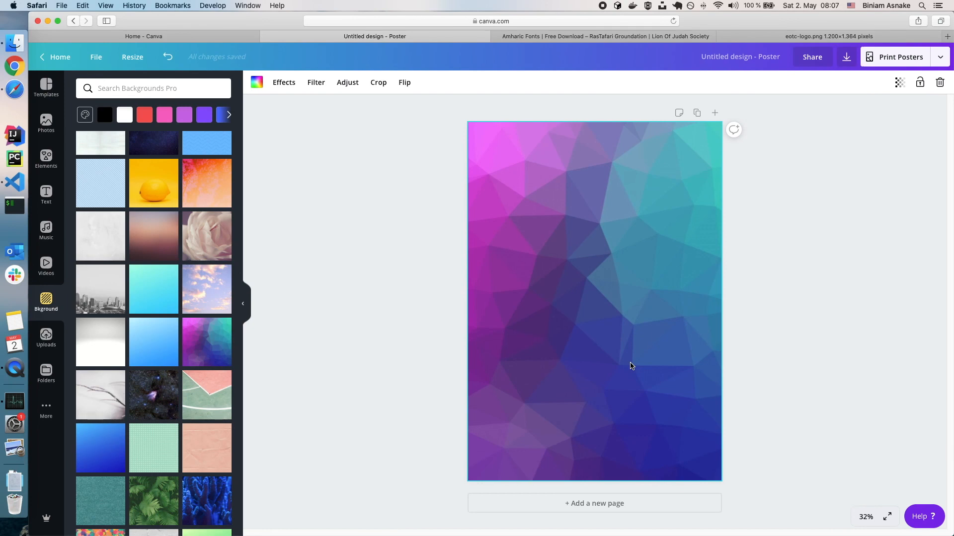
pyautogui.click(398, 220)
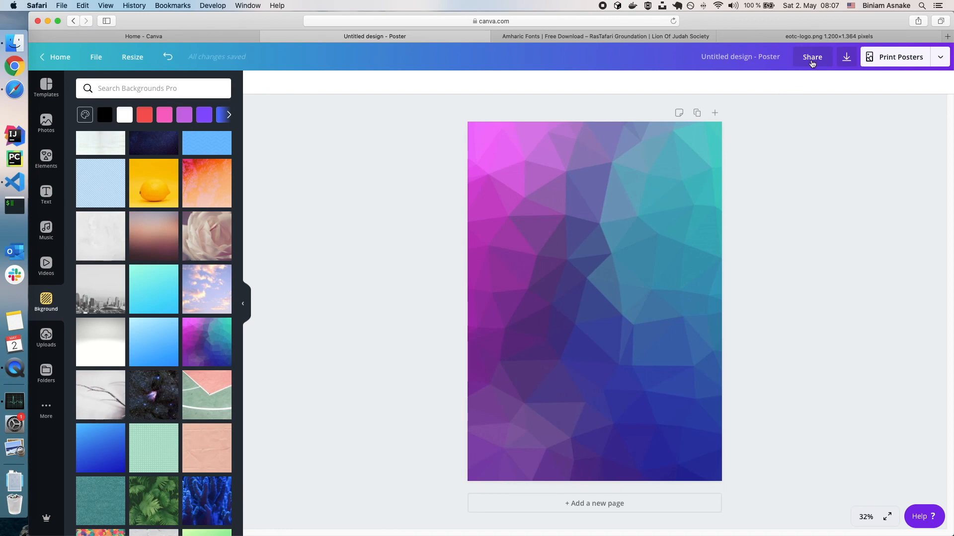
# Save the church logo image open in the browser to the Downloads folder
pyautogui.click(773, 37)
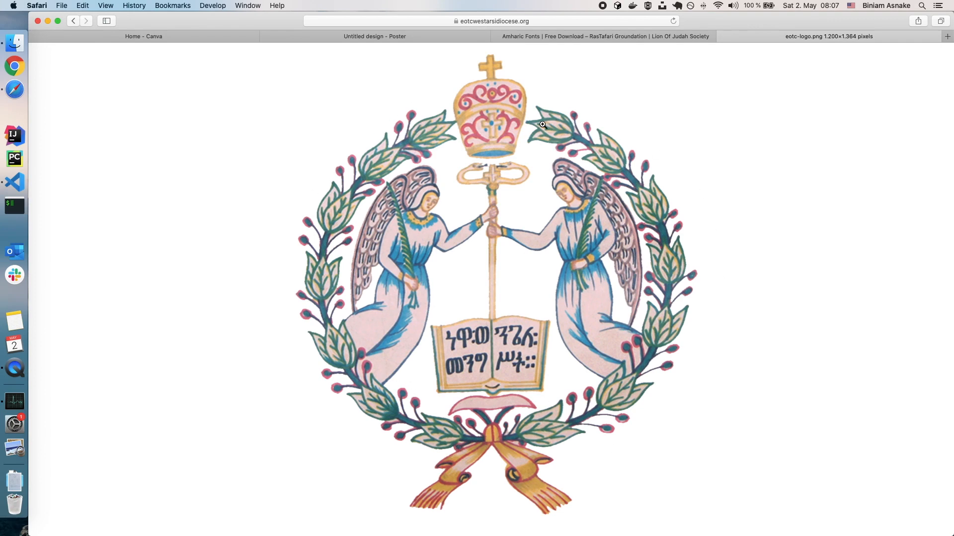
pyautogui.rightClick(597, 155)
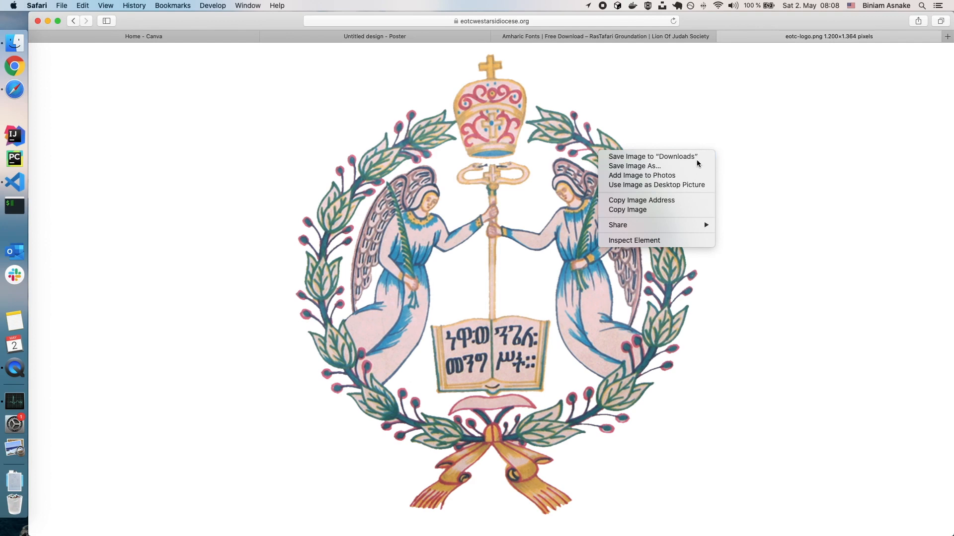
pyautogui.click(708, 157)
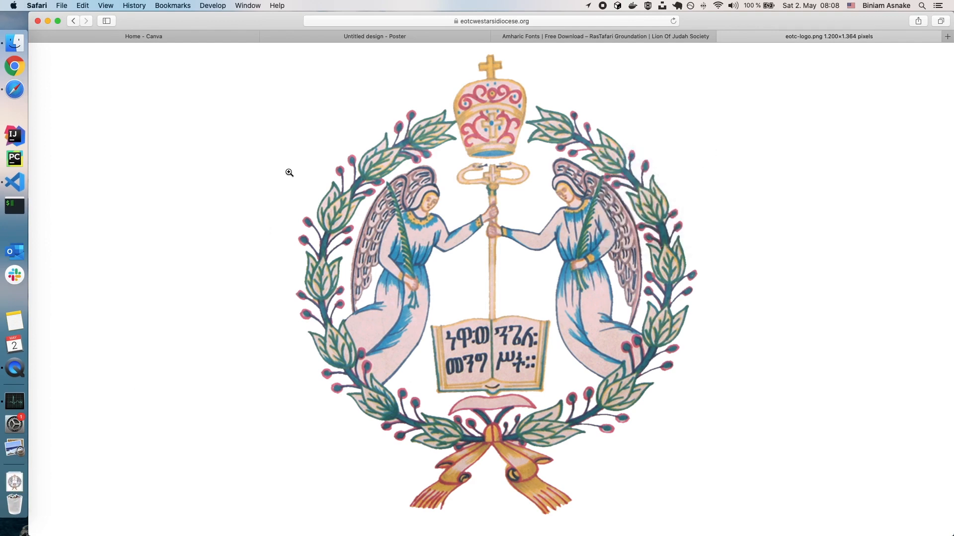
# Return to the Canva poster and upload eotc-logo.png from the Downloads folder to the uploaded images
pyautogui.click(347, 38)
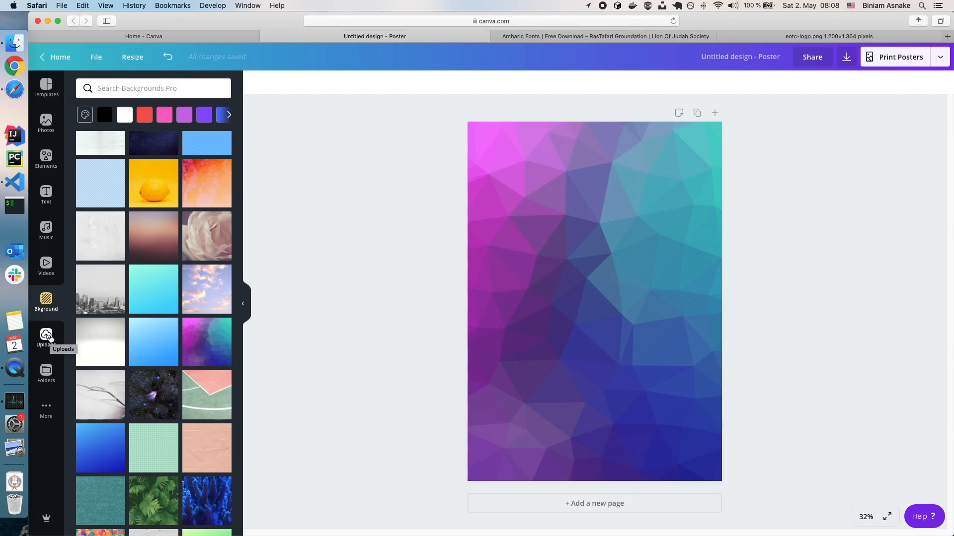
pyautogui.click(49, 339)
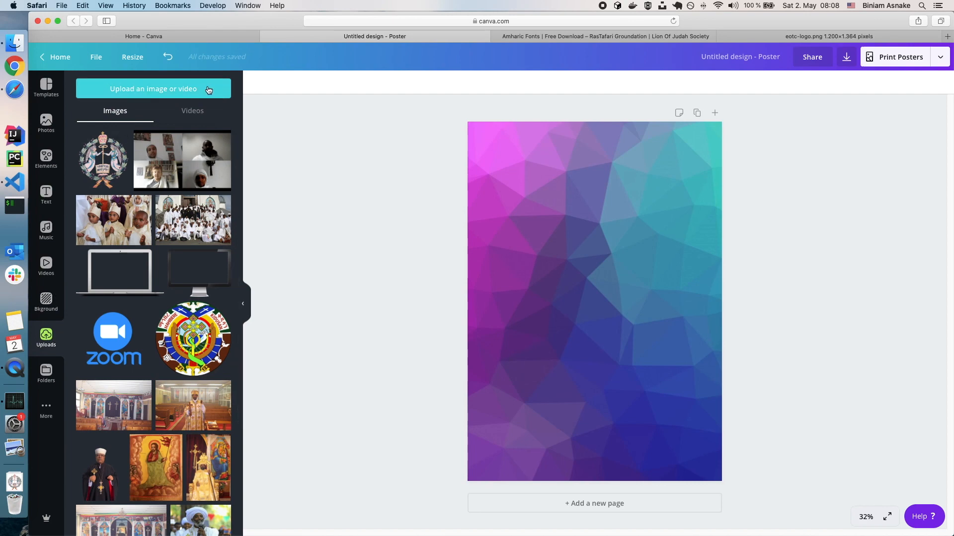
pyautogui.click(139, 88)
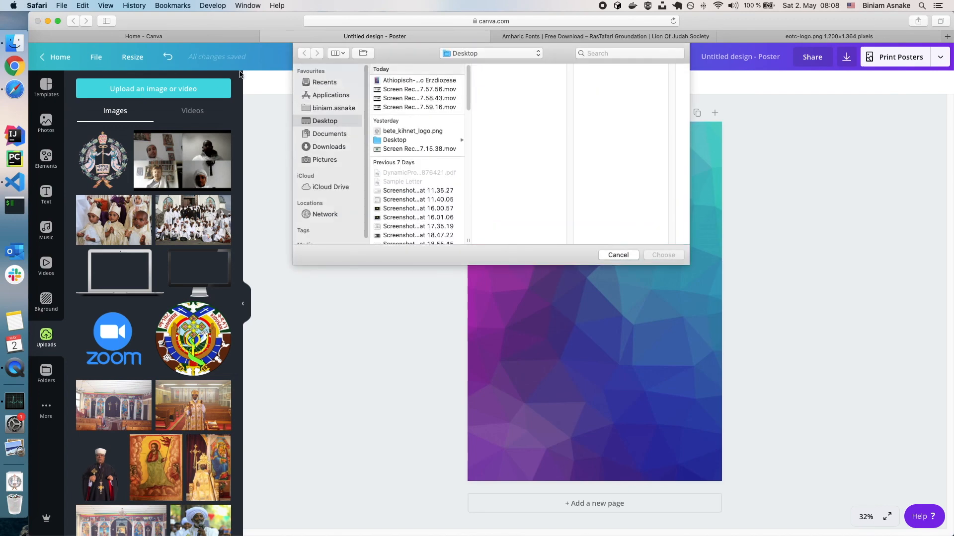
pyautogui.click(332, 148)
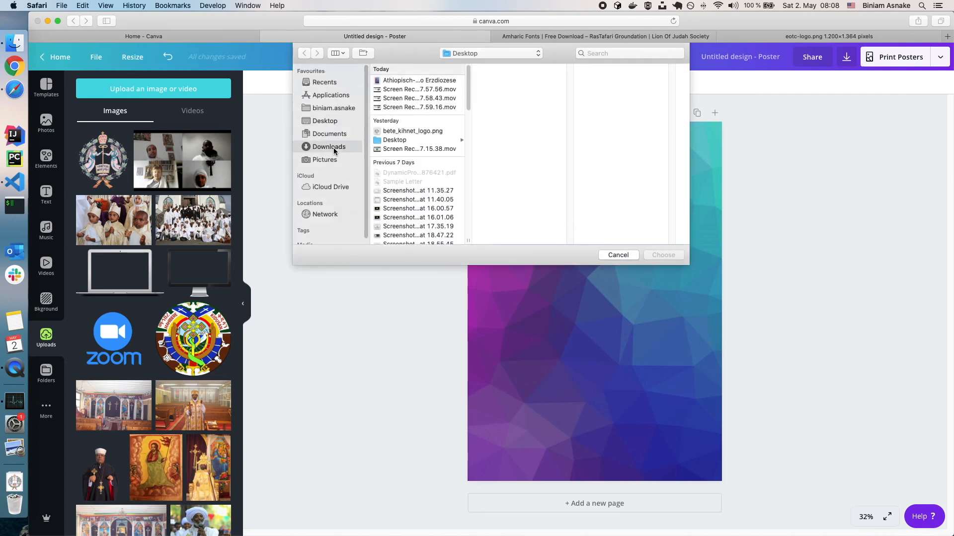
pyautogui.click(388, 82)
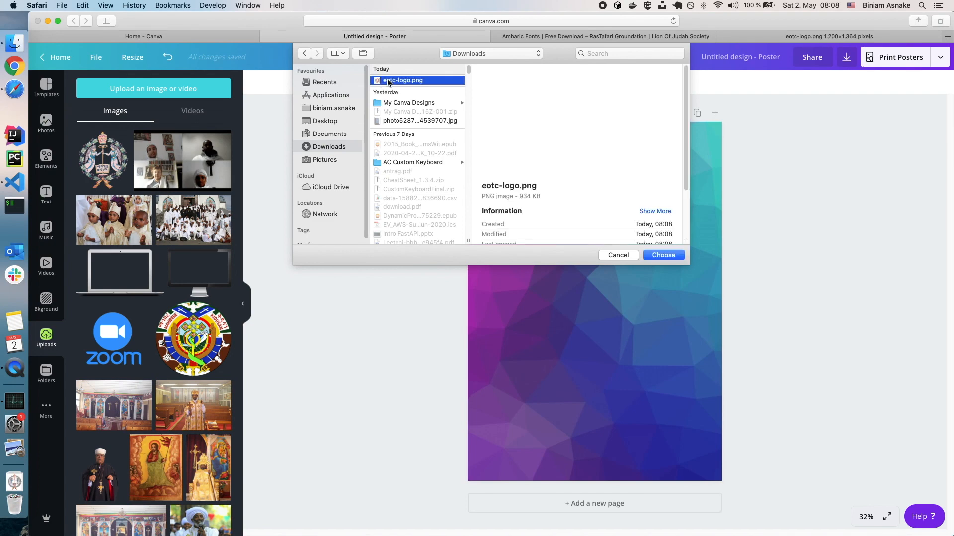
pyautogui.click(675, 255)
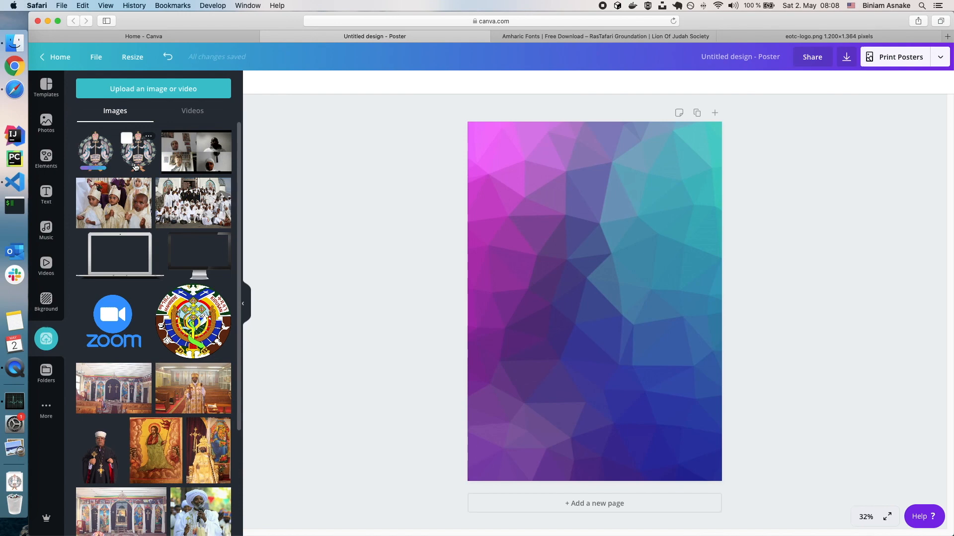
# Trash the duplicate eotc-logo.png from the uploads and add the remaining church logo to the poster
pyautogui.click(150, 137)
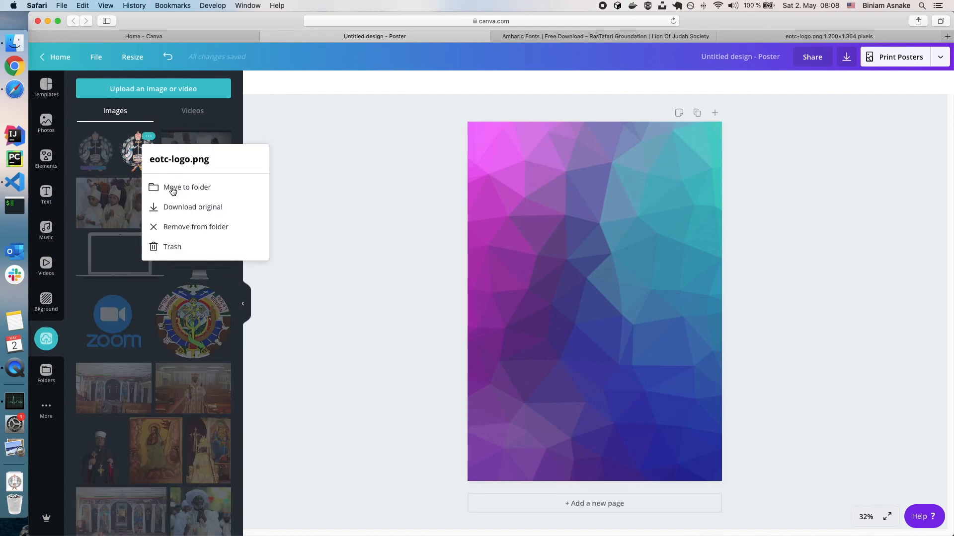
pyautogui.click(186, 252)
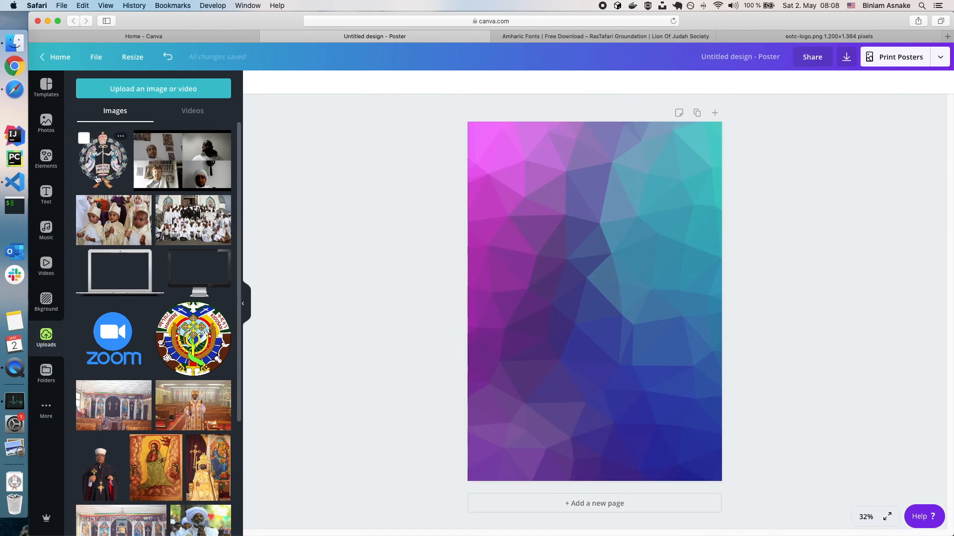
pyautogui.click(102, 170)
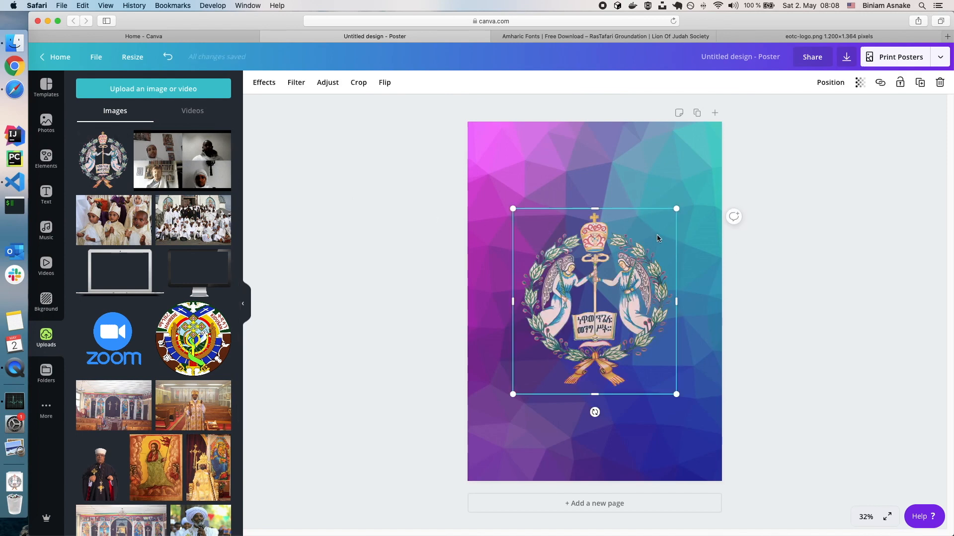
# Collapse the side panel, set the zoom to Fill and examine the logo against the poster background
pyautogui.click(246, 304)
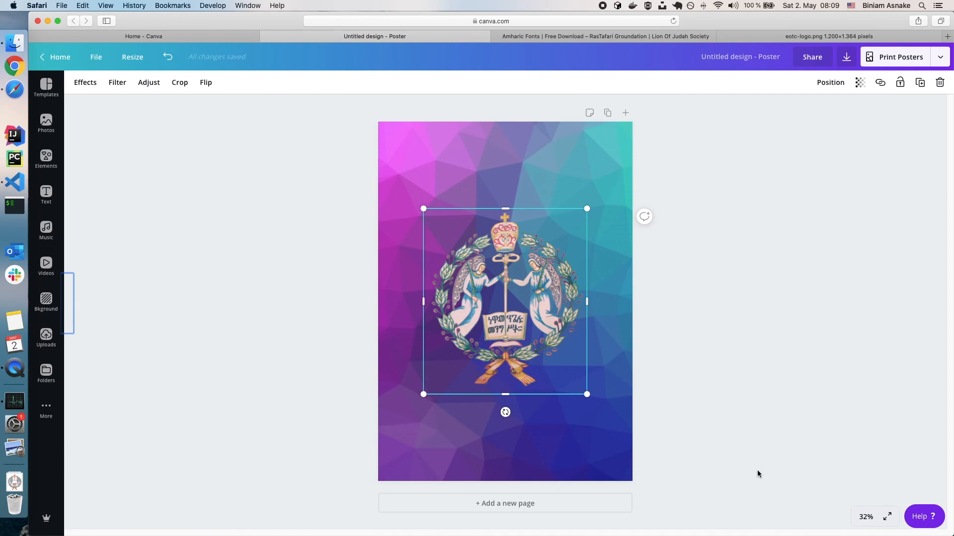
pyautogui.click(864, 517)
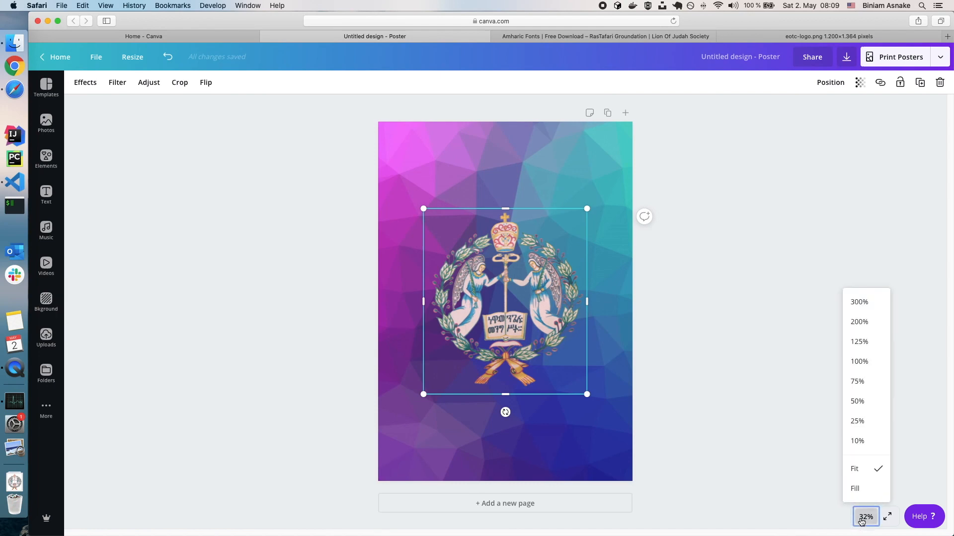
pyautogui.click(865, 492)
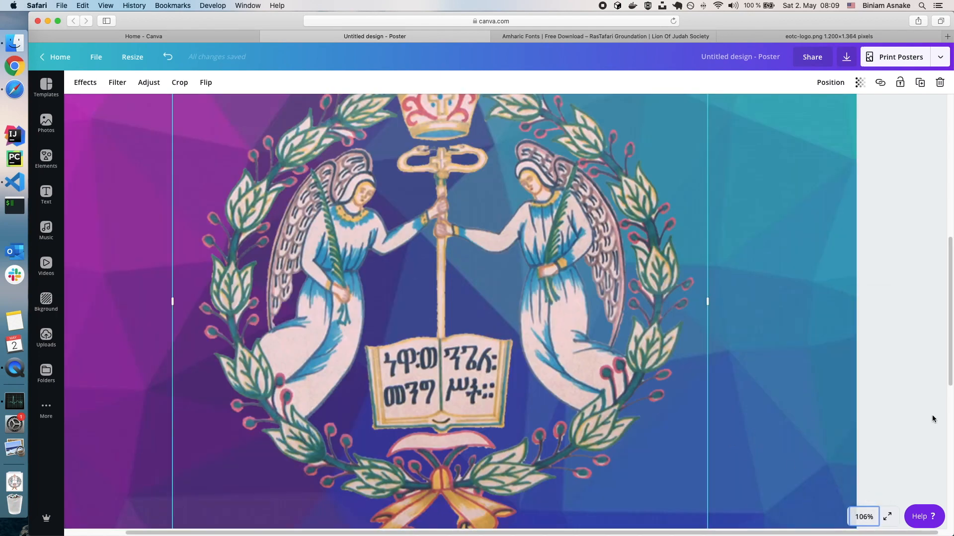
pyautogui.click(886, 445)
pyautogui.scroll(5, 885, 444)
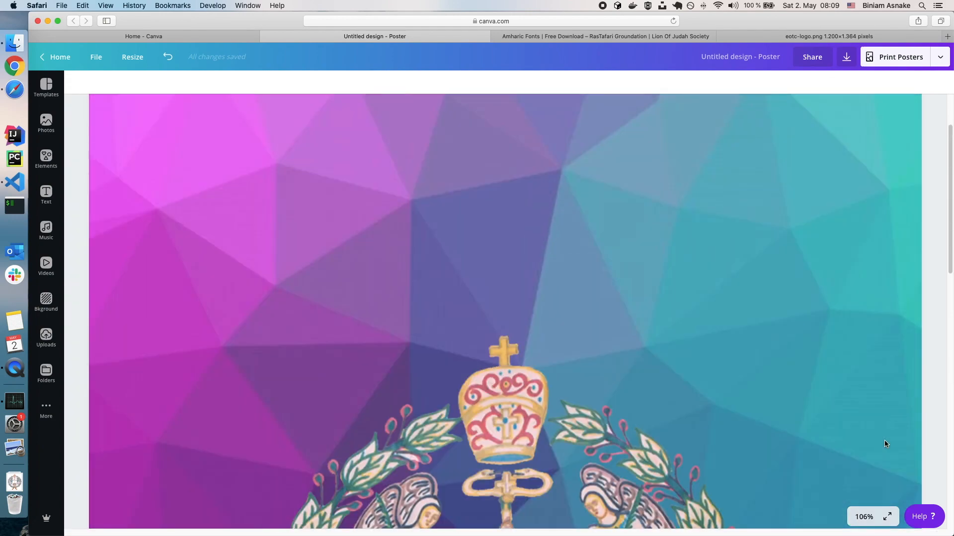
pyautogui.scroll(-5, 885, 443)
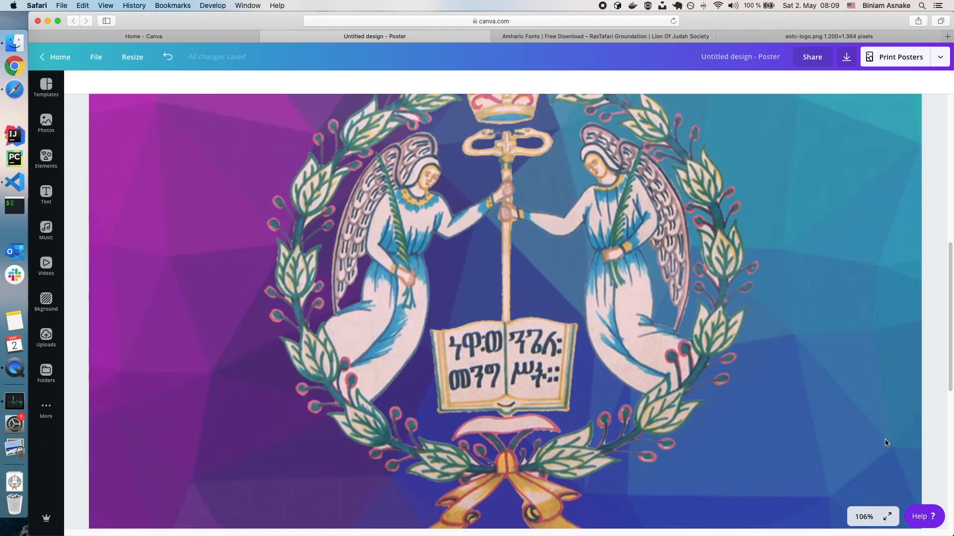
pyautogui.click(502, 294)
pyautogui.scroll(3, 751, 160)
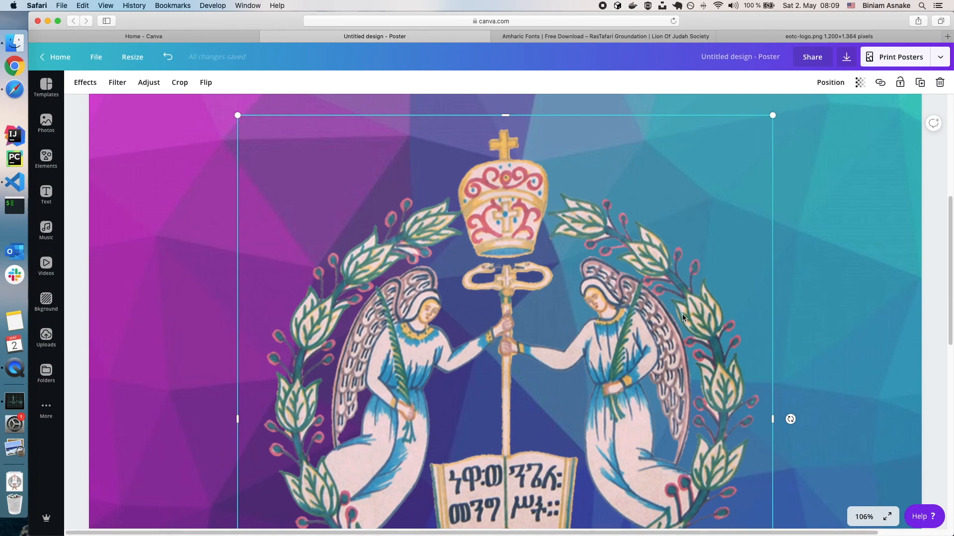
pyautogui.scroll(-5, 628, 407)
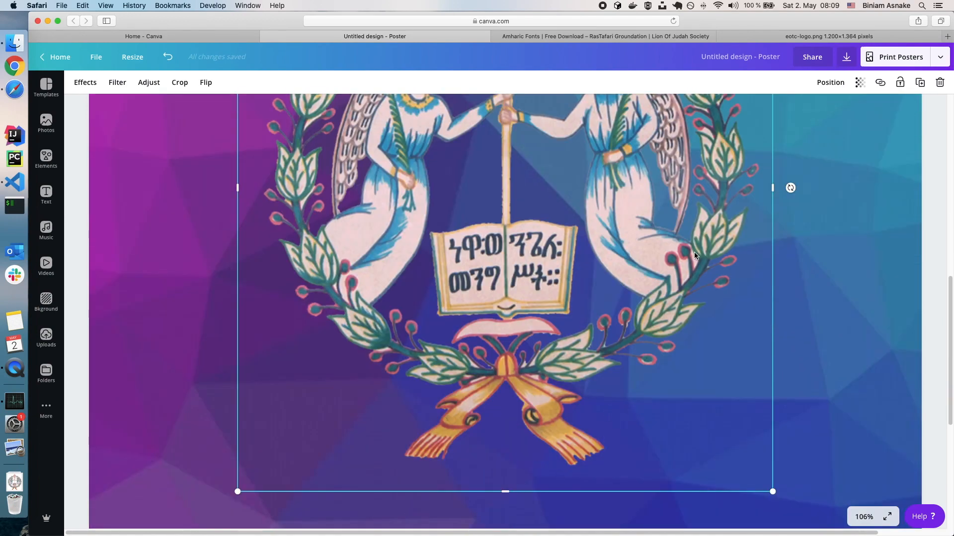
pyautogui.scroll(1, 454, 370)
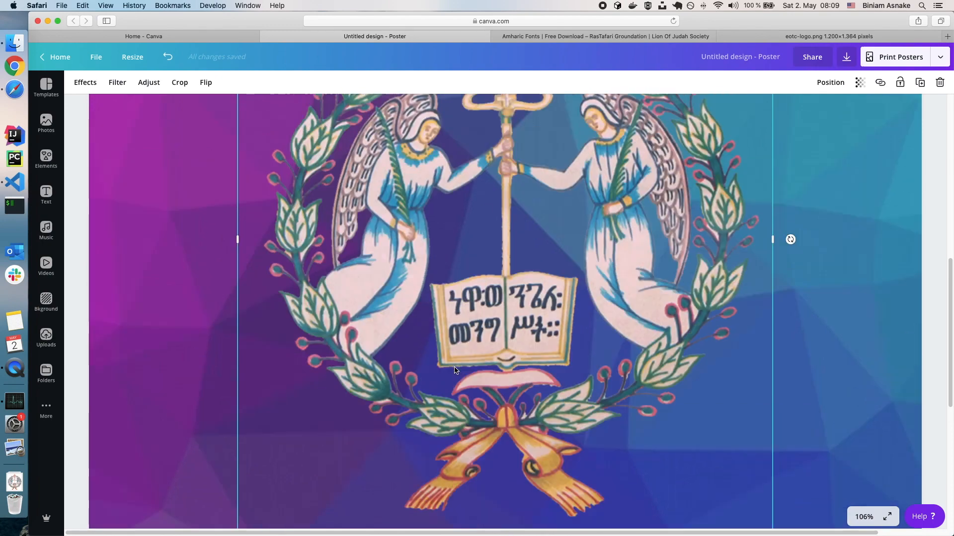
pyautogui.scroll(6, 454, 368)
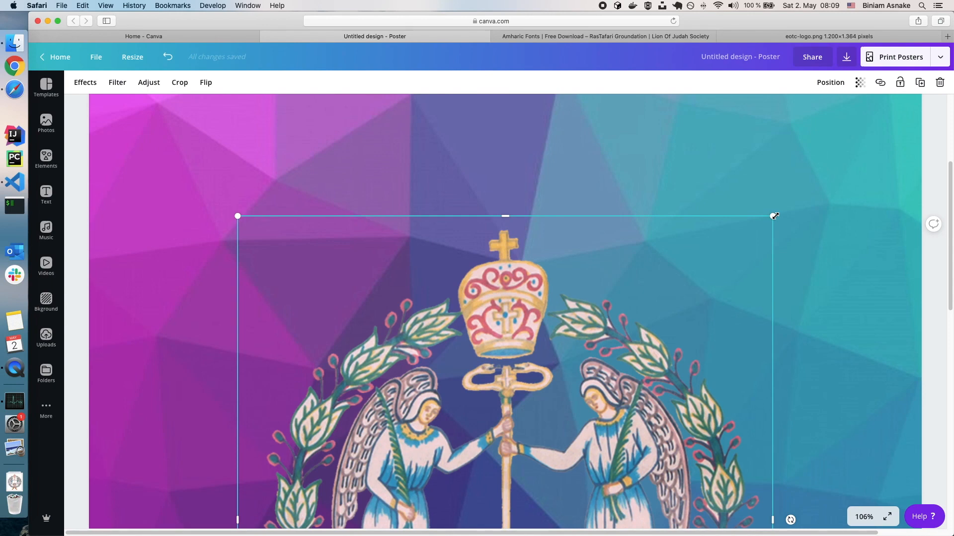
# Shrink the logo proportionally and move it higher on the poster, undoing a trial crop of its right half
pyautogui.moveTo(774, 216); pyautogui.dragTo(517, 414)
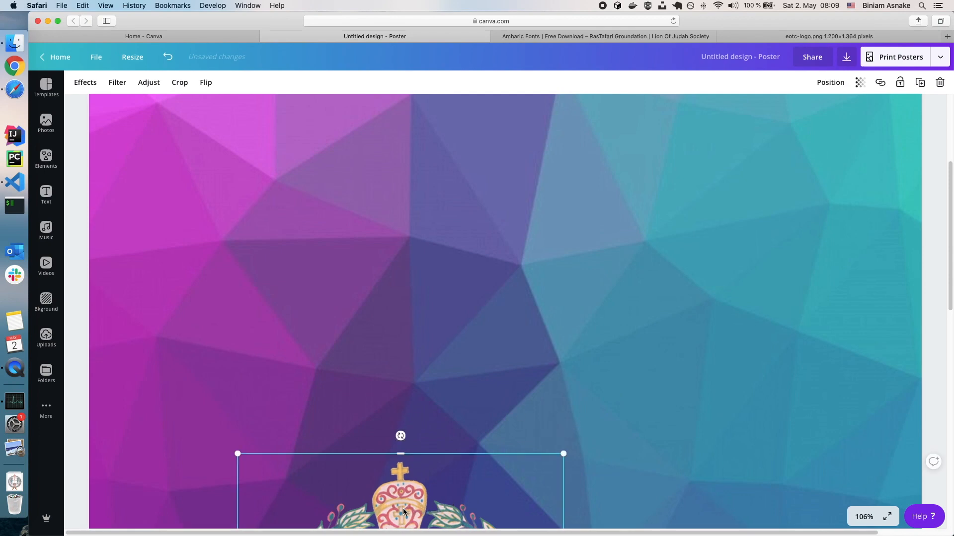
pyautogui.moveTo(403, 510); pyautogui.dragTo(396, 170)
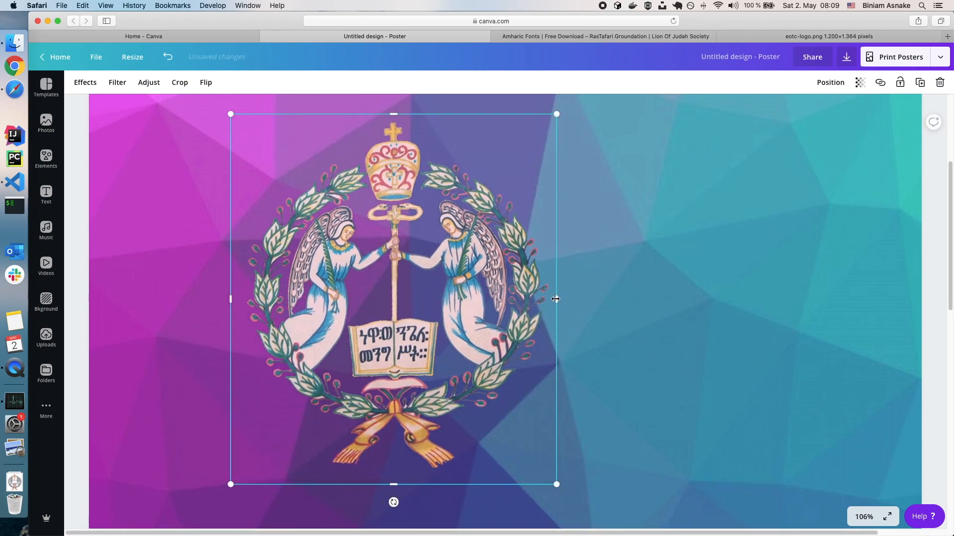
pyautogui.moveTo(555, 299); pyautogui.dragTo(385, 286)
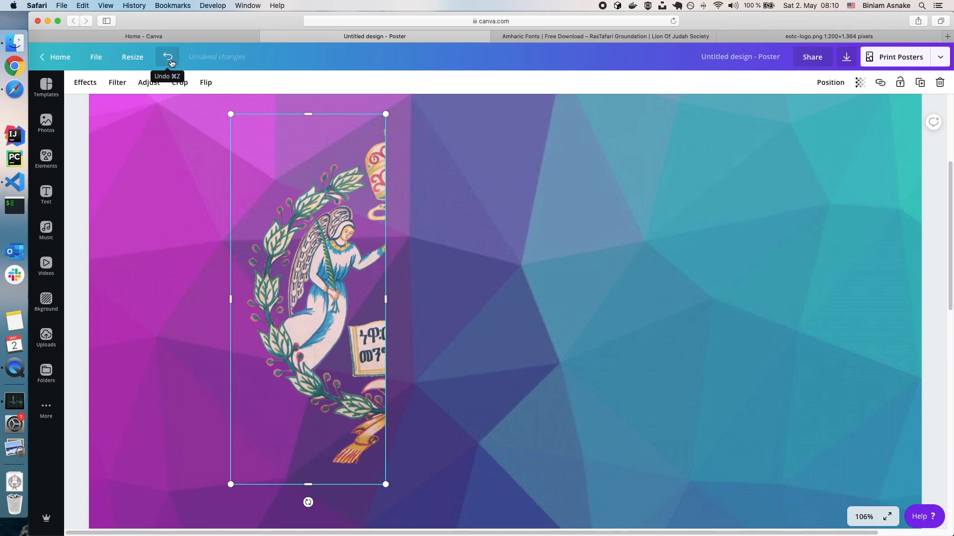
pyautogui.click(169, 57)
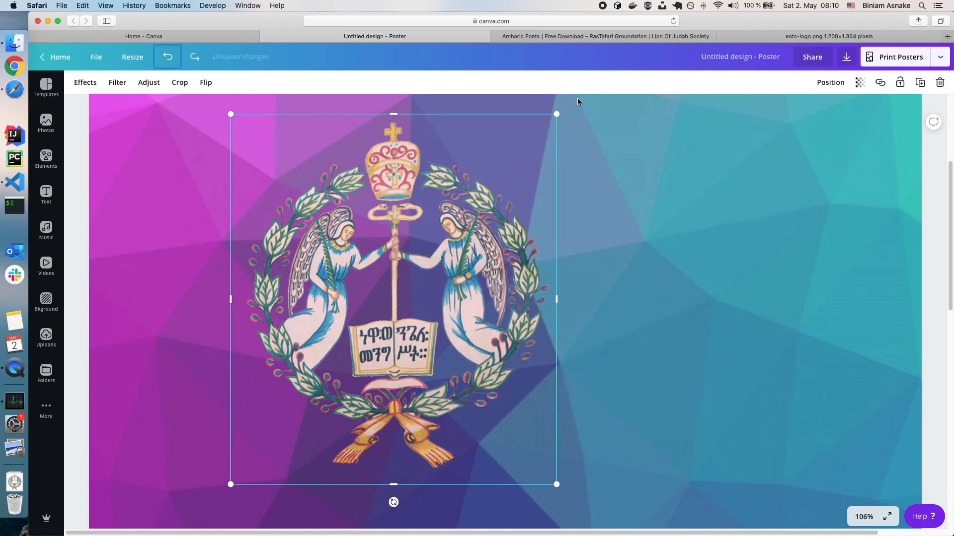
# Shrink the logo further and place it near the poster's upper-left corner with a small margin
pyautogui.moveTo(552, 120); pyautogui.dragTo(404, 258)
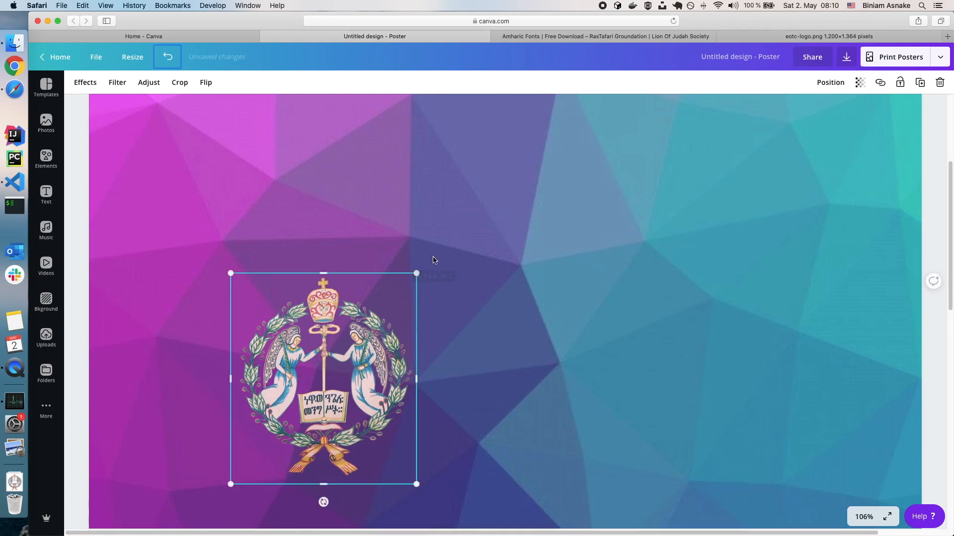
pyautogui.moveTo(342, 384); pyautogui.dragTo(267, 208)
pyautogui.scroll(4, 683, 302)
pyautogui.moveTo(297, 419); pyautogui.dragTo(268, 278)
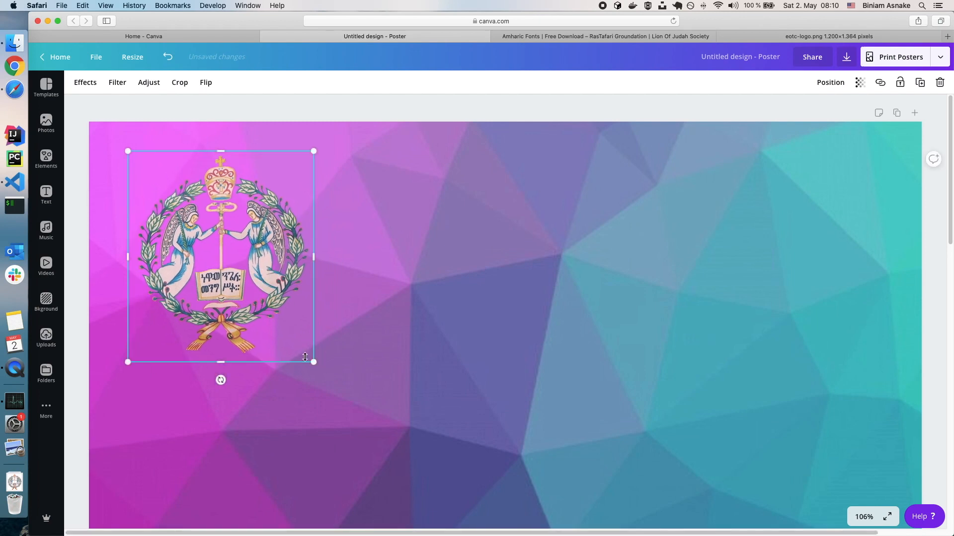
pyautogui.moveTo(318, 366)
pyautogui.mouseDown()
pyautogui.moveTo(313, 360)
pyautogui.moveTo(324, 358)
pyautogui.mouseUp()
pyautogui.click(411, 336)
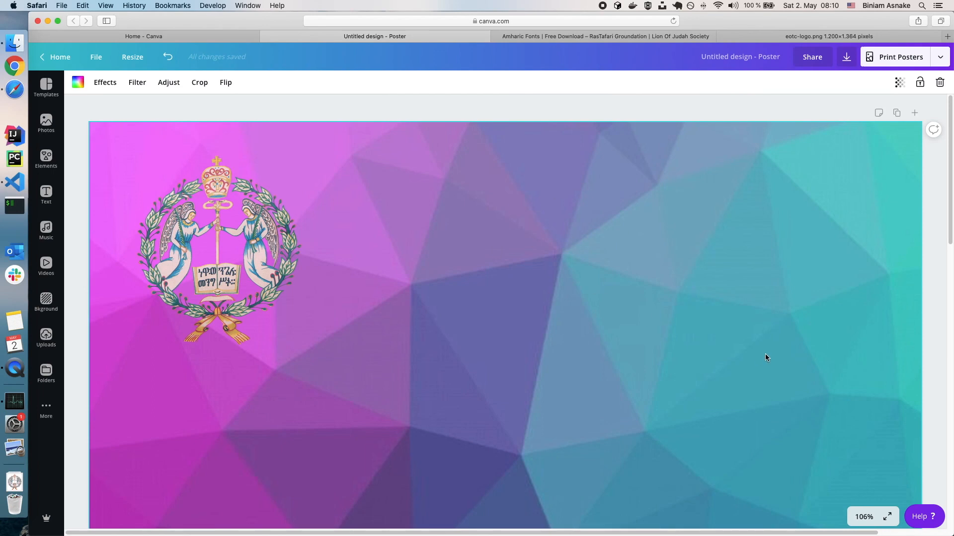
# Browse the text font combinations and add the "Happy BIRTHDAY" combination to the poster
pyautogui.click(51, 199)
pyautogui.scroll(5, 155, 266)
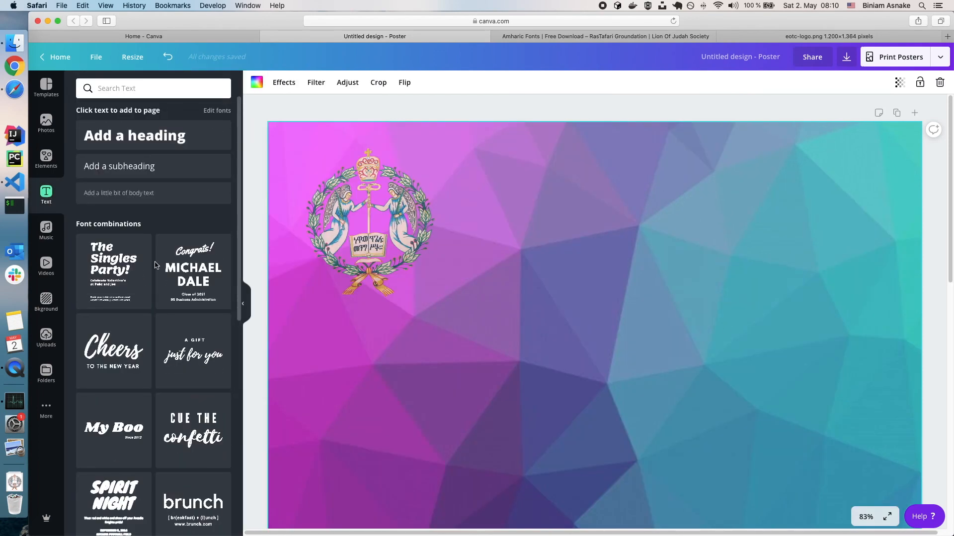
pyautogui.scroll(-3, 164, 424)
pyautogui.scroll(3, 149, 298)
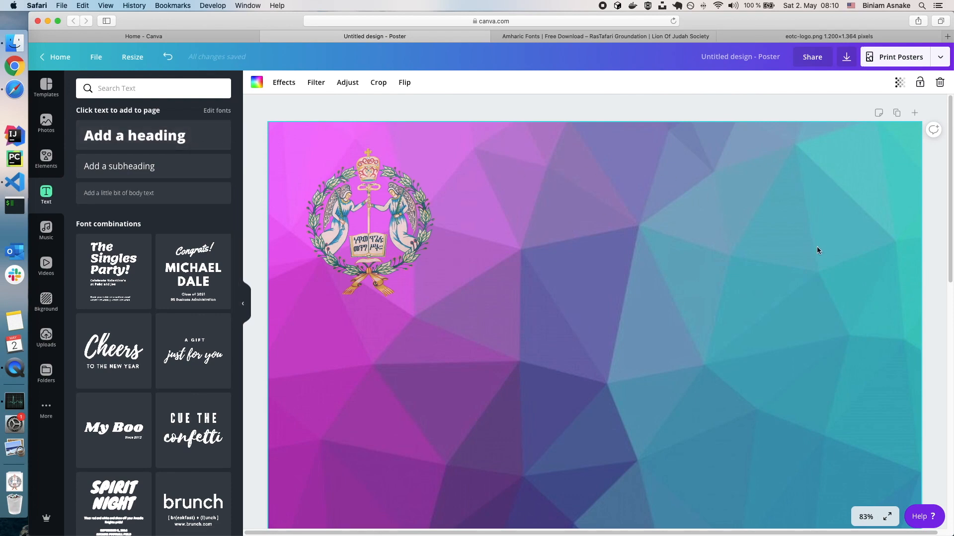
pyautogui.scroll(-5, 199, 295)
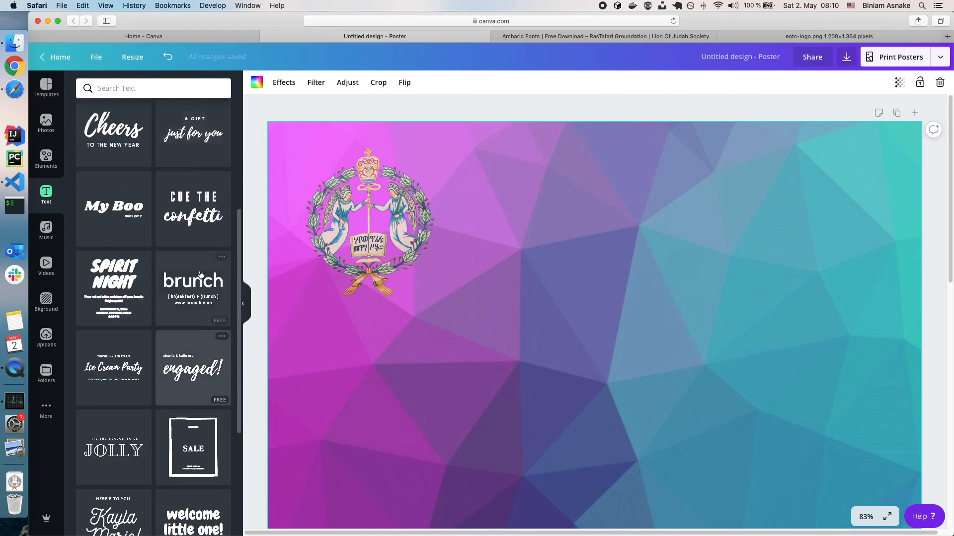
pyautogui.scroll(-2, 119, 298)
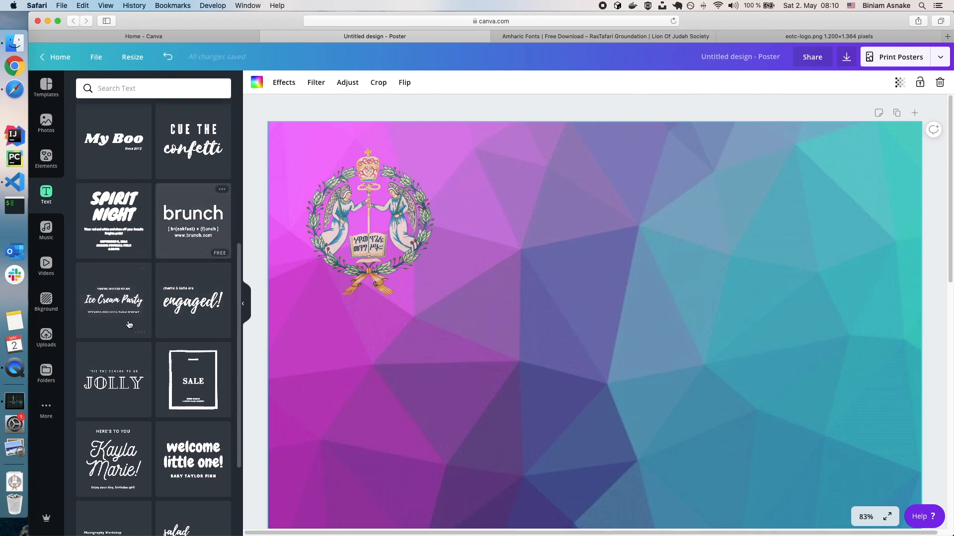
pyautogui.scroll(-4, 149, 337)
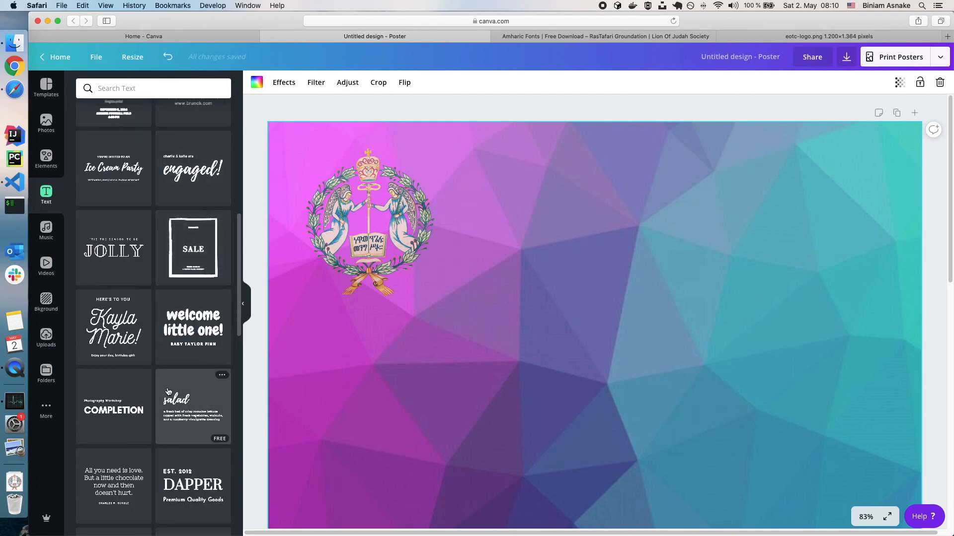
pyautogui.scroll(-8, 169, 390)
pyautogui.scroll(-10, 170, 388)
pyautogui.scroll(-9, 172, 387)
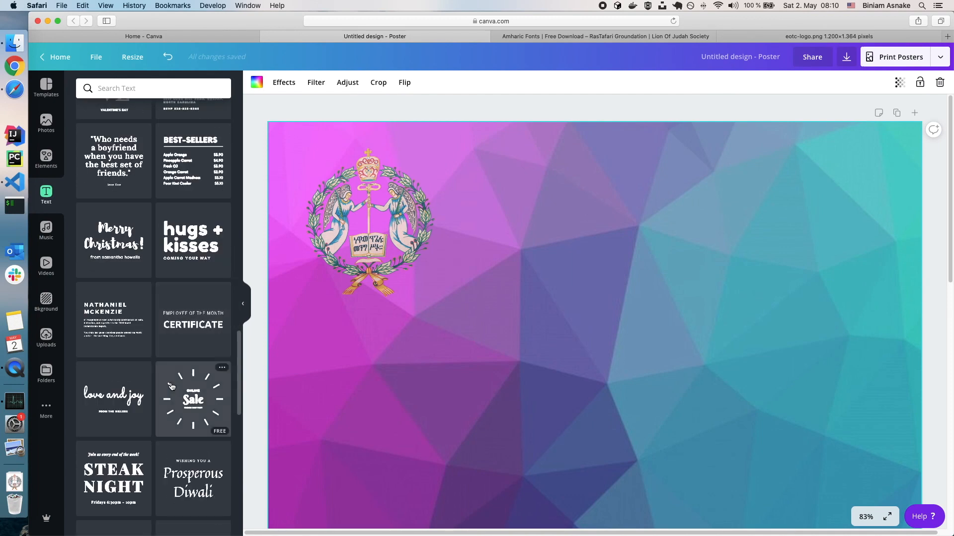
pyautogui.scroll(-14, 172, 386)
pyautogui.scroll(-1, 171, 386)
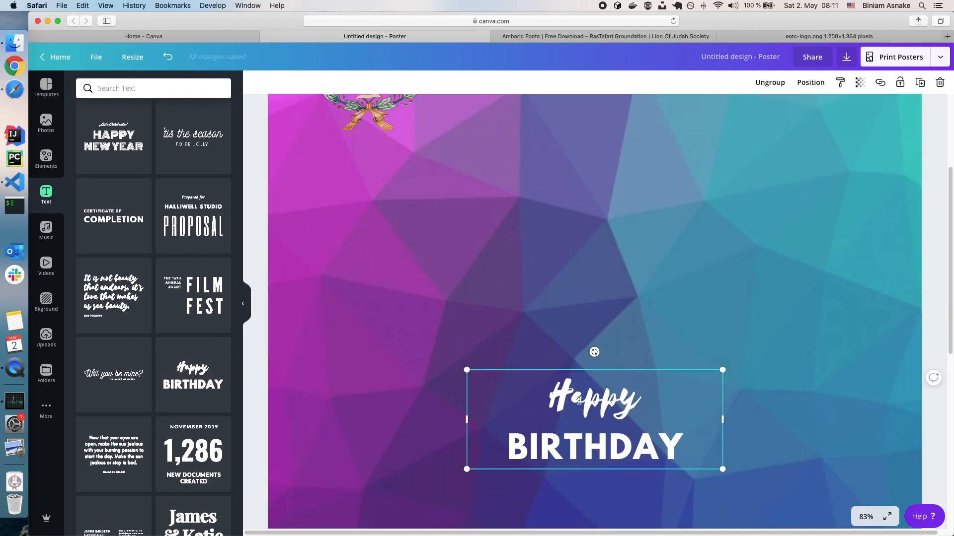
# Move the "Happy BIRTHDAY" text combination up beside the logo near the poster's upper edge and collapse the side panel
pyautogui.click(930, 287)
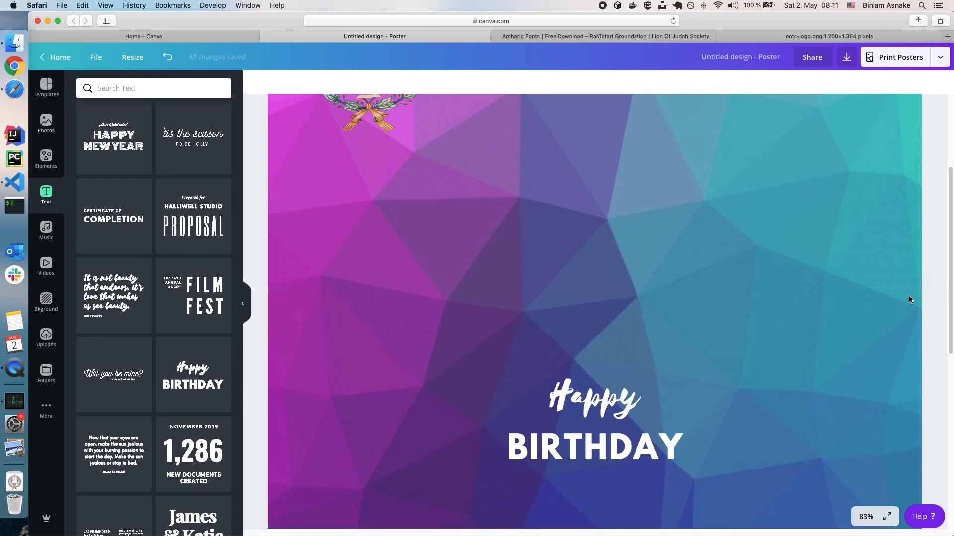
pyautogui.moveTo(603, 398); pyautogui.dragTo(589, 188)
pyautogui.scroll(3, 591, 319)
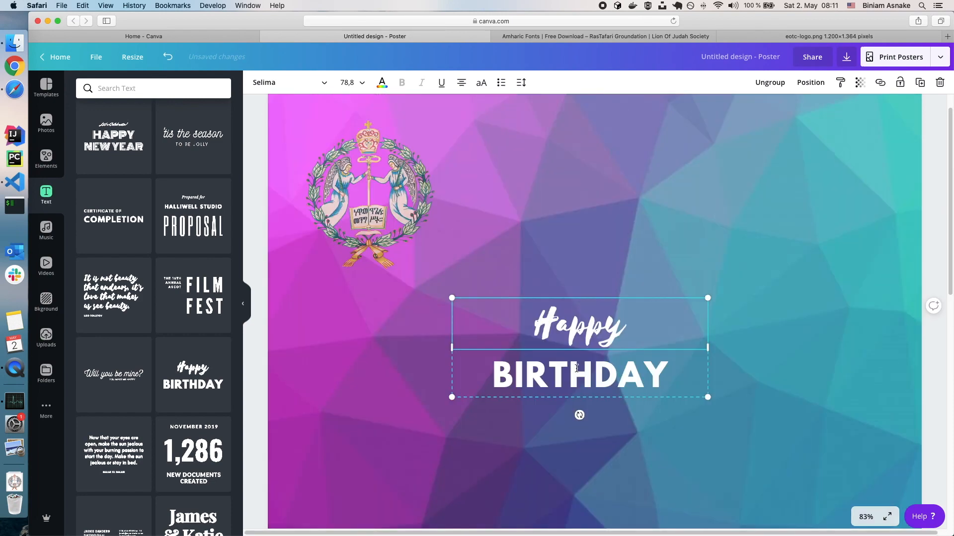
pyautogui.moveTo(576, 368); pyautogui.dragTo(575, 170)
pyautogui.click(243, 300)
pyautogui.scroll(4, 548, 376)
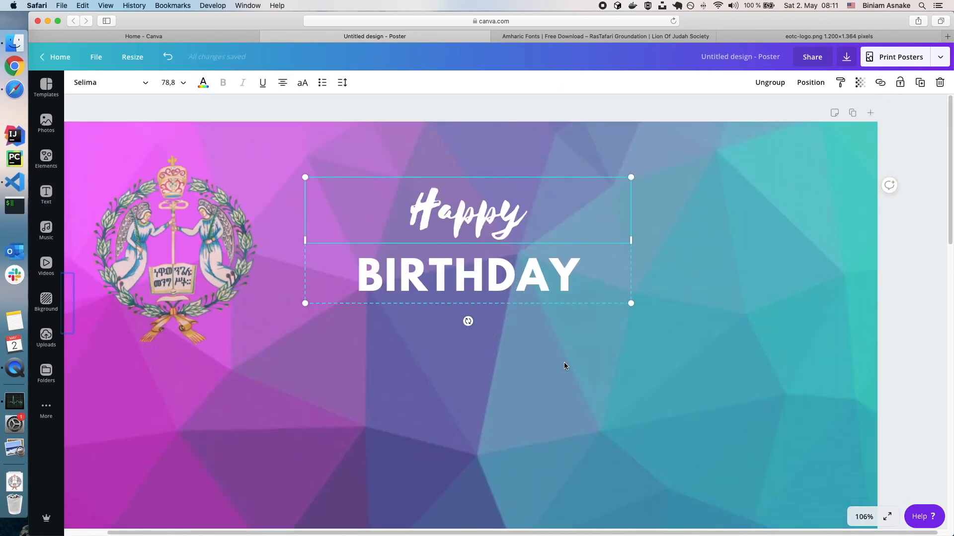
# Switch to Visual Studio Code and copy the line "Äthiopisch-Orthodoxe Tewahedo Erzdiözese für Deutschland und Umgebung" from the notes
pyautogui.click(22, 185)
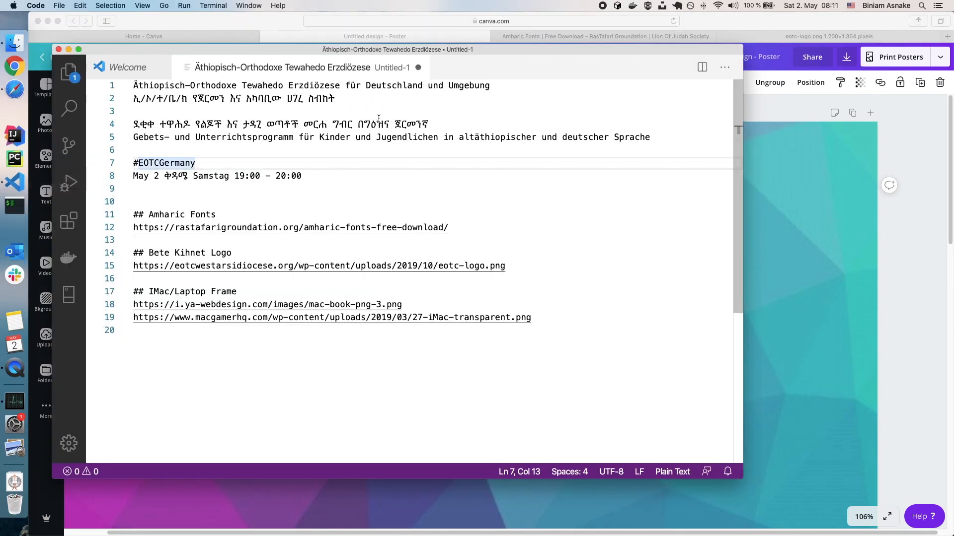
pyautogui.click(363, 98)
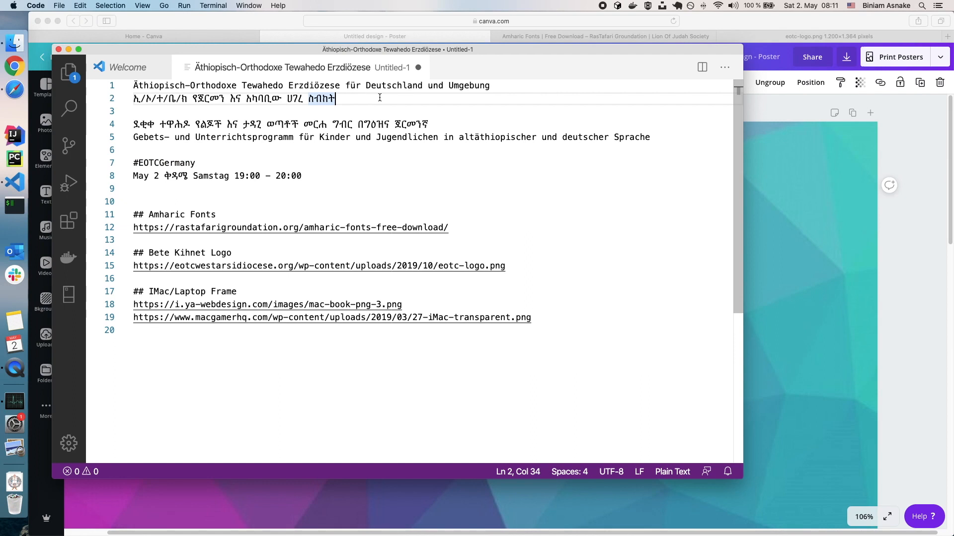
pyautogui.moveTo(499, 83); pyautogui.dragTo(127, 91)
pyautogui.rightClick(168, 80)
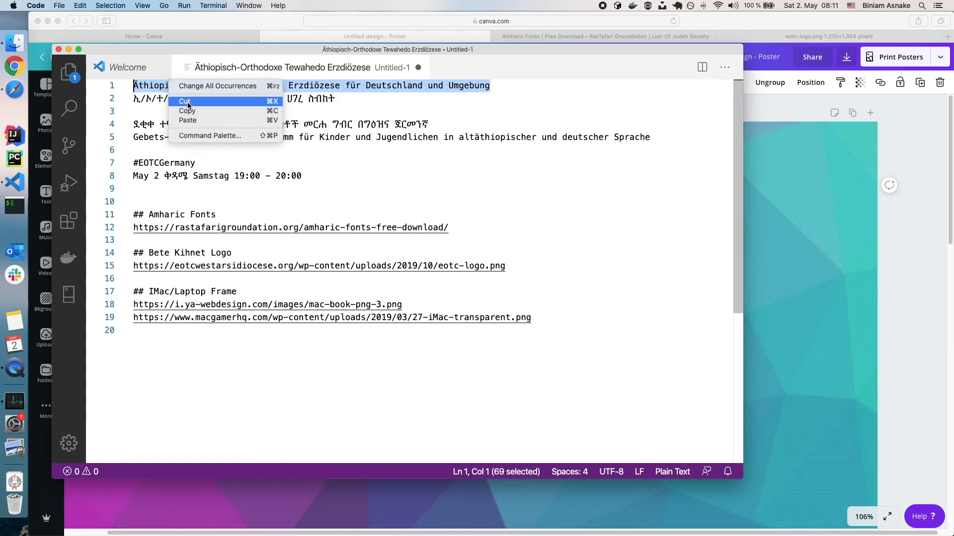
pyautogui.click(190, 111)
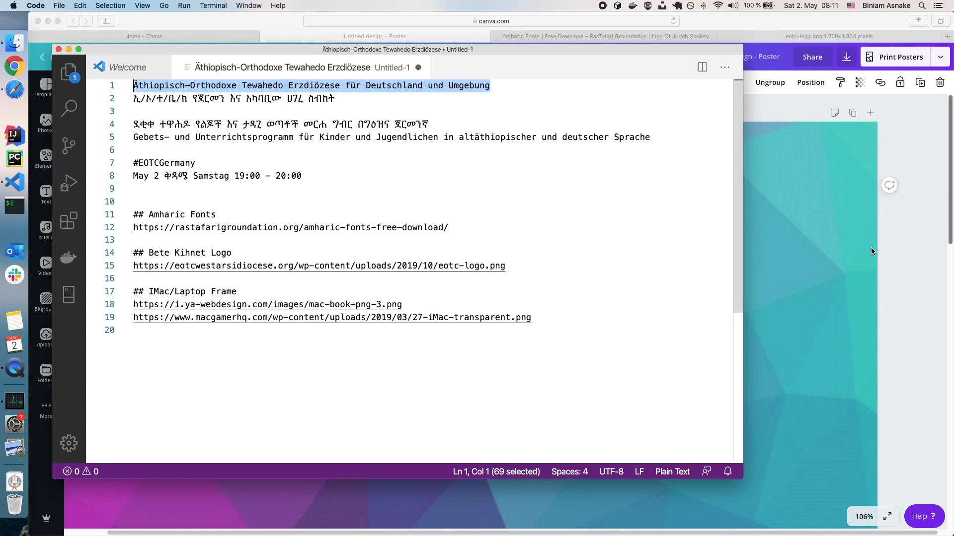
# Return to the Canva poster, replace "Happy" with the copied German line and widen the text box to about 27.2
pyautogui.press('super+Tab')
pyautogui.doubleClick(451, 213)
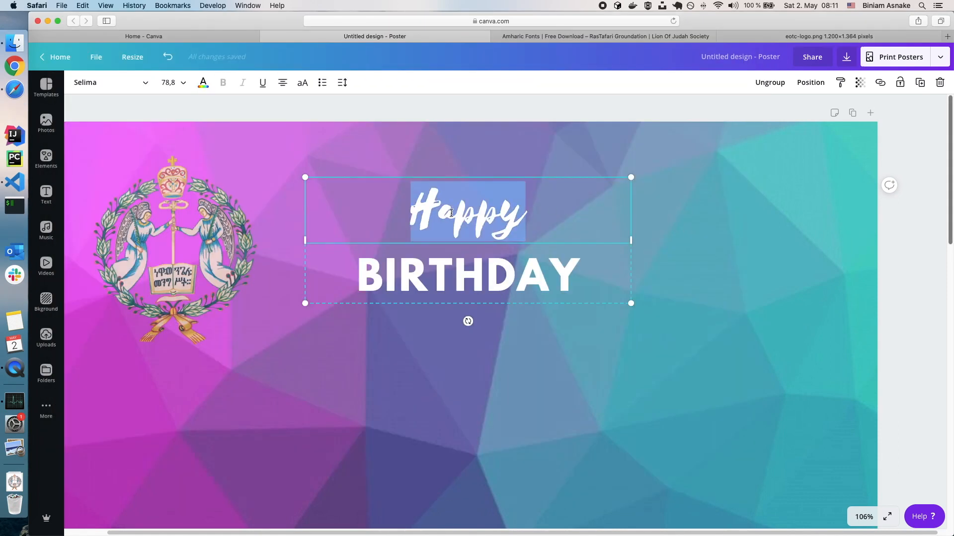
pyautogui.press('BackSpace')
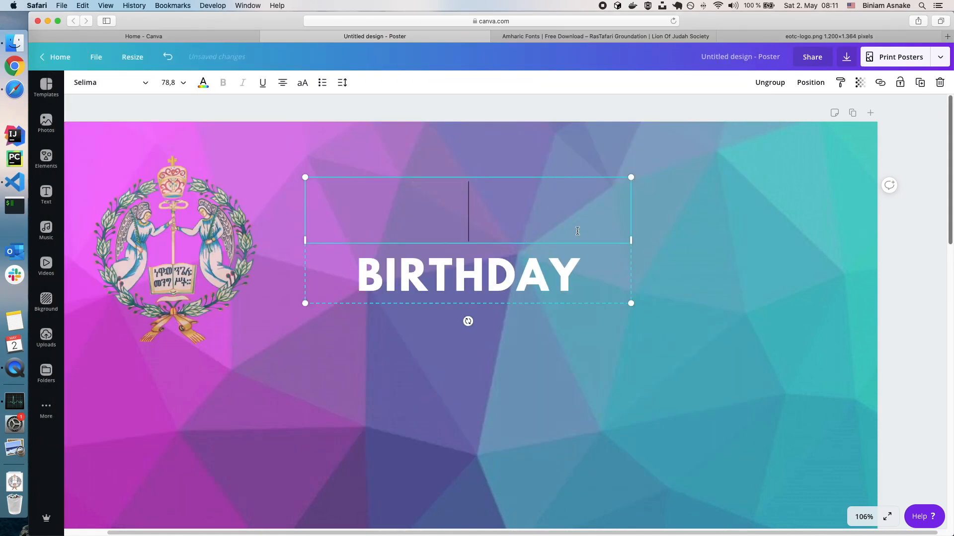
pyautogui.rightClick(526, 220)
pyautogui.click(551, 243)
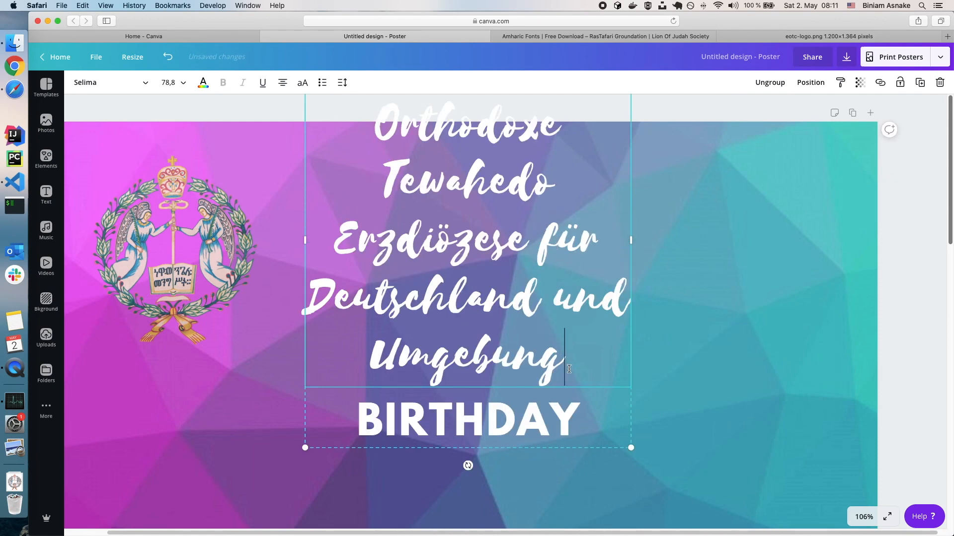
pyautogui.moveTo(629, 240); pyautogui.dragTo(889, 255)
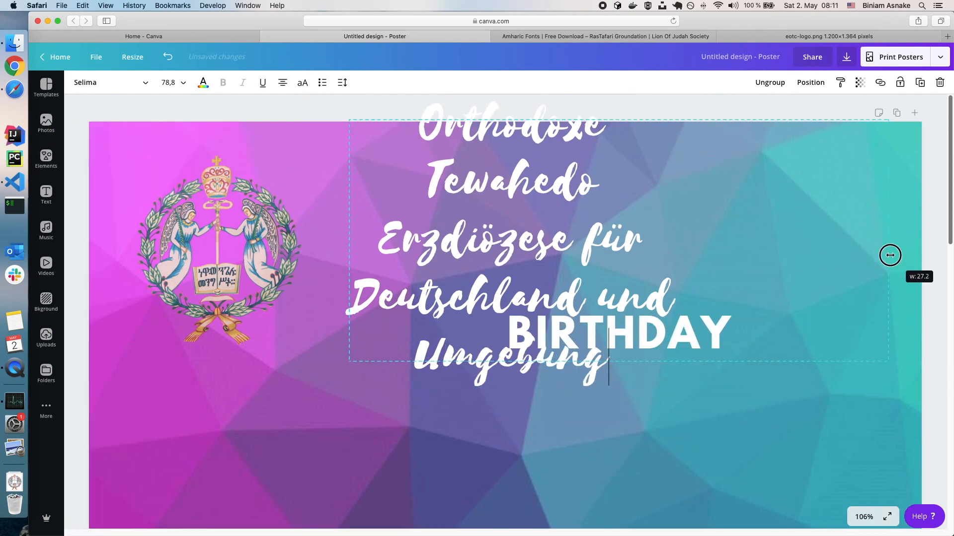
# Change the font of the whole German heading to Cooper Hewitt
pyautogui.doubleClick(626, 252)
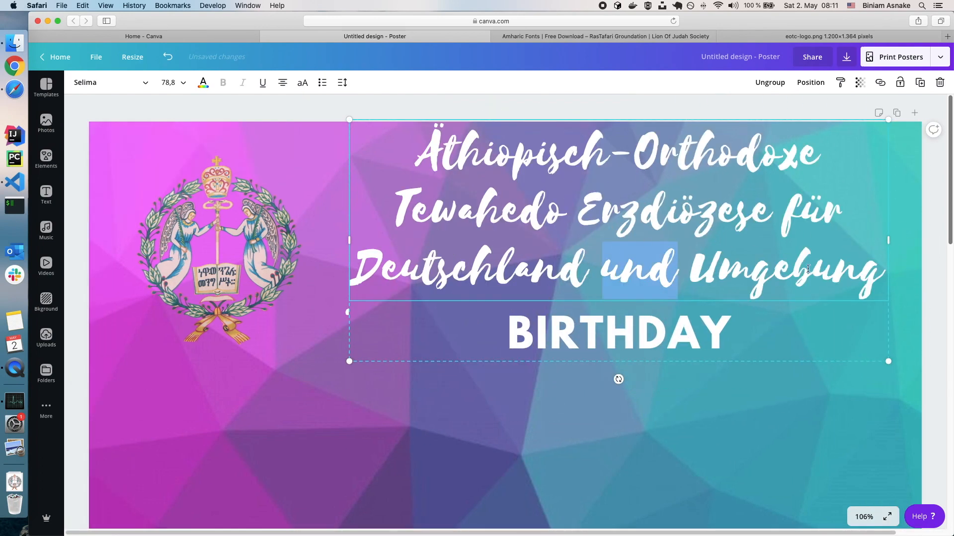
pyautogui.click(836, 272)
pyautogui.tripleClick(630, 213)
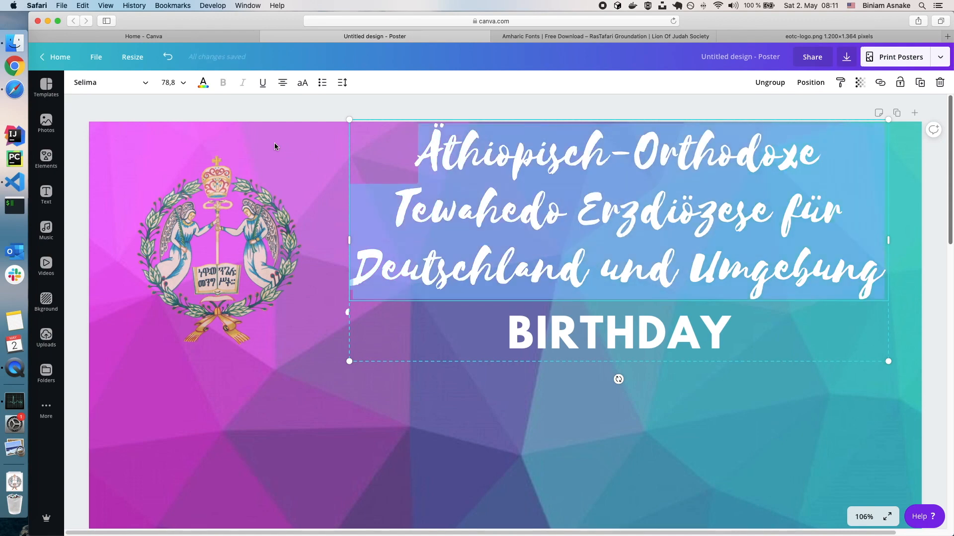
pyautogui.click(145, 83)
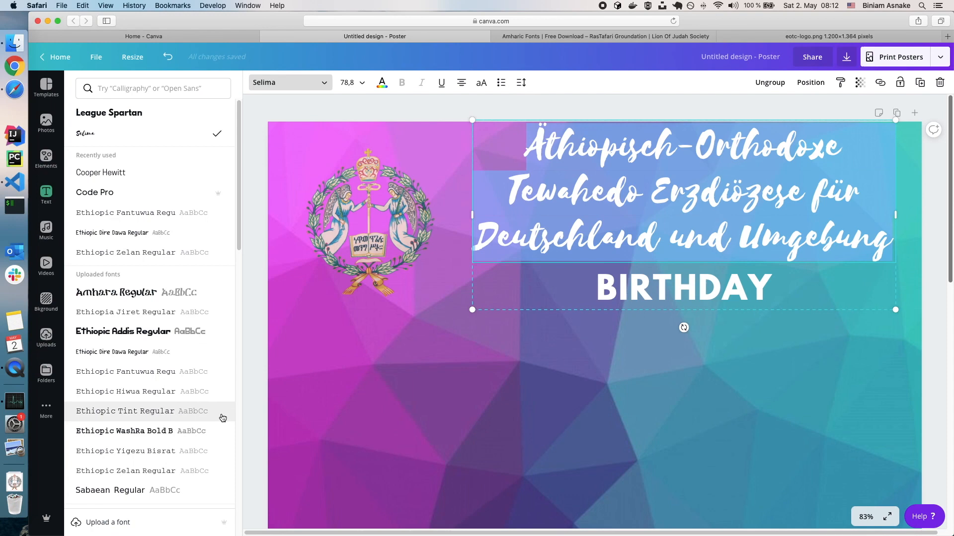
pyautogui.scroll(-4, 156, 371)
pyautogui.scroll(-3, 154, 370)
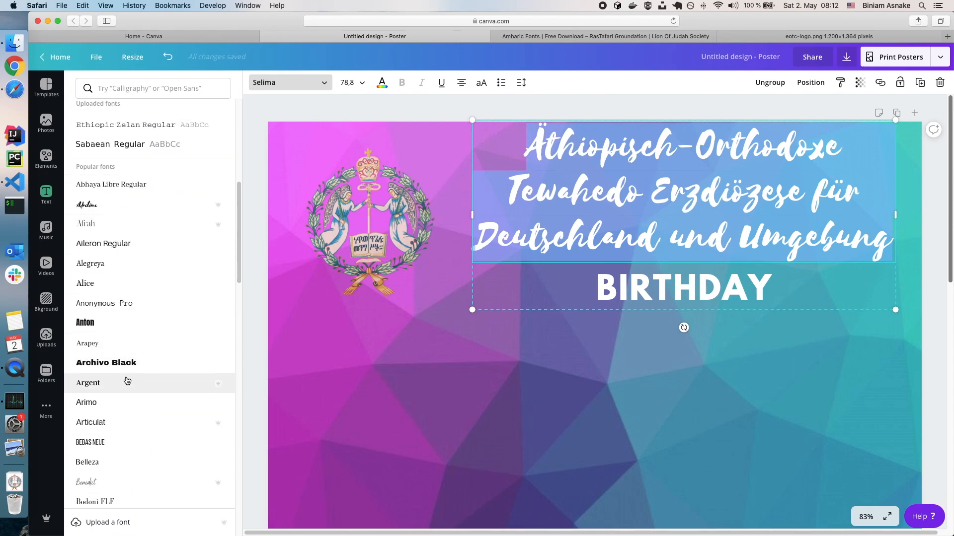
pyautogui.scroll(-3, 127, 380)
pyautogui.scroll(-4, 141, 370)
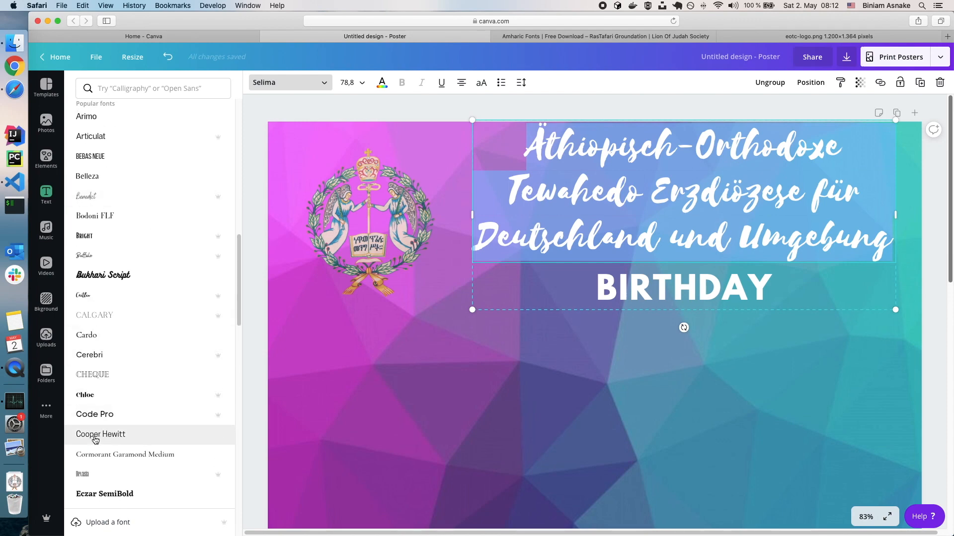
pyautogui.click(127, 438)
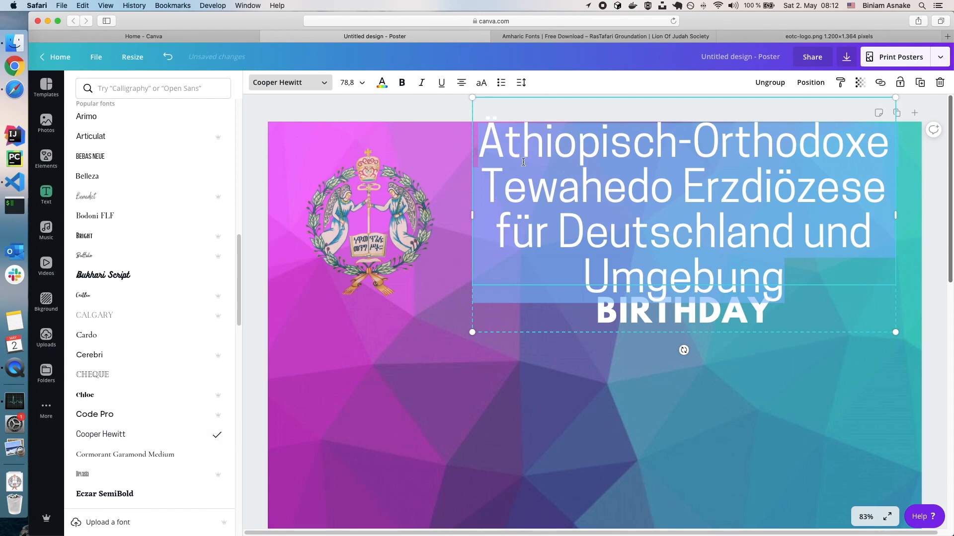
# Set the German heading's font size to 64 and widen its text box toward the logo
pyautogui.click(364, 84)
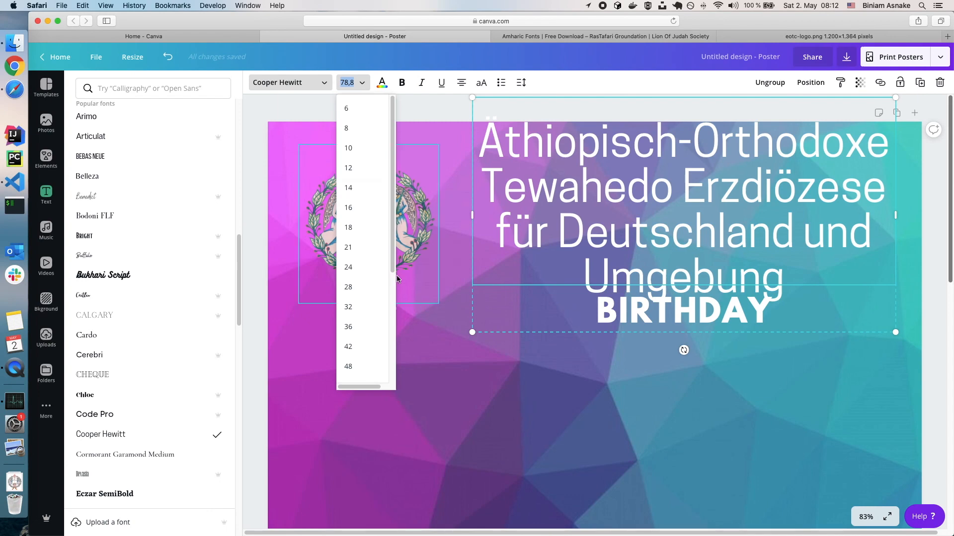
pyautogui.moveTo(392, 255); pyautogui.dragTo(388, 312)
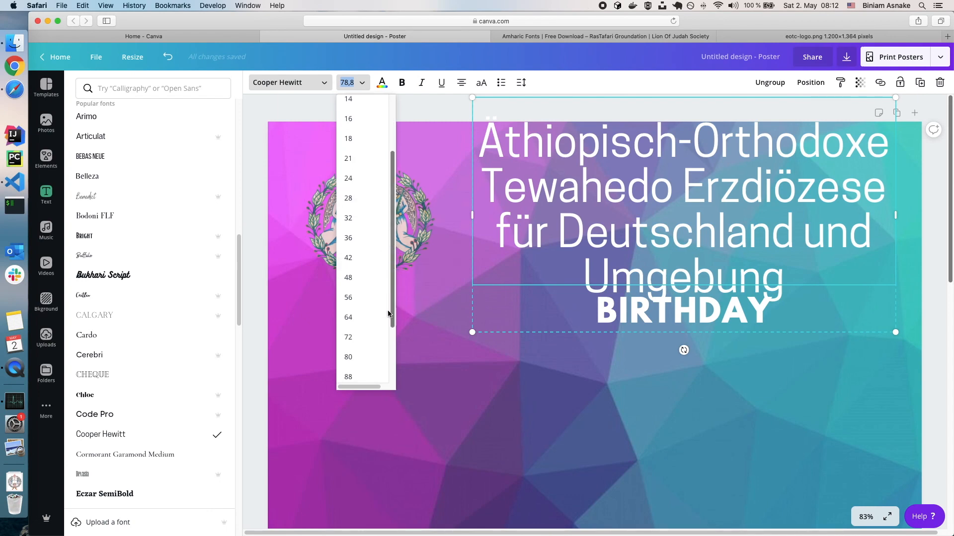
pyautogui.click(362, 318)
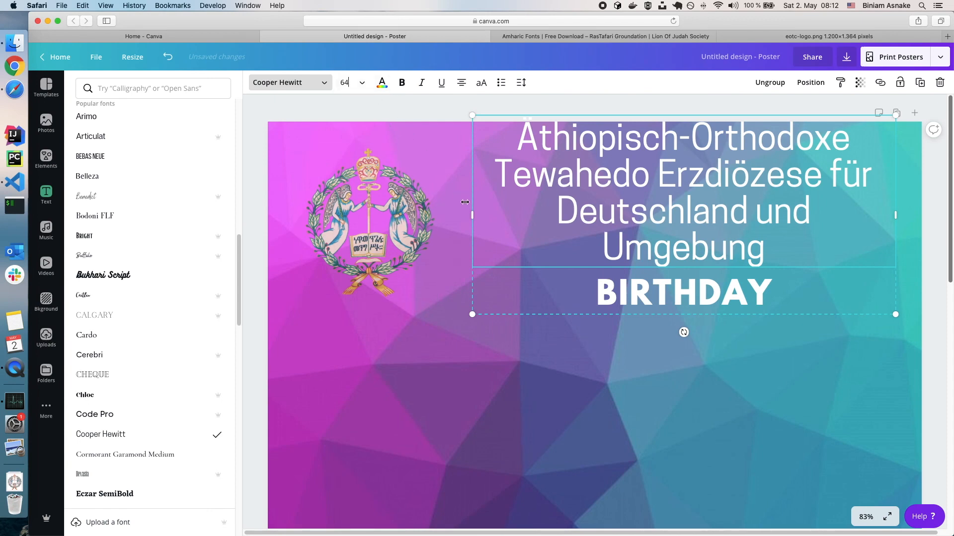
pyautogui.moveTo(470, 218); pyautogui.dragTo(430, 222)
# Reduce the German heading's font size to 56 and on to 48, and widen its text box on both sides
pyautogui.doubleClick(559, 171)
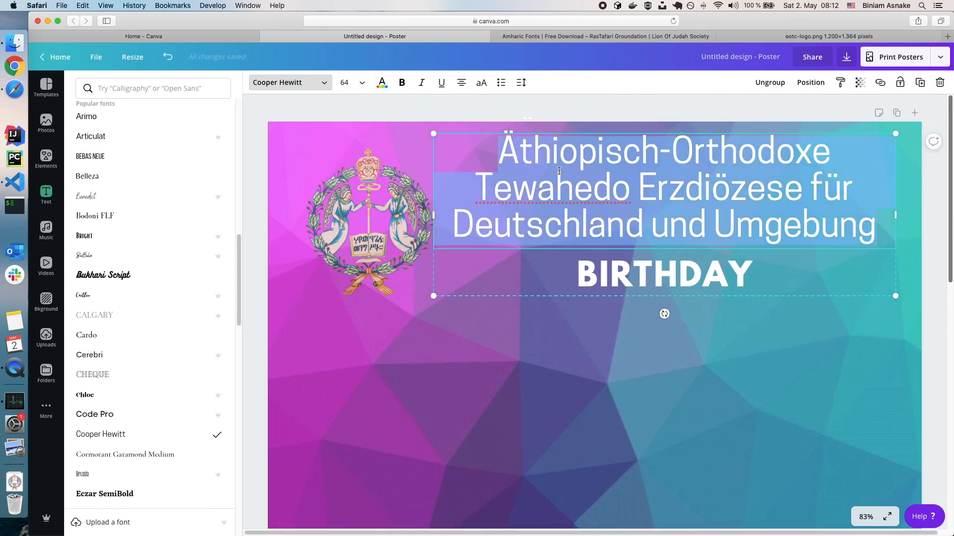
pyautogui.click(362, 82)
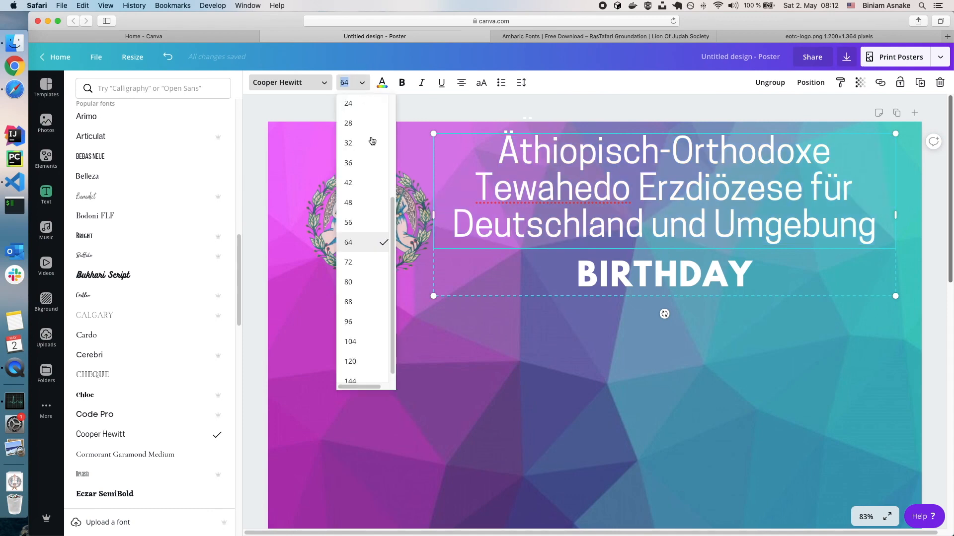
pyautogui.click(361, 219)
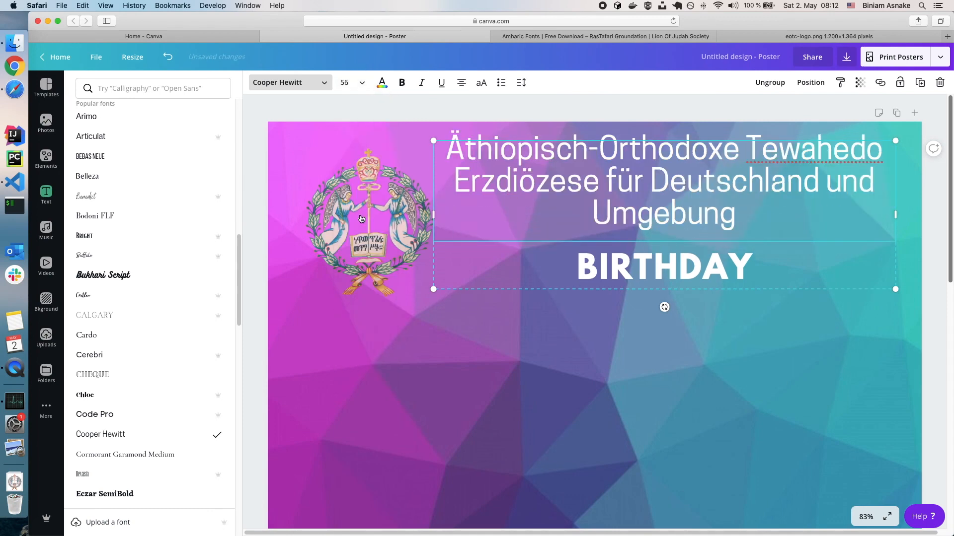
pyautogui.click(364, 82)
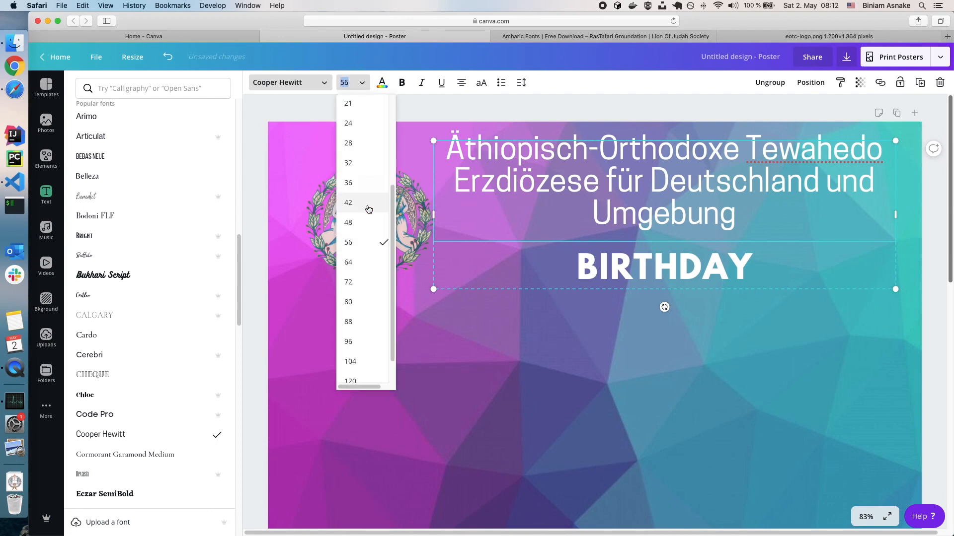
pyautogui.click(363, 223)
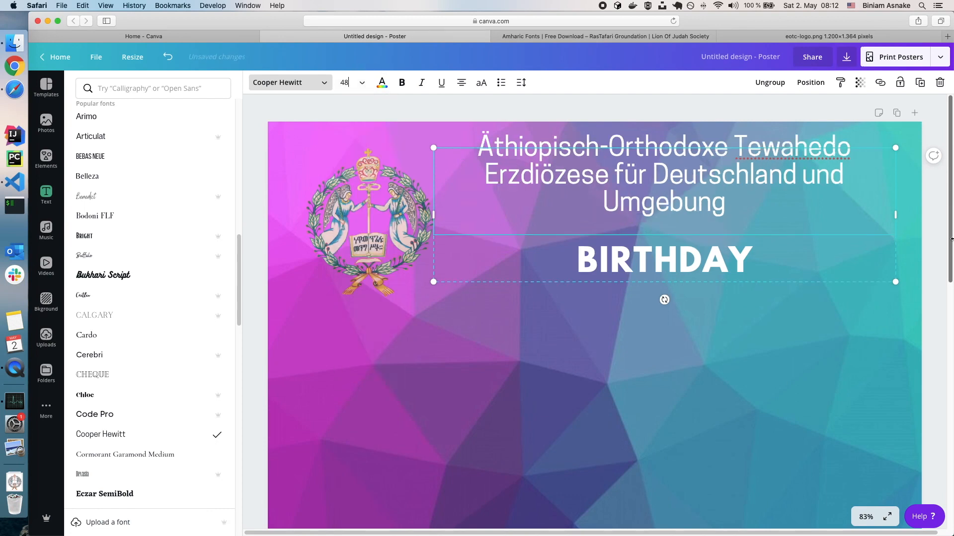
pyautogui.moveTo(896, 213); pyautogui.dragTo(919, 217)
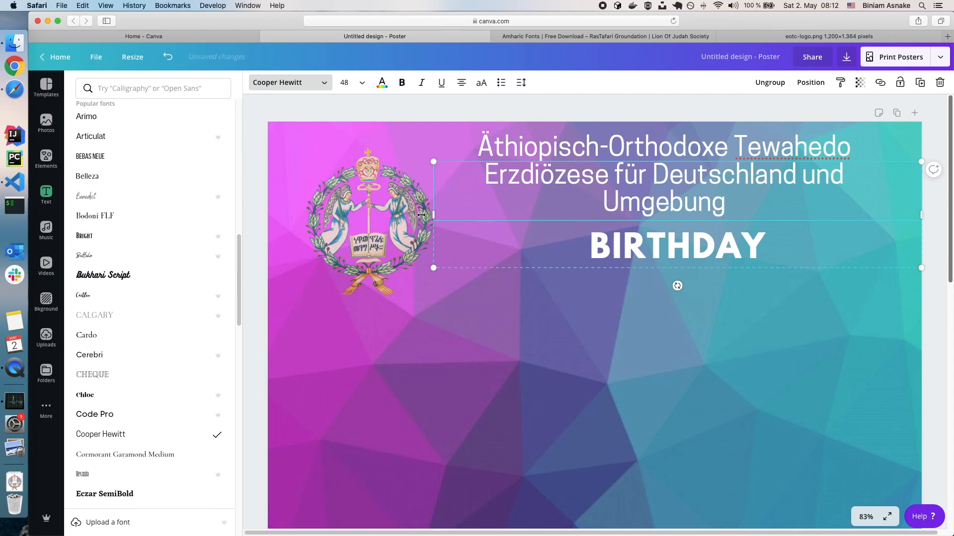
pyautogui.moveTo(434, 215); pyautogui.dragTo(397, 218)
# Collapse the side panel and reduce the German heading's font size to 42, then to 36
pyautogui.click(721, 194)
pyautogui.click(743, 348)
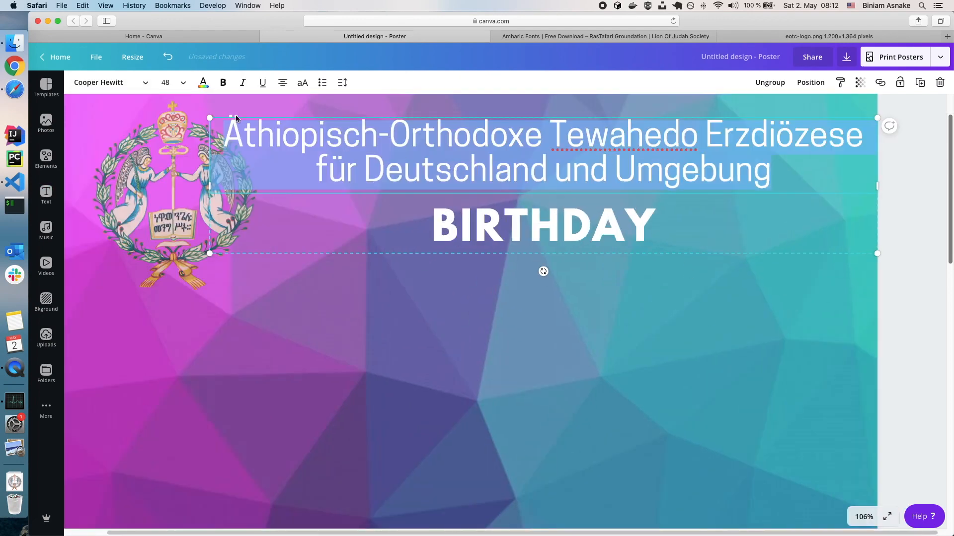
pyautogui.click(182, 83)
pyautogui.click(180, 222)
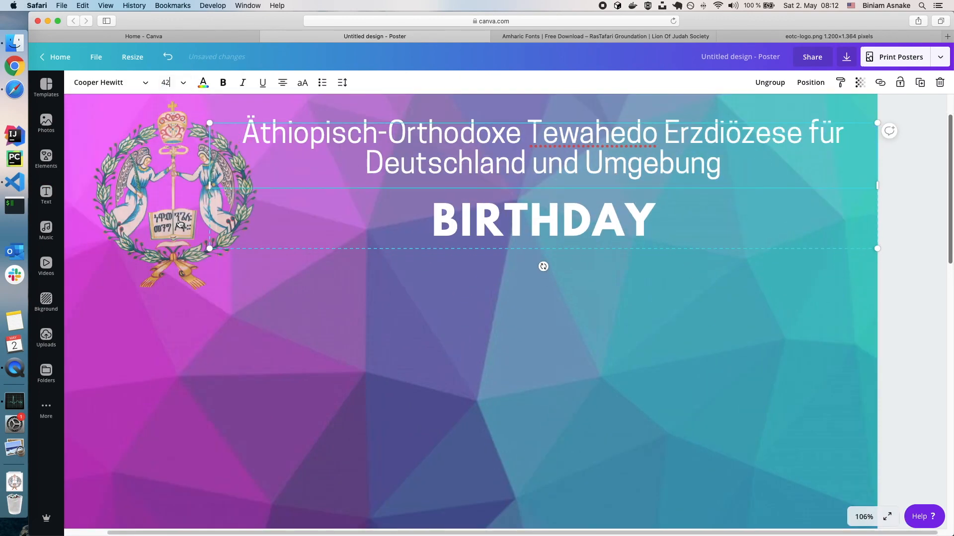
pyautogui.doubleClick(285, 154)
pyautogui.click(182, 83)
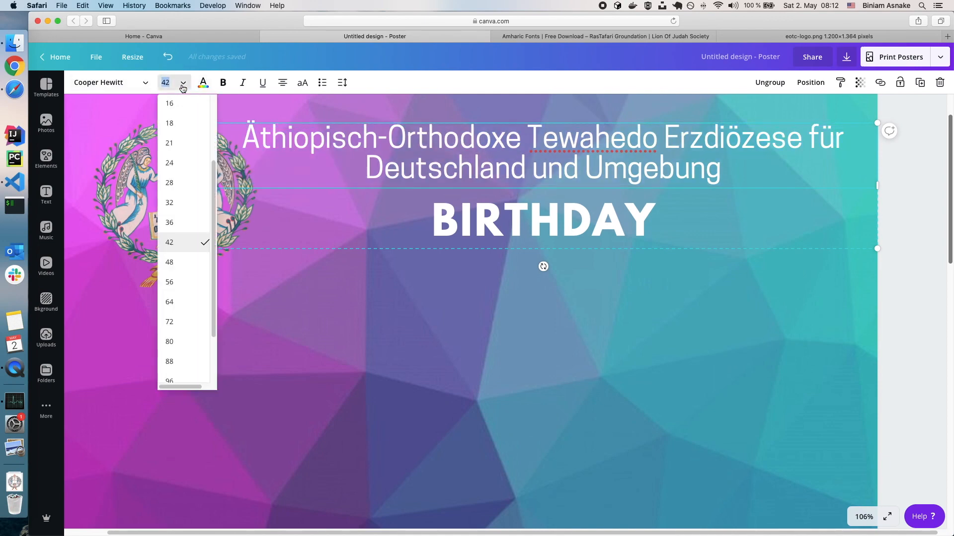
pyautogui.click(180, 223)
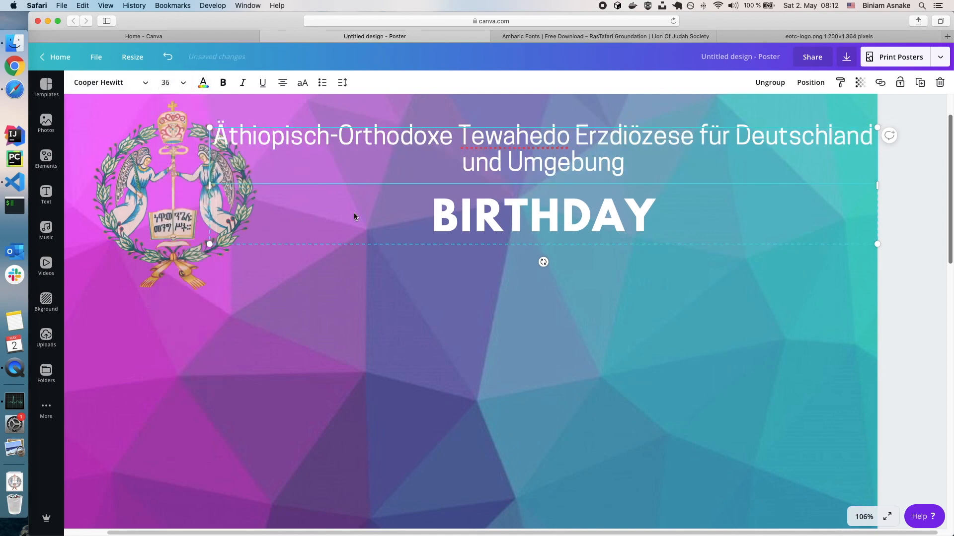
# Break the German heading before "für" and narrow the text box from both sides so it clears the logo
pyautogui.click(699, 136)
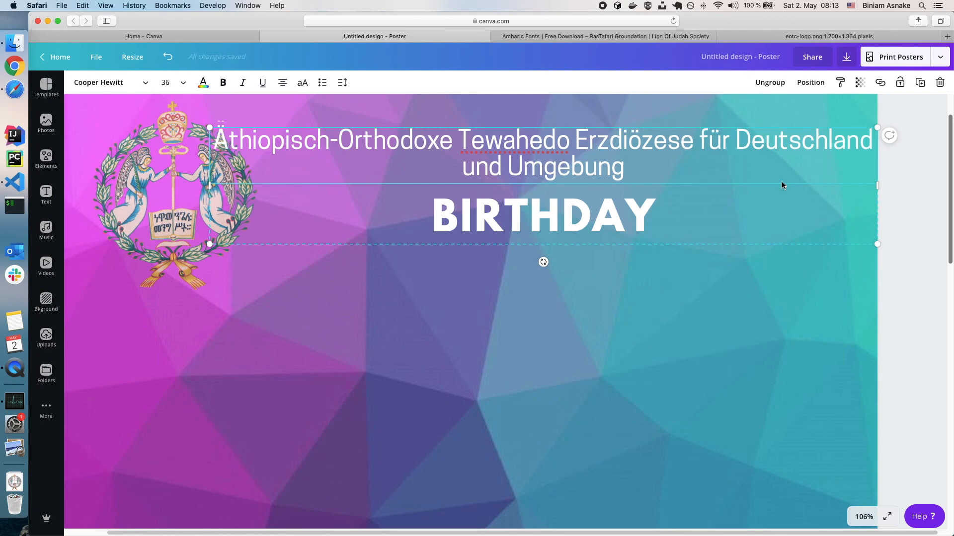
pyautogui.press('Return')
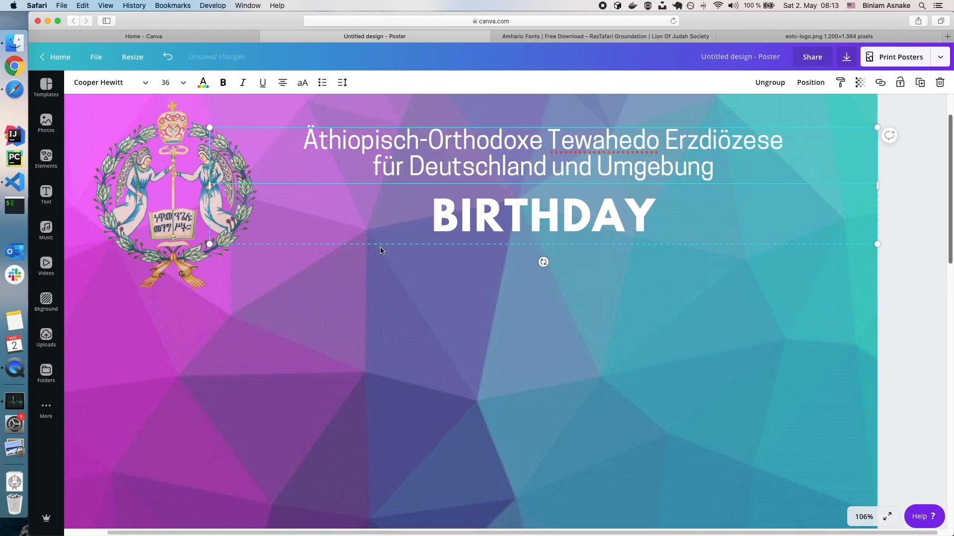
pyautogui.moveTo(201, 183); pyautogui.dragTo(322, 193)
pyautogui.moveTo(924, 188); pyautogui.dragTo(864, 186)
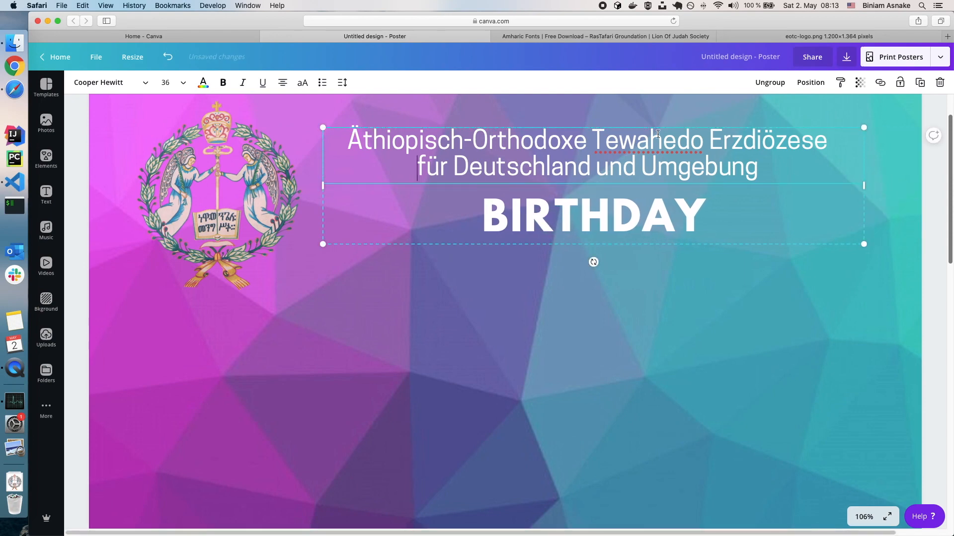
pyautogui.click(472, 319)
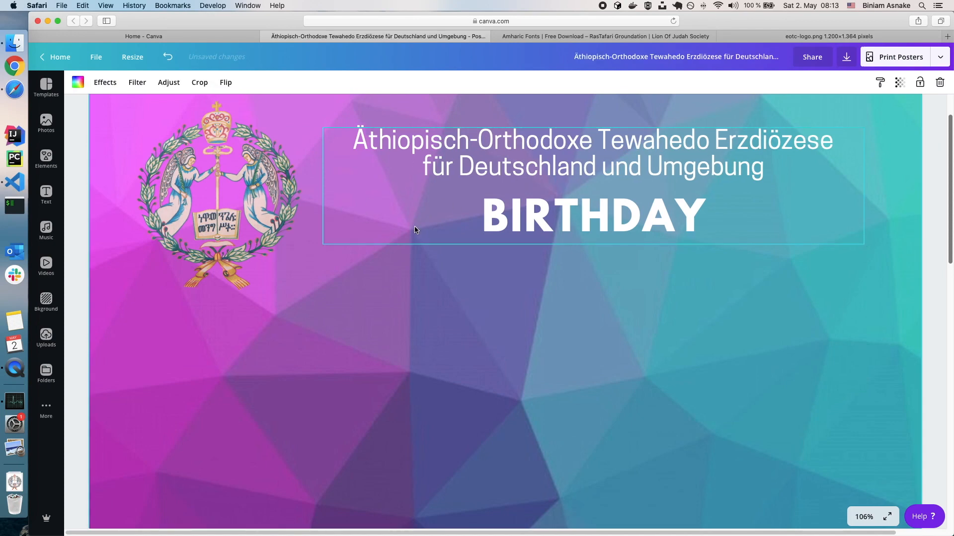
# Switch to Visual Studio Code and copy the Amharic diocese name from line 2 of the notes
pyautogui.click(559, 222)
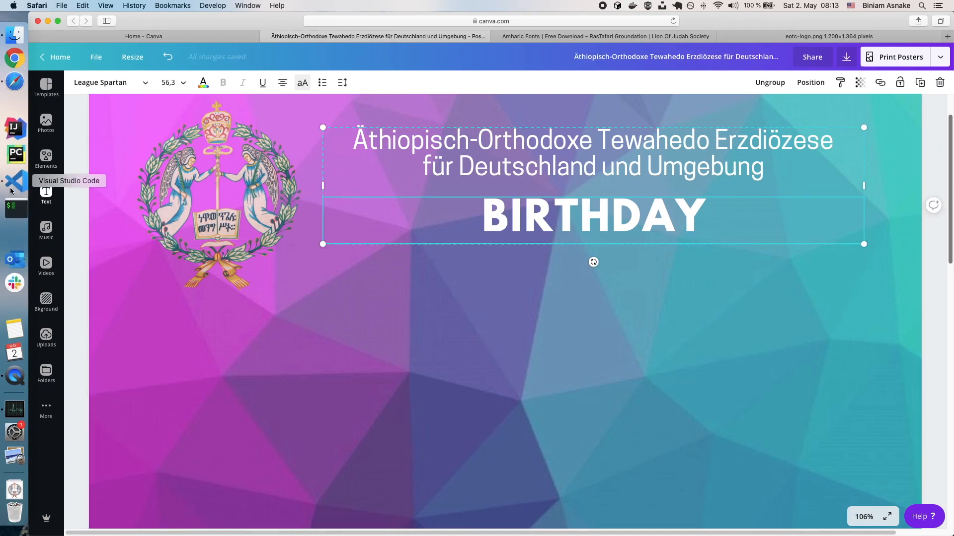
pyautogui.click(11, 191)
pyautogui.moveTo(336, 98); pyautogui.dragTo(130, 100)
pyautogui.rightClick(184, 94)
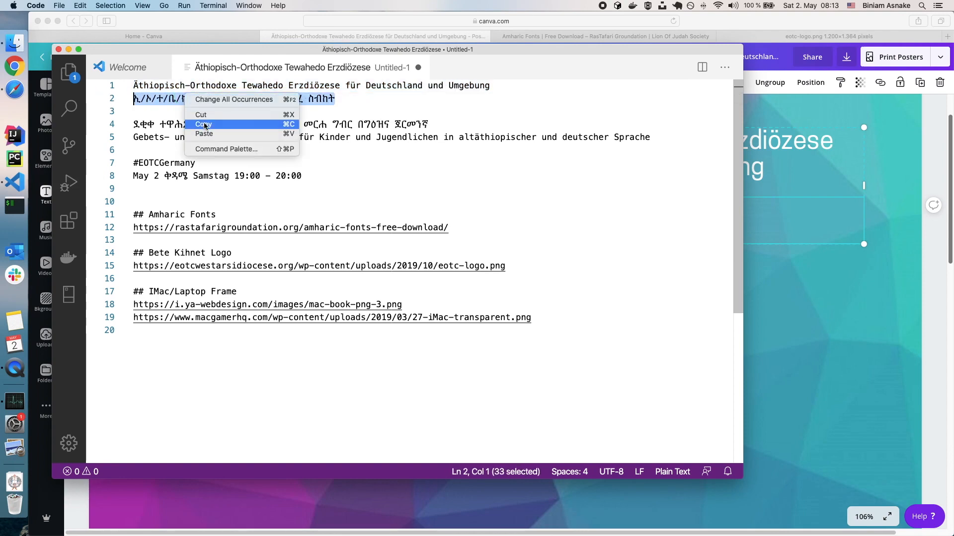
pyautogui.click(204, 126)
# Return to Canva and replace the "BIRTHDAY" text with the copied Amharic line "ኢ/ኦ/ተ/ቤ/ክ የጀርመን እና አካባቢው ሀገረ ስብከት"
pyautogui.click(810, 227)
pyautogui.click(594, 215)
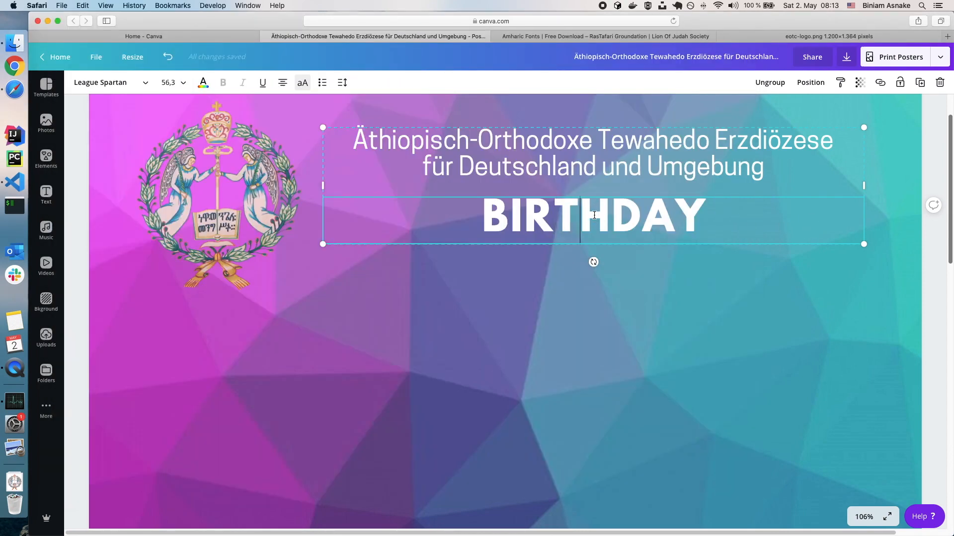
pyautogui.doubleClick(594, 215)
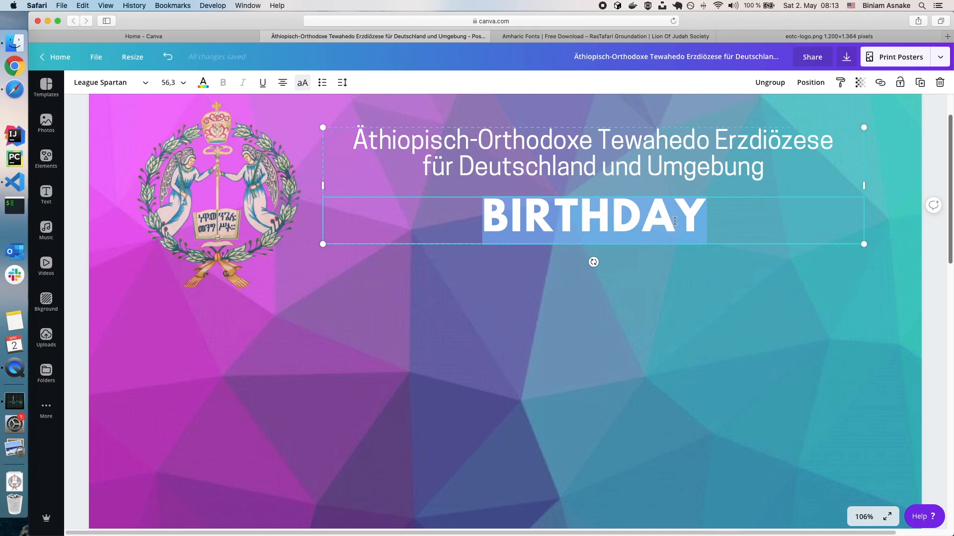
pyautogui.press('BackSpace')
pyautogui.rightClick(618, 217)
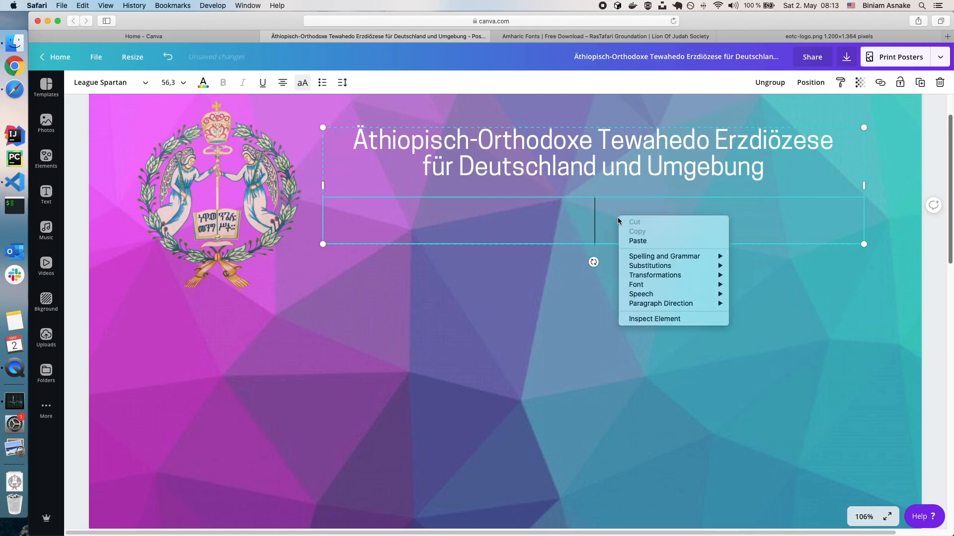
pyautogui.click(637, 241)
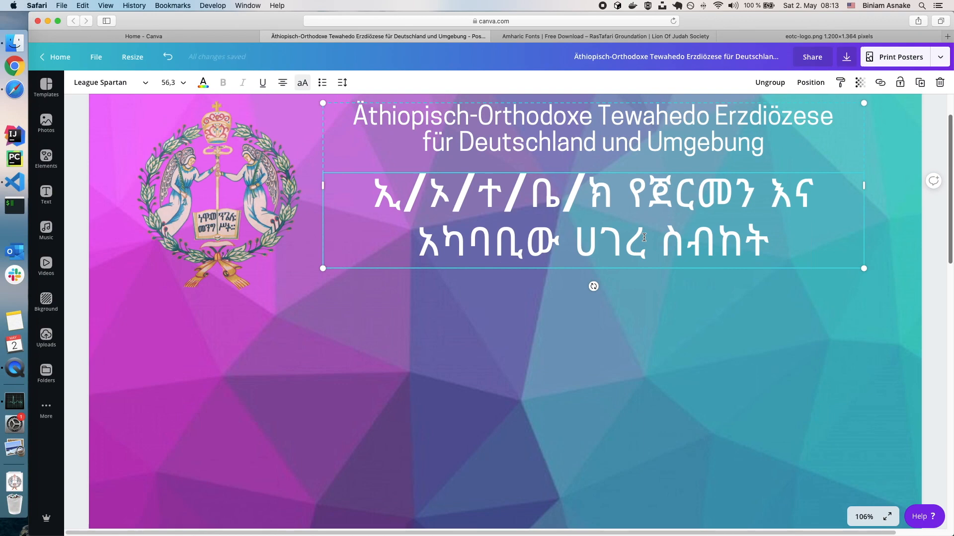
# Examine the downloadable Amharic fonts and their letter samples on the RasTafari Groundation page
pyautogui.moveTo(371, 194); pyautogui.dragTo(777, 236)
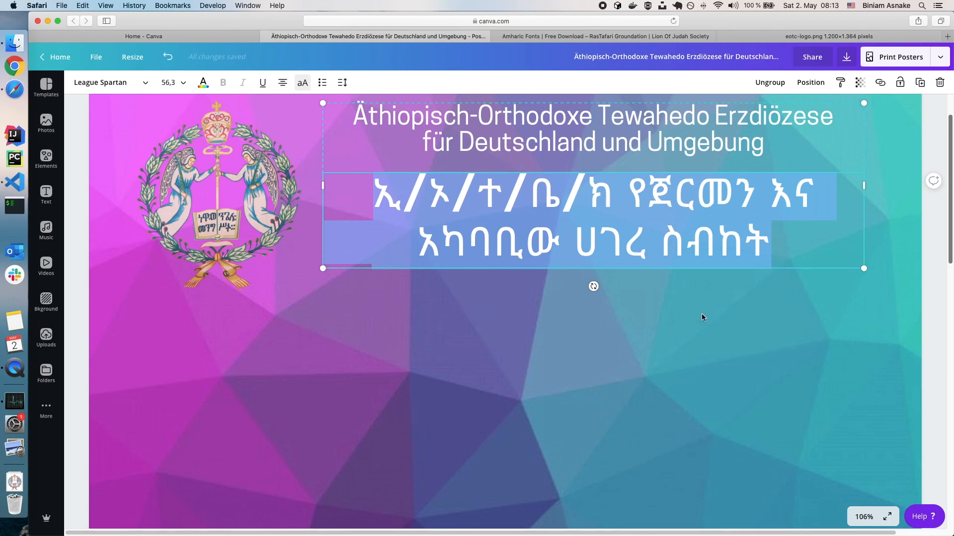
pyautogui.click(535, 38)
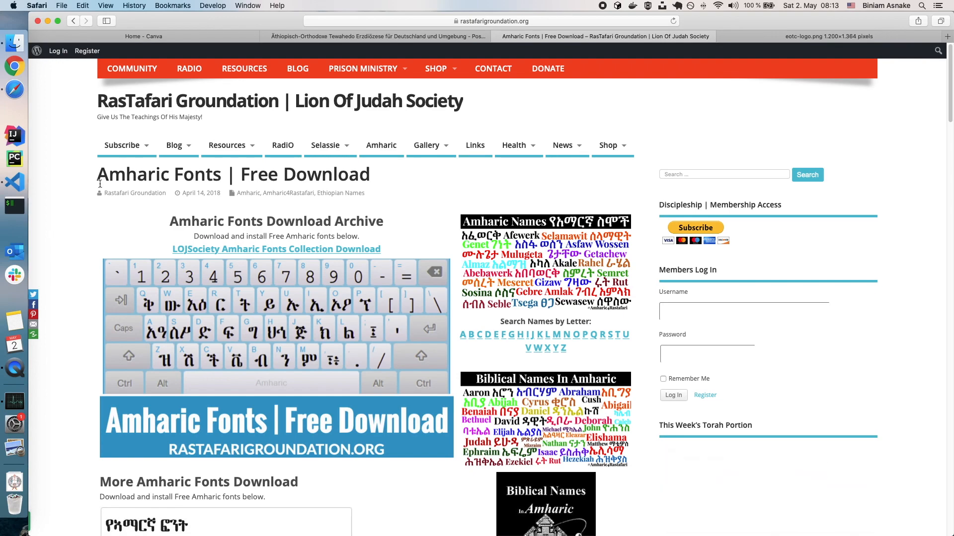
pyautogui.scroll(-5, 403, 243)
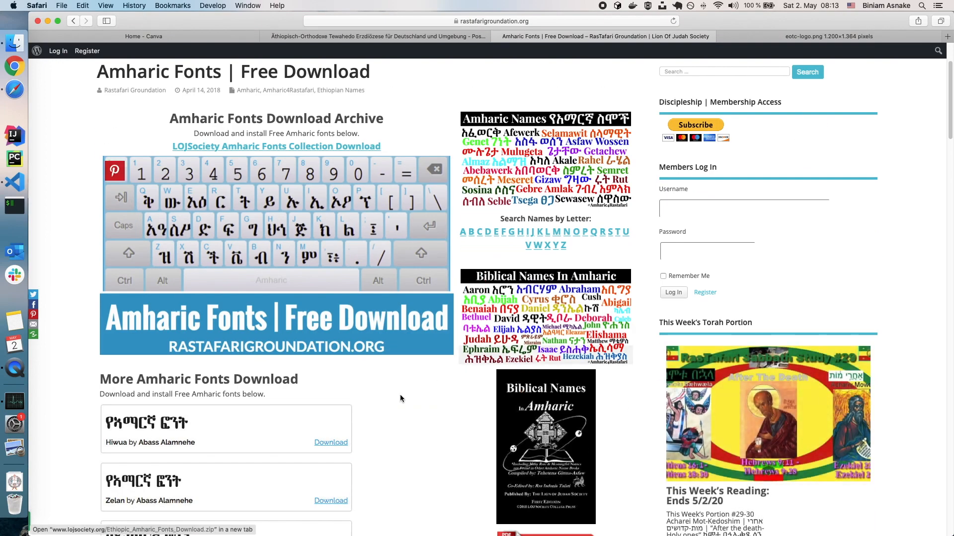
pyautogui.scroll(-10, 422, 368)
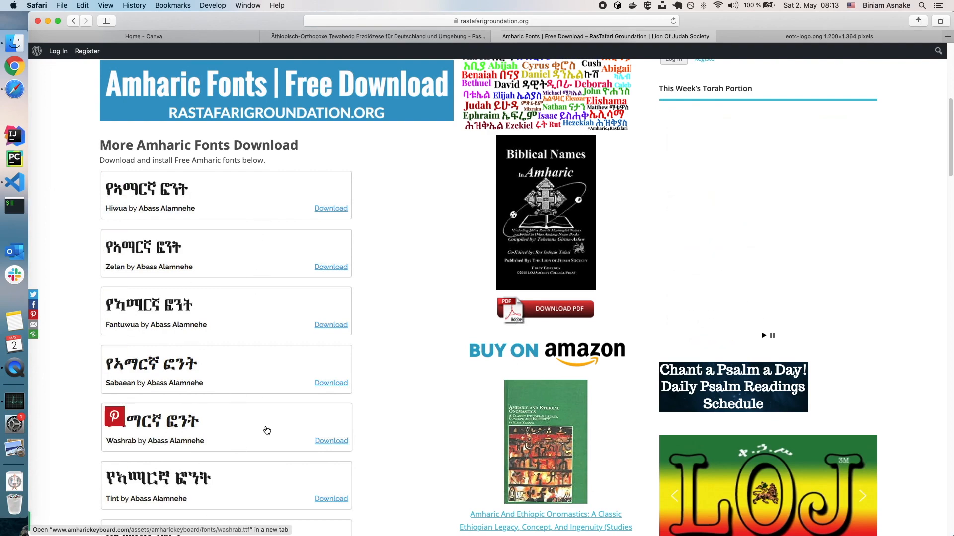
pyautogui.scroll(-4, 298, 392)
pyautogui.scroll(-7, 288, 386)
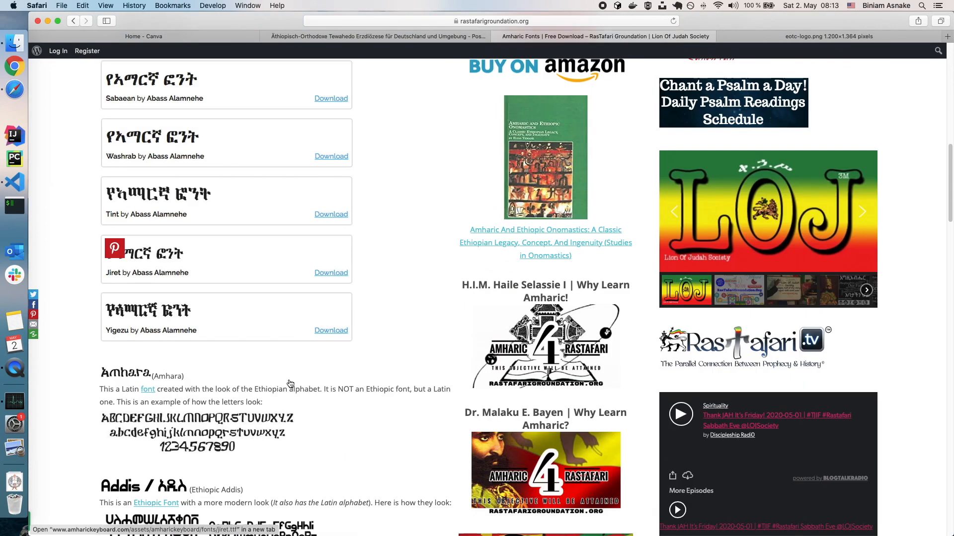
pyautogui.scroll(-5, 283, 368)
pyautogui.scroll(-3, 281, 358)
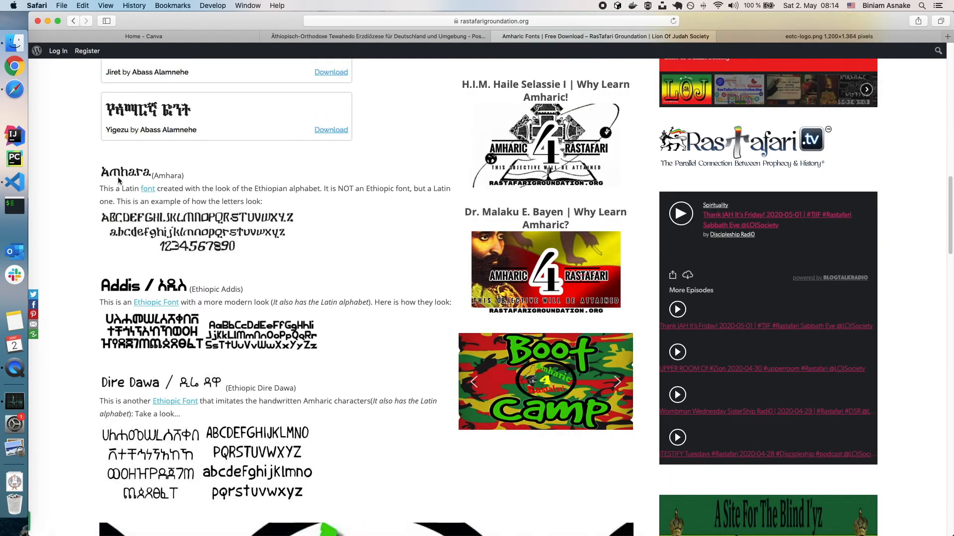
pyautogui.scroll(-8, 238, 328)
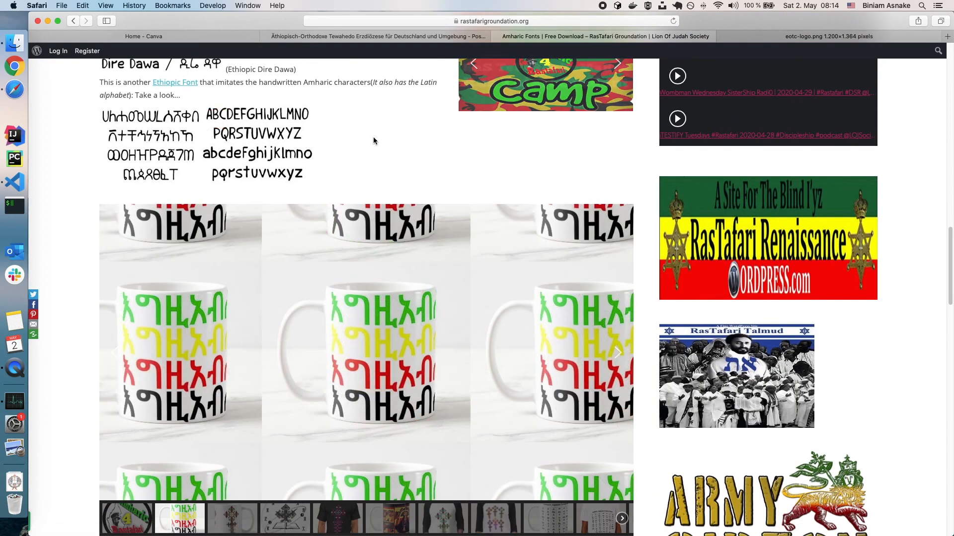
pyautogui.scroll(5, 375, 138)
pyautogui.scroll(1, 379, 141)
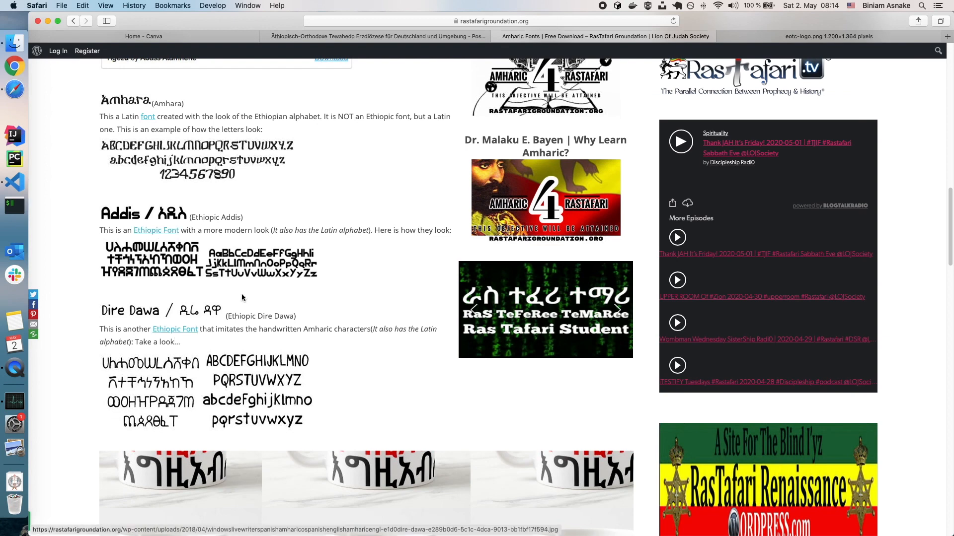
pyautogui.scroll(1, 374, 256)
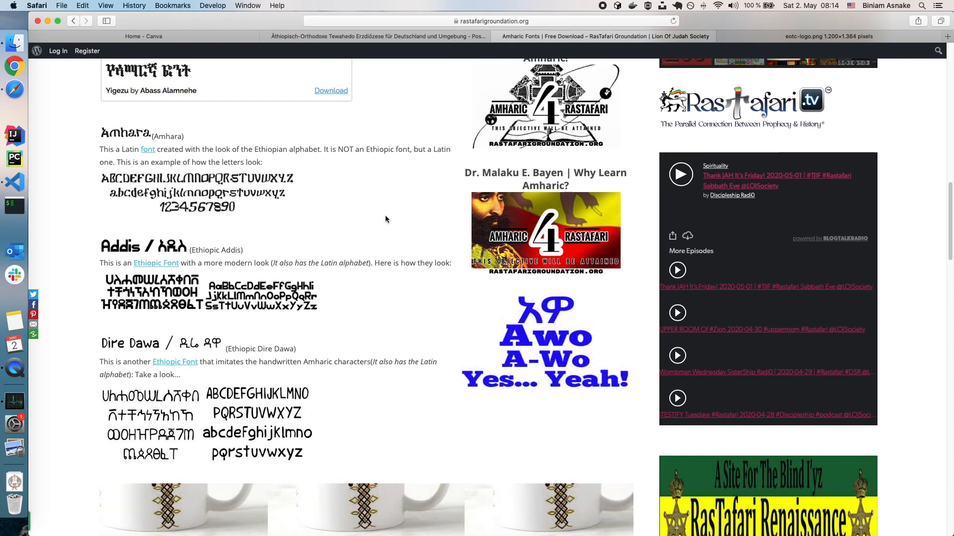
# Return to the poster and set the whole Amharic heading in the uploaded font Ethiopic Addis Regular
pyautogui.click(383, 38)
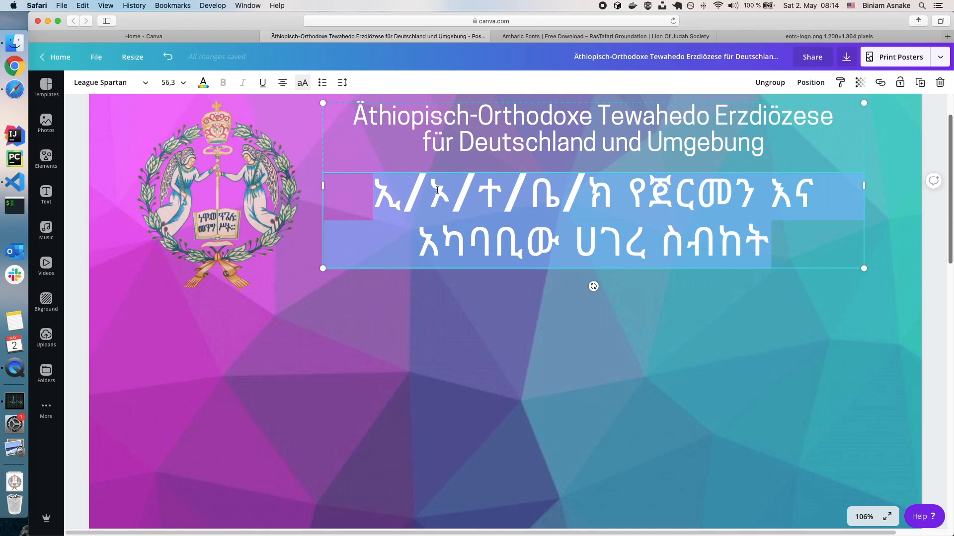
pyautogui.click(518, 223)
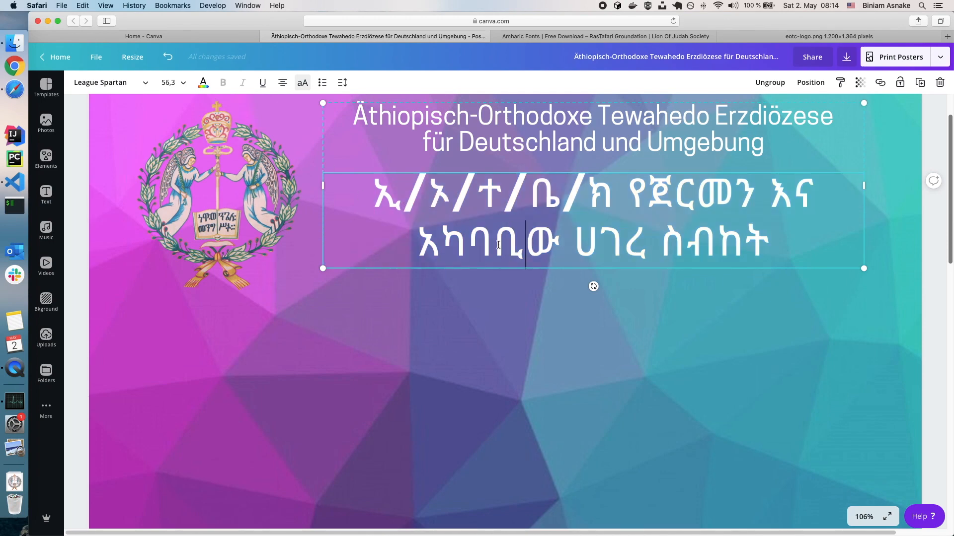
pyautogui.moveTo(368, 186); pyautogui.dragTo(794, 245)
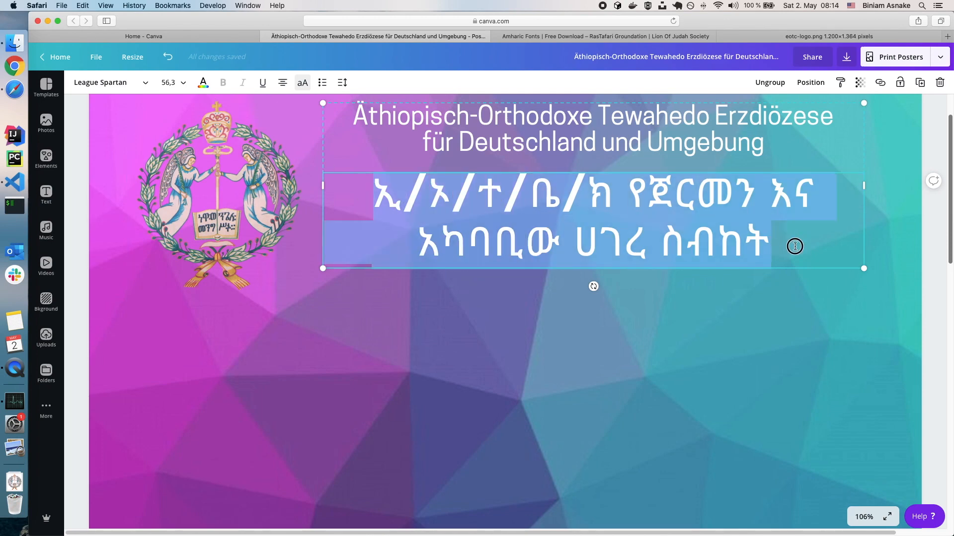
pyautogui.click(141, 89)
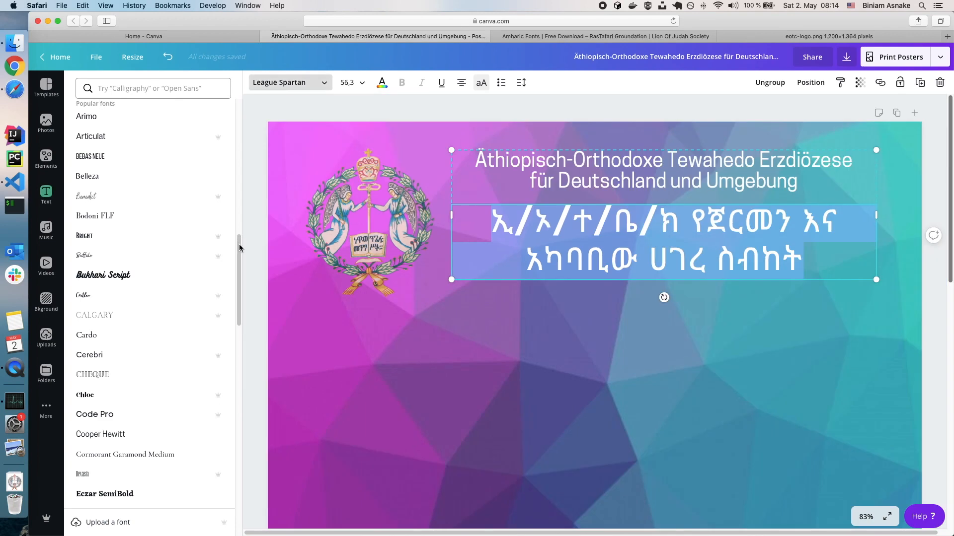
pyautogui.moveTo(239, 245); pyautogui.dragTo(245, 99)
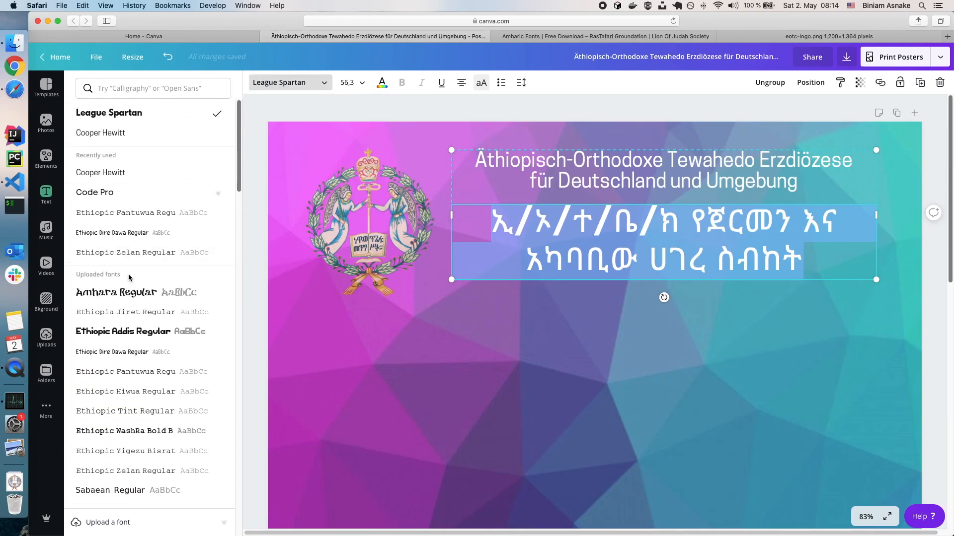
pyautogui.scroll(-3, 129, 268)
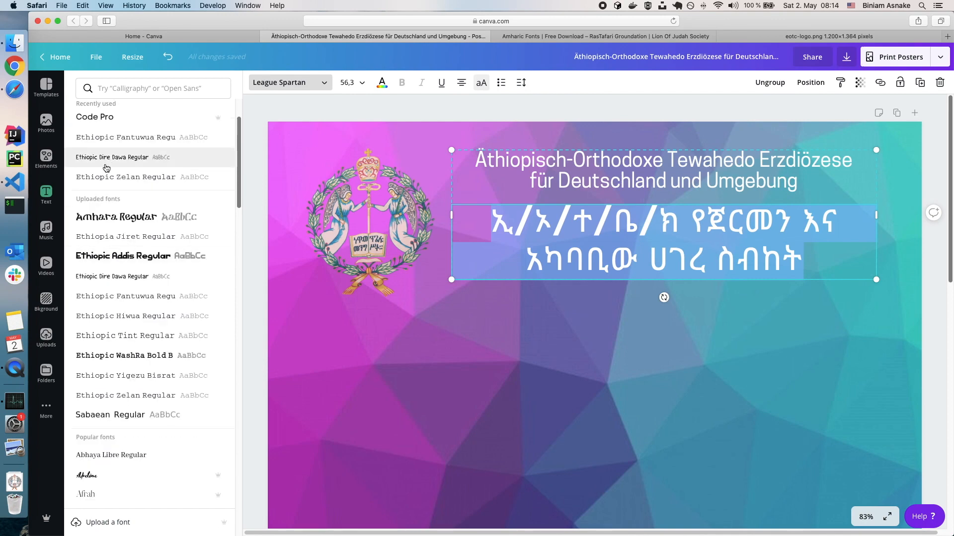
pyautogui.click(128, 257)
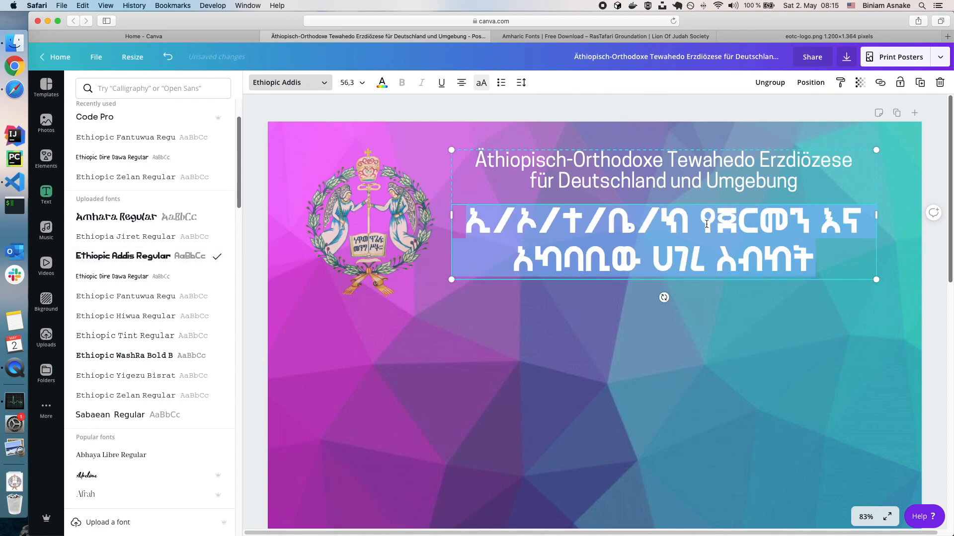
# Set the Amharic heading's font size to 42 and break the line before "የጀርመን"
pyautogui.click(354, 83)
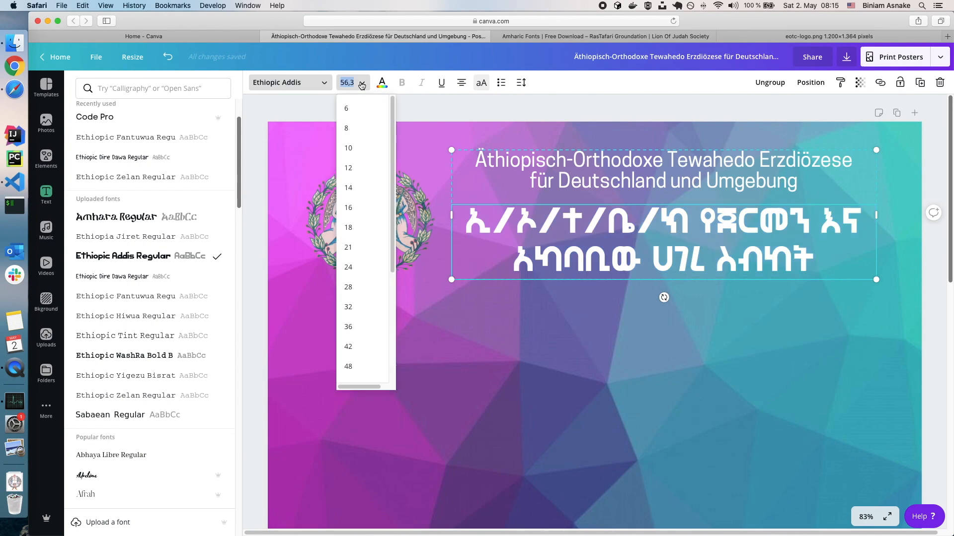
pyautogui.click(353, 346)
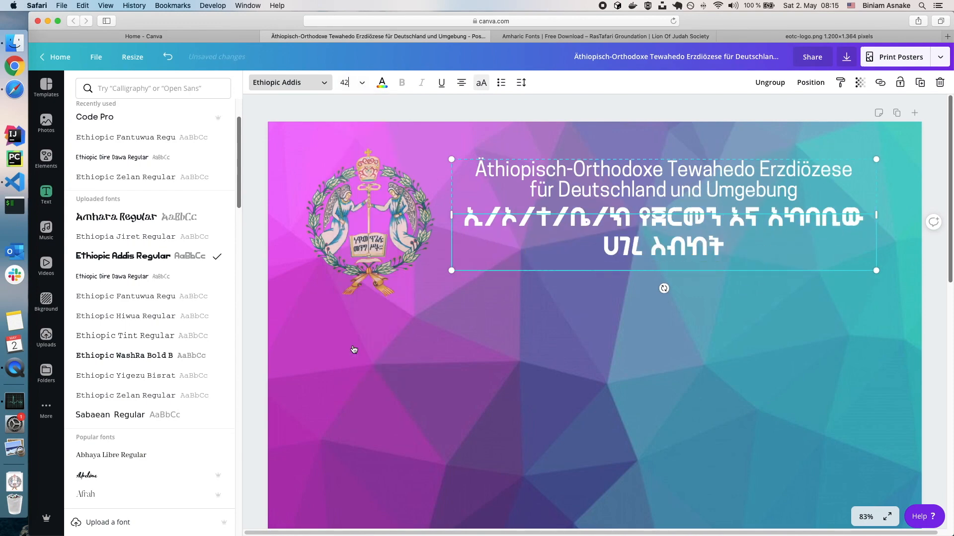
pyautogui.click(639, 218)
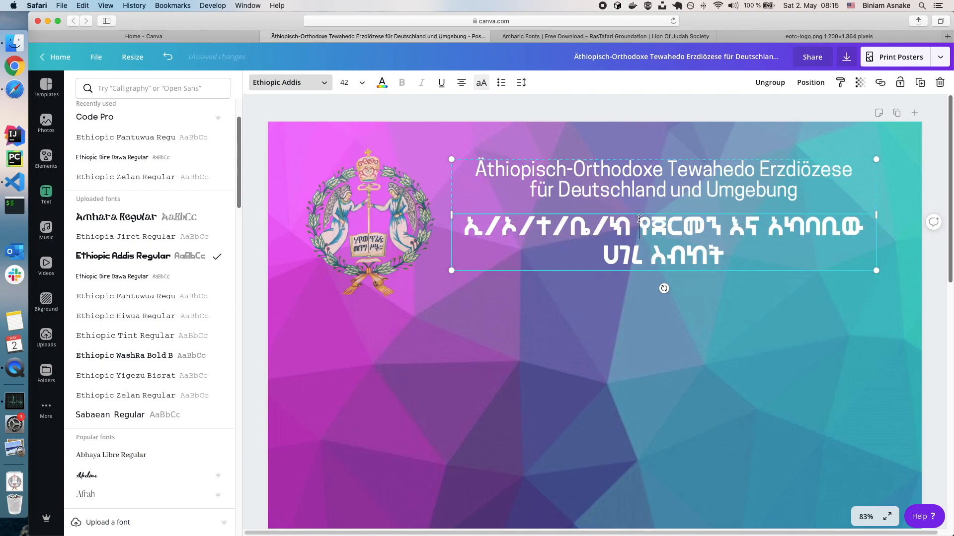
pyautogui.press('Return')
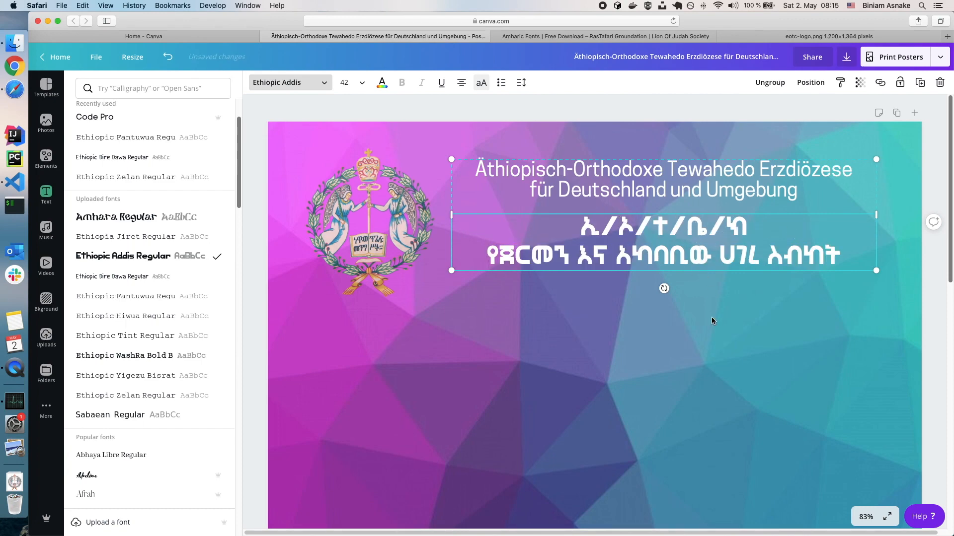
pyautogui.press('Escape')
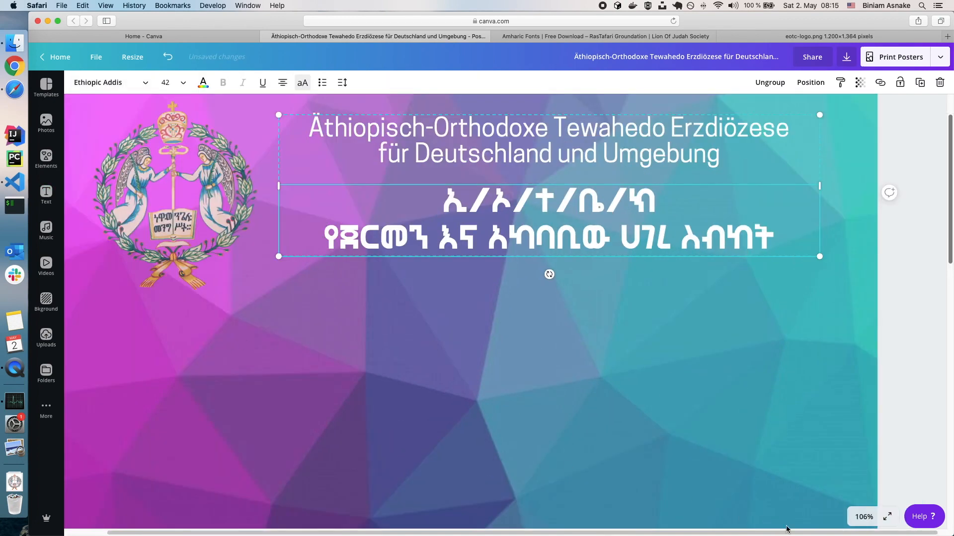
# Open the finished poster image "Athiopisch-Orthodoxe Tewahedo Erzdiozese" from Finder's recent files and compare its headings with the fitted Canva page
pyautogui.click(863, 517)
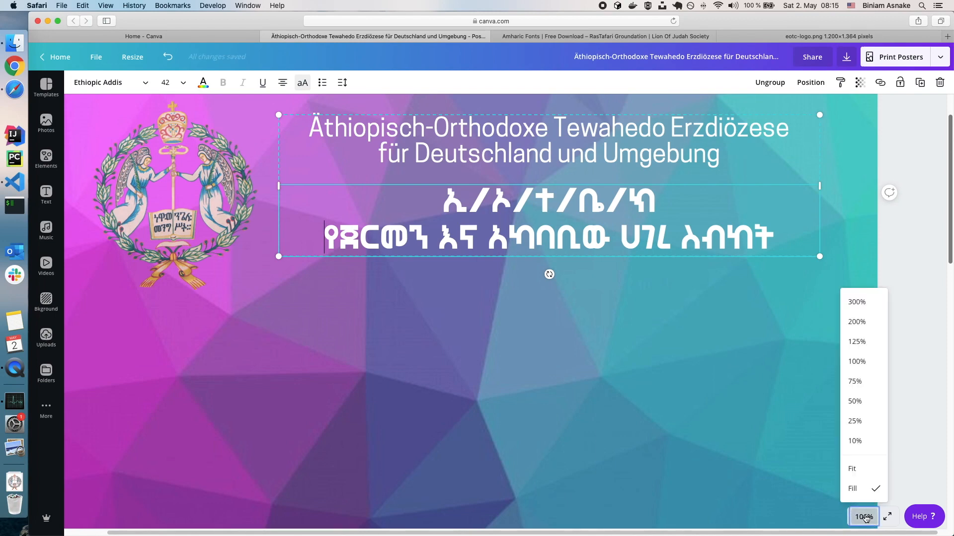
pyautogui.click(858, 472)
pyautogui.click(744, 360)
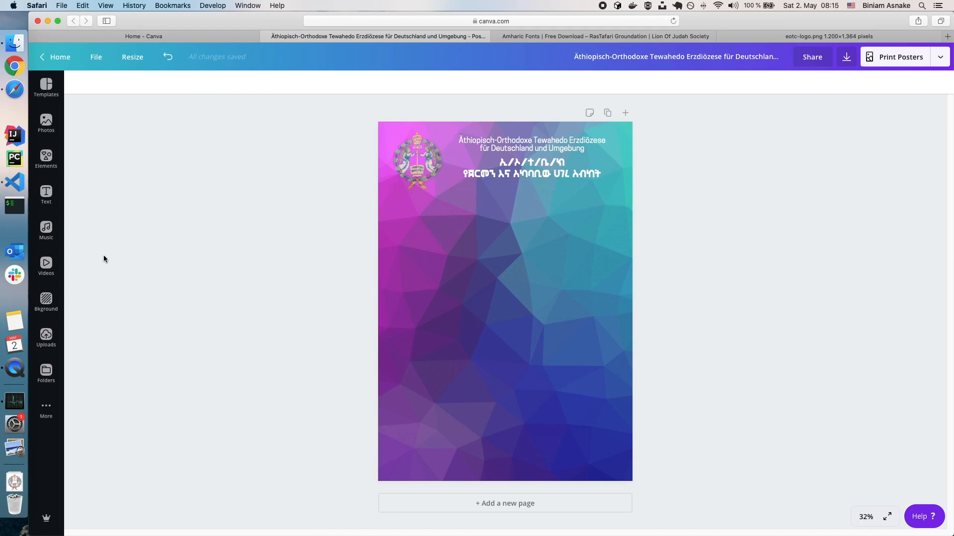
pyautogui.click(14, 43)
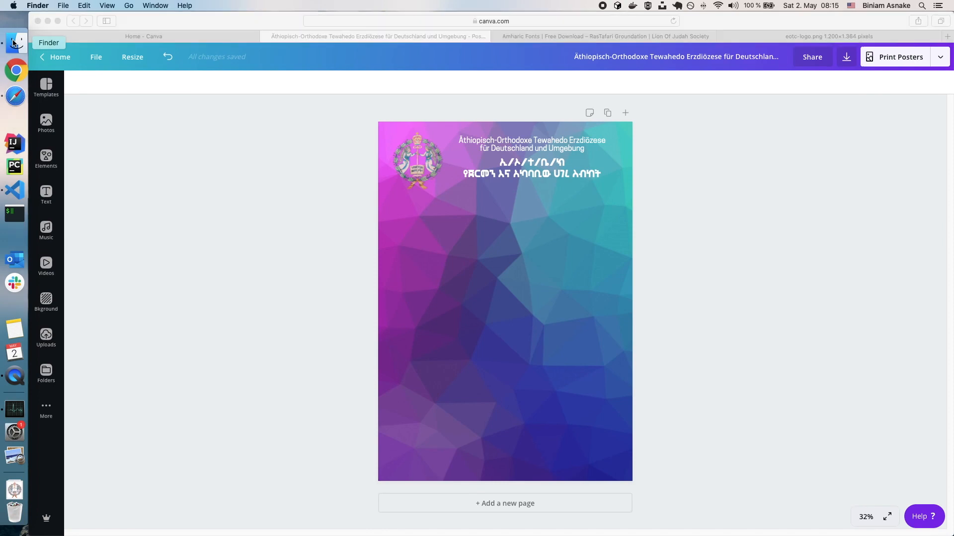
pyautogui.doubleClick(311, 294)
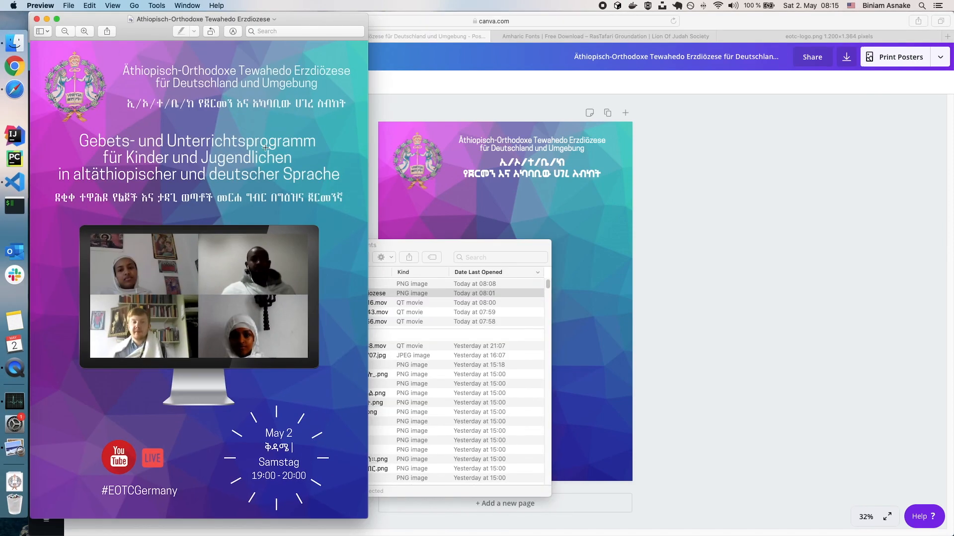
pyautogui.click(411, 247)
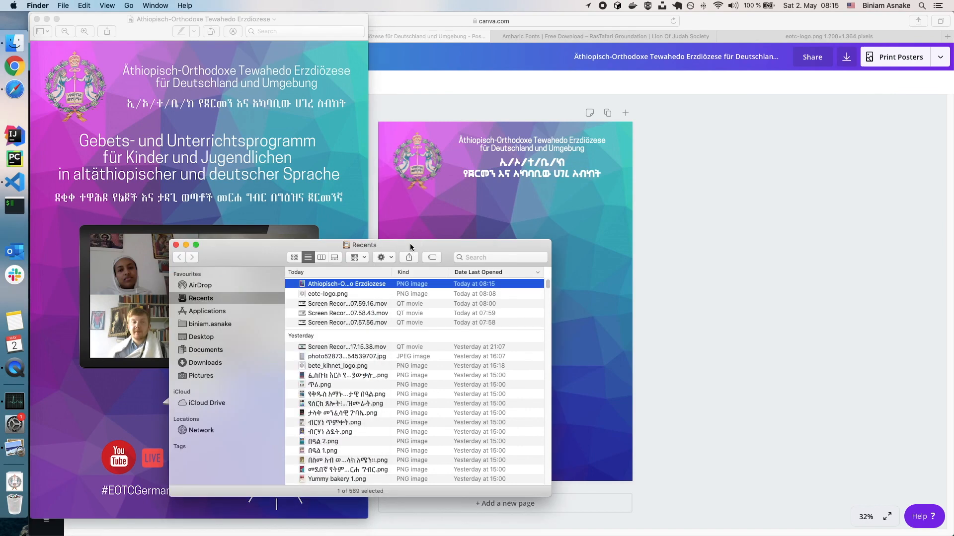
pyautogui.click(187, 245)
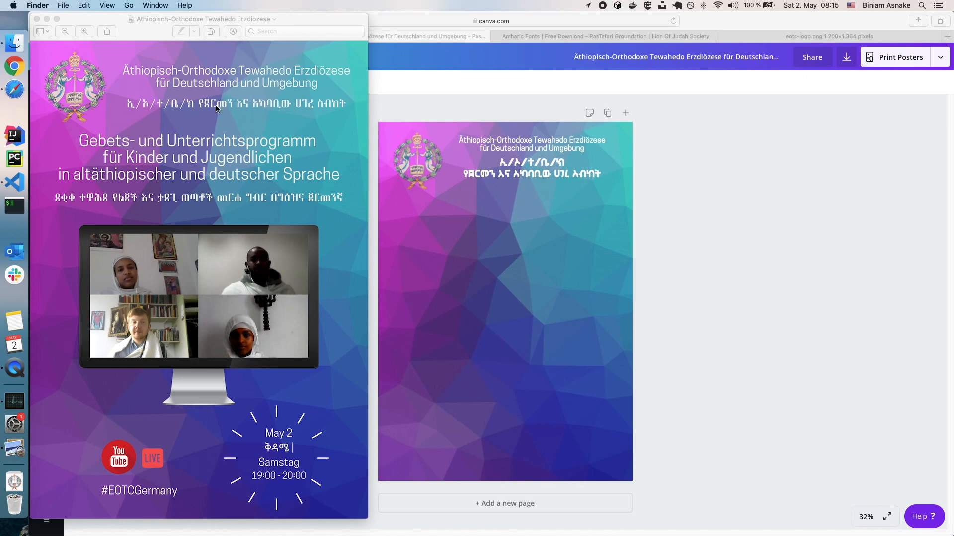
# Return to the Canva poster and set the whole Amharic heading in the uploaded font Ethiopic Hiwua Regular
pyautogui.click(541, 169)
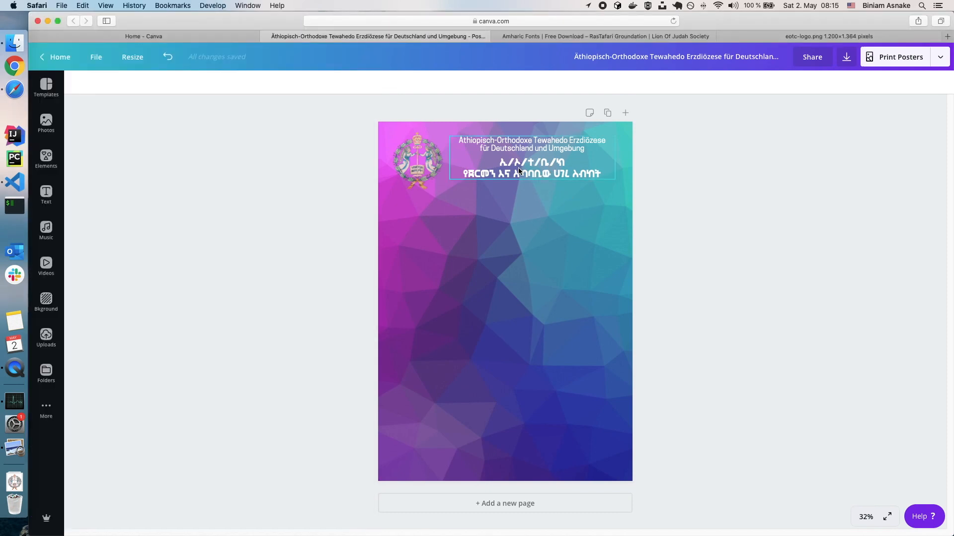
pyautogui.click(517, 168)
pyautogui.doubleClick(513, 169)
pyautogui.tripleClick(513, 169)
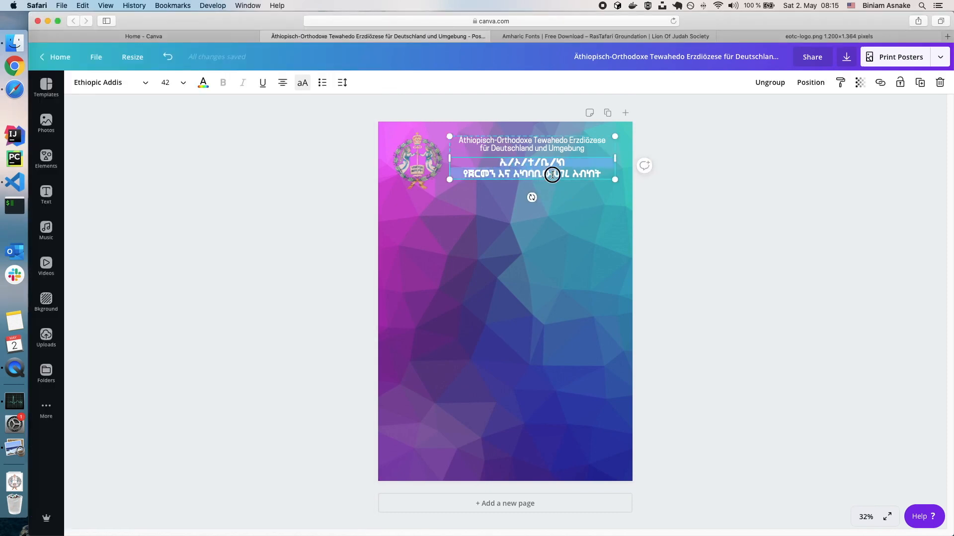
pyautogui.click(139, 87)
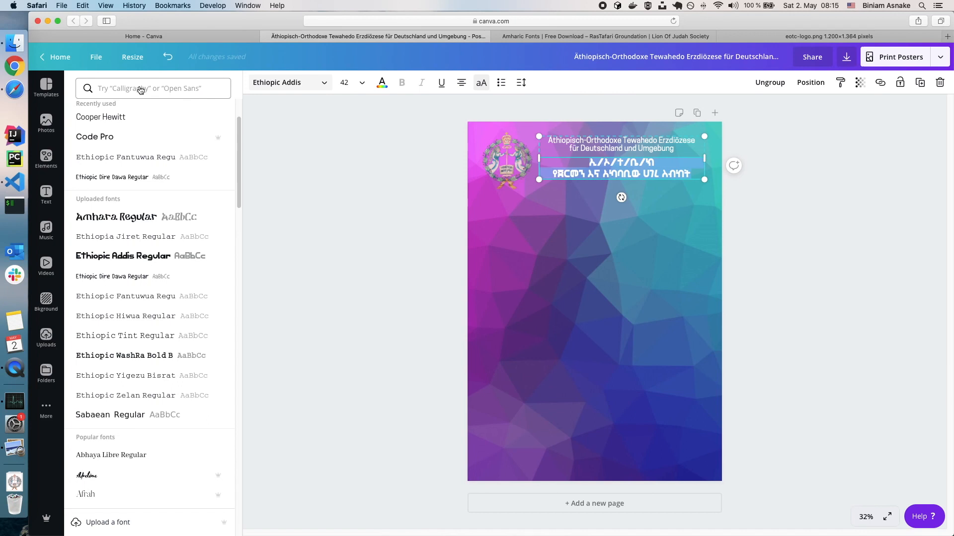
pyautogui.click(133, 318)
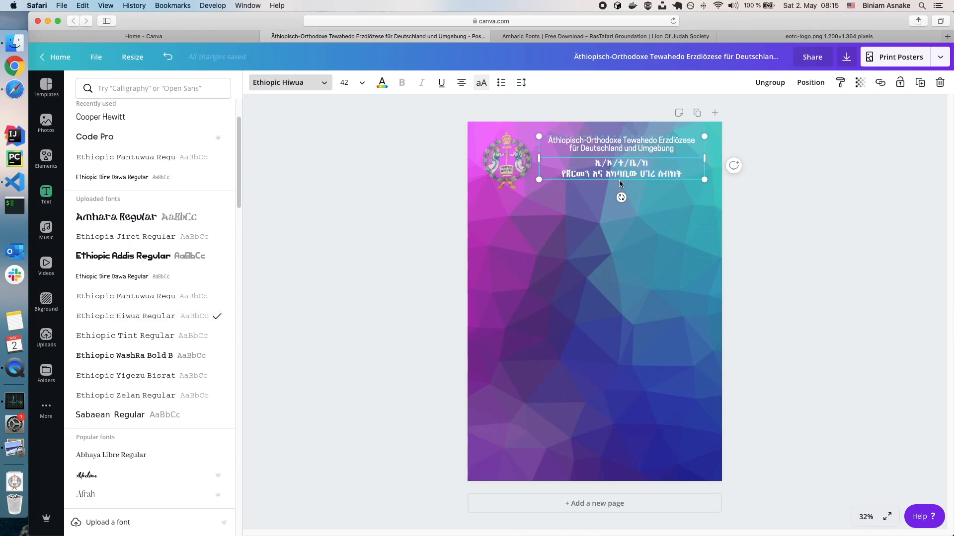
# Remove the line break before "የጀርመን" in the Amharic heading and set its font size to 36
pyautogui.press('BackSpace')
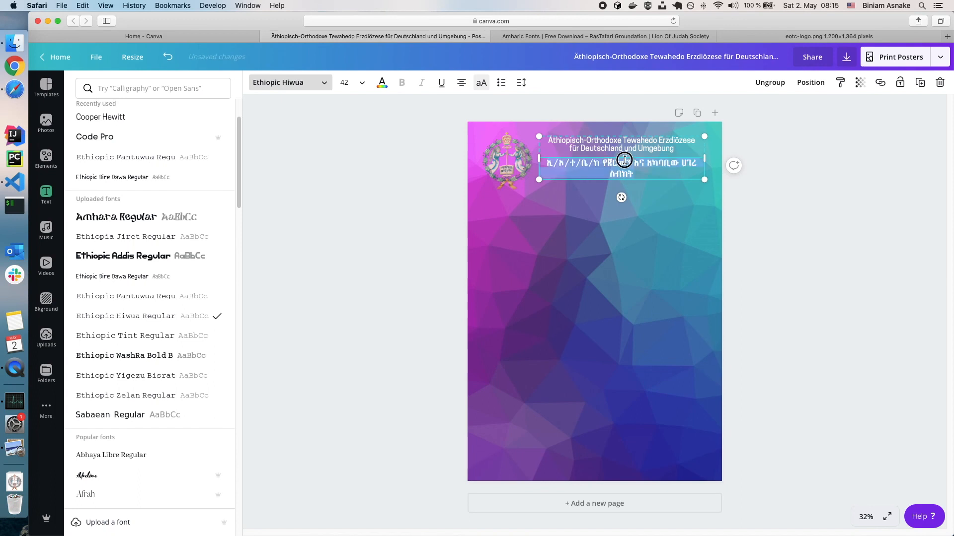
pyautogui.click(365, 82)
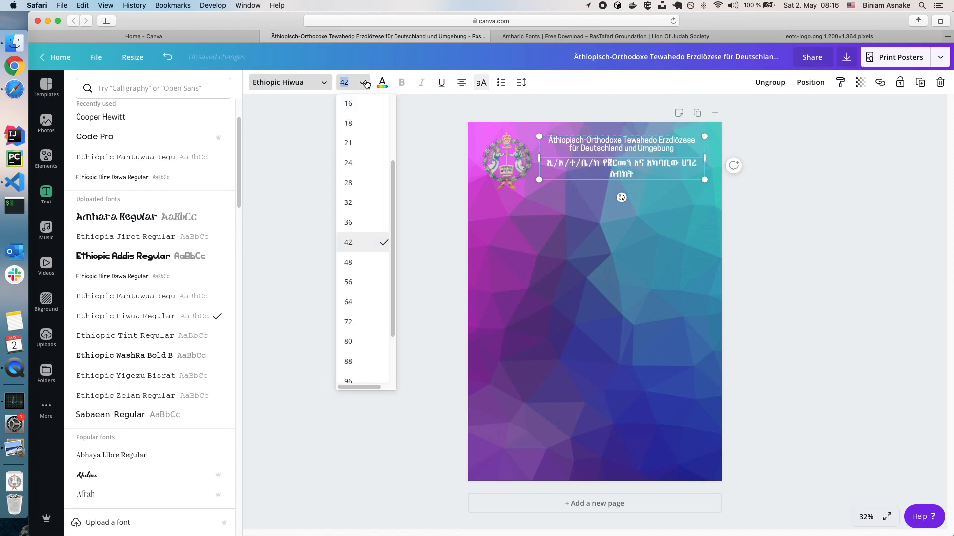
pyautogui.click(358, 224)
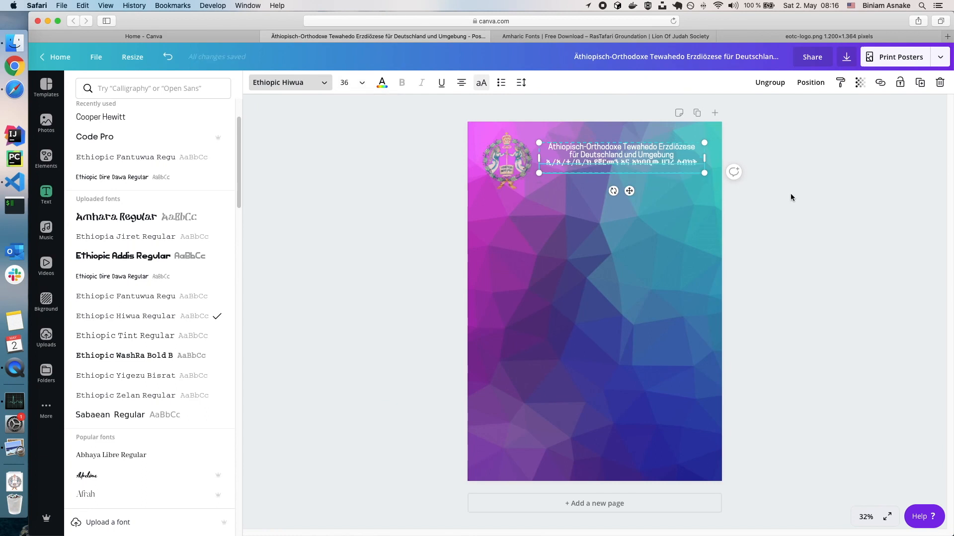
pyautogui.click(925, 219)
pyautogui.click(566, 193)
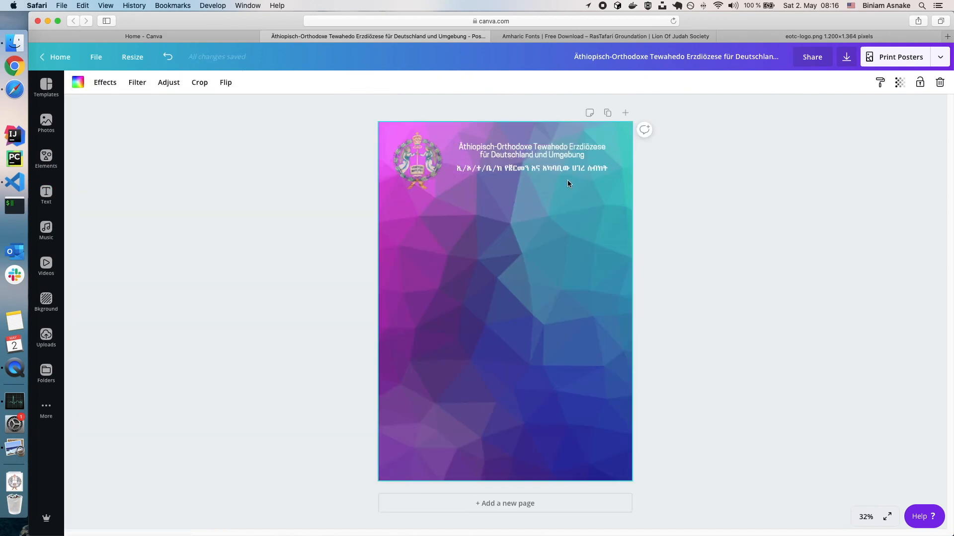
# Examine the German and Amharic program title block below the headings in the finished poster in Preview, and close the image
pyautogui.click(15, 449)
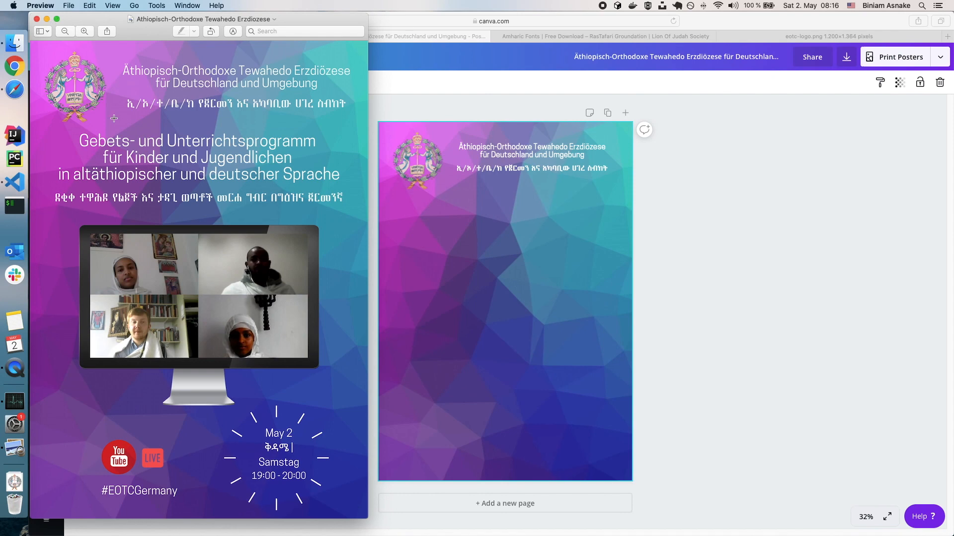
pyautogui.moveTo(64, 125); pyautogui.dragTo(358, 218)
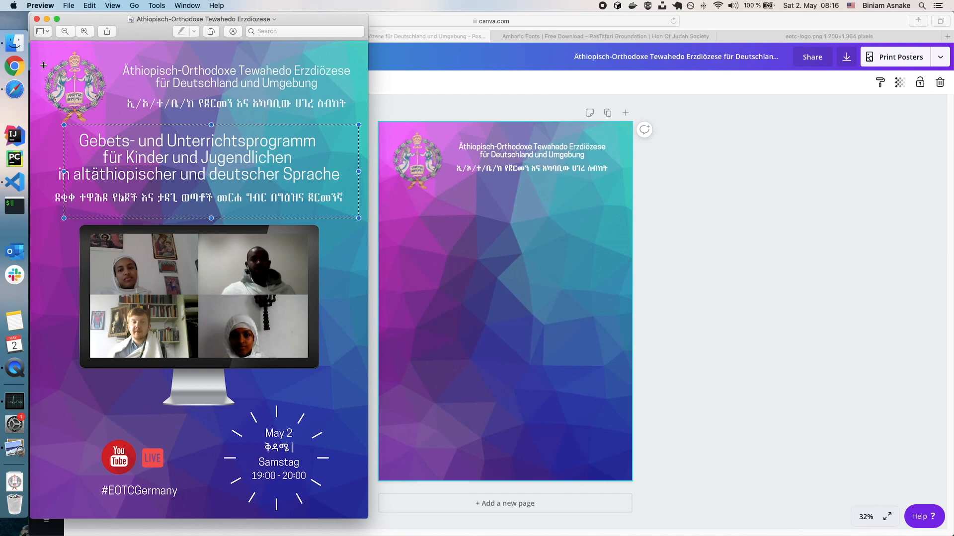
pyautogui.click(37, 19)
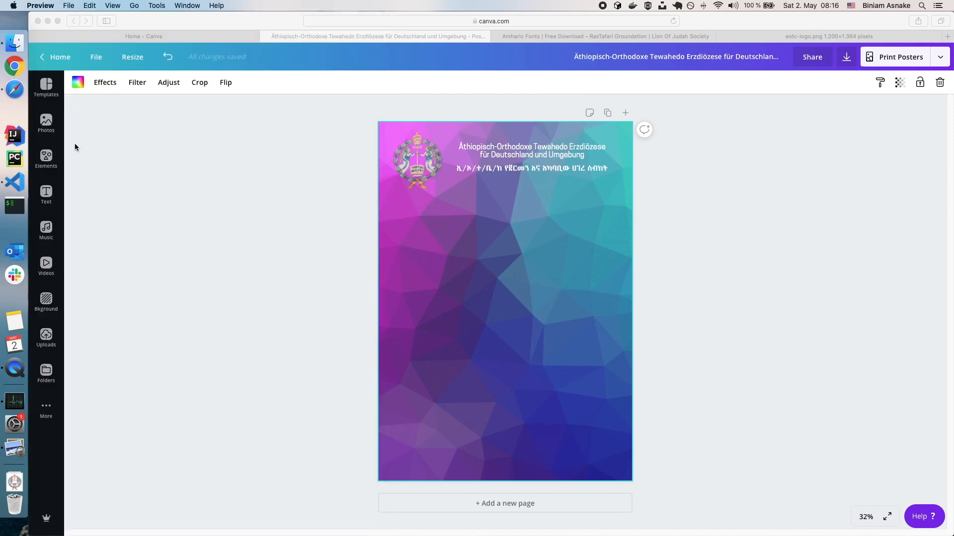
# Add the "Happy BIRTHDAY" text template, place it below the logo and headings, and widen it to nearly the page width
pyautogui.click(46, 199)
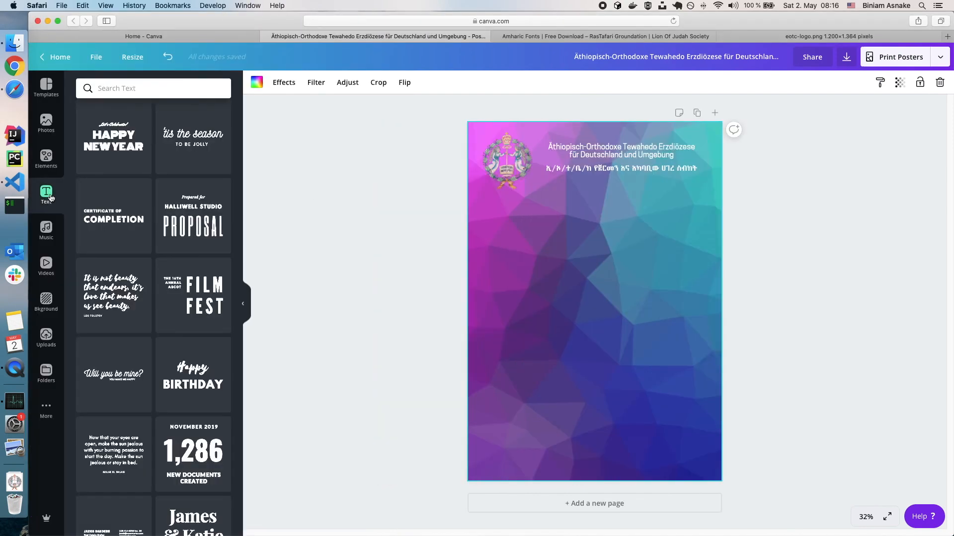
pyautogui.click(183, 372)
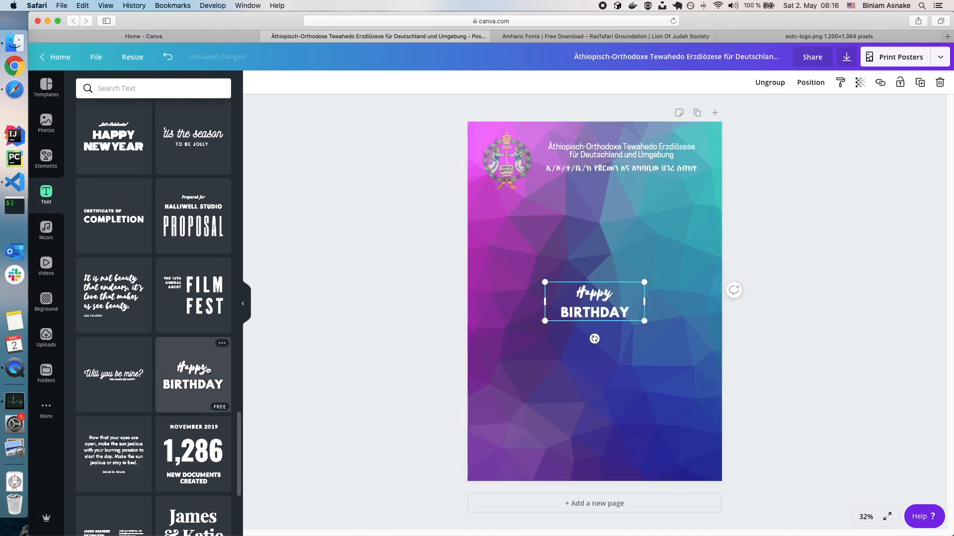
pyautogui.scroll(-10, 203, 298)
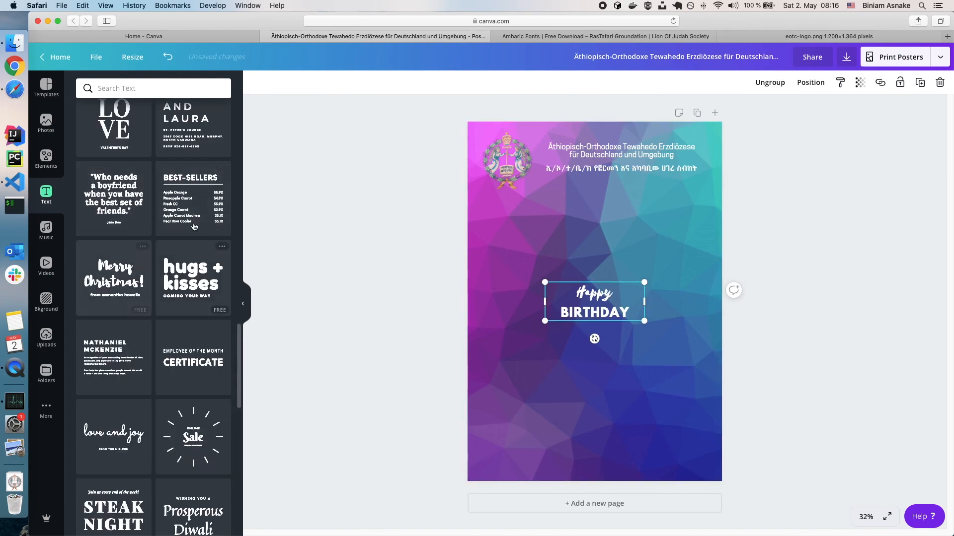
pyautogui.click(245, 308)
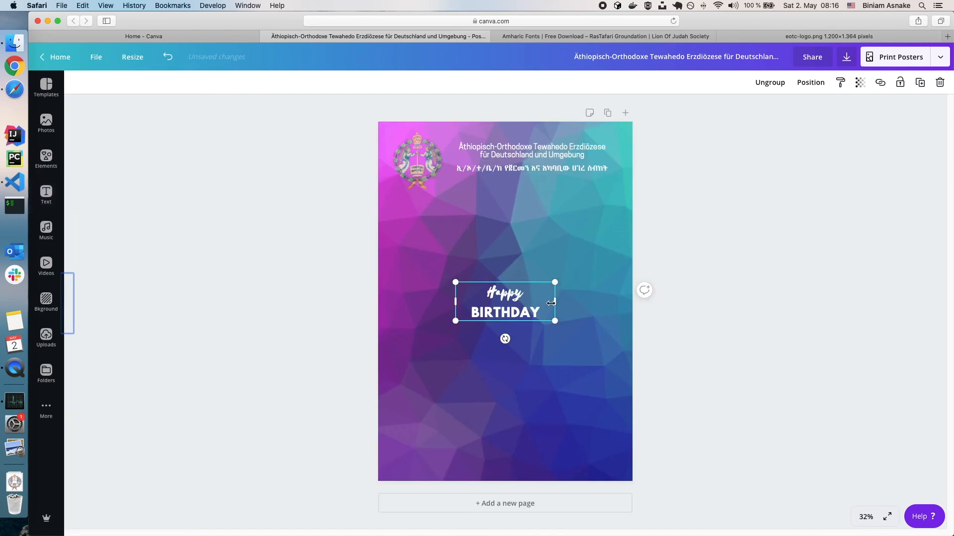
pyautogui.moveTo(494, 300); pyautogui.dragTo(434, 215)
pyautogui.moveTo(495, 219); pyautogui.dragTo(619, 216)
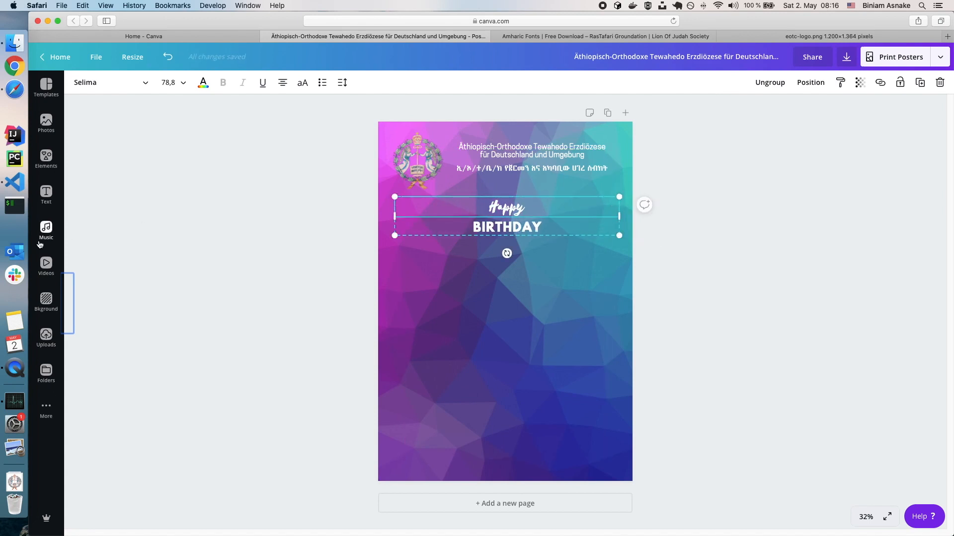
# Copy the German line "Gebets- und Unterrichtsprogramm für Kinder und Jugendlichen in altäthiopischer und deutscher Sprache" from the Visual Studio Code notes and return to Canva
pyautogui.click(15, 182)
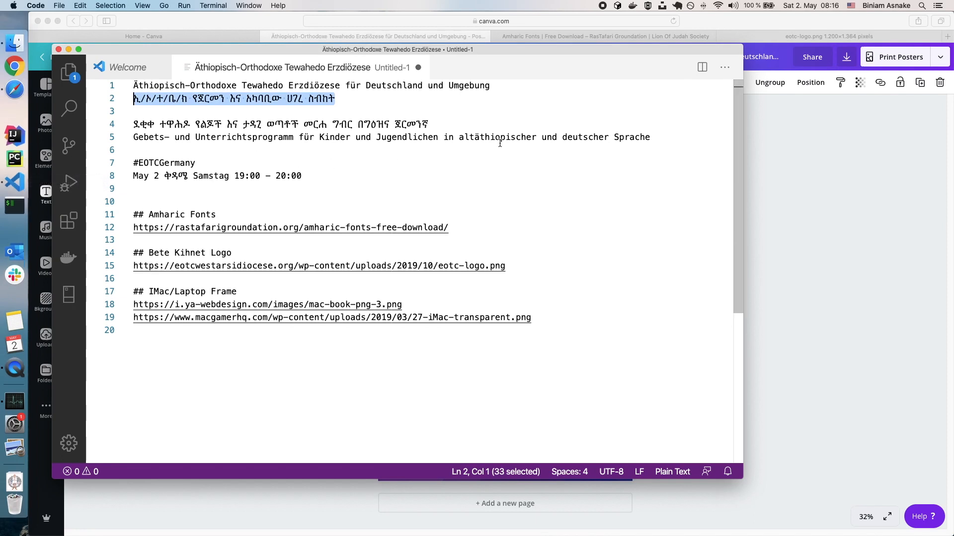
pyautogui.moveTo(649, 136); pyautogui.dragTo(128, 134)
pyautogui.press('super+c')
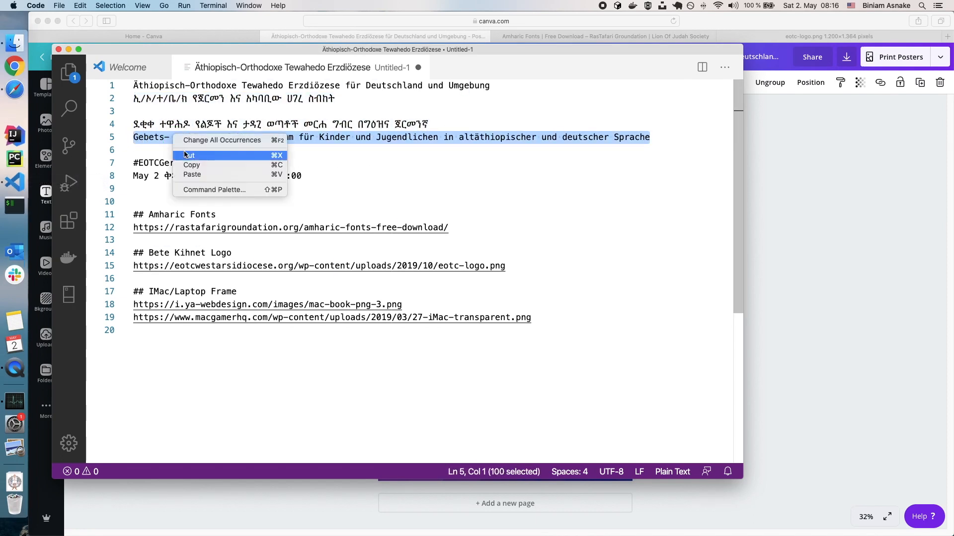
pyautogui.click(194, 165)
pyautogui.press('super+Tab')
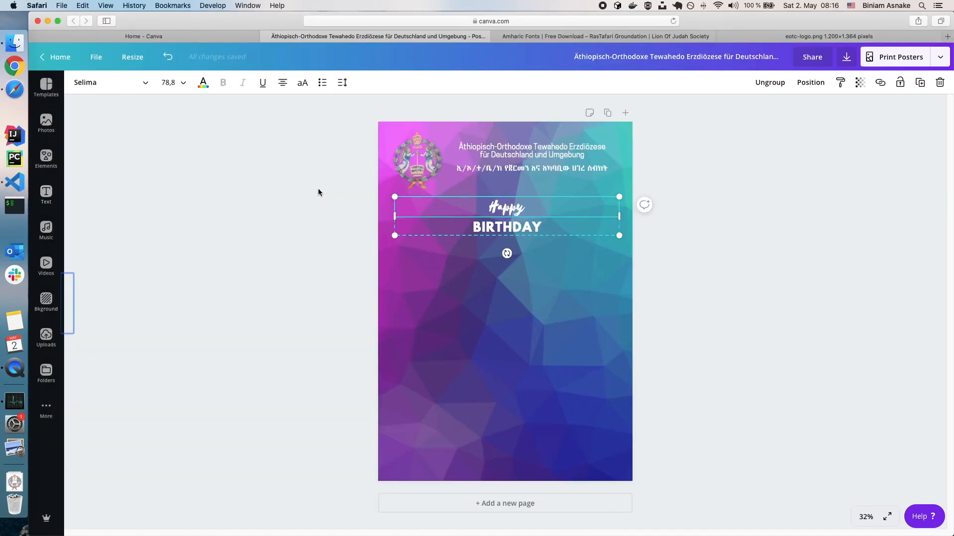
# Replace the word "Happy" in the new text group with the copied German program title
pyautogui.doubleClick(518, 214)
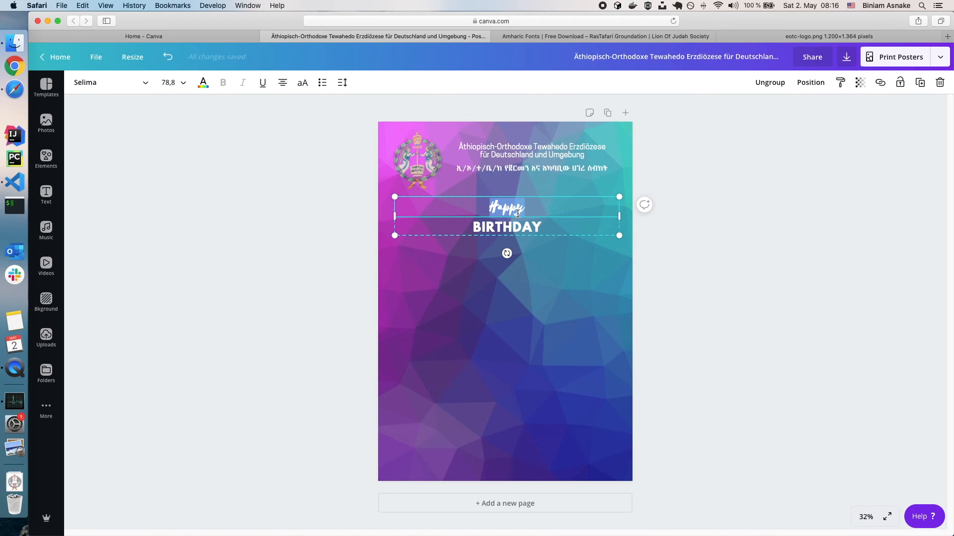
pyautogui.press('BackSpace')
pyautogui.rightClick(522, 202)
pyautogui.click(538, 226)
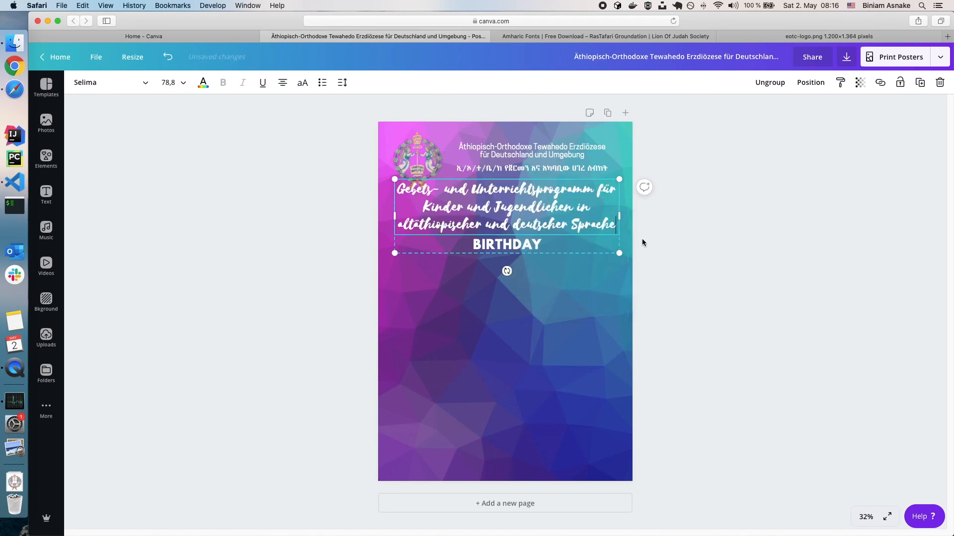
# Set the whole German program title in the font Cooper Hewitt
pyautogui.moveTo(616, 226); pyautogui.dragTo(396, 188)
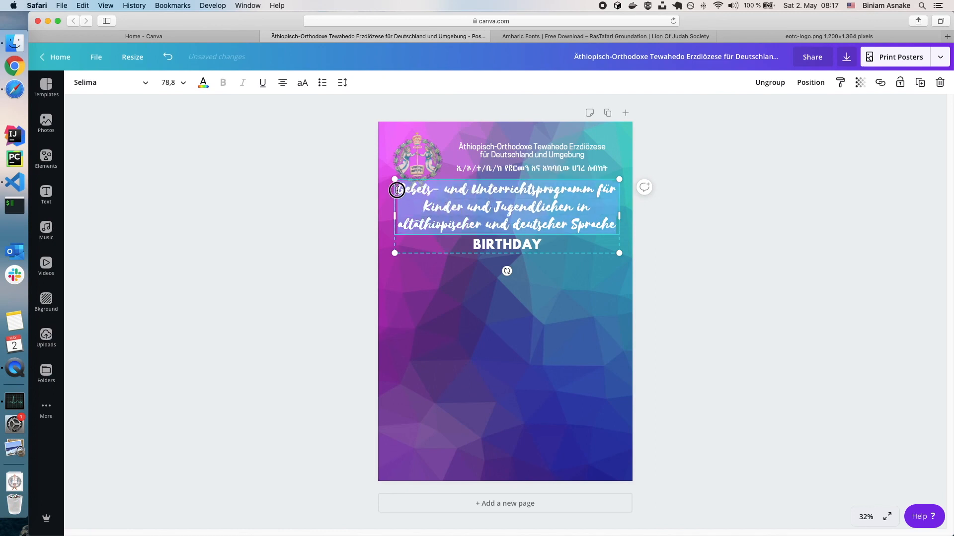
pyautogui.click(139, 82)
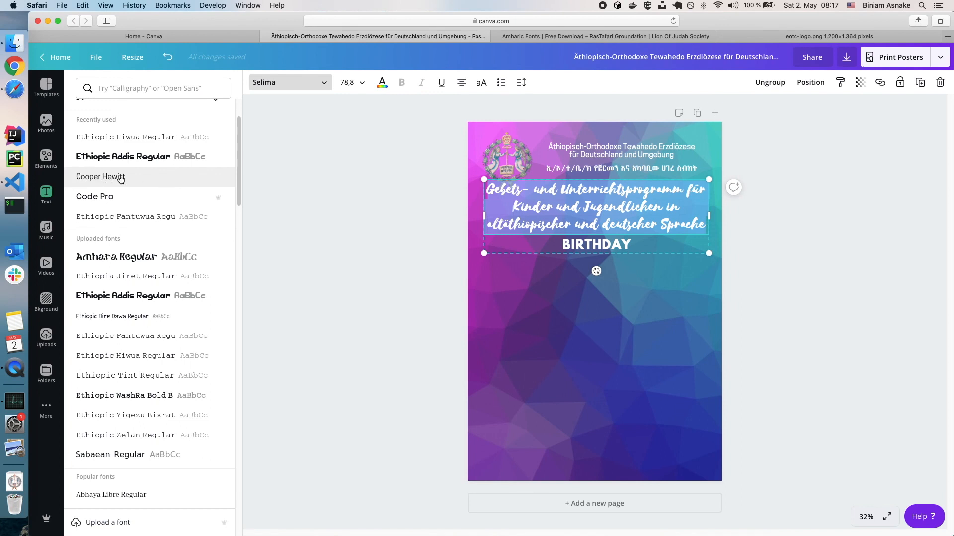
pyautogui.click(121, 177)
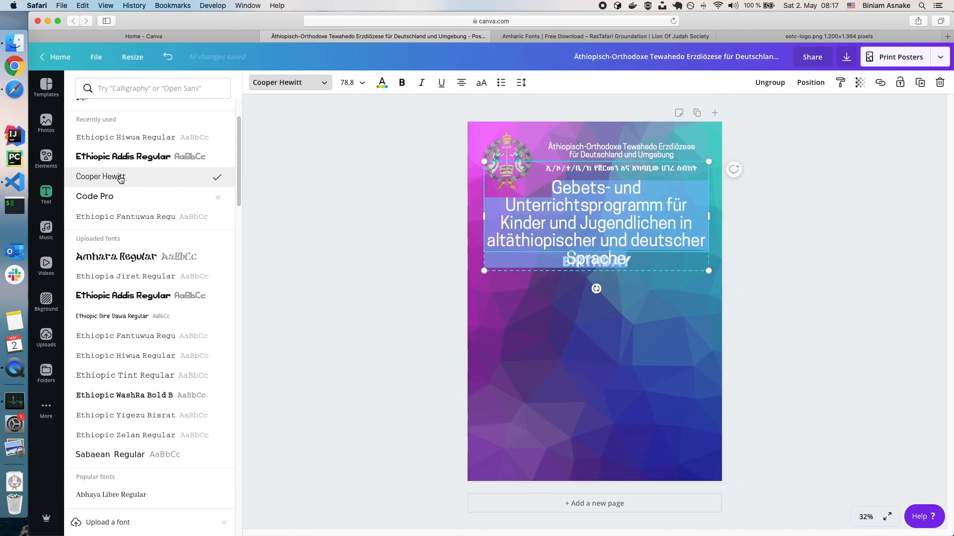
# Try font sizes 64 and 56 for the German program title and settle on 48
pyautogui.click(364, 85)
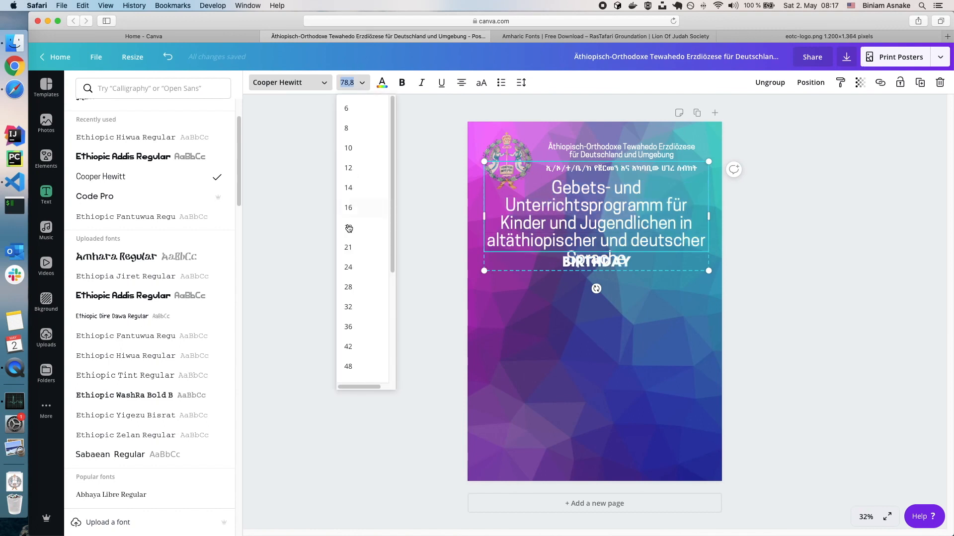
pyautogui.scroll(-1, 353, 308)
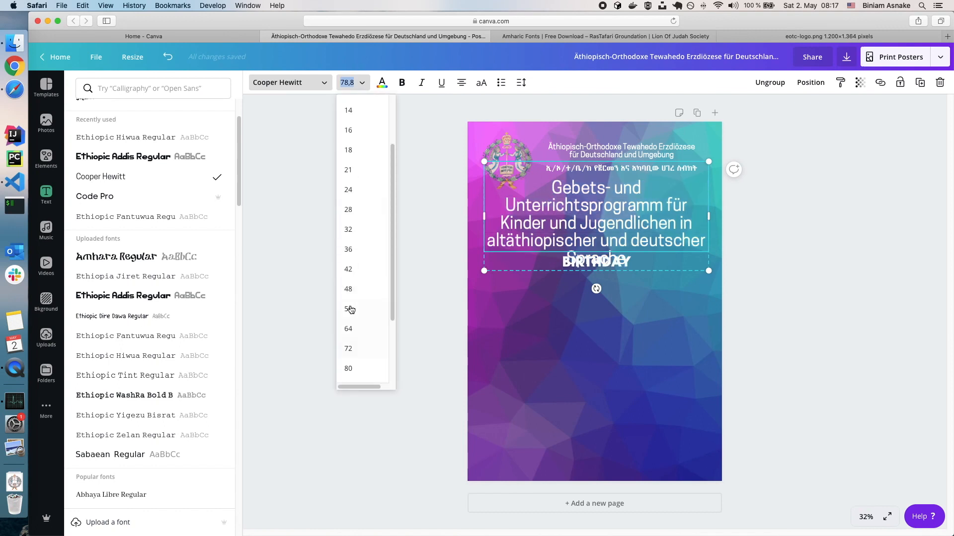
pyautogui.click(359, 332)
pyautogui.click(357, 83)
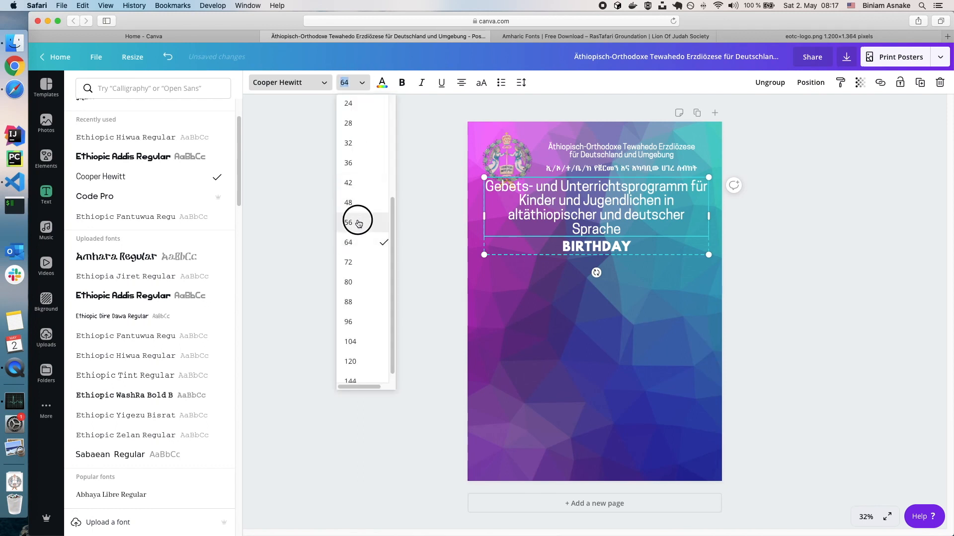
pyautogui.click(358, 222)
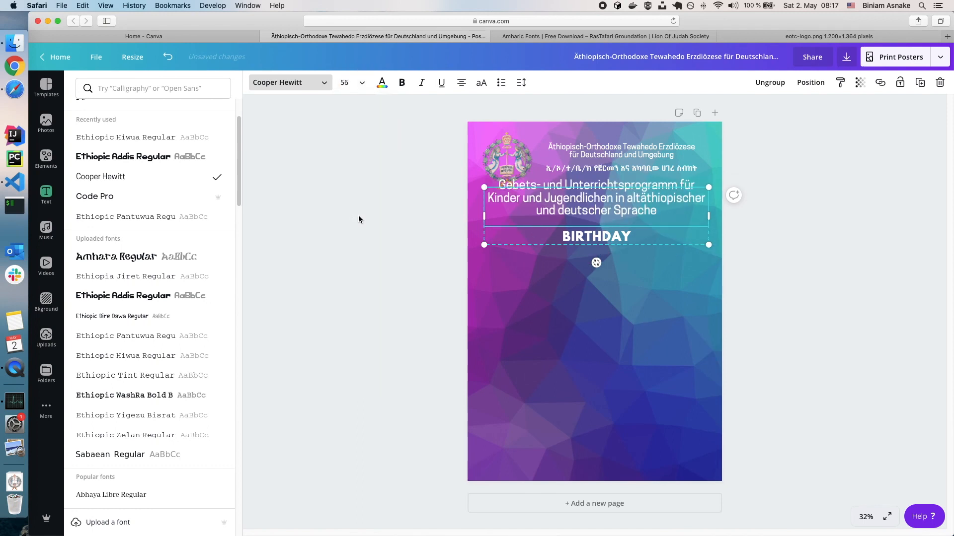
pyautogui.click(363, 83)
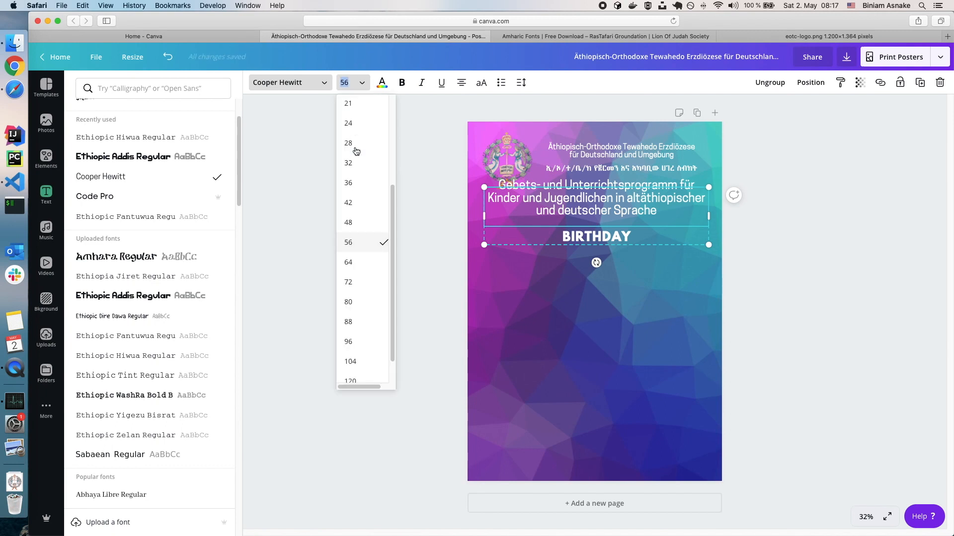
pyautogui.click(355, 222)
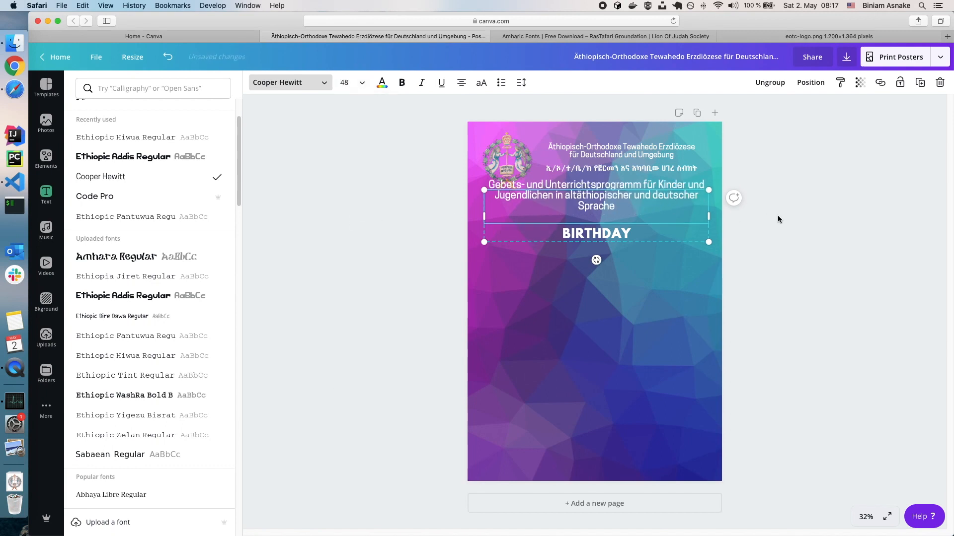
pyautogui.click(853, 201)
pyautogui.click(699, 240)
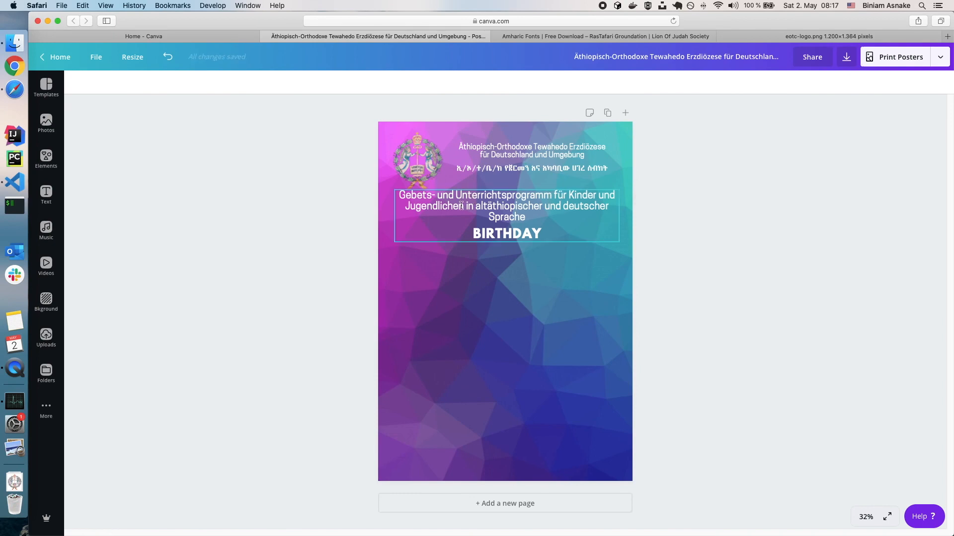
# Reopen the finished poster image from Finder's recent files, check how its German program title is split into lines, and return to Canva
pyautogui.click(556, 195)
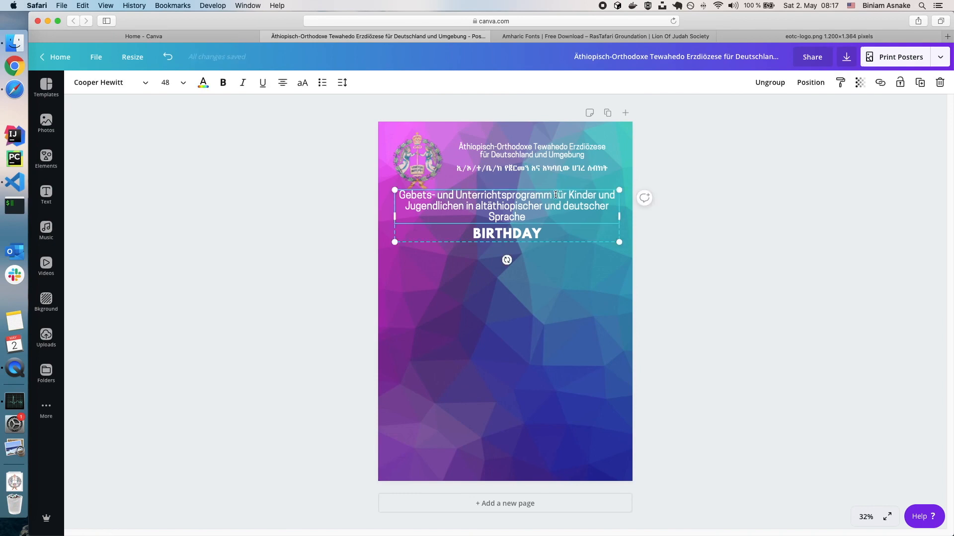
pyautogui.press('super+Tab')
pyautogui.press('super+Tab')
pyautogui.press('super+Tab')
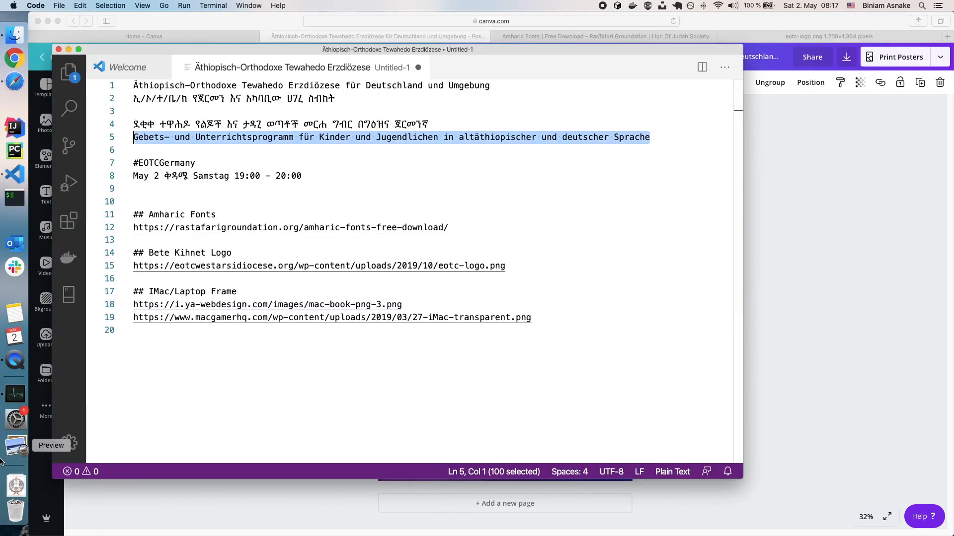
pyautogui.click(22, 42)
pyautogui.doubleClick(332, 286)
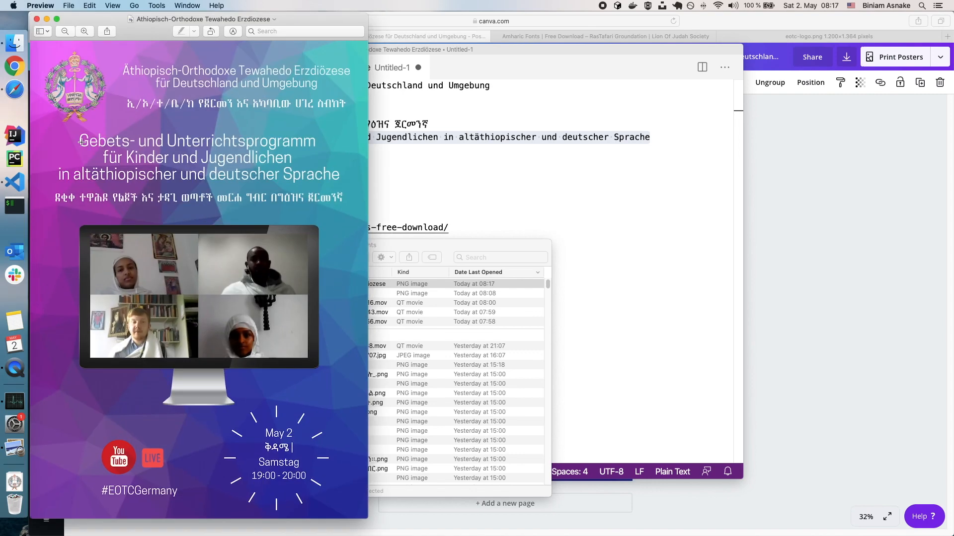
pyautogui.click(773, 222)
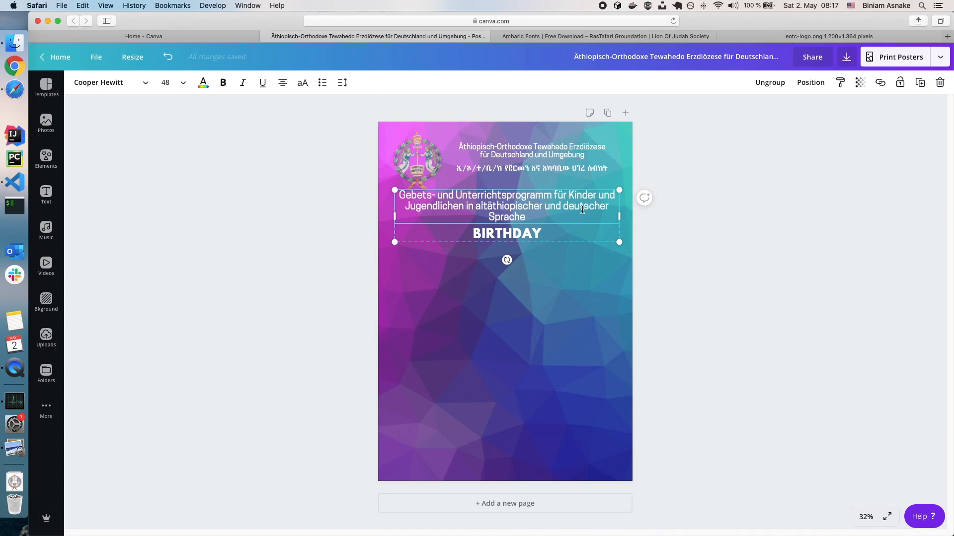
# Break the German program title into three lines before "für Kinder" and "in altäthiopischer", and move its text group slightly down
pyautogui.click(555, 195)
pyautogui.press('Return')
pyautogui.click(522, 206)
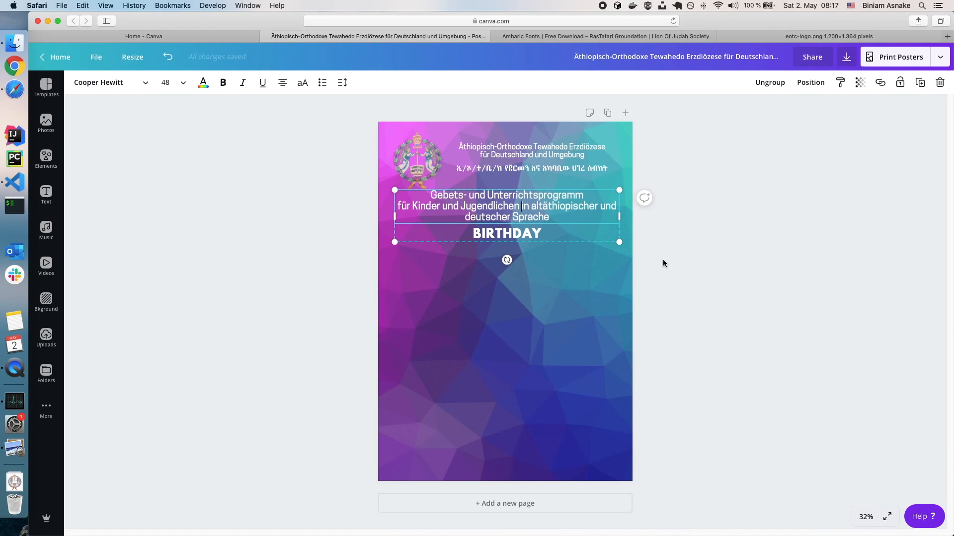
pyautogui.press('Return')
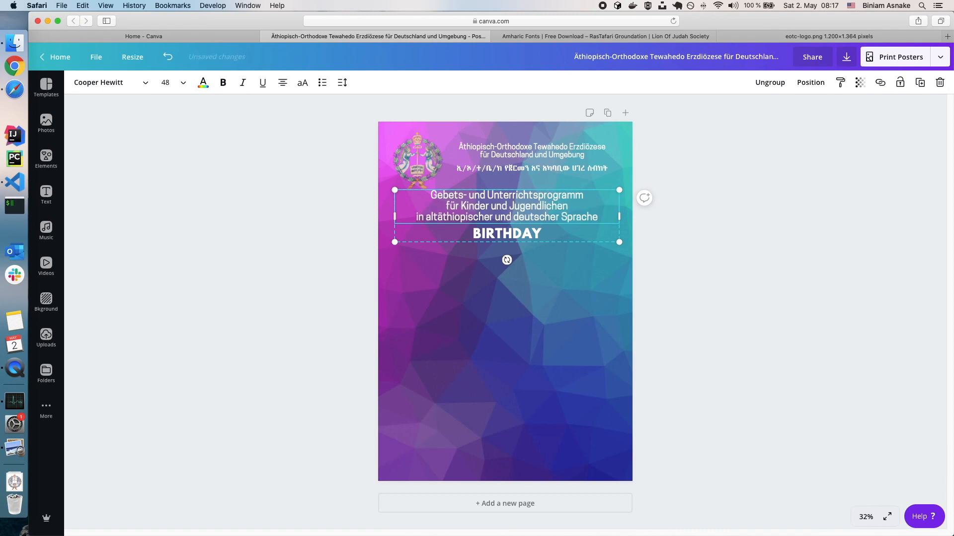
pyautogui.click(732, 242)
pyautogui.moveTo(527, 221); pyautogui.dragTo(529, 233)
# Select the word "BIRTHDAY" for replacement and copy the Amharic program title from line 4 of the Visual Studio Code notes
pyautogui.click(501, 243)
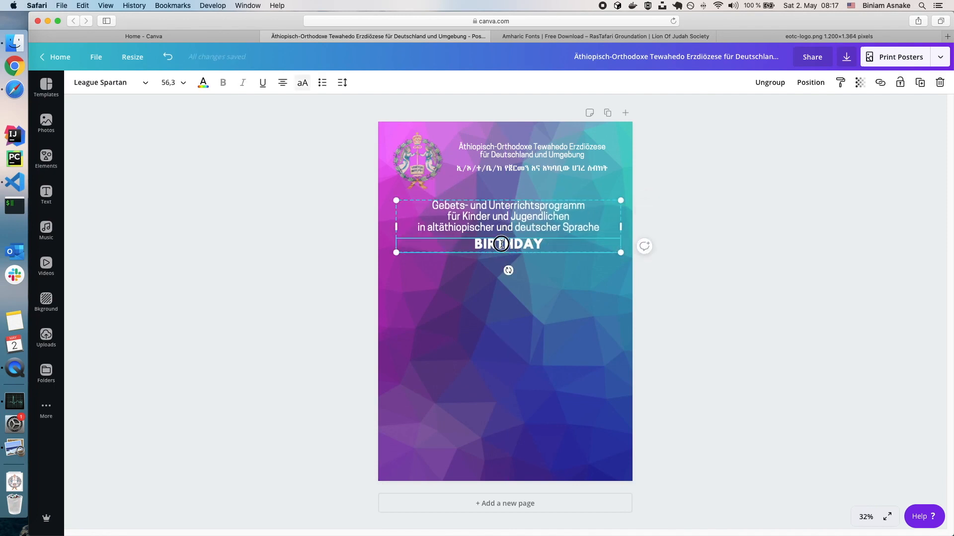
pyautogui.doubleClick(501, 244)
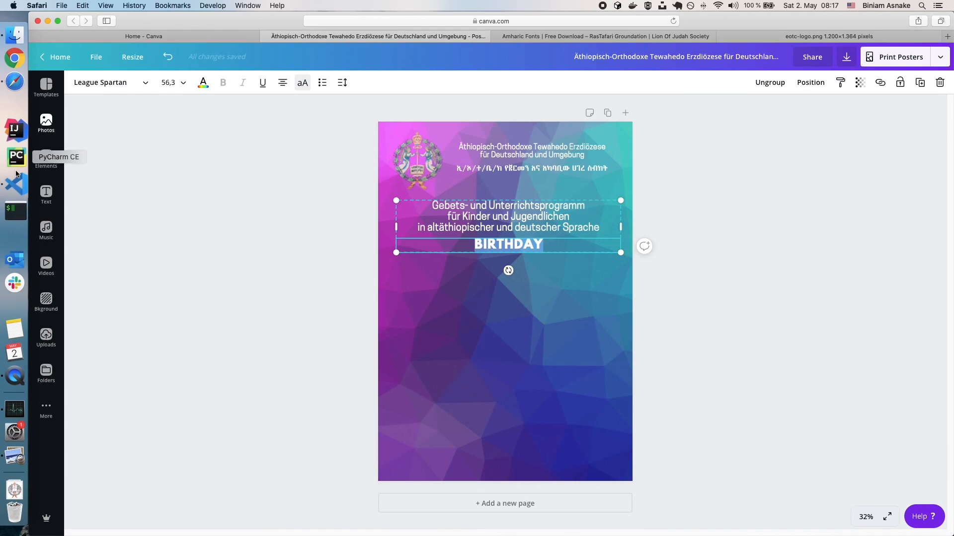
pyautogui.click(15, 184)
pyautogui.click(348, 124)
pyautogui.moveTo(427, 125); pyautogui.dragTo(112, 124)
pyautogui.rightClick(213, 124)
pyautogui.click(251, 152)
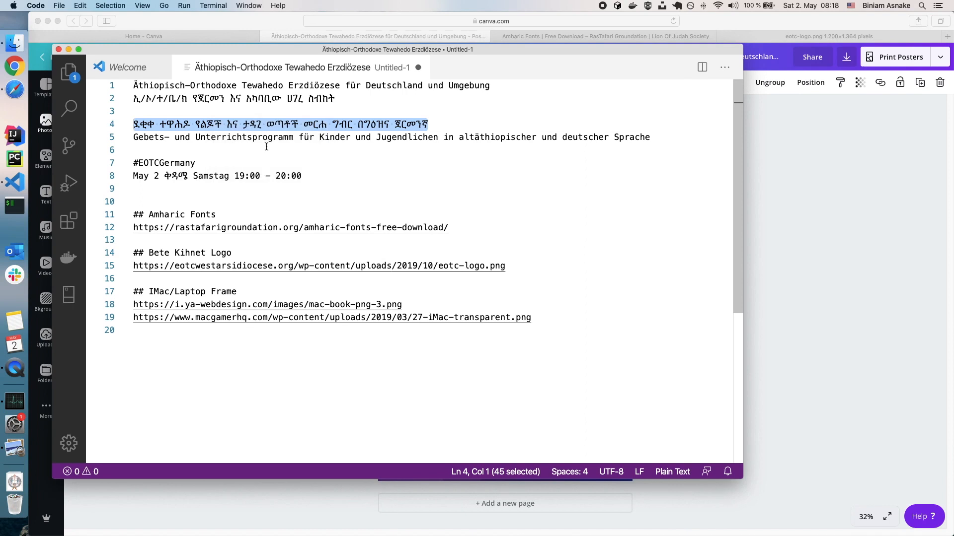
# Return to Canva in Safari and replace the word "BIRTHDAY" with the copied Amharic program title
pyautogui.click(752, 271)
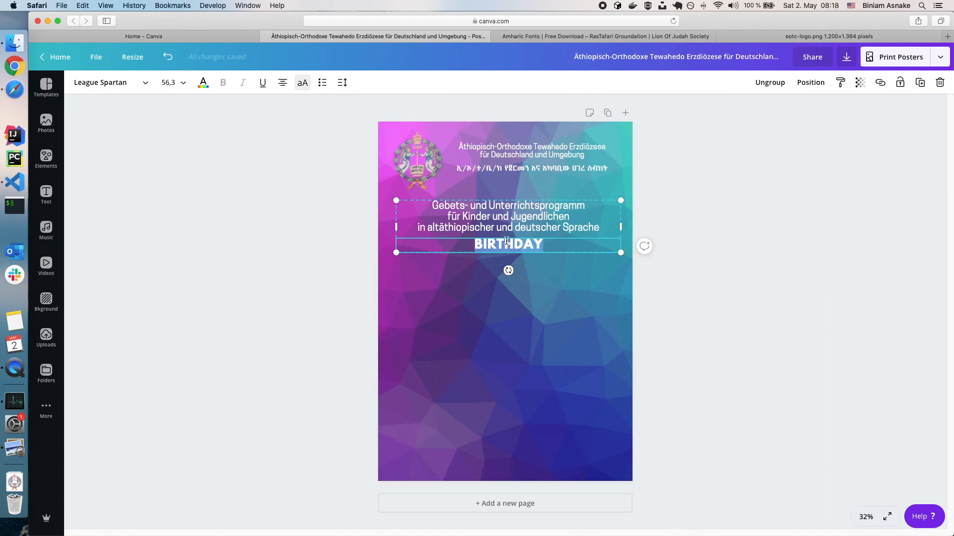
pyautogui.press('BackSpace')
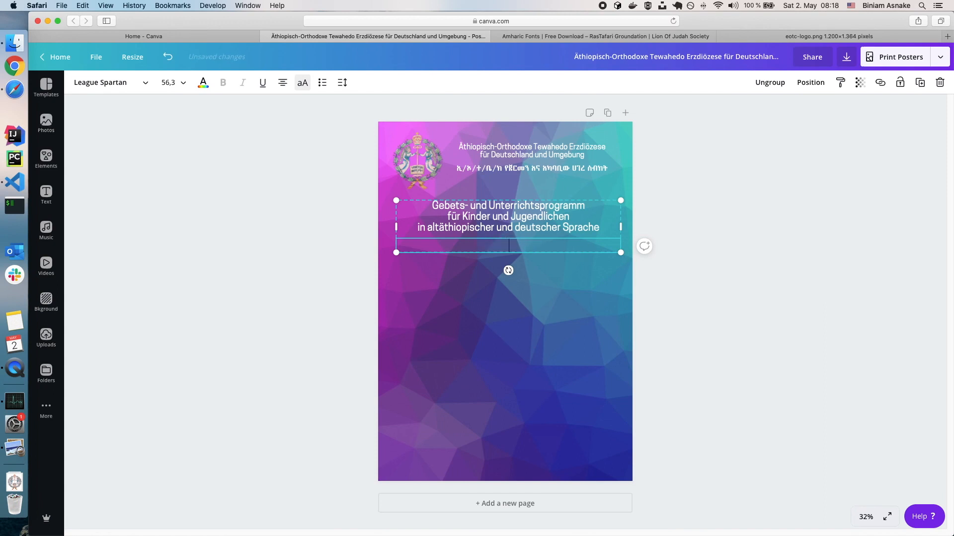
pyautogui.rightClick(514, 242)
pyautogui.click(544, 264)
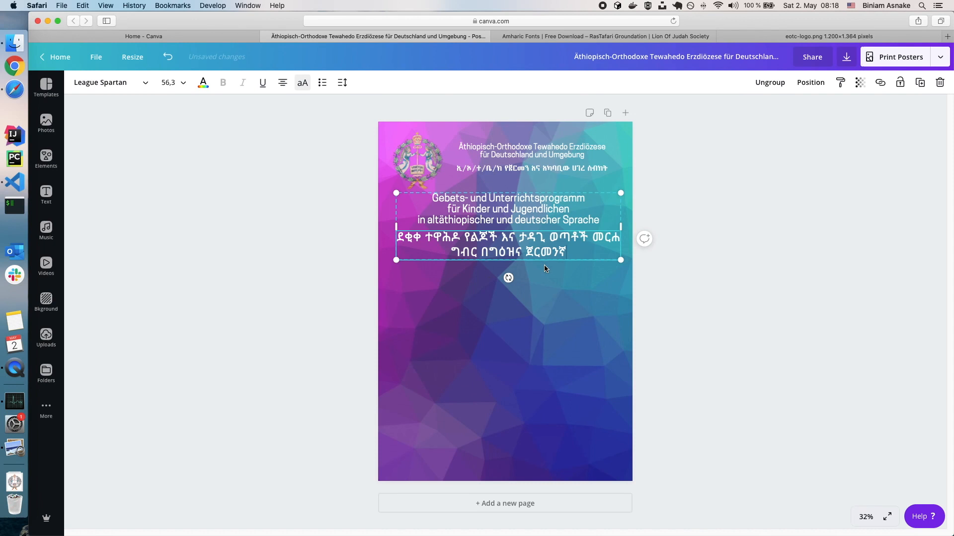
pyautogui.moveTo(567, 256); pyautogui.dragTo(387, 234)
pyautogui.click(765, 365)
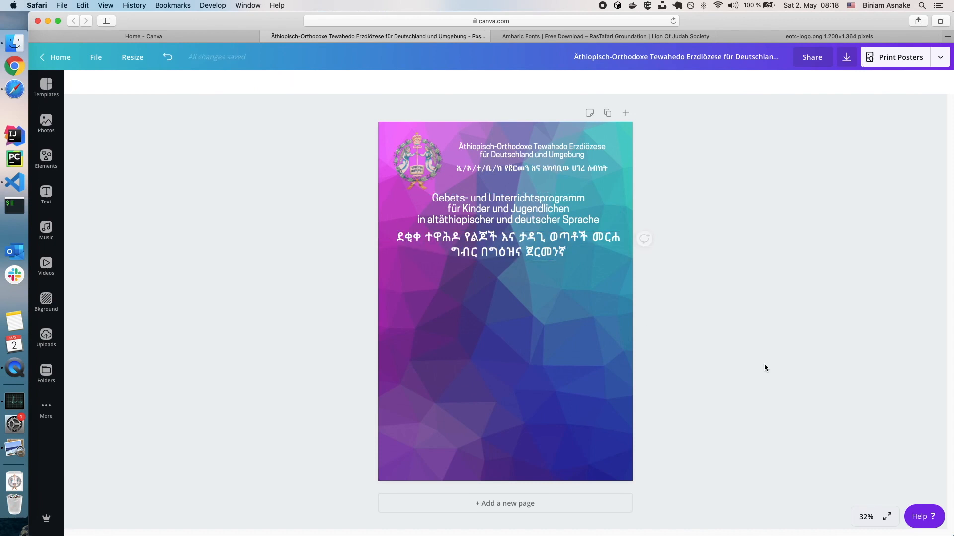
# Set the whole Amharic program title in the uploaded font Ethiopic Hiwua Regular
pyautogui.click(863, 517)
pyautogui.click(868, 487)
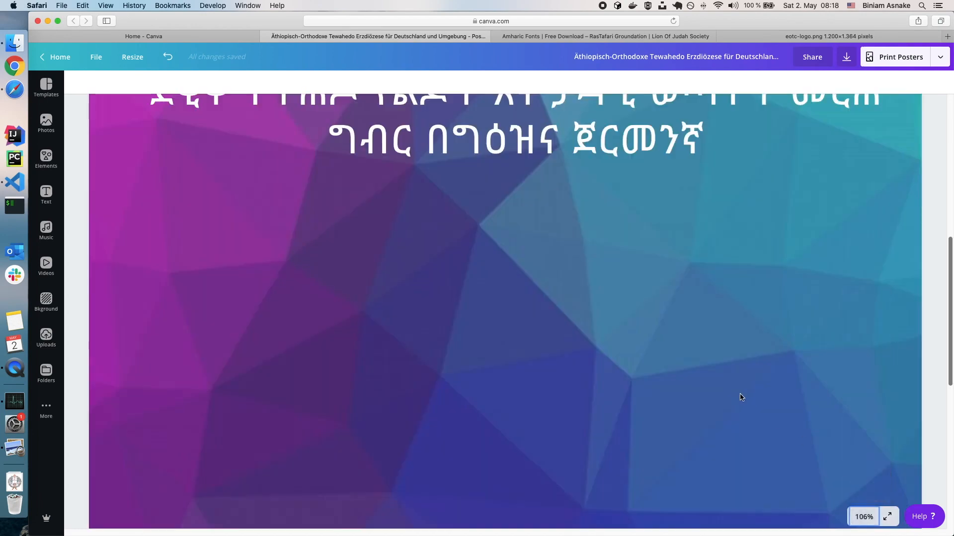
pyautogui.scroll(5, 596, 242)
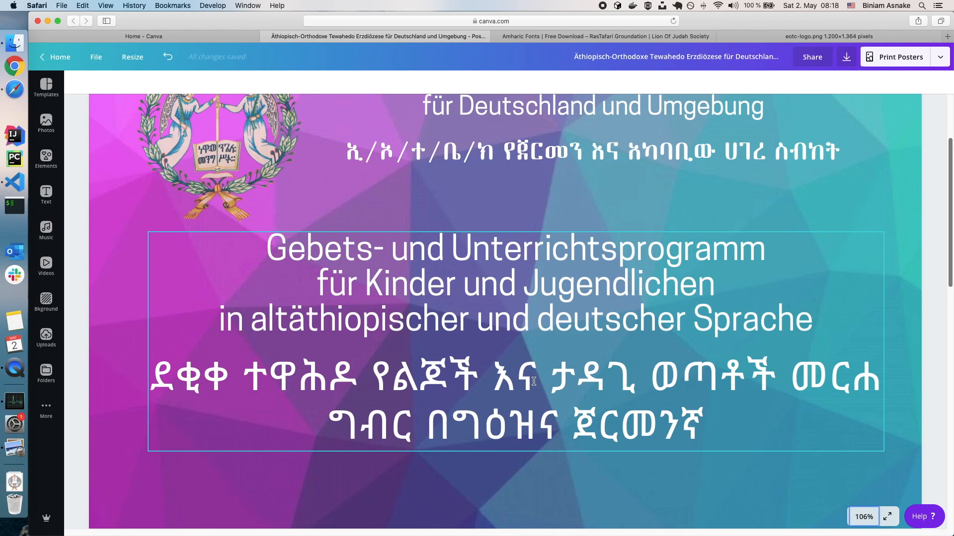
pyautogui.doubleClick(438, 386)
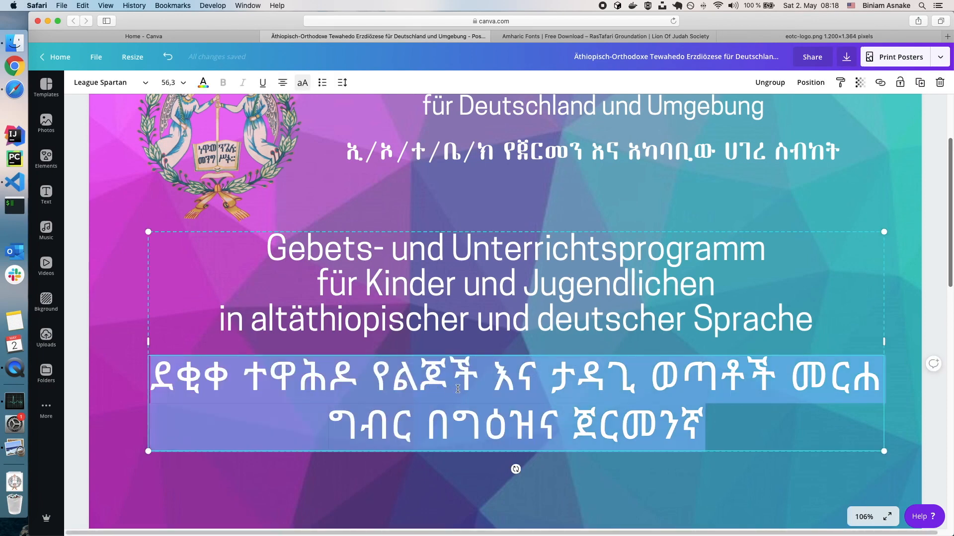
pyautogui.click(144, 84)
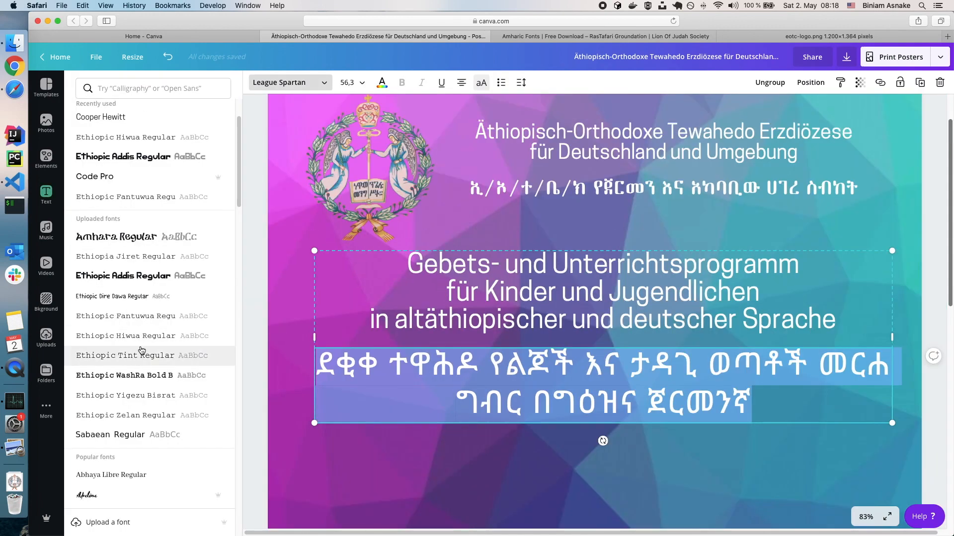
pyautogui.click(148, 336)
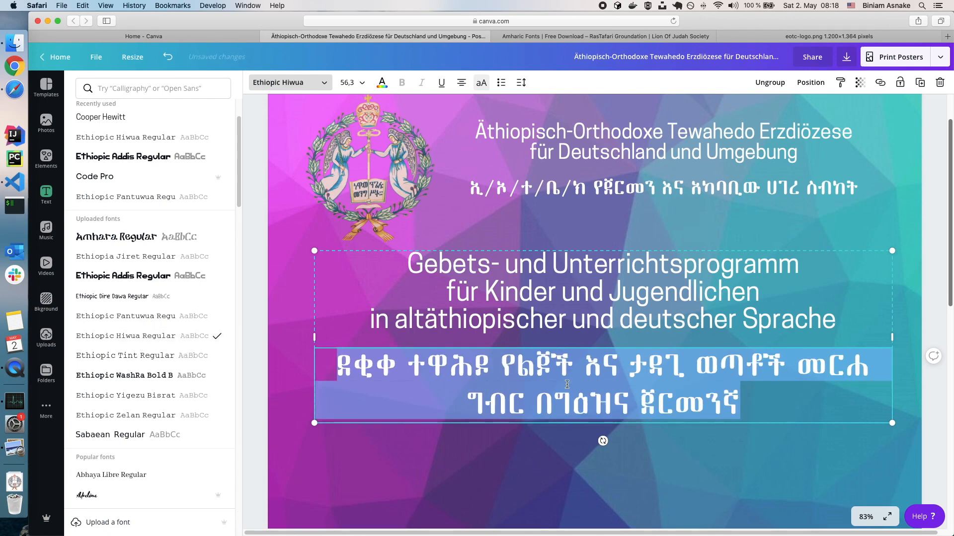
# Try a line break before "መርሐ" in the Amharic title, compare with the finished poster image, and remove the break
pyautogui.click(796, 371)
pyautogui.press('Return')
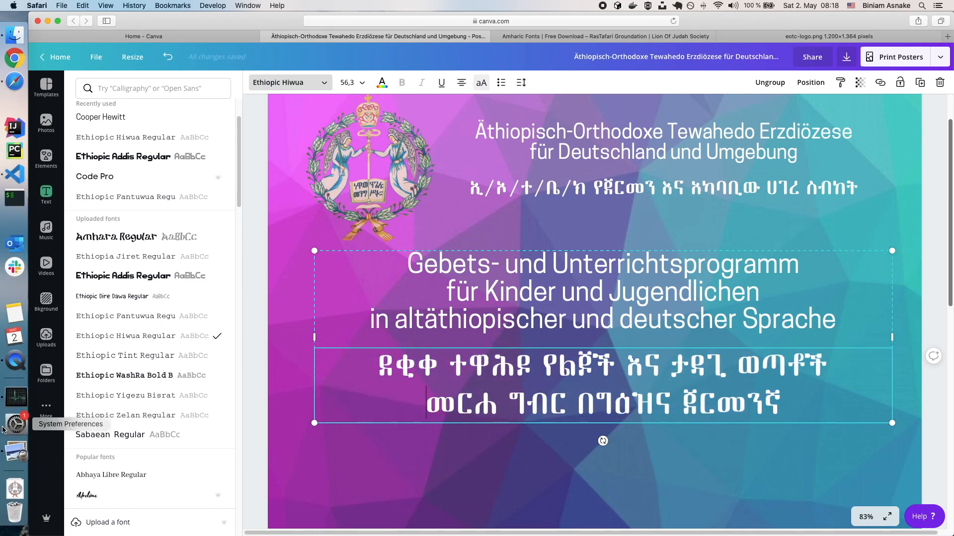
pyautogui.click(16, 451)
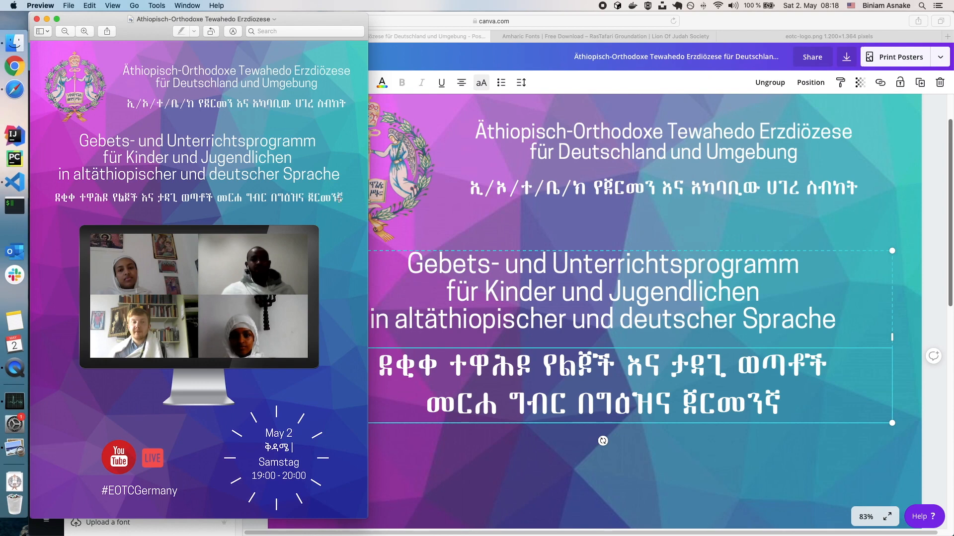
pyautogui.click(558, 403)
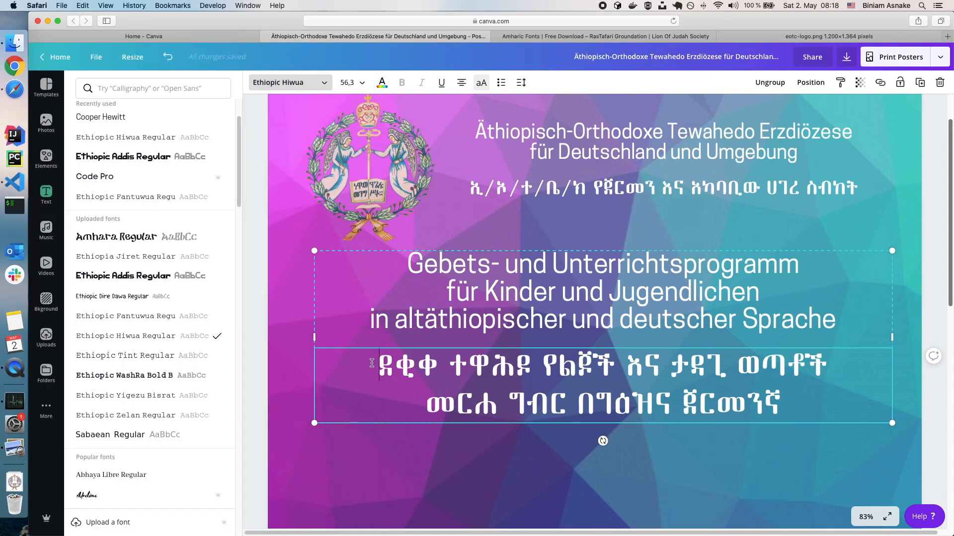
pyautogui.click(427, 397)
pyautogui.press('BackSpace')
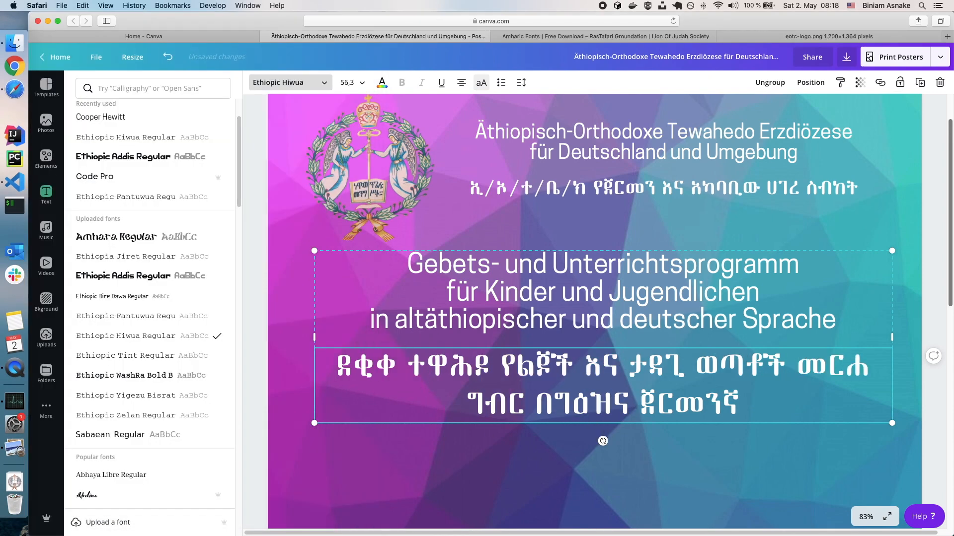
# Set the Amharic program title to font size 42 and widen the text group on both sides to fit it on one line
pyautogui.moveTo(329, 365); pyautogui.dragTo(740, 426)
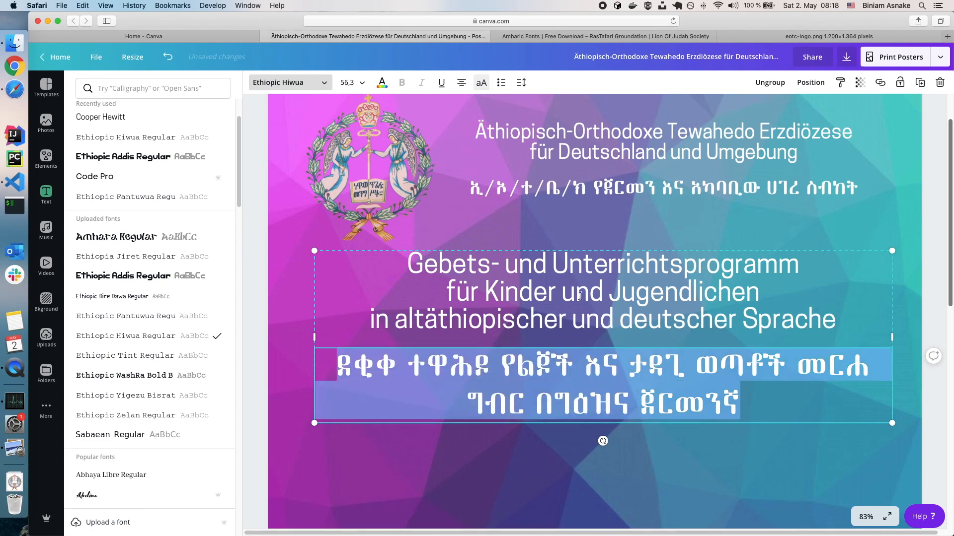
pyautogui.click(348, 83)
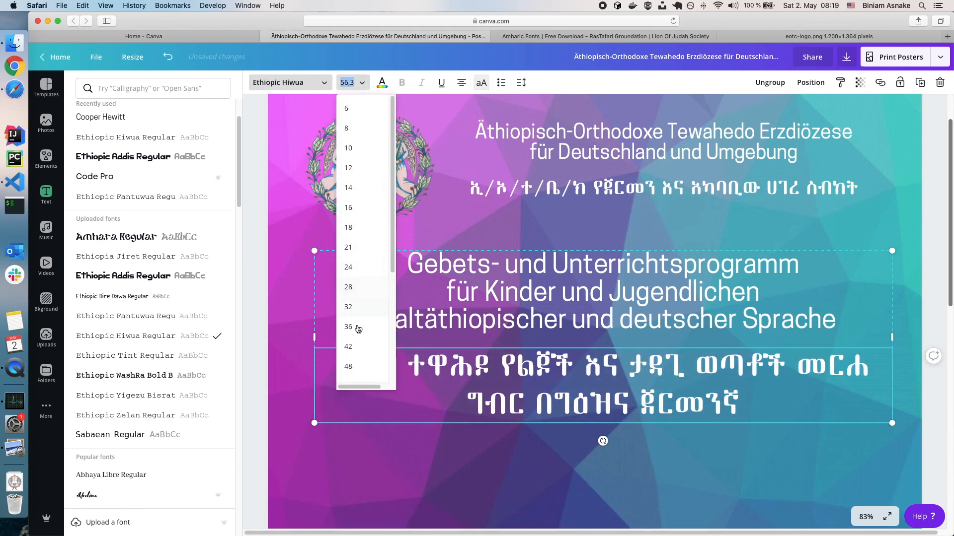
pyautogui.click(367, 353)
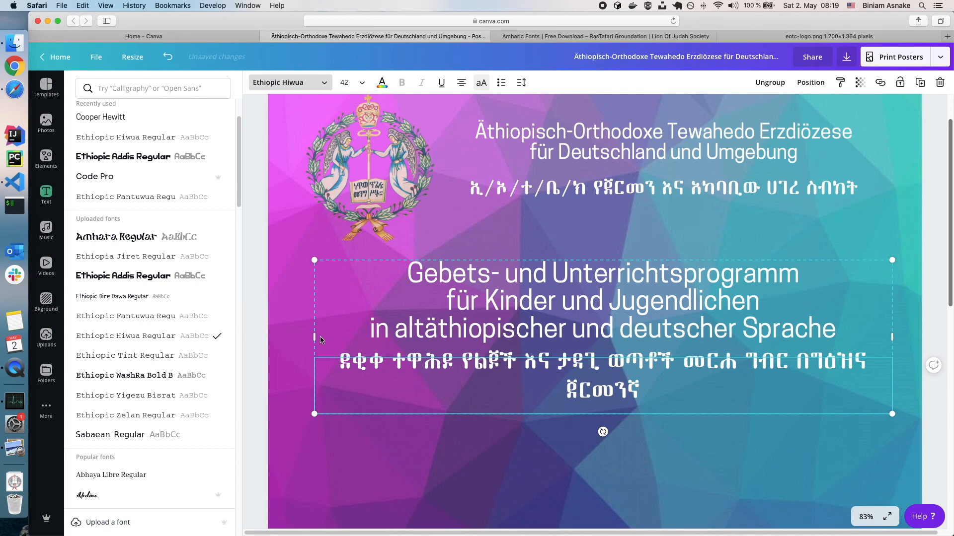
pyautogui.moveTo(311, 338); pyautogui.dragTo(286, 338)
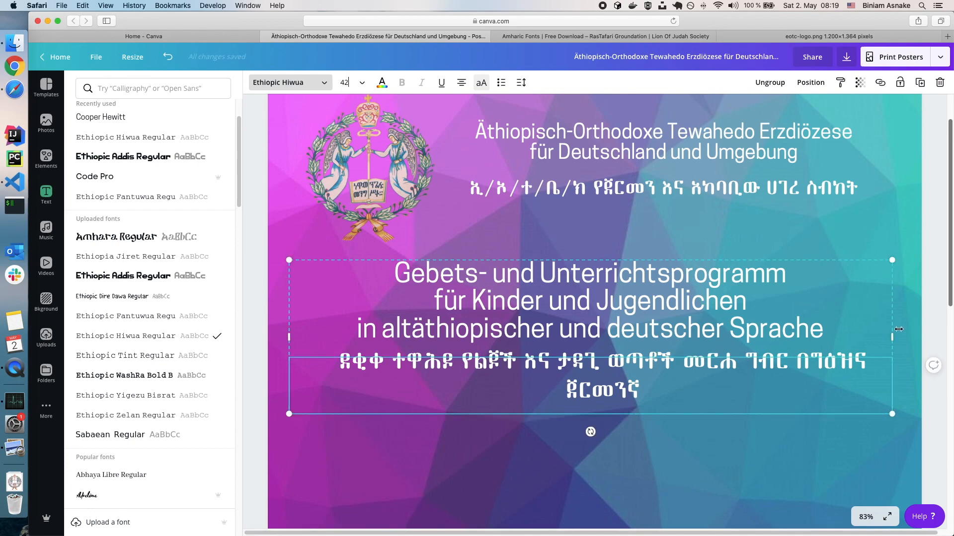
pyautogui.moveTo(896, 336); pyautogui.dragTo(910, 336)
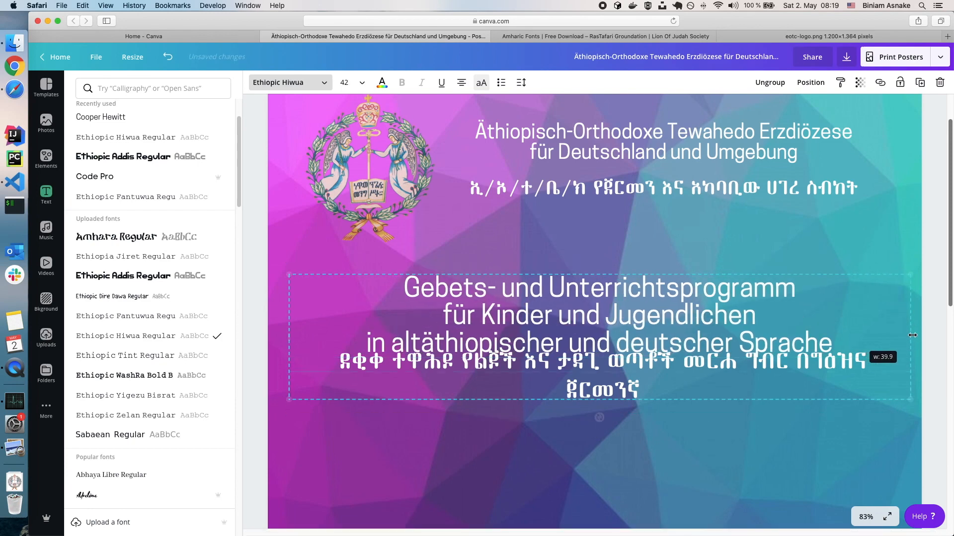
pyautogui.click(612, 463)
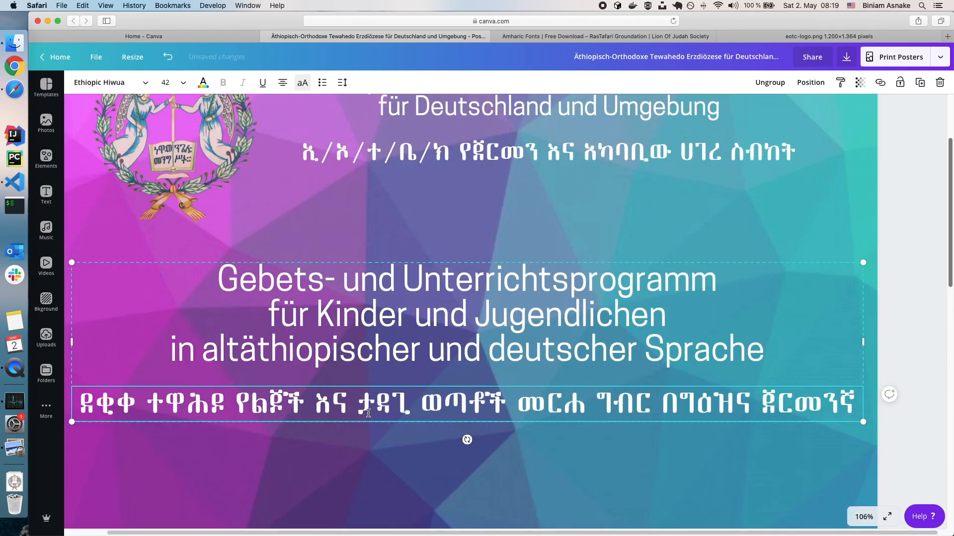
# Increase the line height of the whole German program title to 1.4
pyautogui.click(862, 517)
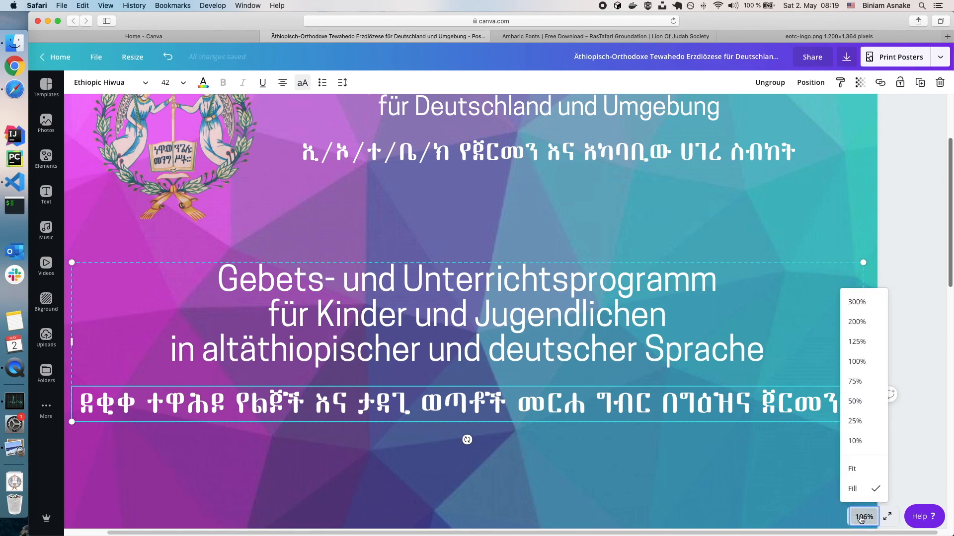
pyautogui.click(852, 468)
pyautogui.click(728, 309)
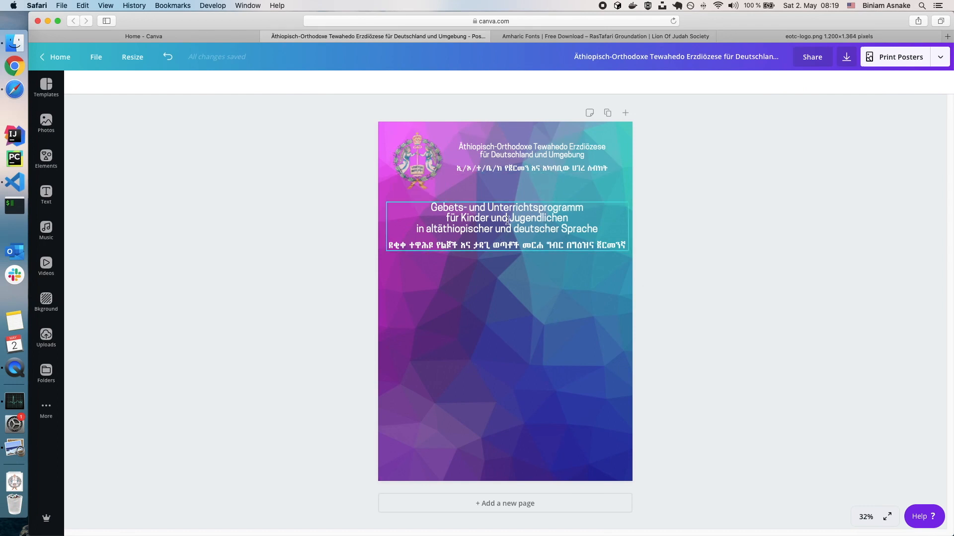
pyautogui.click(867, 517)
pyautogui.click(859, 489)
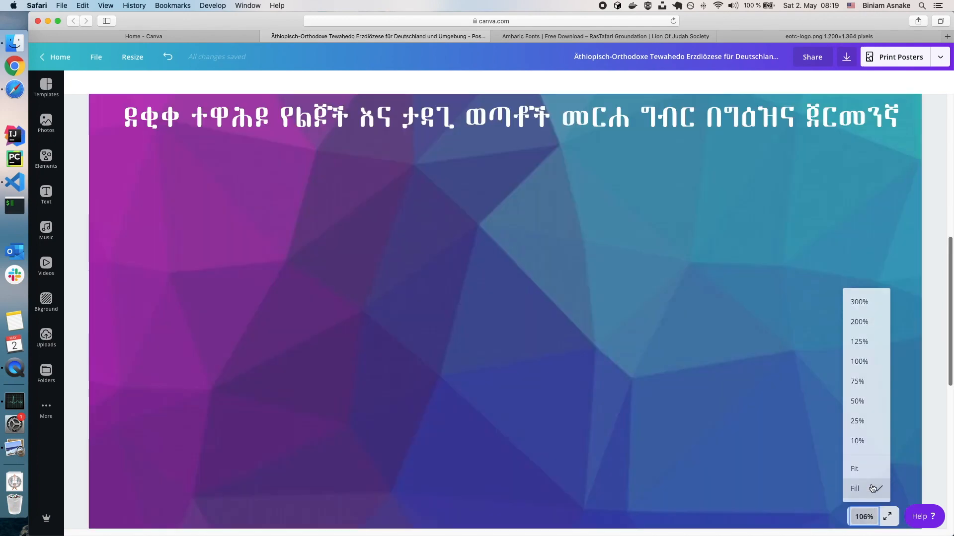
pyautogui.scroll(6, 533, 302)
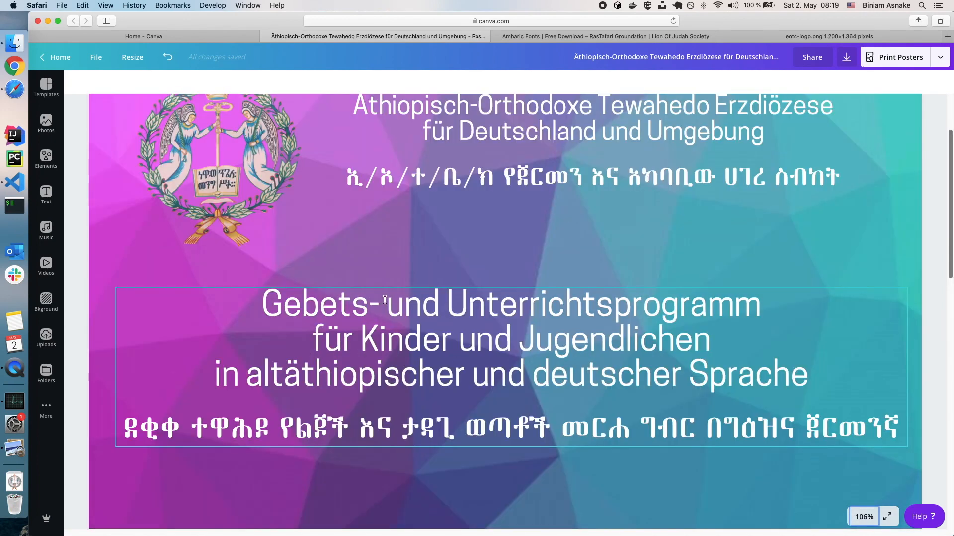
pyautogui.click(424, 338)
pyautogui.moveTo(259, 301); pyautogui.dragTo(847, 399)
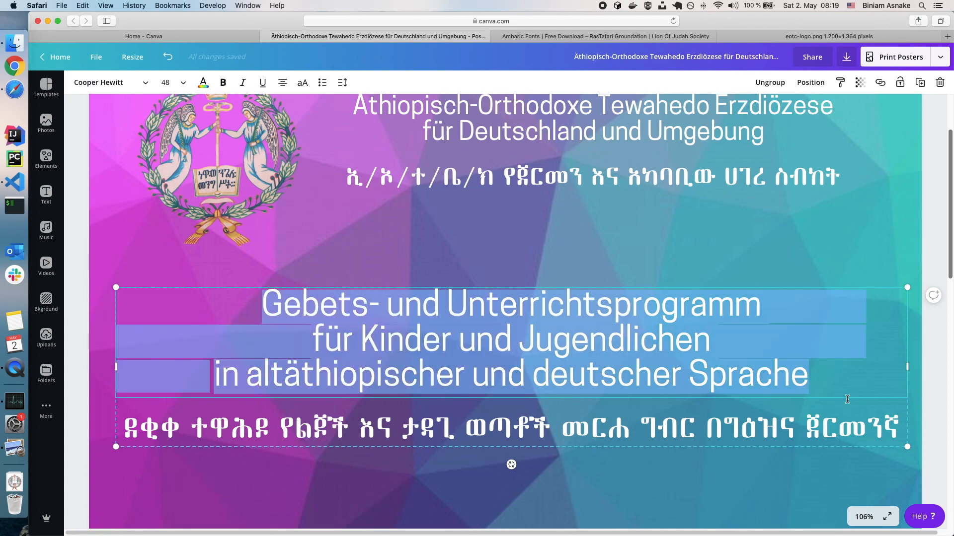
pyautogui.click(811, 82)
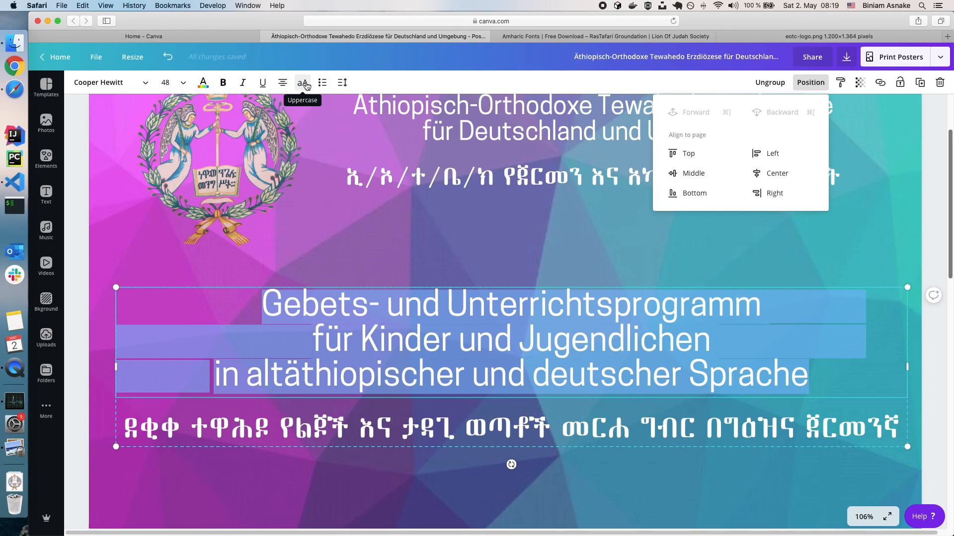
pyautogui.click(342, 83)
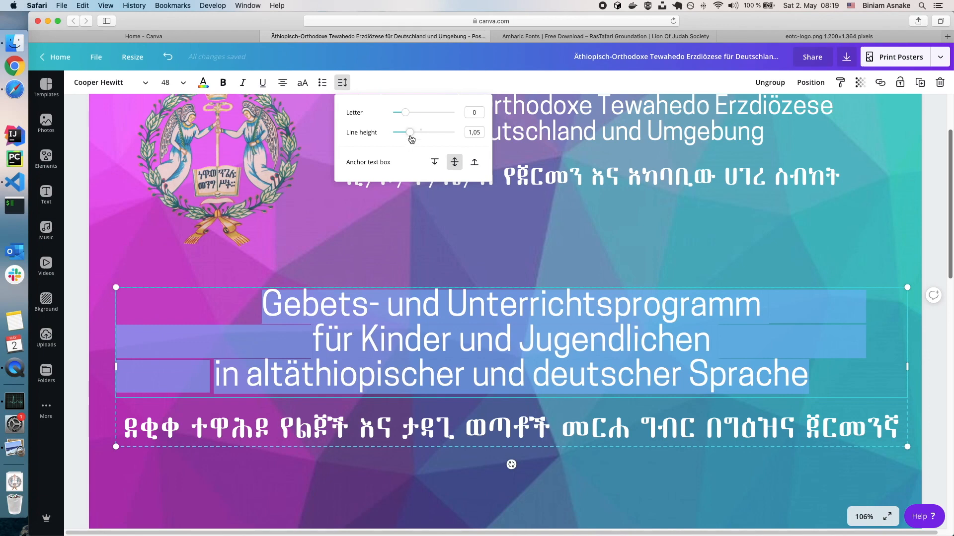
pyautogui.moveTo(410, 132); pyautogui.dragTo(419, 133)
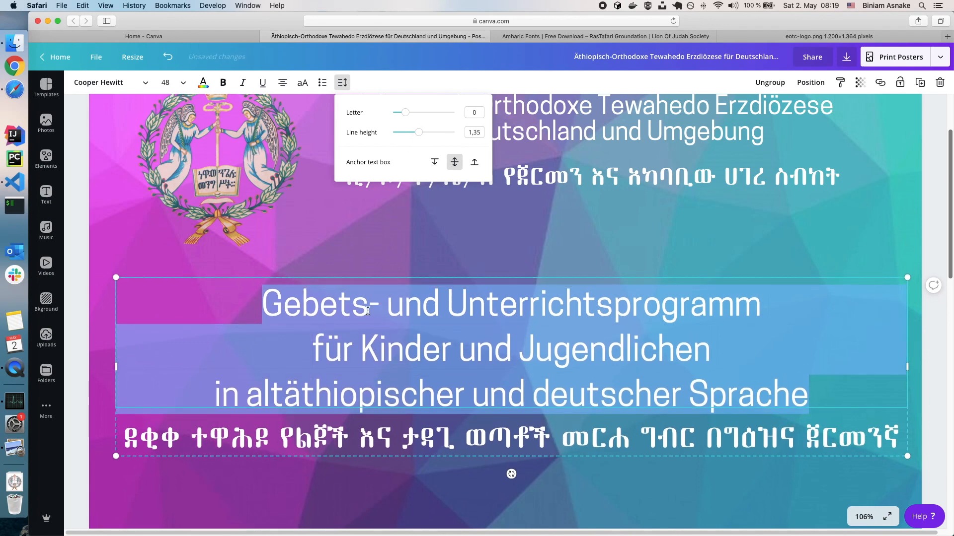
pyautogui.moveTo(420, 133)
pyautogui.mouseDown()
pyautogui.moveTo(456, 133)
pyautogui.moveTo(408, 144)
pyautogui.moveTo(421, 136)
pyautogui.mouseUp()
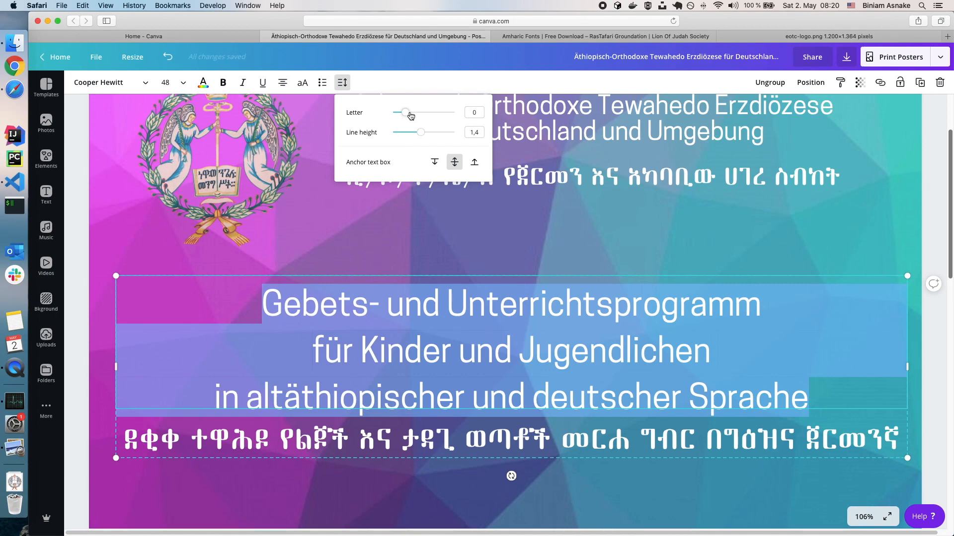
# Try adjusting the letter spacing of the German program title
pyautogui.moveTo(406, 112)
pyautogui.mouseDown()
pyautogui.moveTo(433, 114)
pyautogui.moveTo(400, 113)
pyautogui.moveTo(402, 120)
pyautogui.mouseUp()
pyautogui.click(494, 255)
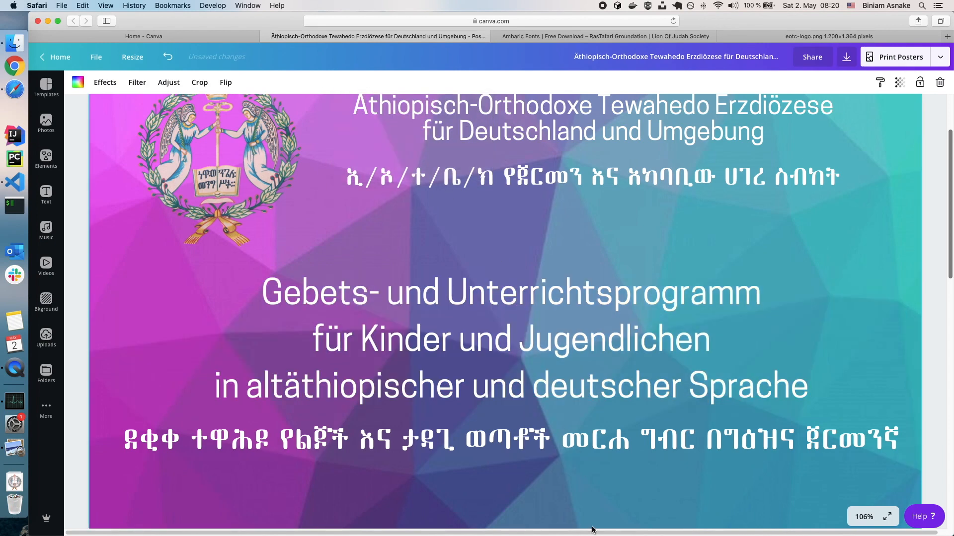
pyautogui.click(863, 517)
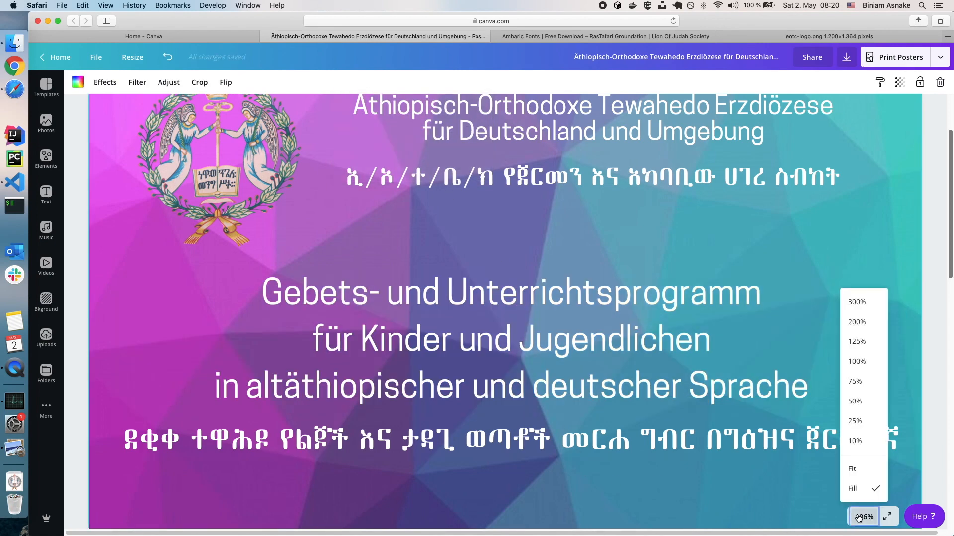
# Check the finished reference poster in Preview against the current poster, and return to the browser
pyautogui.click(863, 475)
pyautogui.click(723, 249)
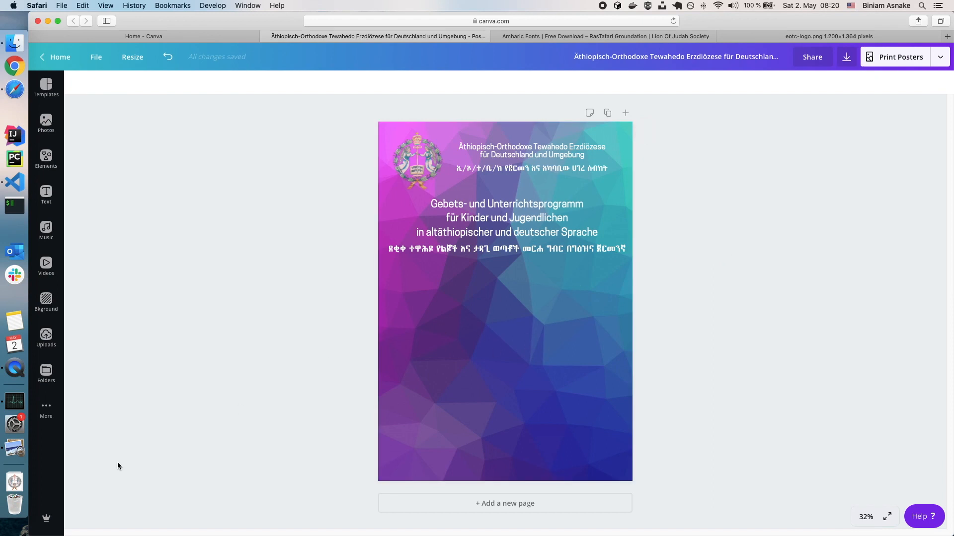
pyautogui.click(14, 448)
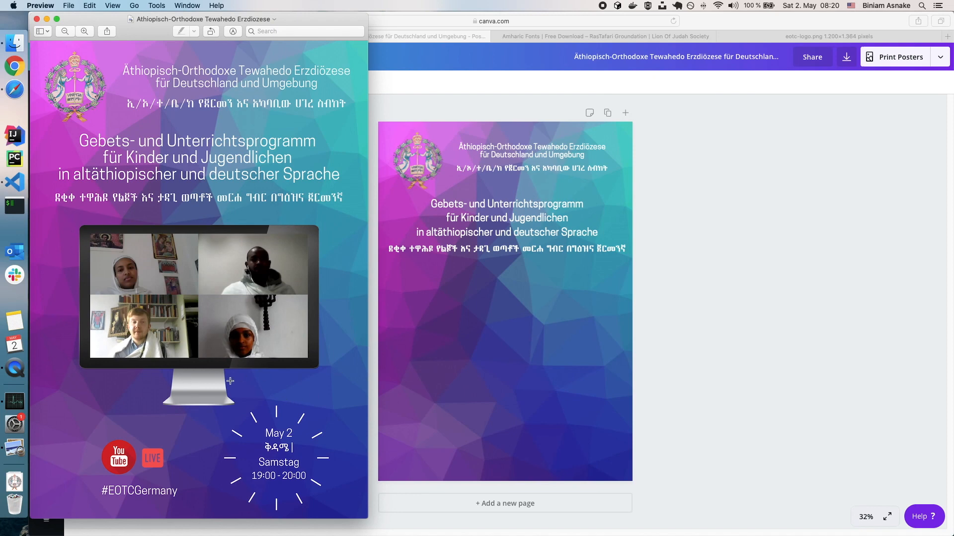
pyautogui.click(752, 286)
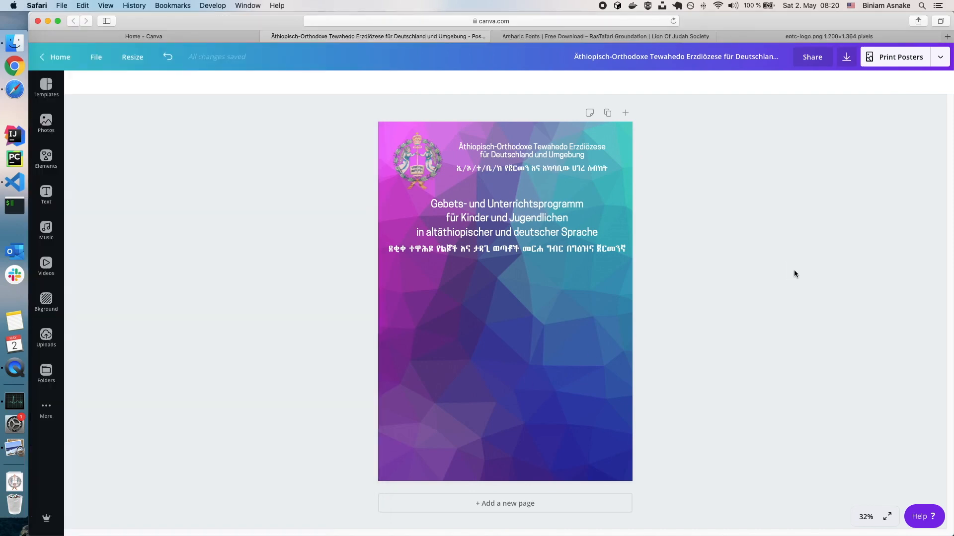
# Search Google Images for "imac frame" in a new browser tab
pyautogui.click(947, 36)
pyautogui.write('google.cop')
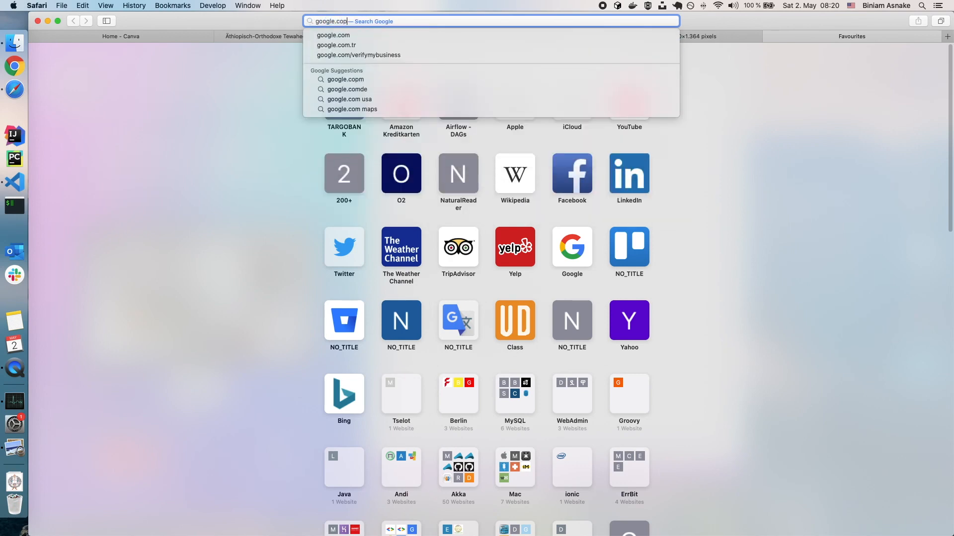
pyautogui.press('BackSpace')
pyautogui.write('m')
pyautogui.press('Return')
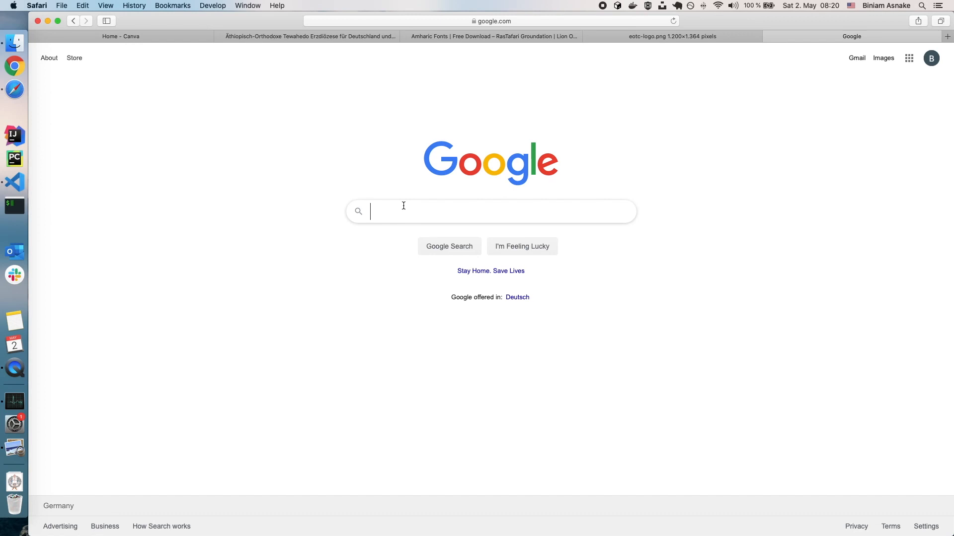
pyautogui.write('imac ')
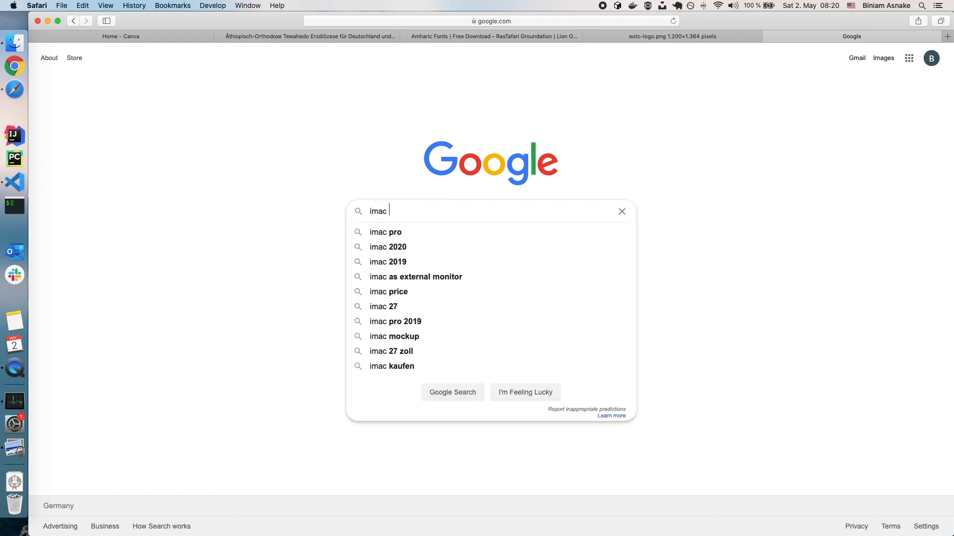
pyautogui.write('frame')
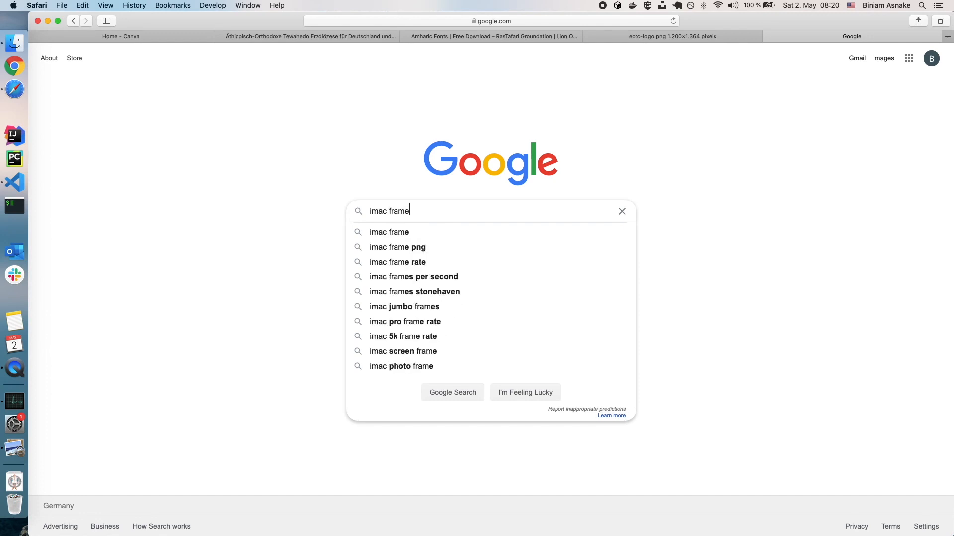
pyautogui.press('Return')
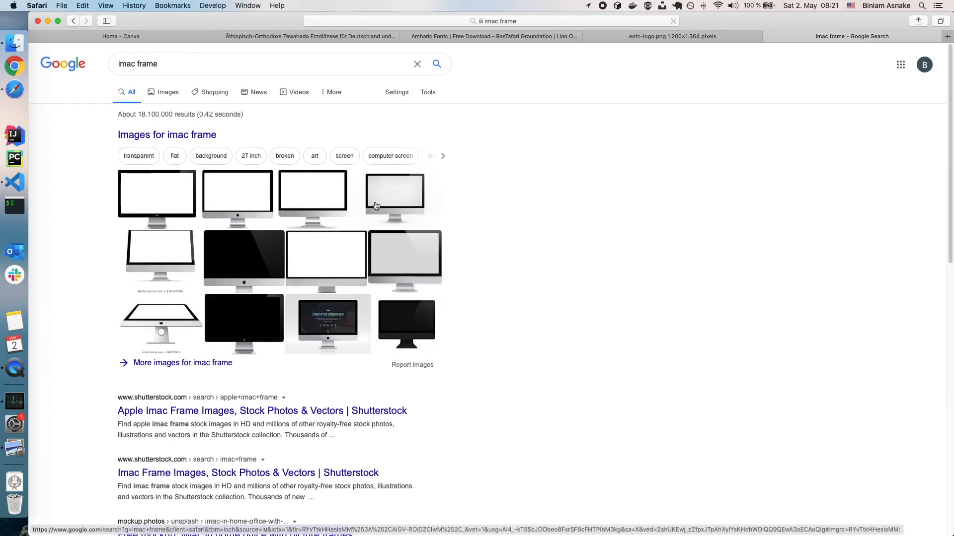
pyautogui.click(169, 97)
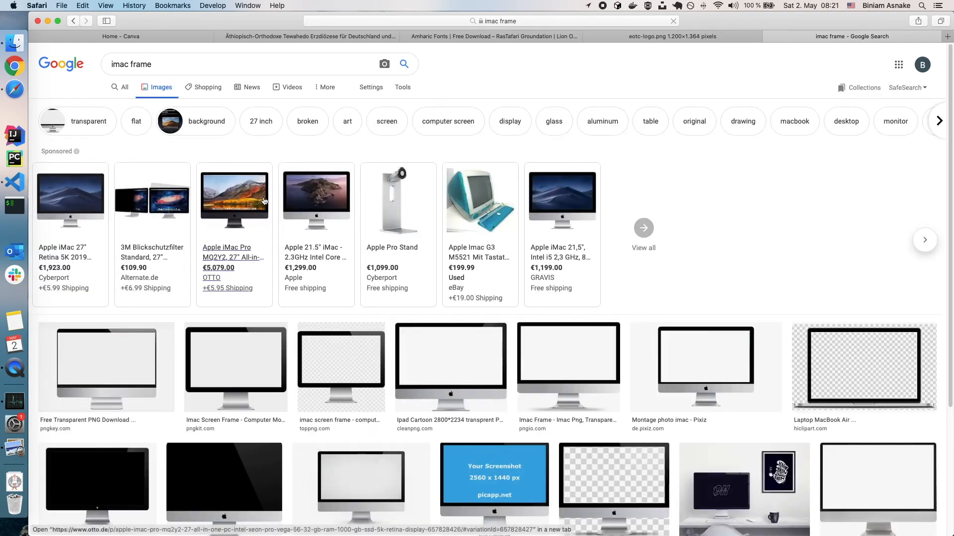
pyautogui.moveTo(335, 205)
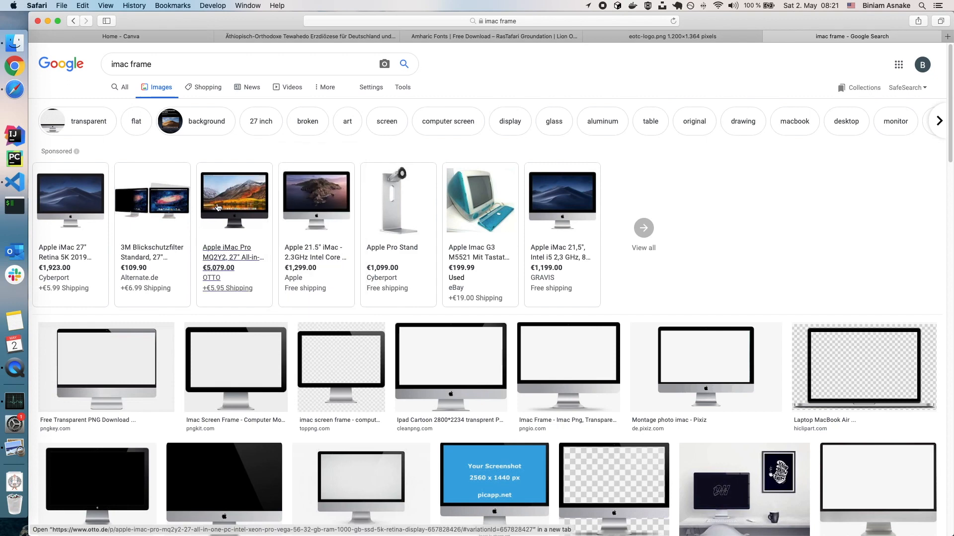
pyautogui.moveTo(68, 207)
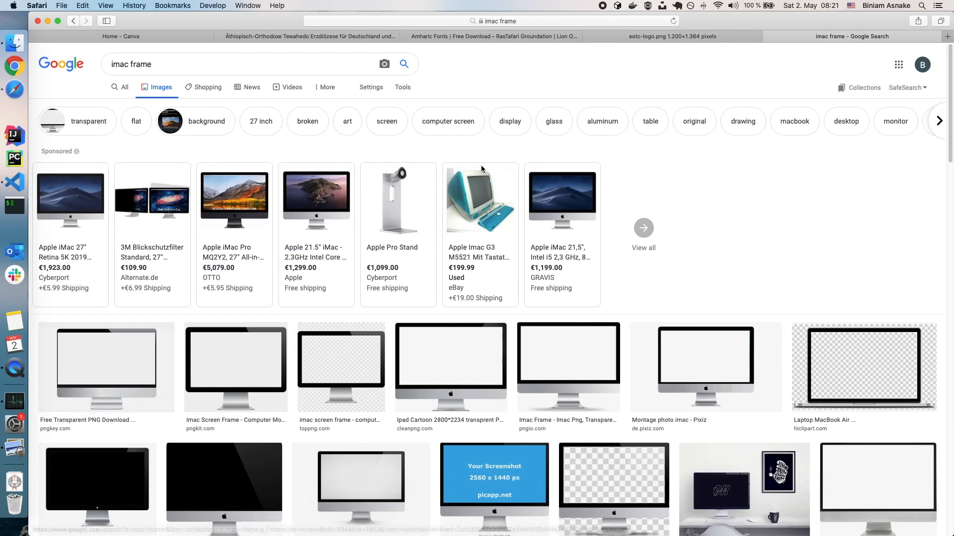
# Filter the image results to transparent color and large size
pyautogui.click(407, 88)
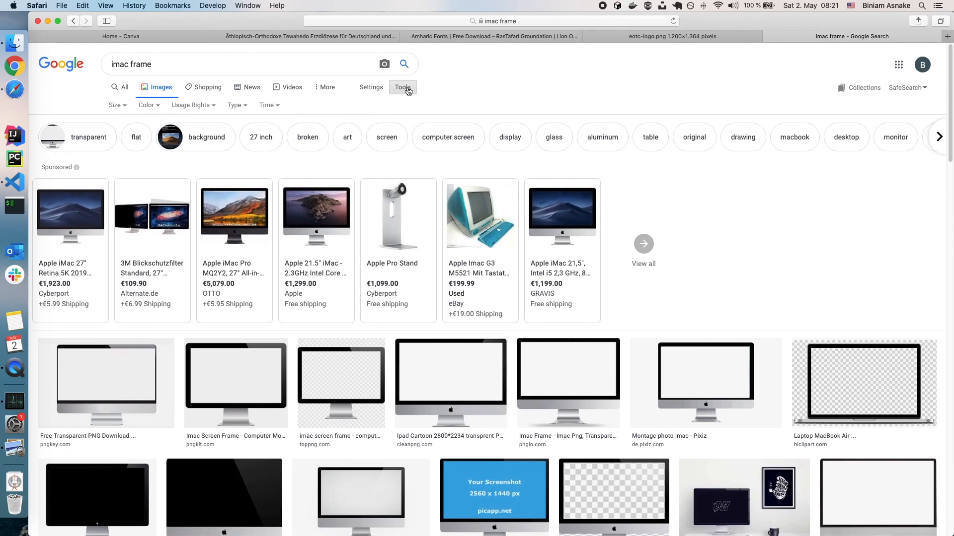
pyautogui.click(160, 106)
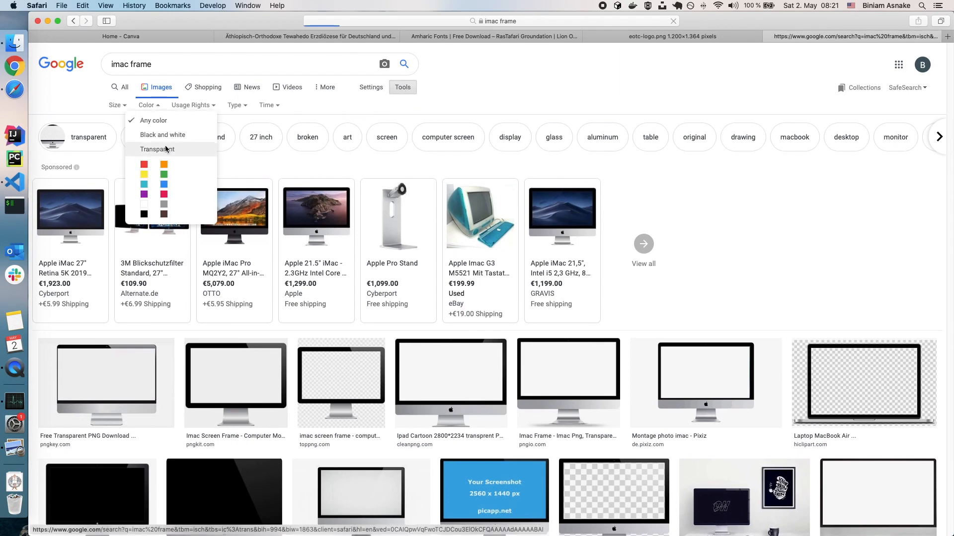
pyautogui.click(158, 149)
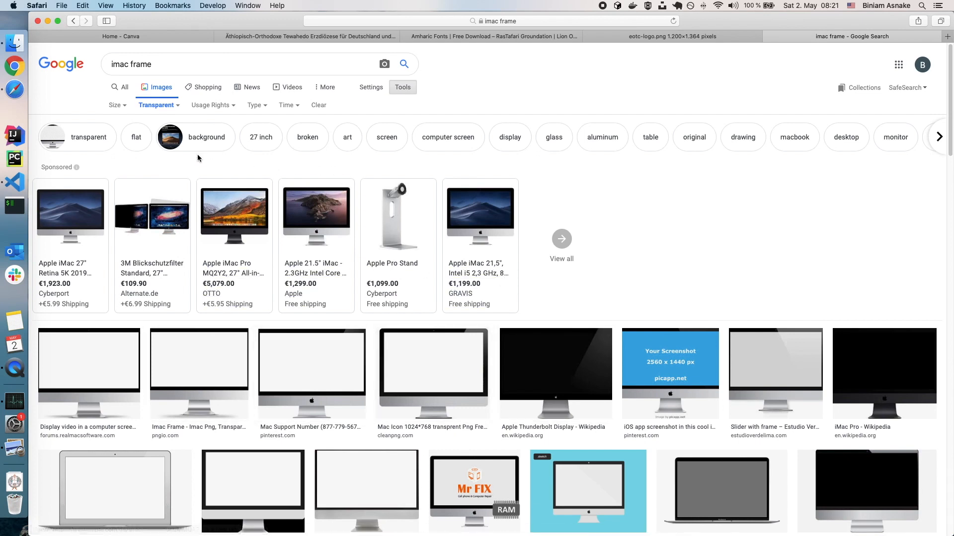
pyautogui.click(124, 108)
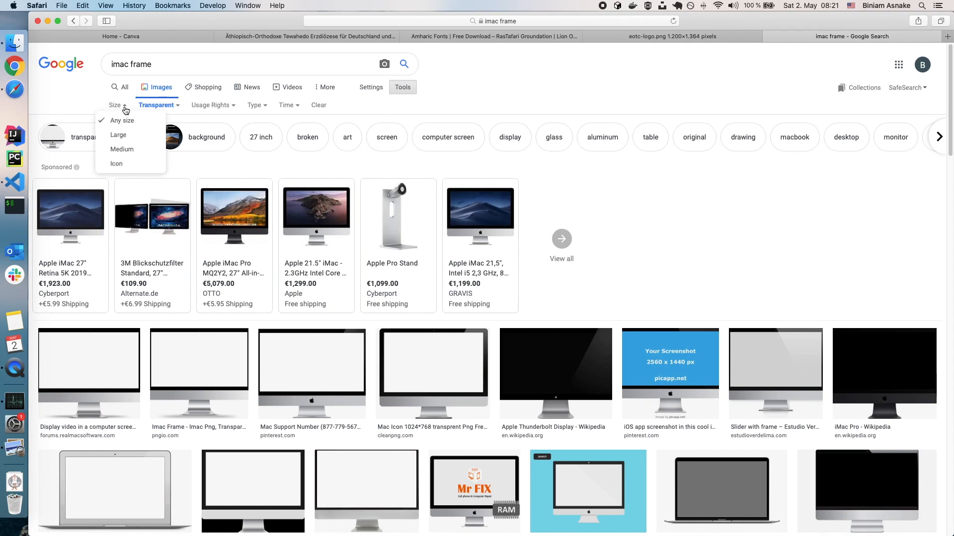
pyautogui.click(125, 139)
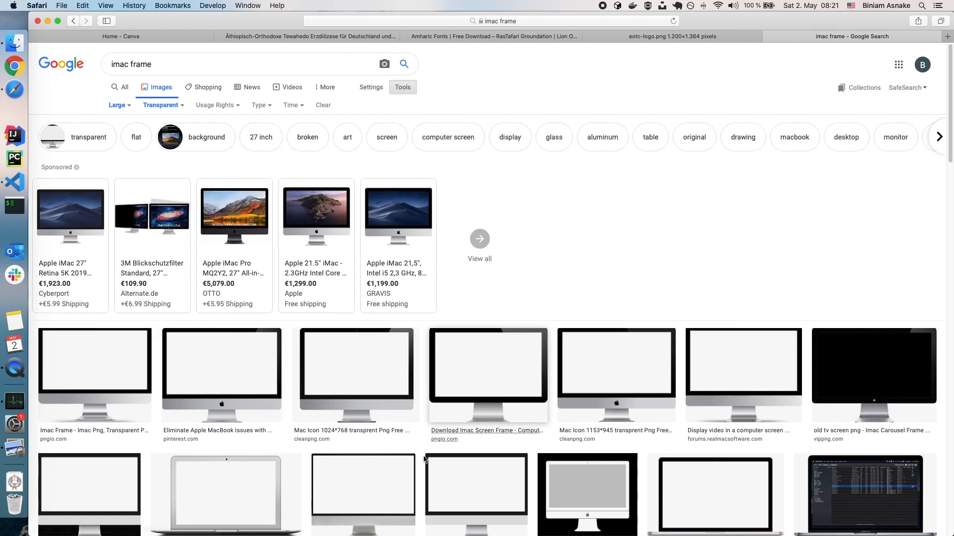
# Examine the first iMac frame result from pngio.com in a separate tab and return to the search results
pyautogui.keyDown('super'); pyautogui.click(115, 377); pyautogui.keyUp('super')
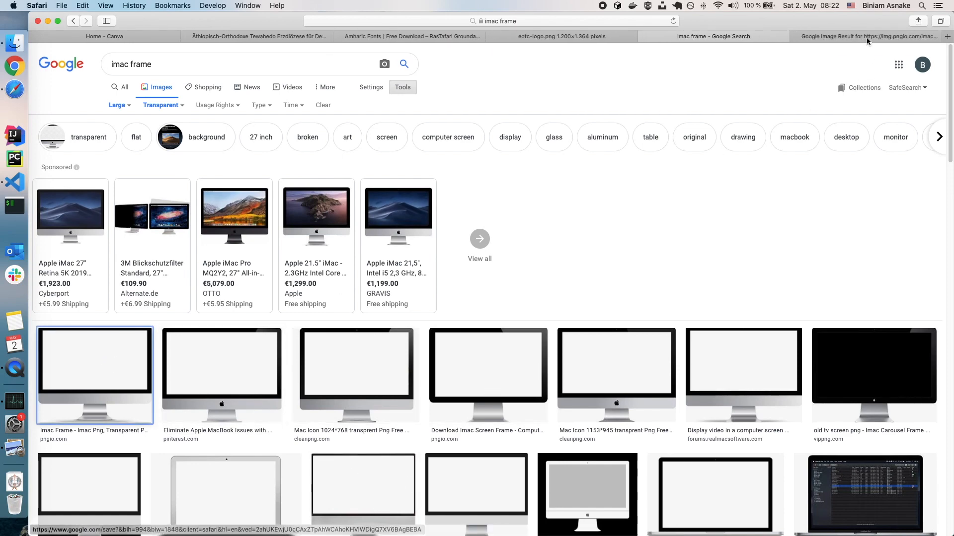
pyautogui.click(847, 40)
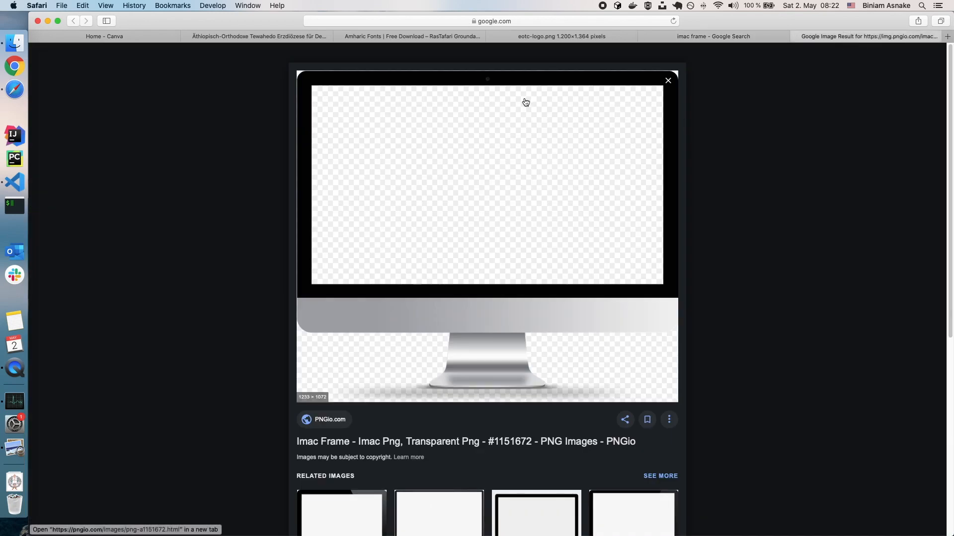
pyautogui.click(731, 41)
# Open the second iMac frame result, from Pinterest, in a new tab and save its image to Downloads
pyautogui.keyDown('super'); pyautogui.click(249, 369); pyautogui.keyUp('super')
pyautogui.hotkey('ctrl', 'Up')
pyautogui.hotkey('ctrl', 'Down')
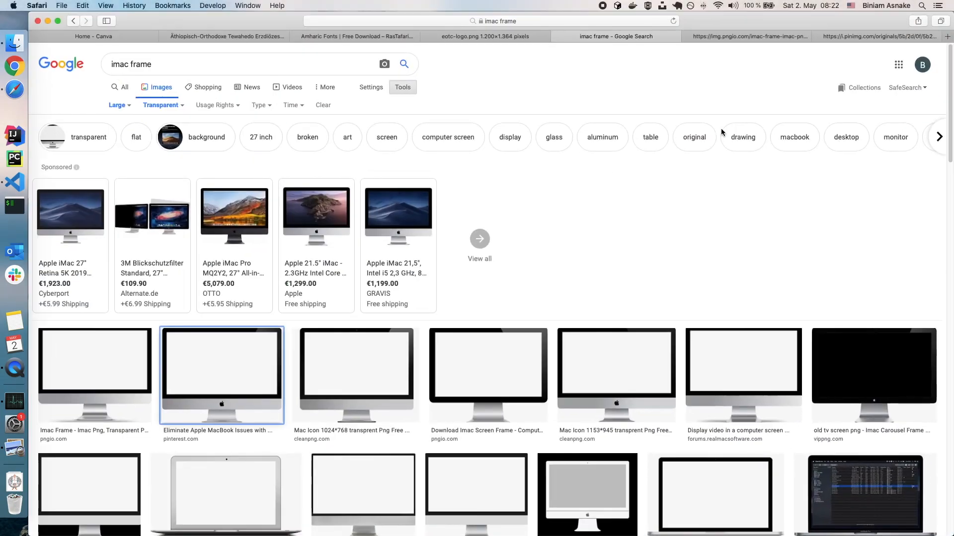
pyautogui.click(932, 33)
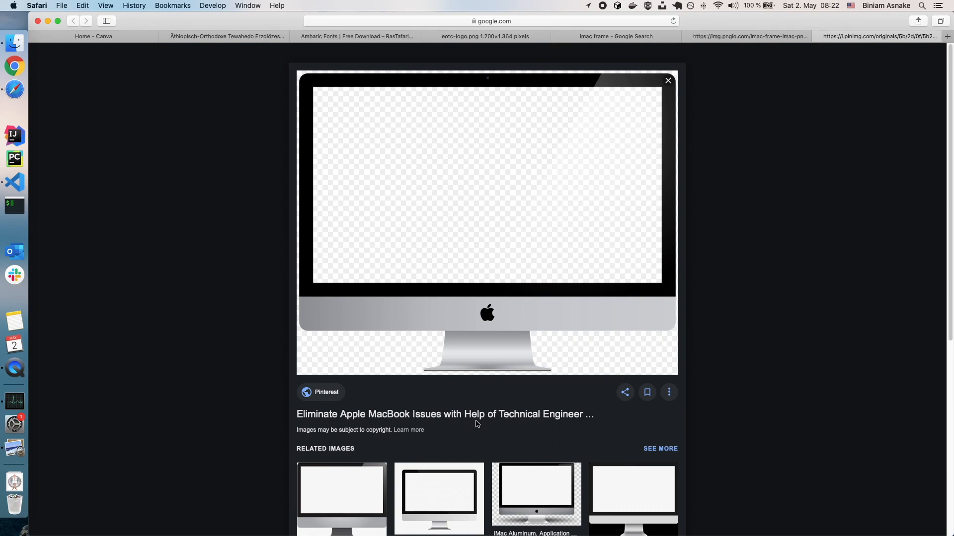
pyautogui.scroll(-5, 353, 531)
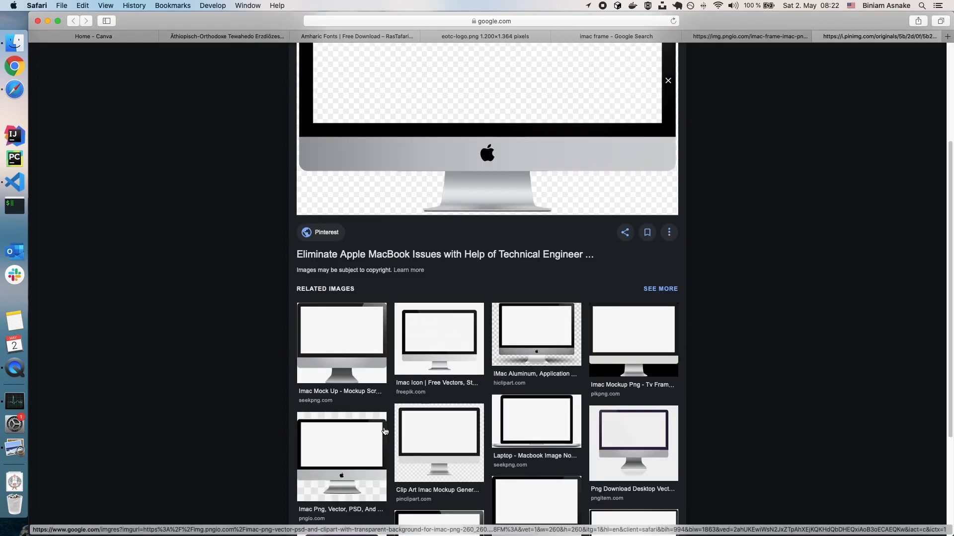
pyautogui.scroll(5, 570, 356)
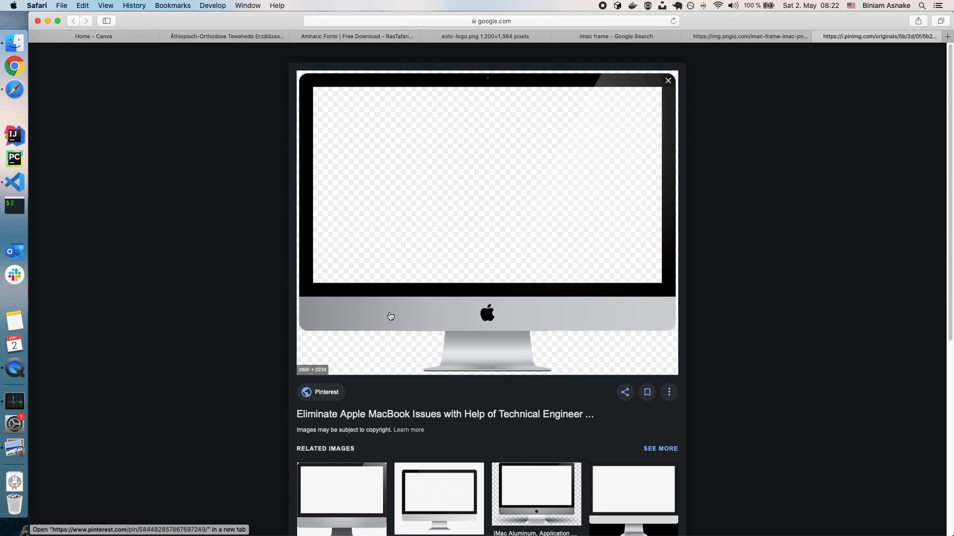
pyautogui.rightClick(526, 192)
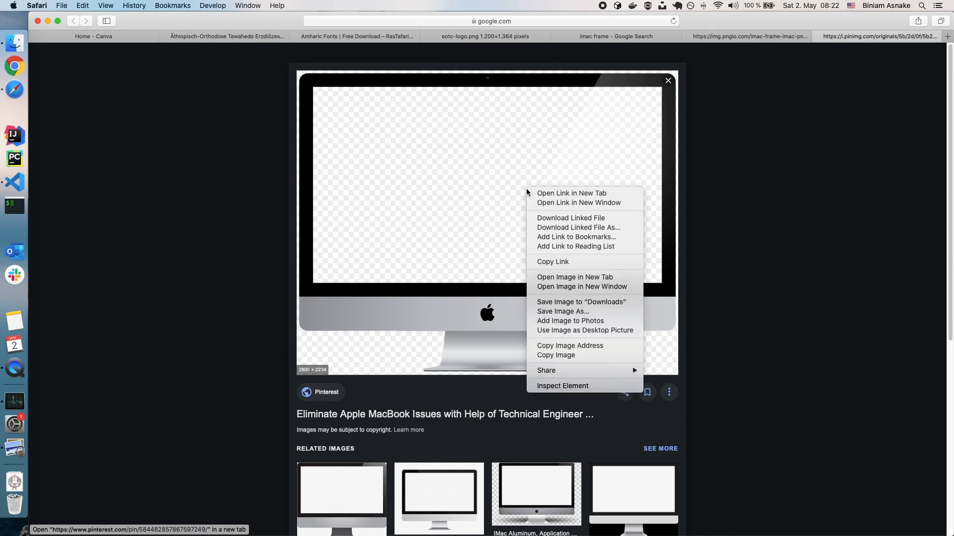
pyautogui.click(570, 302)
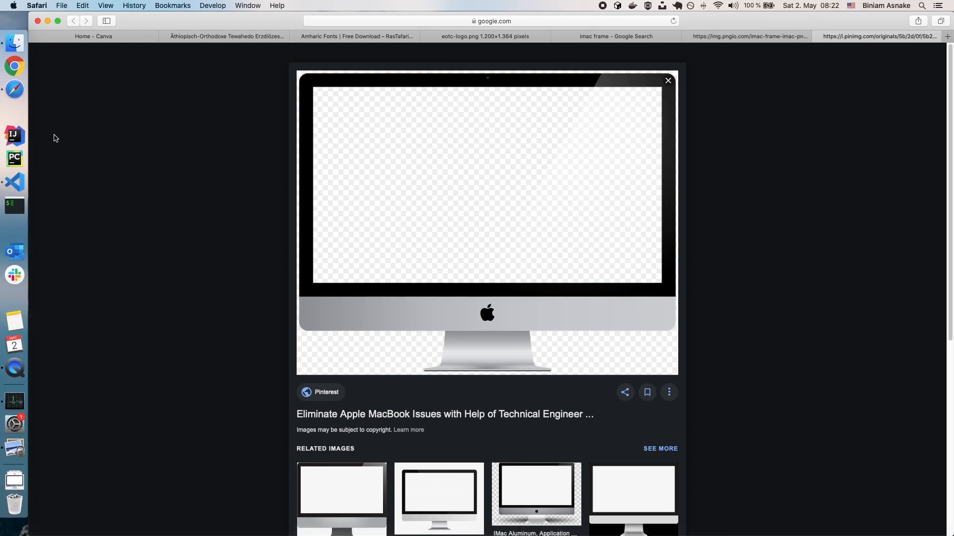
# Upload the iMac frame image 5b2d0f675530edbd237e2620de5bffb1.png from Downloads to the Canva poster project
pyautogui.click(219, 37)
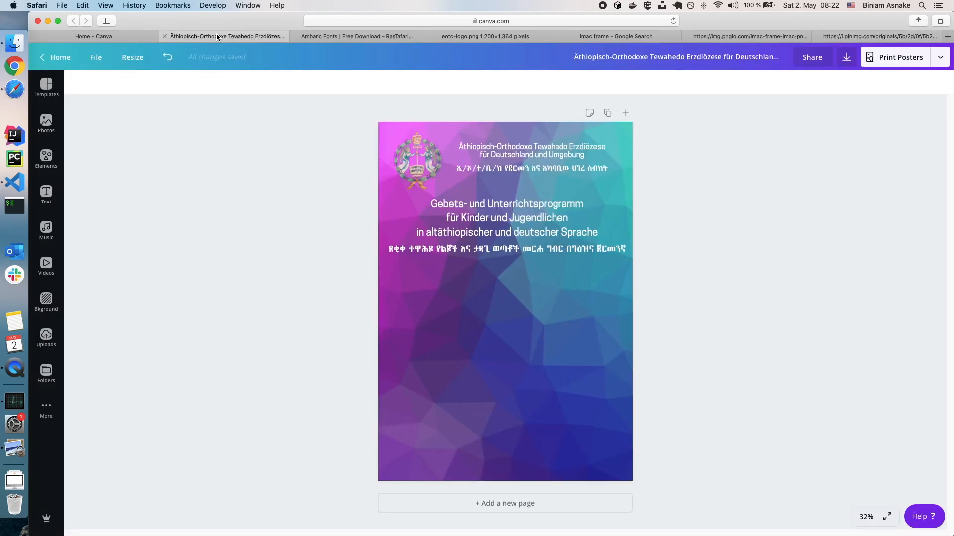
pyautogui.click(50, 339)
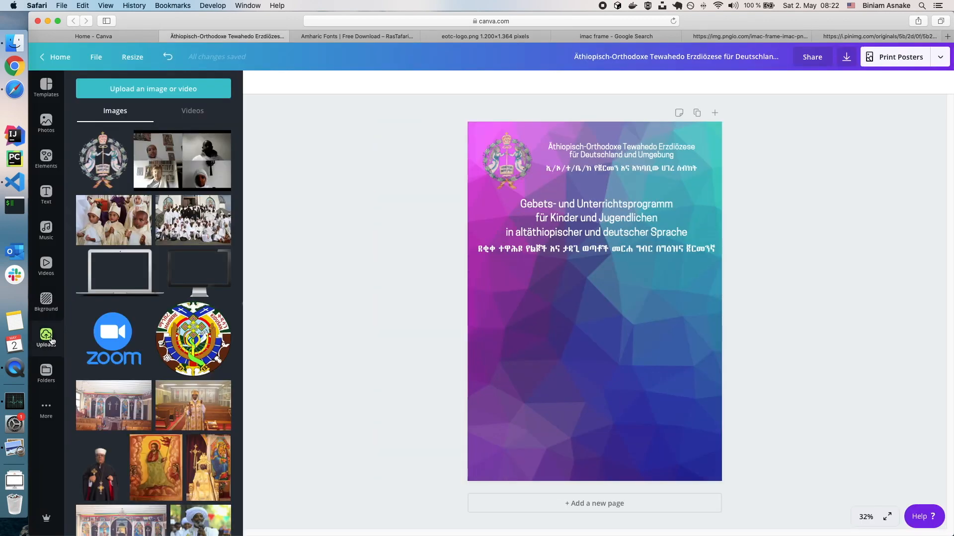
pyautogui.click(144, 90)
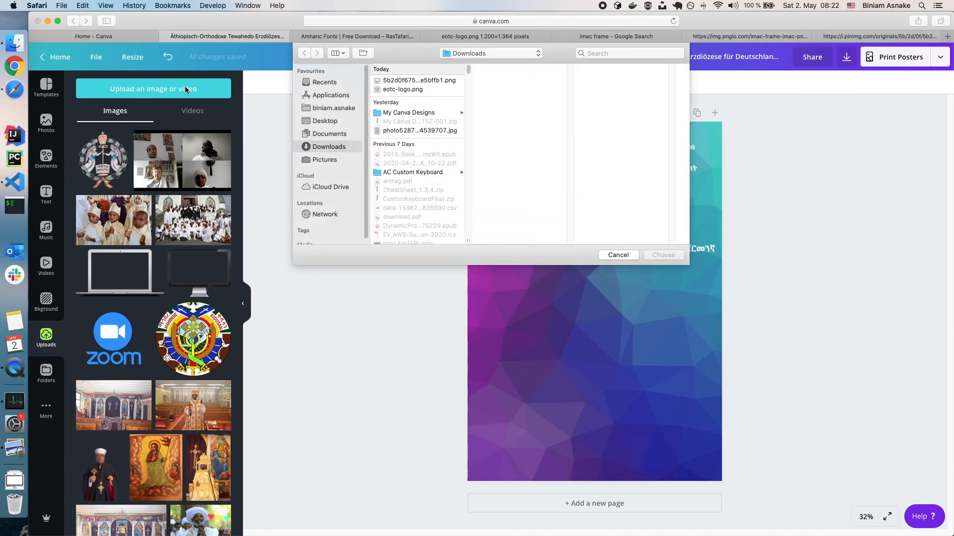
pyautogui.click(414, 80)
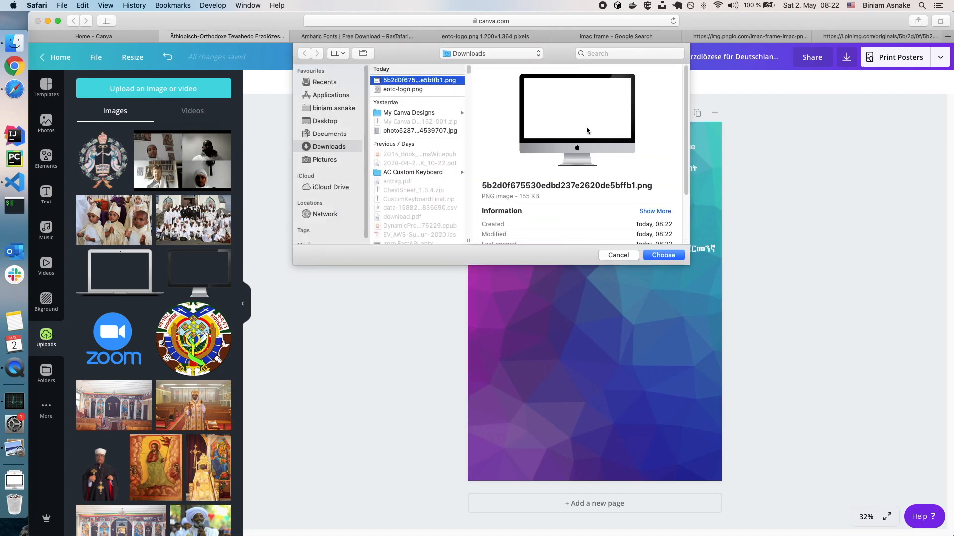
pyautogui.click(662, 254)
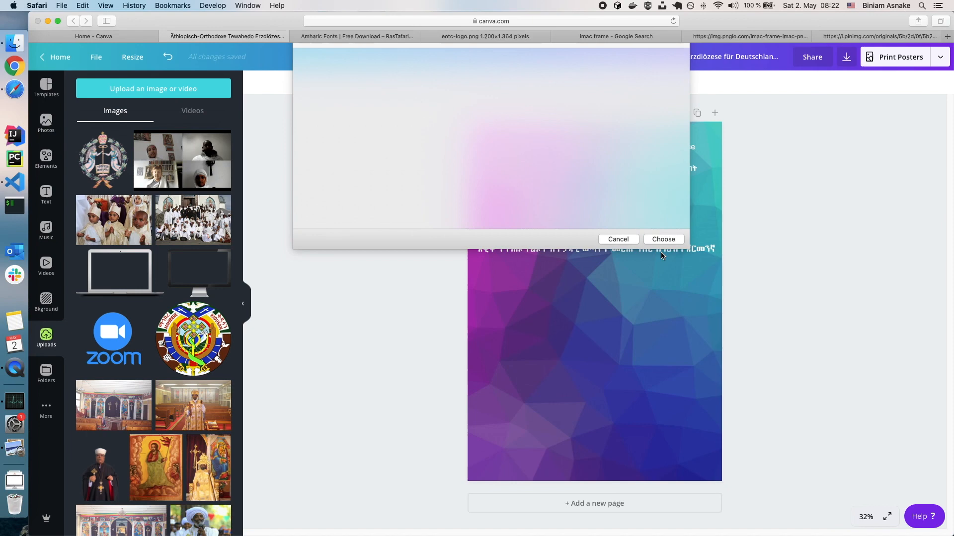
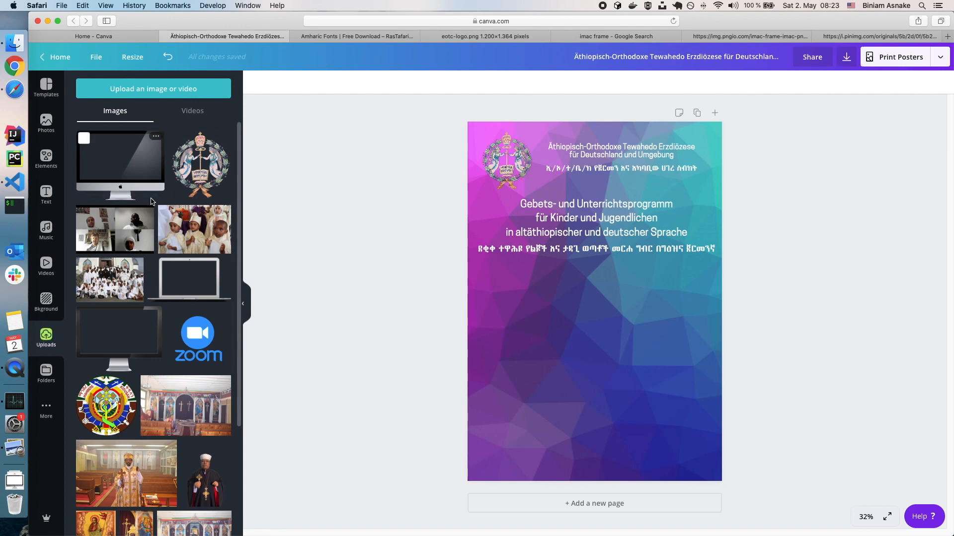
# Add the uploaded iMac frame to the poster and move it just below the last Amharic title line
pyautogui.click(141, 180)
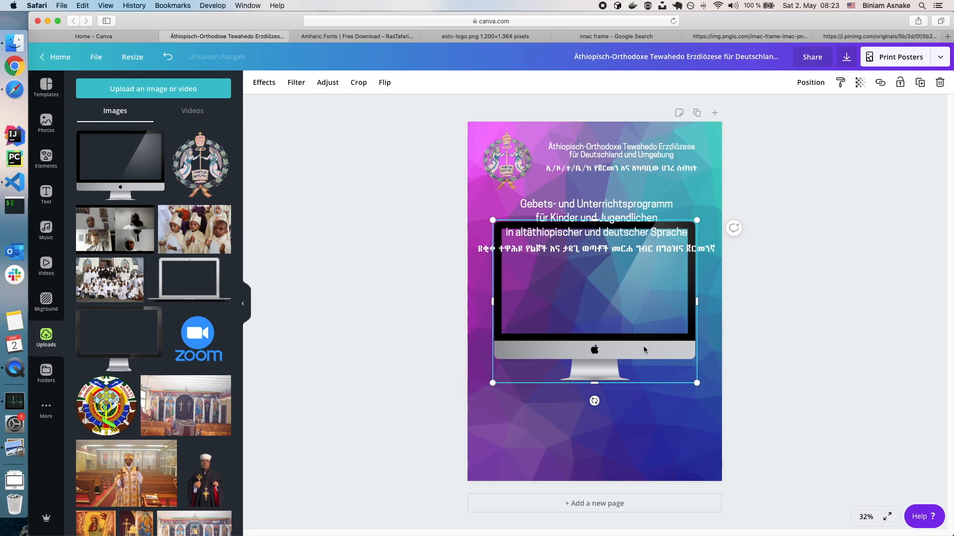
pyautogui.click(615, 354)
pyautogui.moveTo(615, 355); pyautogui.dragTo(618, 385)
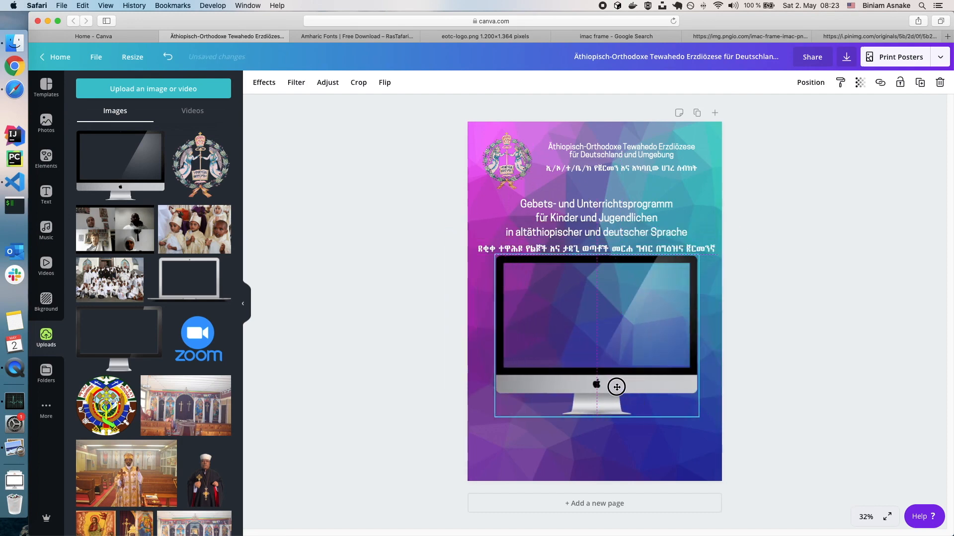
# Shrink the iMac frame slightly and move it a little lower, close to the poster's right edge
pyautogui.moveTo(698, 418); pyautogui.dragTo(656, 433)
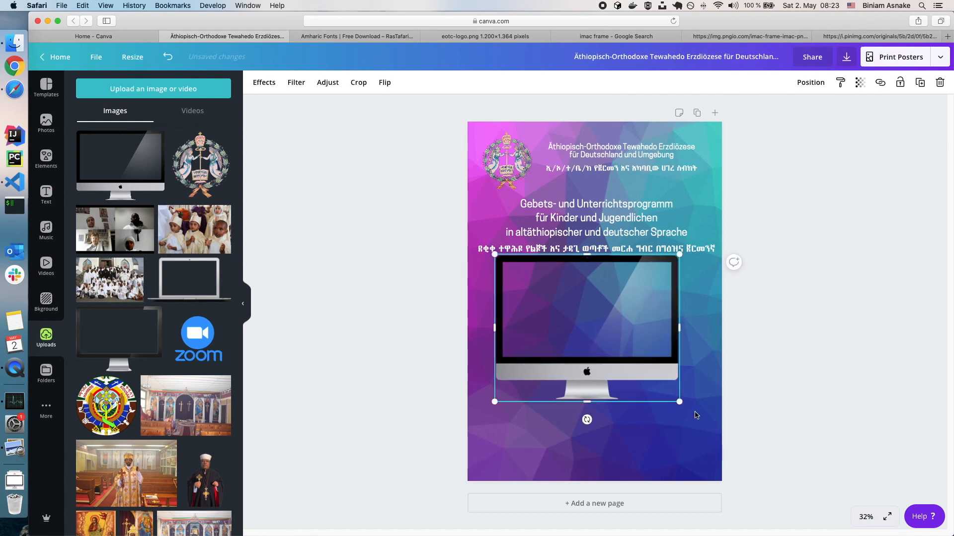
pyautogui.click(811, 334)
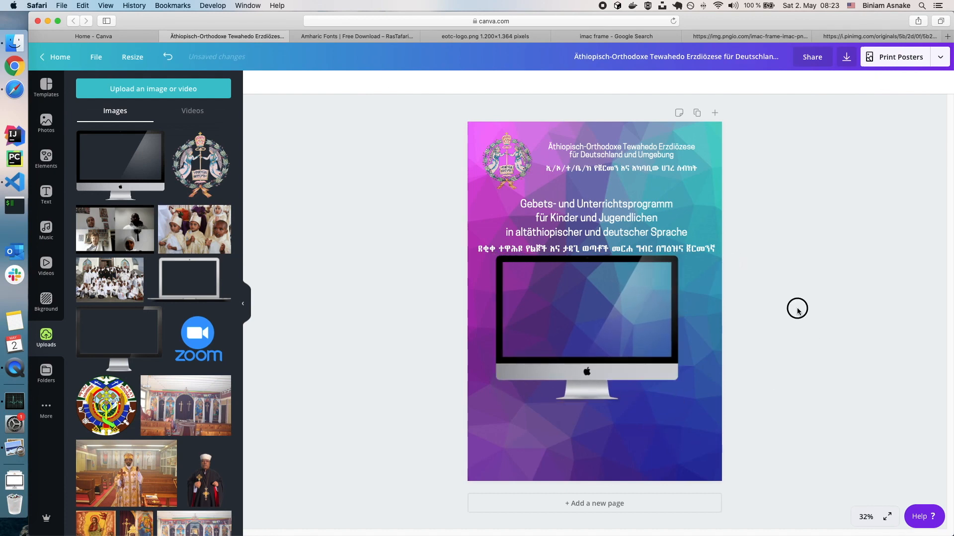
pyautogui.click(569, 298)
pyautogui.moveTo(567, 298); pyautogui.dragTo(608, 309)
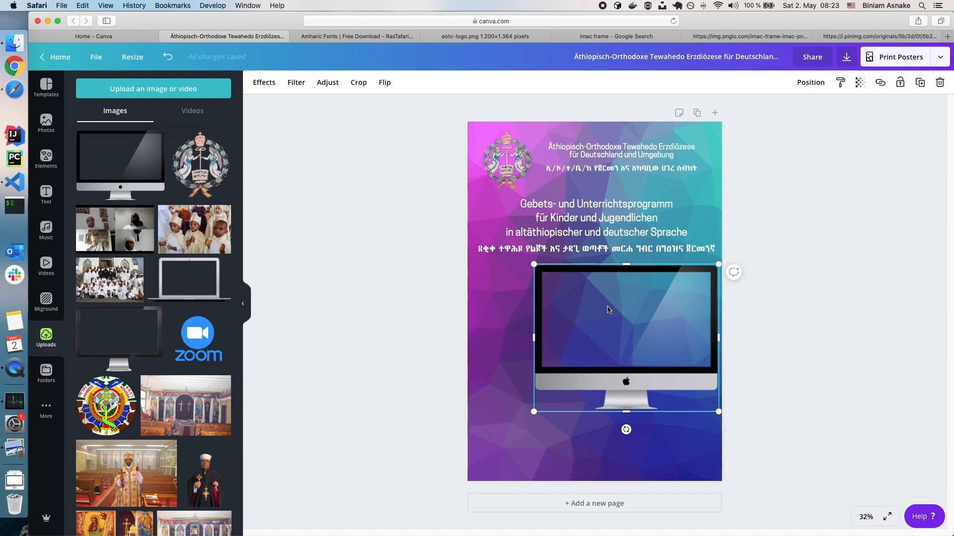
# Centre the iMac frame horizontally on the poster, just below the last Amharic title line
pyautogui.moveTo(627, 315); pyautogui.dragTo(634, 314)
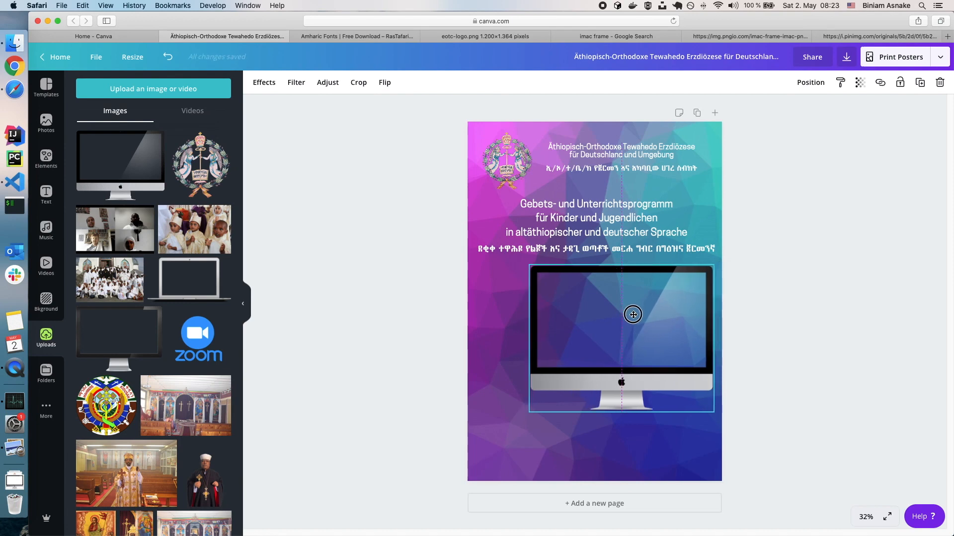
pyautogui.moveTo(633, 315); pyautogui.dragTo(595, 313)
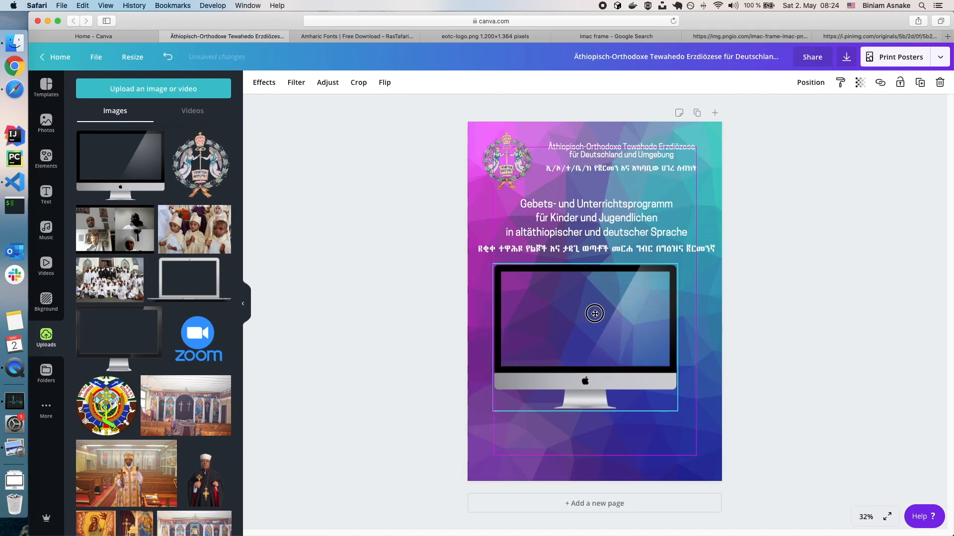
pyautogui.moveTo(594, 313); pyautogui.dragTo(603, 314)
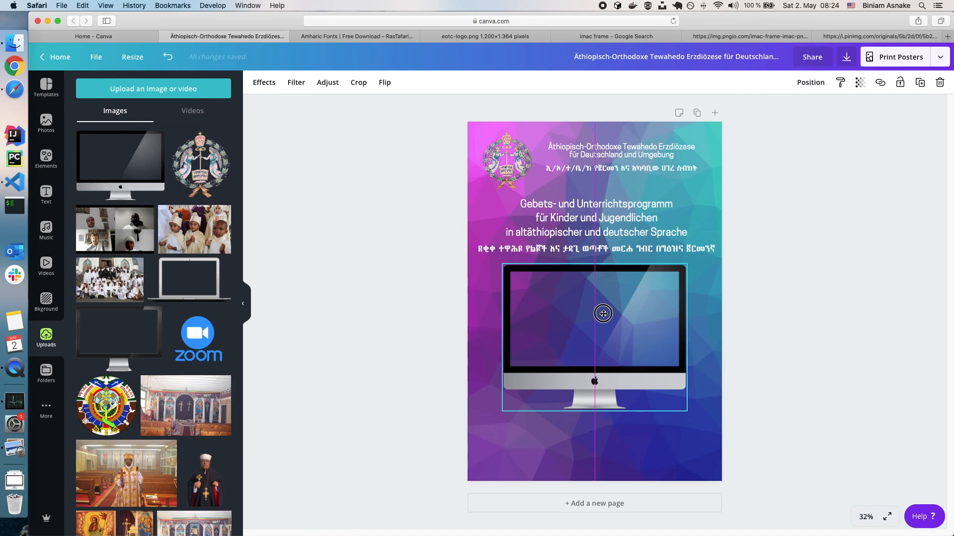
pyautogui.moveTo(603, 313); pyautogui.dragTo(603, 315)
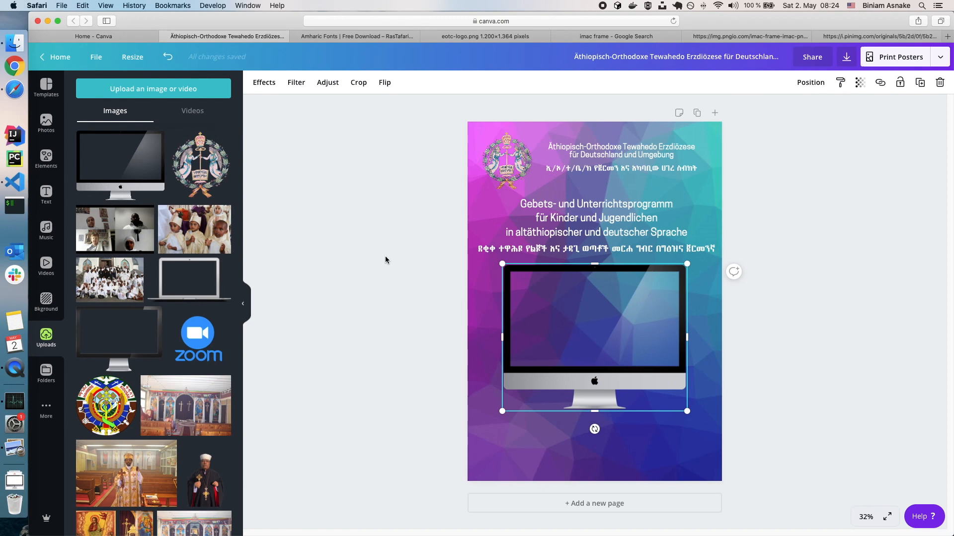
# Add the uploaded four-person video-call picture to the poster, shrinking and moving it to sit over the iMac's screen
pyautogui.click(116, 233)
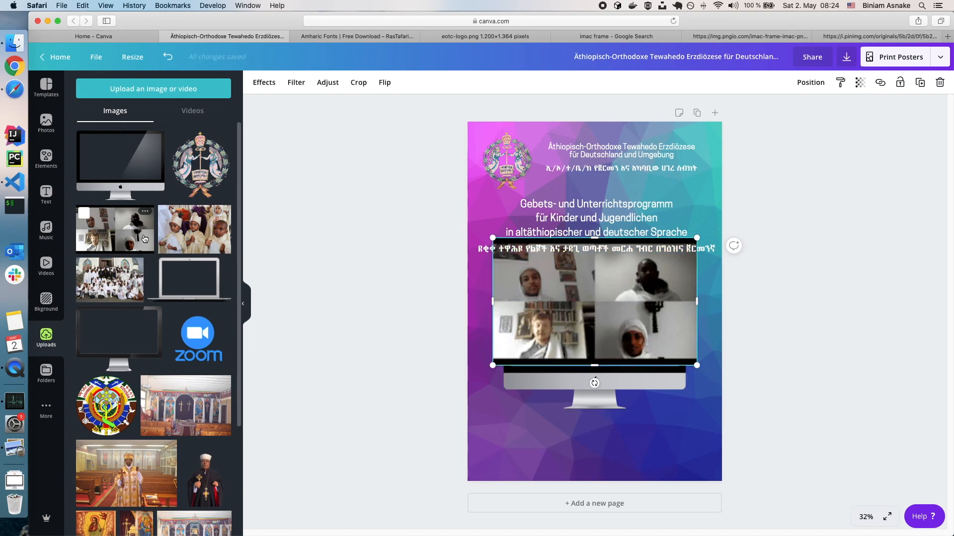
pyautogui.click(244, 306)
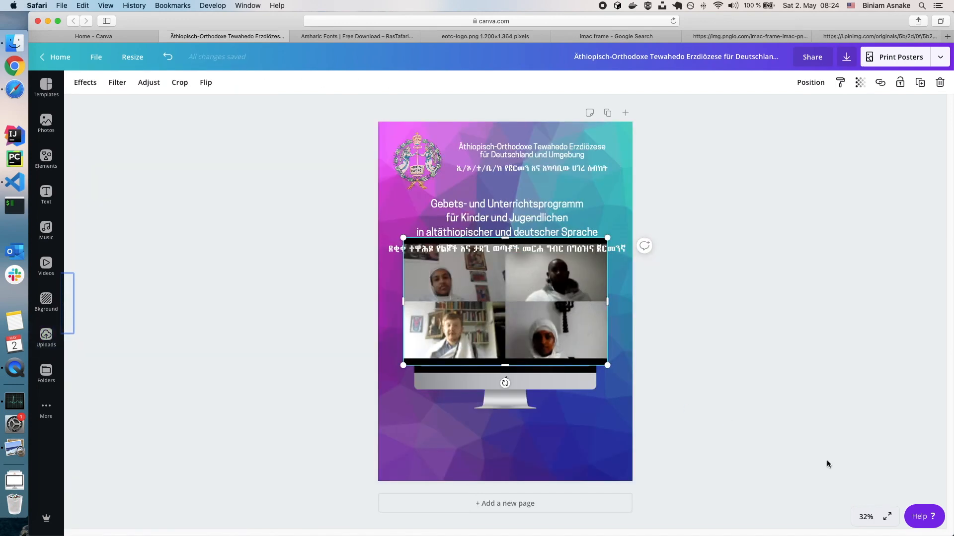
pyautogui.click(866, 517)
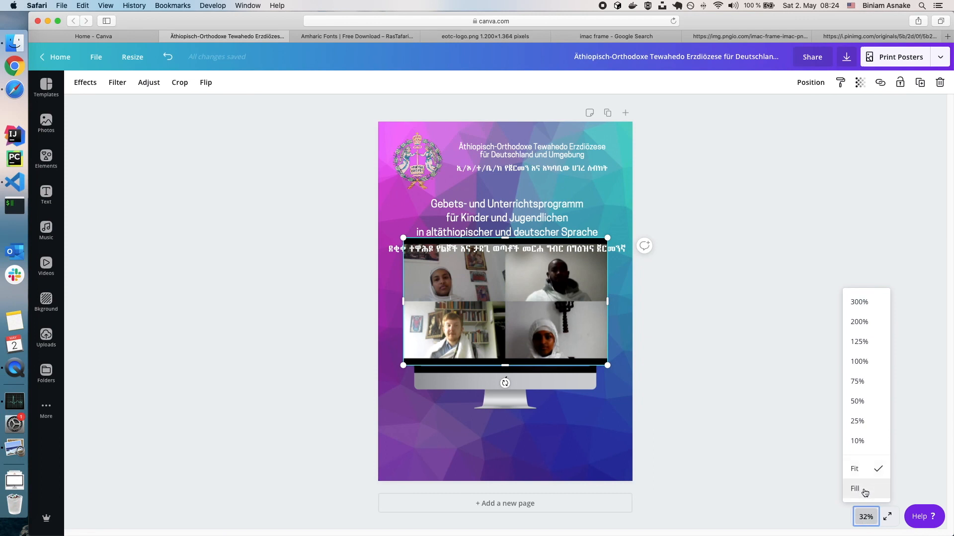
pyautogui.click(855, 489)
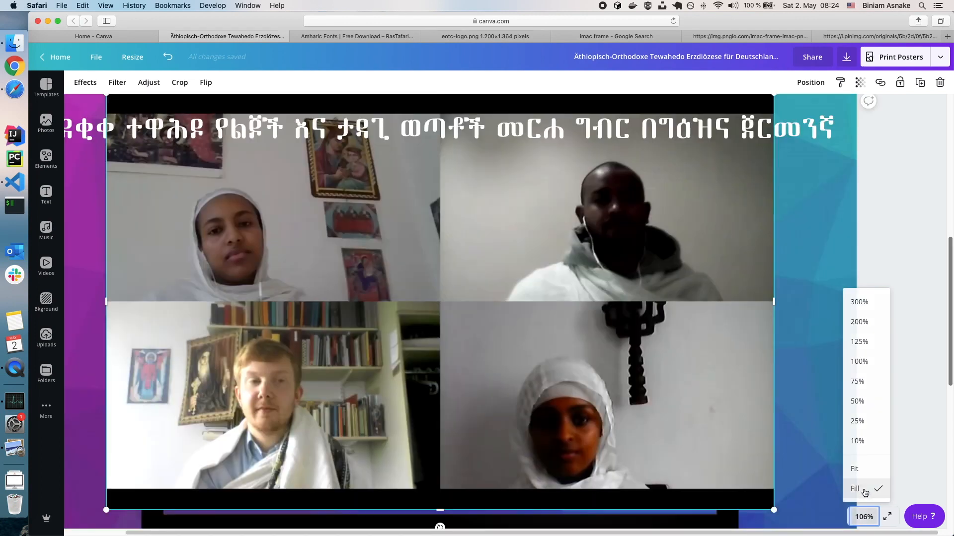
pyautogui.scroll(2, 467, 345)
pyautogui.scroll(-5, 485, 347)
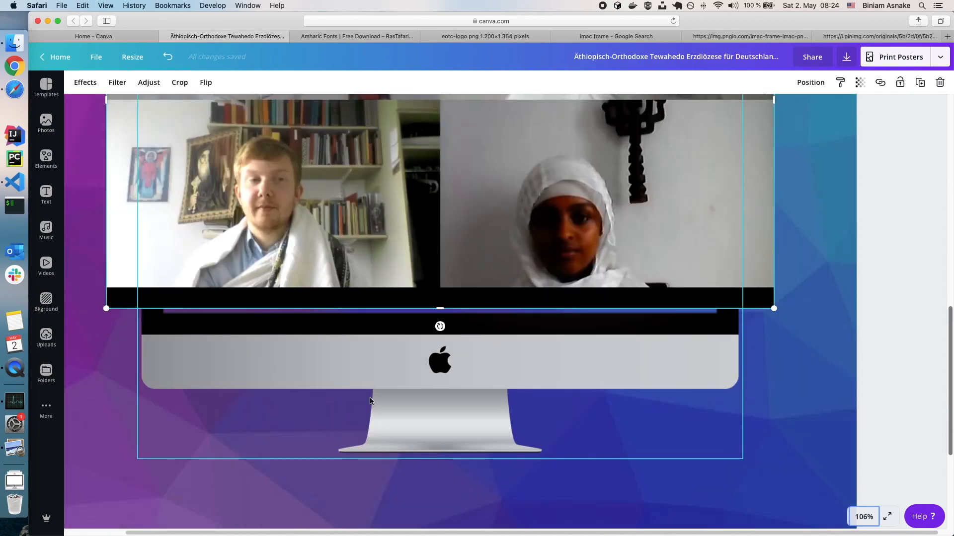
pyautogui.scroll(5, 522, 354)
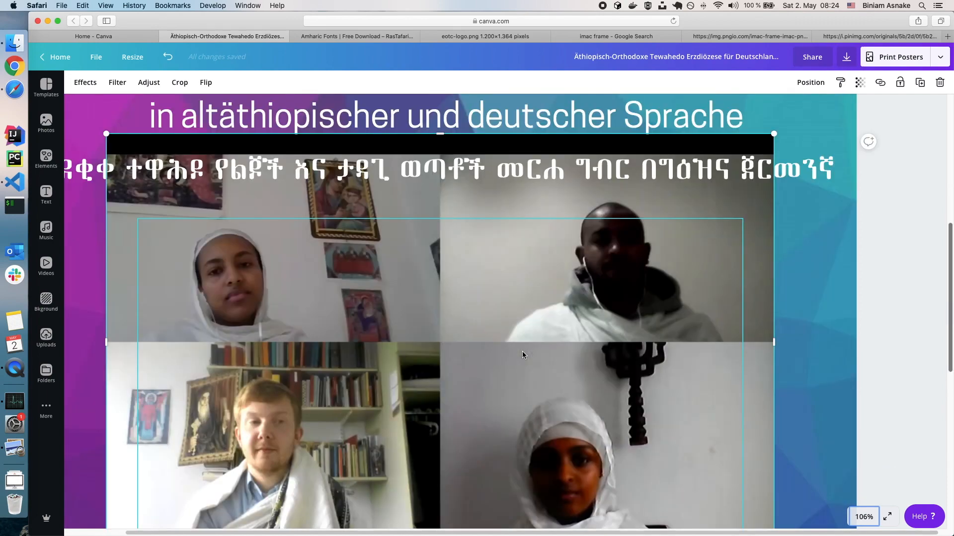
pyautogui.scroll(-3, 562, 395)
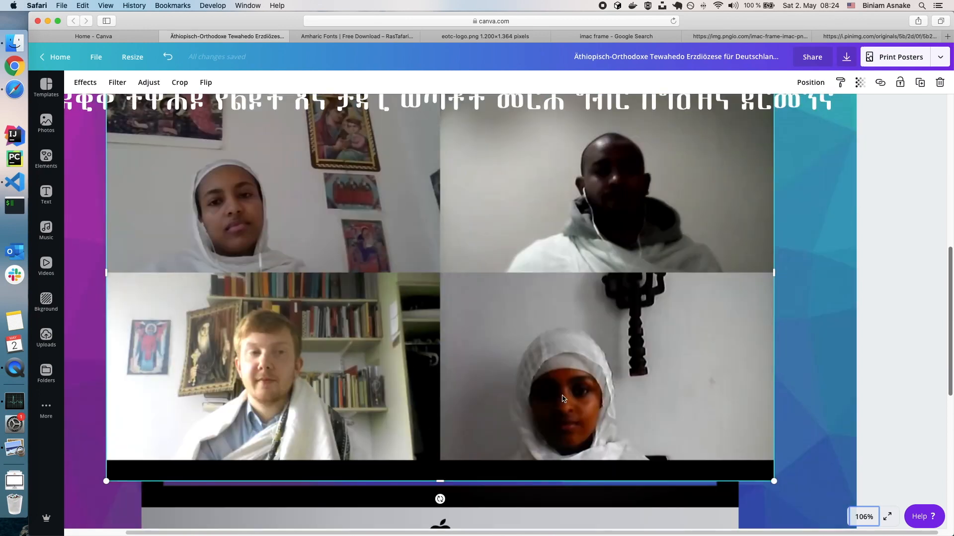
pyautogui.scroll(1, 563, 397)
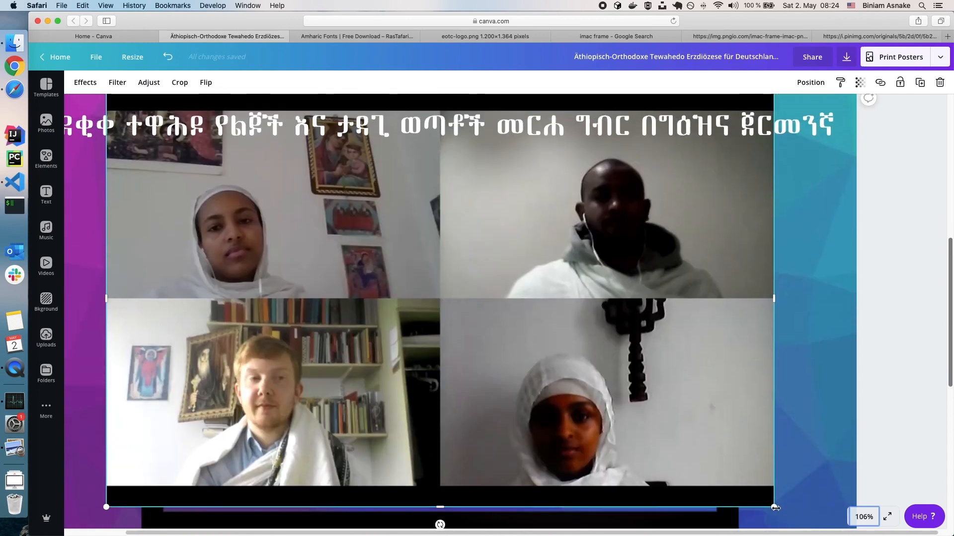
pyautogui.hscroll(-3, 721, 459)
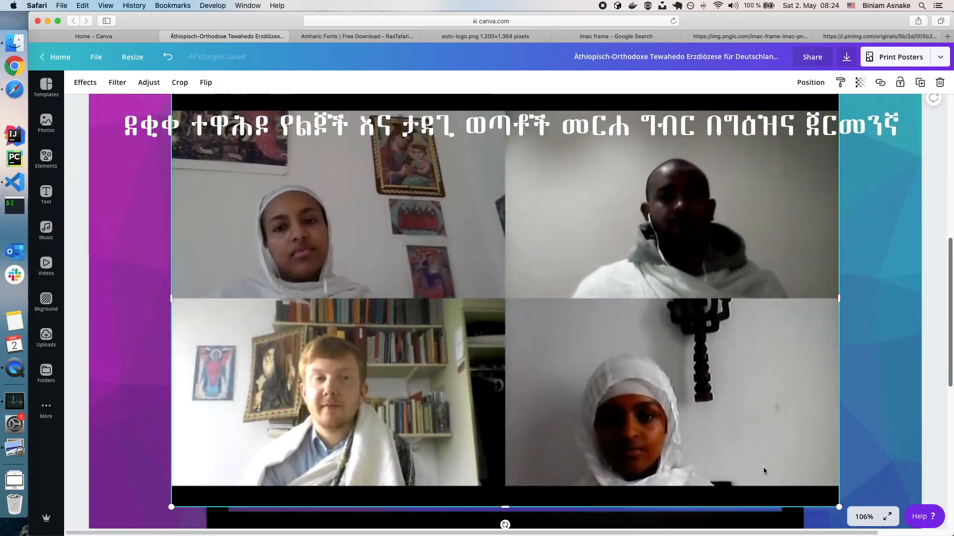
pyautogui.moveTo(838, 507); pyautogui.dragTo(705, 426)
pyautogui.moveTo(524, 319); pyautogui.dragTo(576, 405)
pyautogui.scroll(-2, 249, 313)
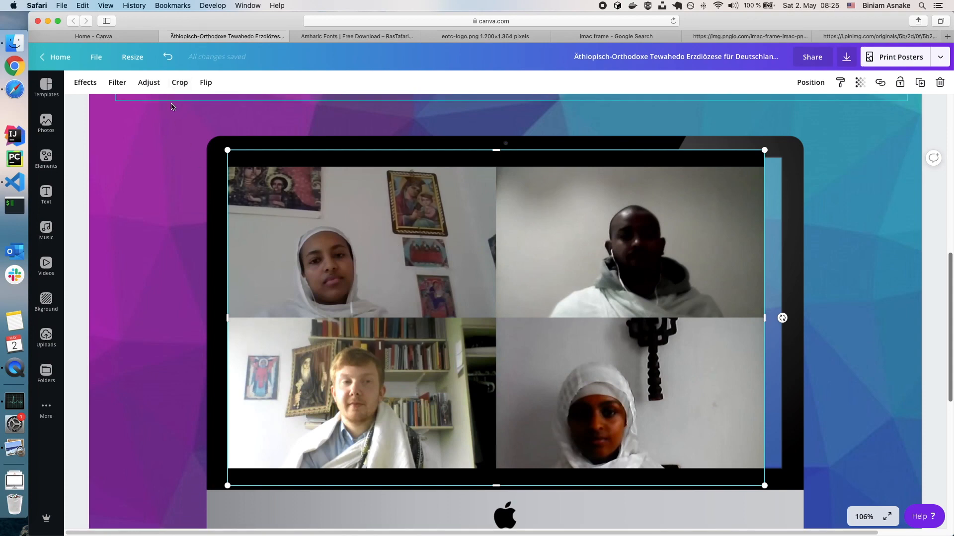
# Crop the black bars off the upper and lower edges of the video-call picture
pyautogui.click(181, 83)
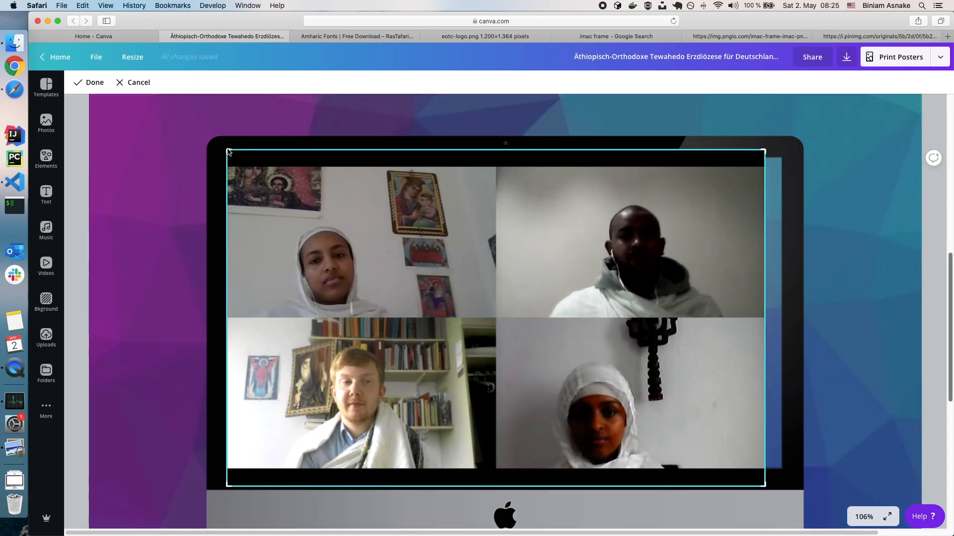
pyautogui.click(175, 157)
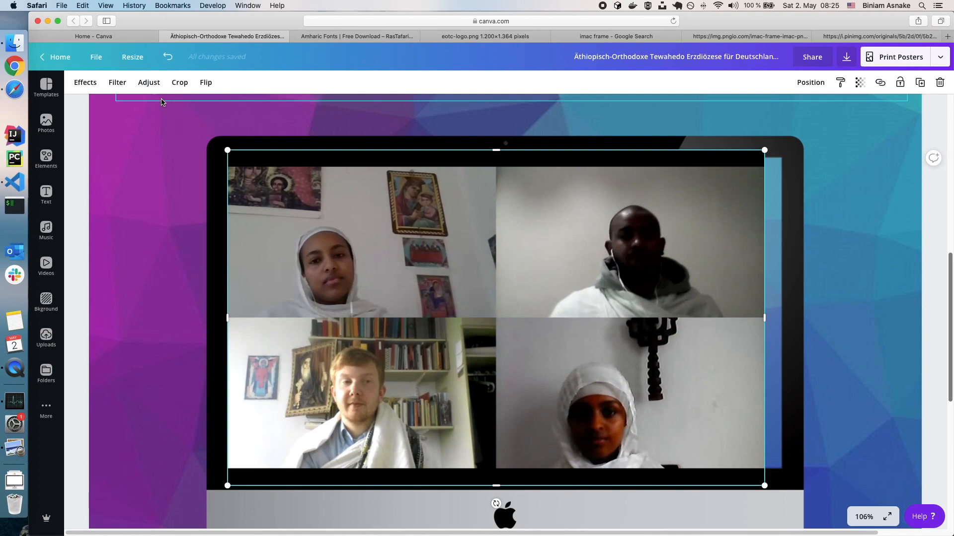
pyautogui.click(180, 83)
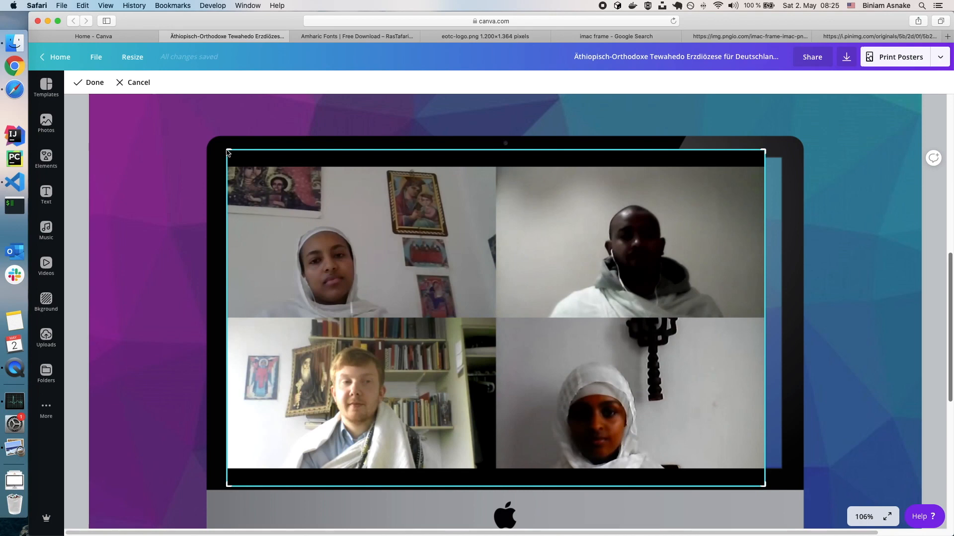
pyautogui.moveTo(228, 152); pyautogui.dragTo(228, 168)
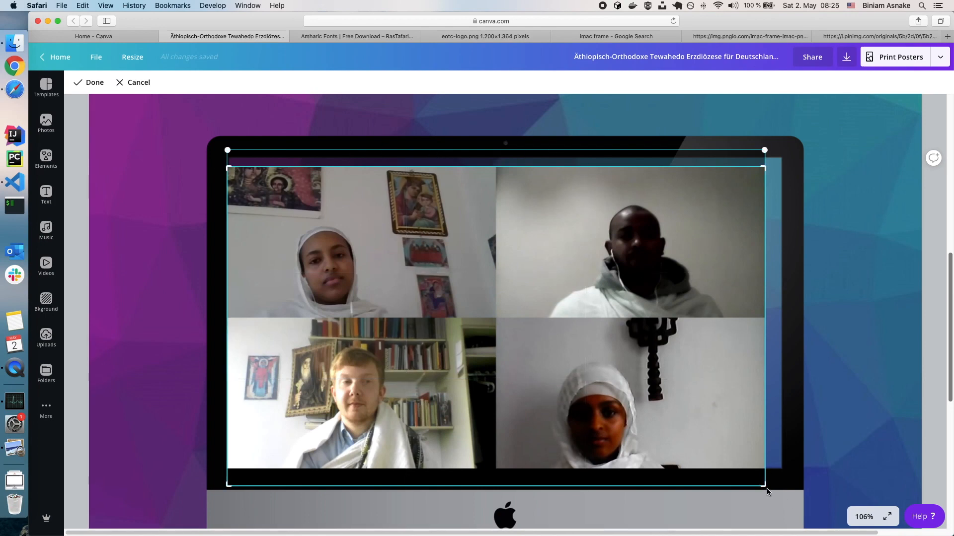
pyautogui.moveTo(766, 489); pyautogui.dragTo(765, 469)
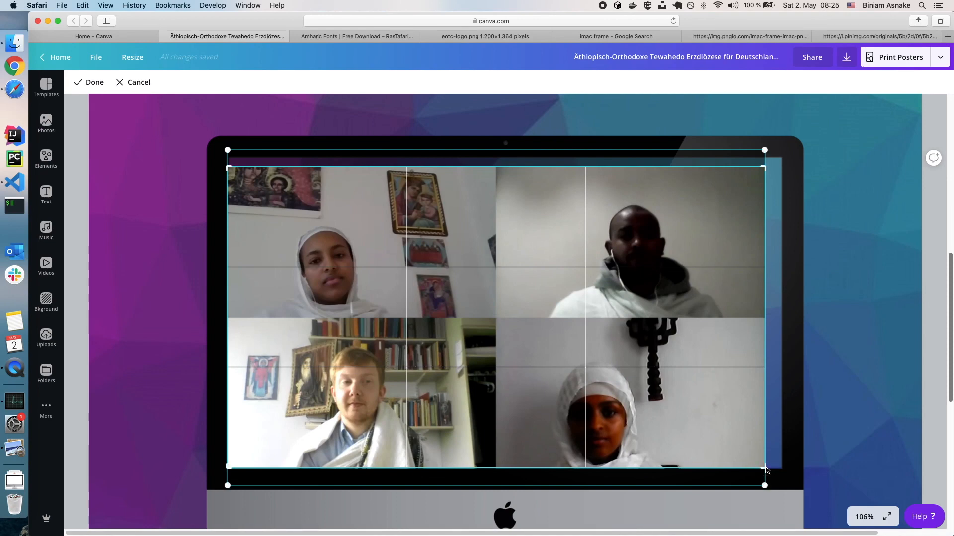
pyautogui.click(94, 83)
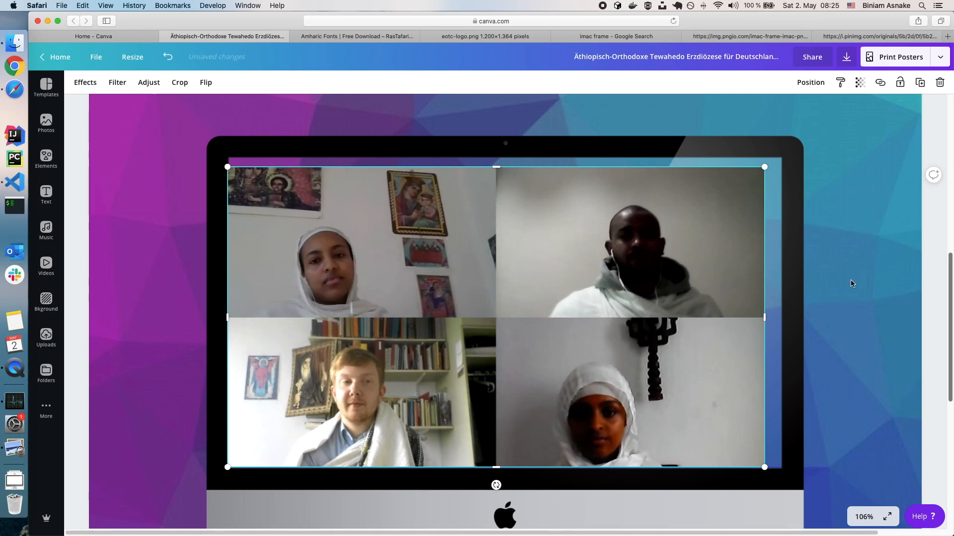
# Align the video-call picture with the iMac screen's upper-left corner and enlarge it to fill the whole screen opening
pyautogui.moveTo(434, 295); pyautogui.dragTo(433, 285)
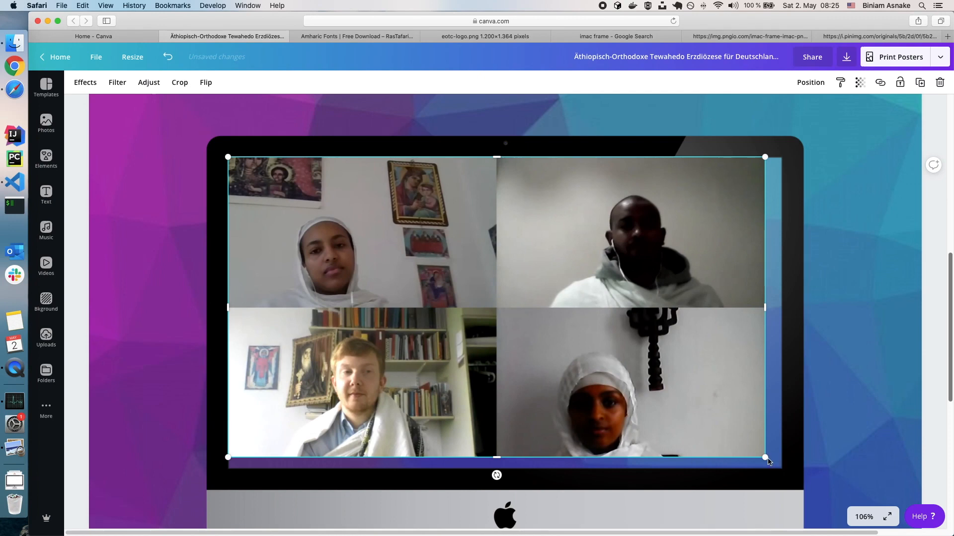
pyautogui.moveTo(764, 457); pyautogui.dragTo(781, 471)
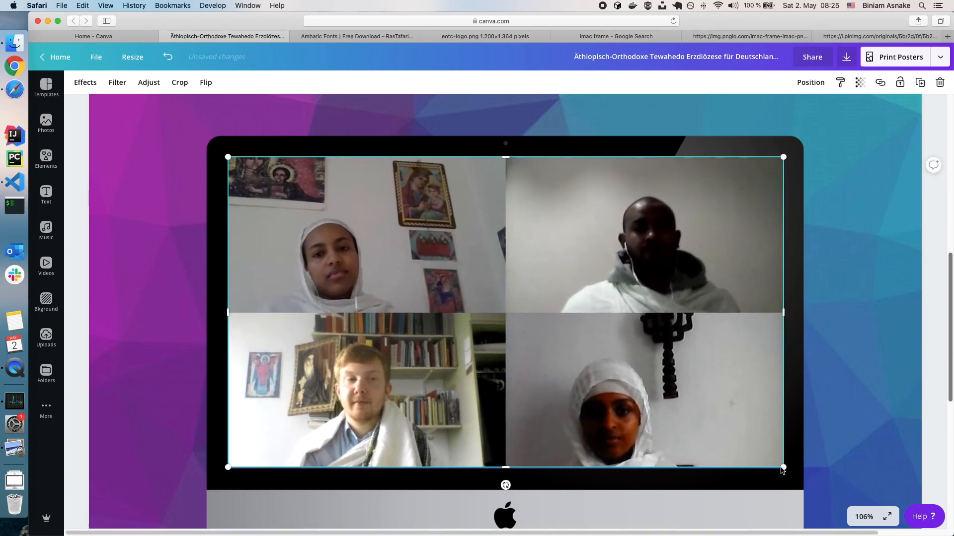
pyautogui.click(883, 396)
# Try filters such as Epic, Greyscale, Drama, Dalliance, Peony, Whimsical and Afterglow on the video-call picture, ending with None
pyautogui.click(385, 288)
pyautogui.click(120, 85)
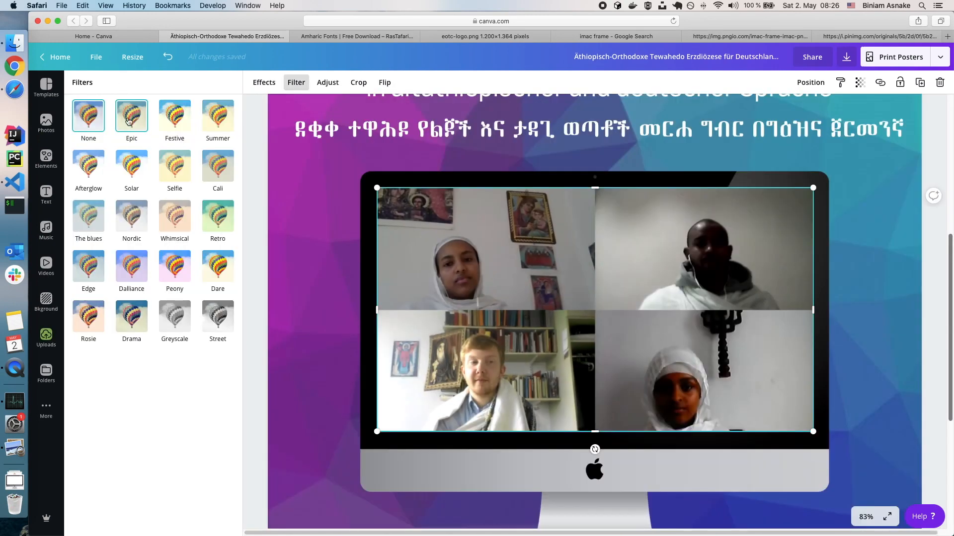
pyautogui.click(129, 121)
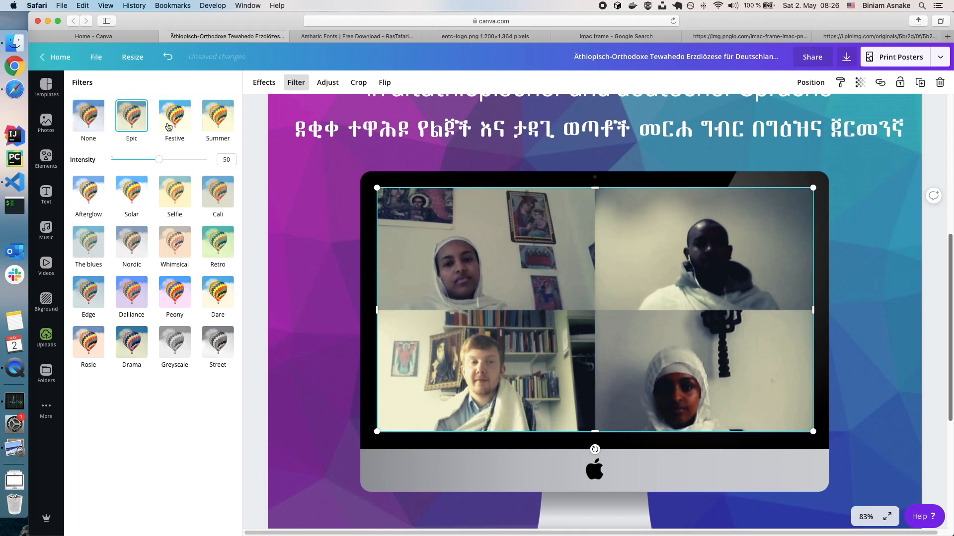
pyautogui.click(177, 345)
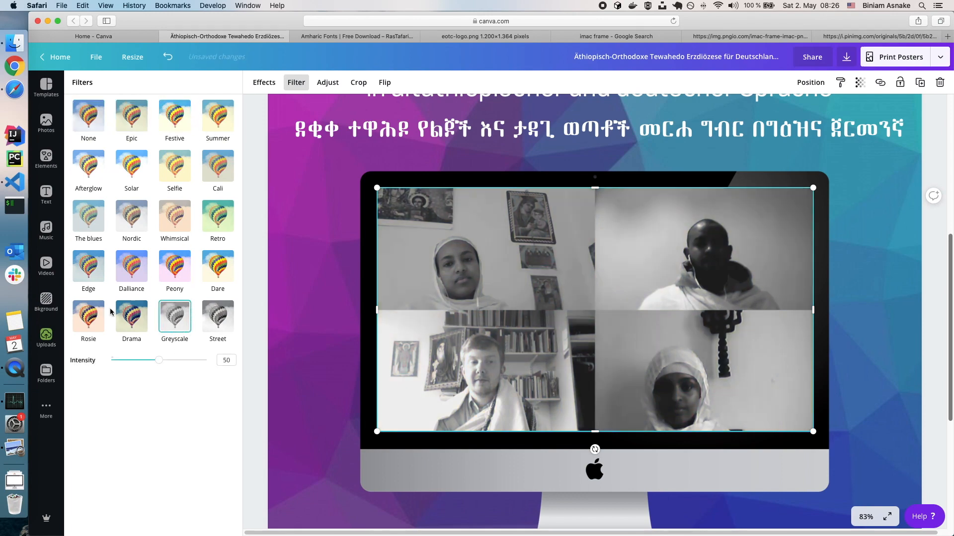
pyautogui.click(127, 331)
pyautogui.click(88, 318)
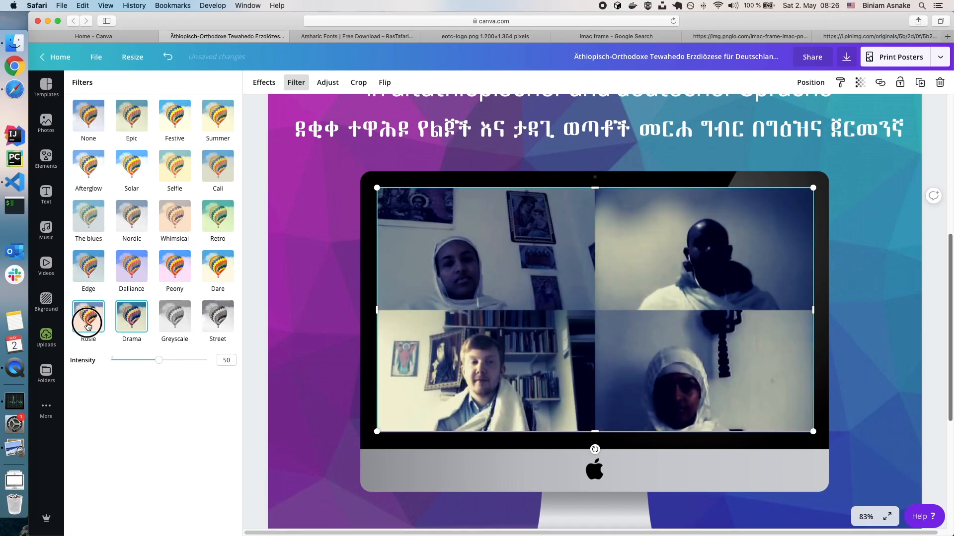
pyautogui.click(140, 267)
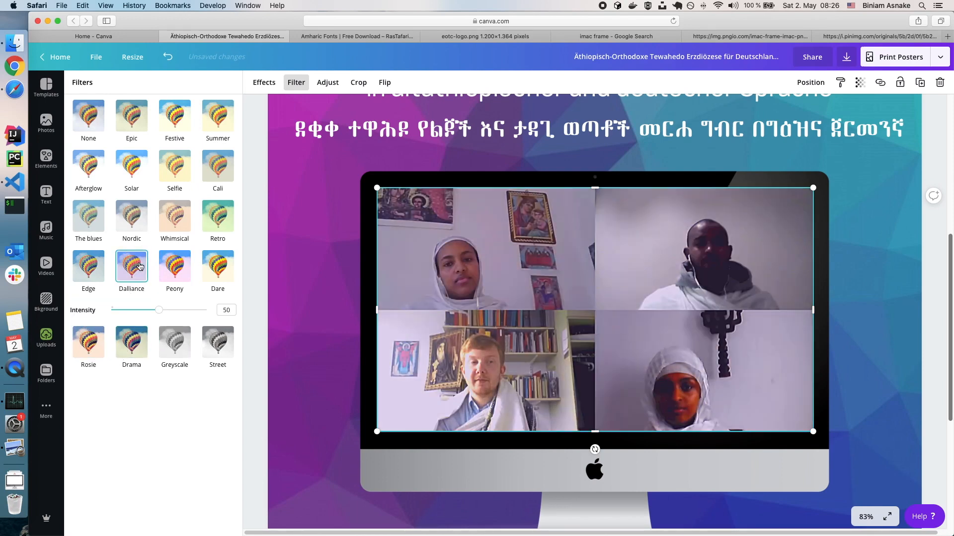
pyautogui.click(177, 266)
pyautogui.click(217, 267)
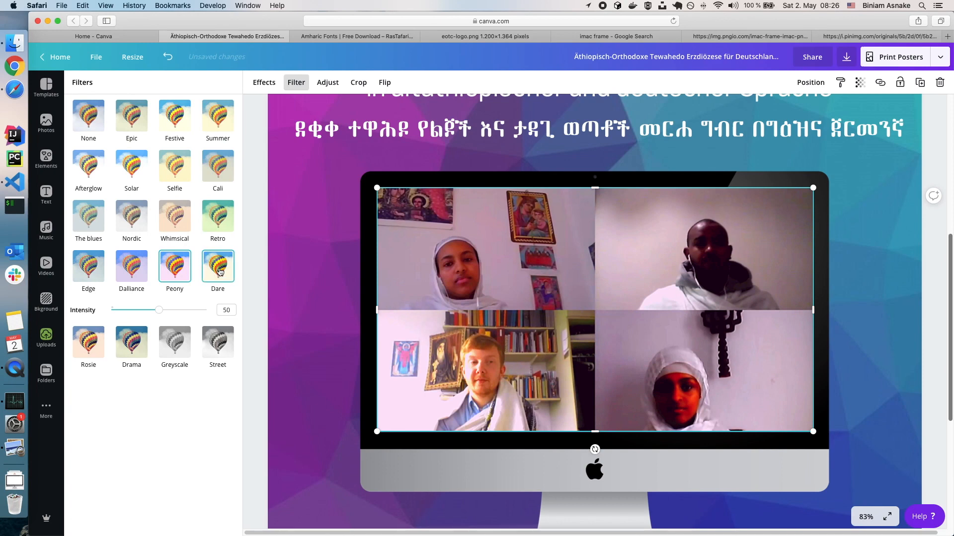
pyautogui.click(213, 215)
pyautogui.click(183, 213)
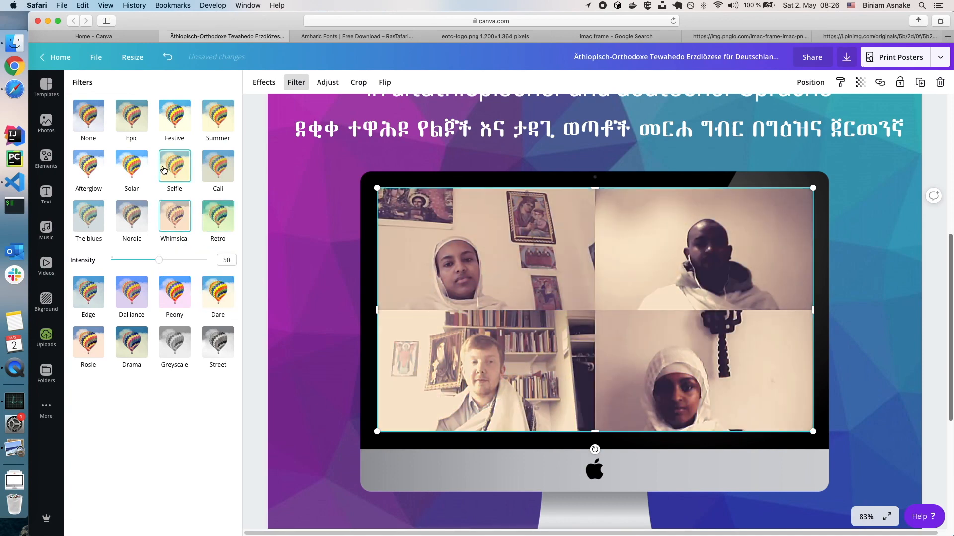
pyautogui.click(164, 170)
pyautogui.click(131, 141)
pyautogui.click(88, 168)
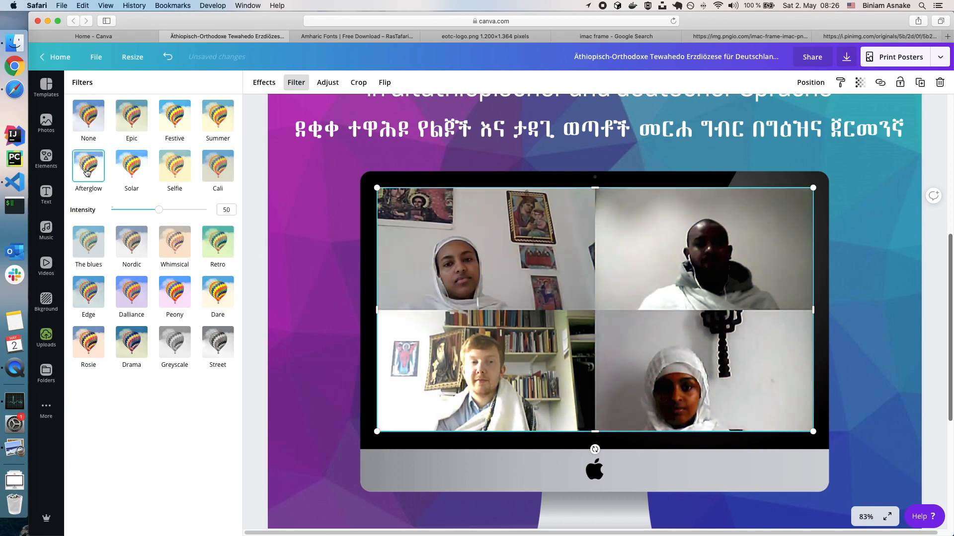
pyautogui.click(87, 124)
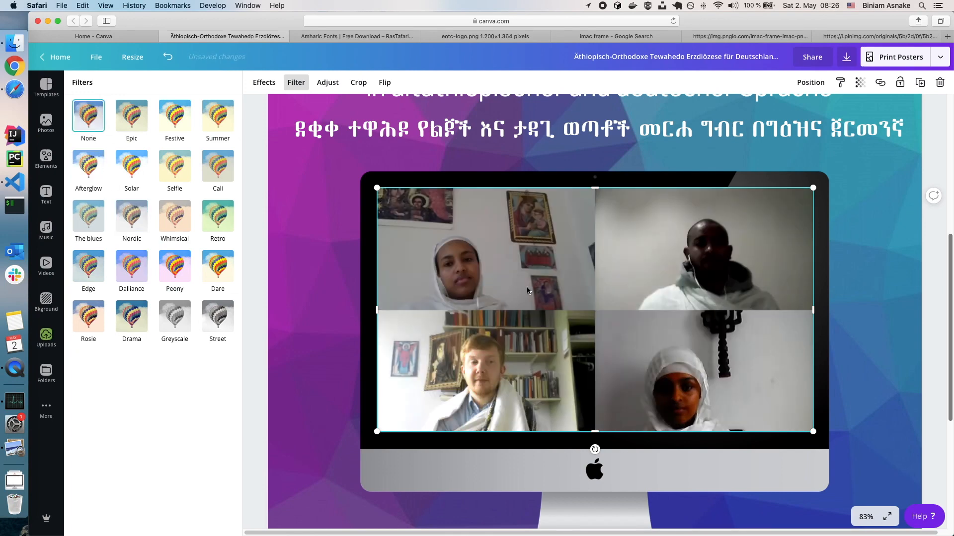
# Try brightness 13, contrast -100 and saturation 31 on the video-call picture, and reset the adjustments
pyautogui.click(326, 82)
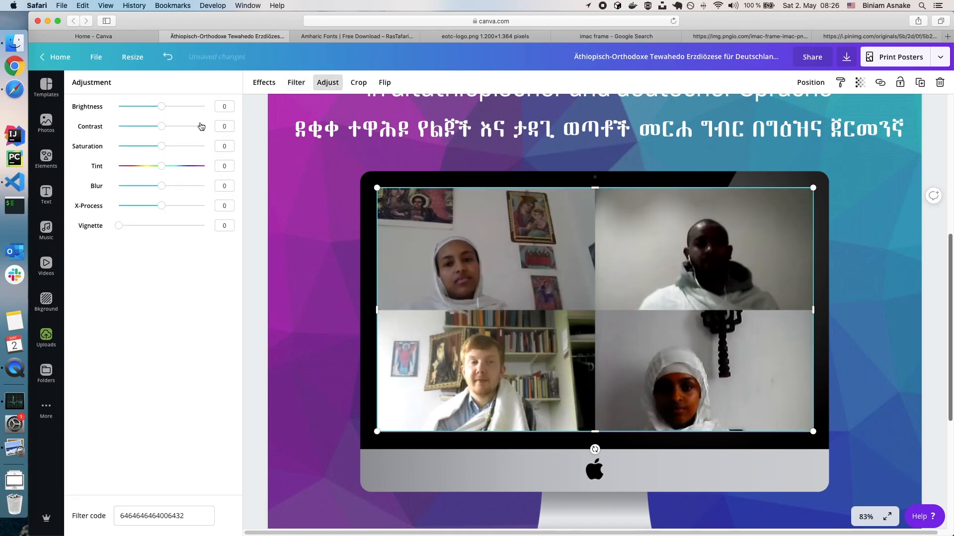
pyautogui.moveTo(154, 108); pyautogui.dragTo(108, 135)
pyautogui.moveTo(164, 146)
pyautogui.mouseDown()
pyautogui.moveTo(99, 161)
pyautogui.moveTo(176, 158)
pyautogui.mouseUp()
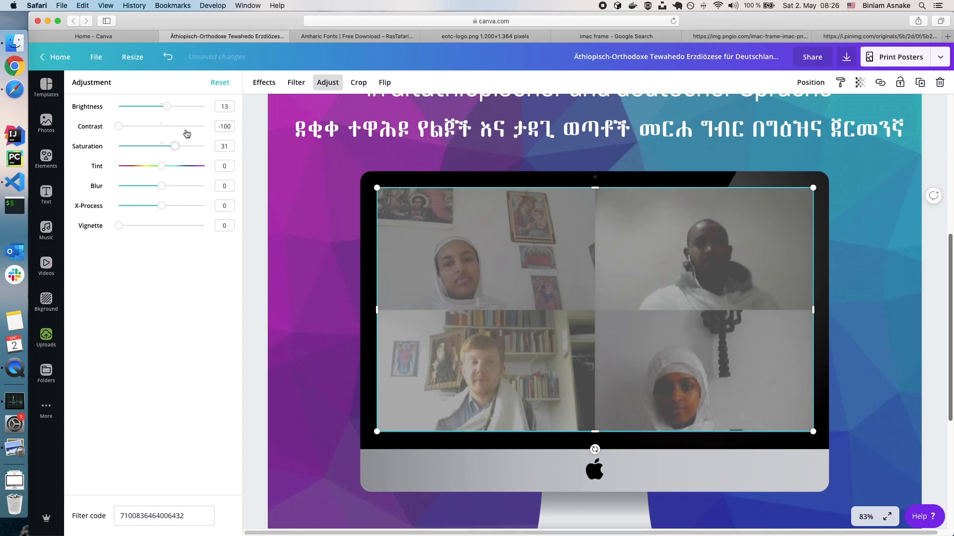
pyautogui.click(220, 83)
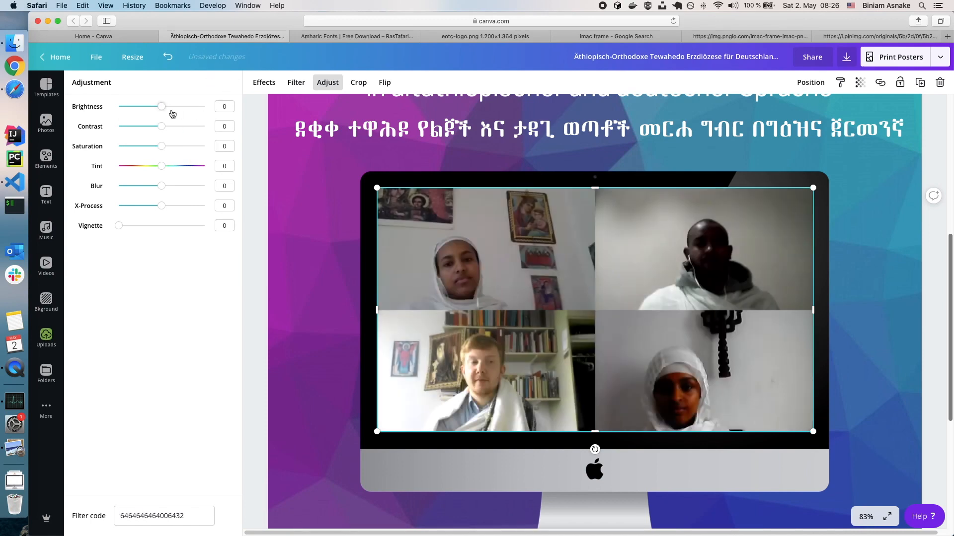
# Set the video-call picture's brightness to 20
pyautogui.moveTo(161, 108); pyautogui.dragTo(171, 111)
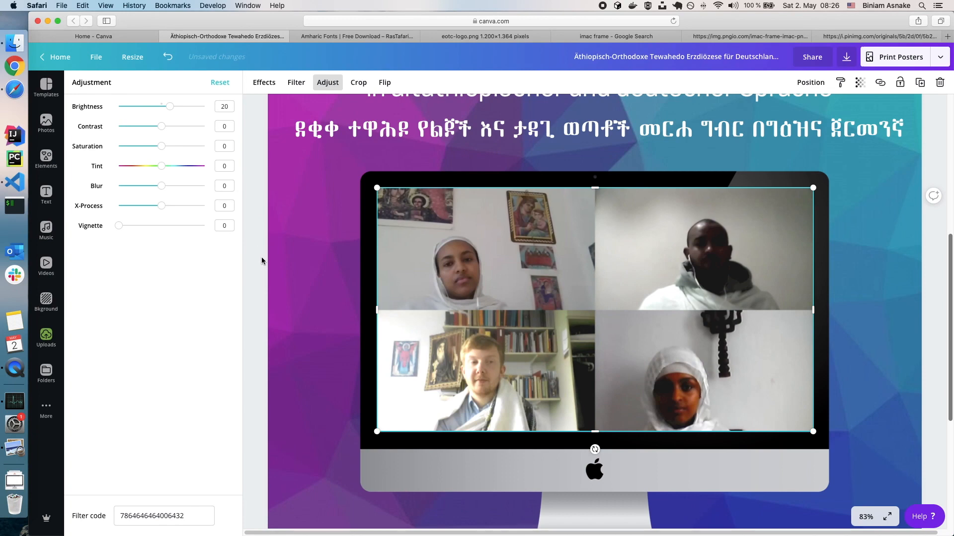
# Compare the whole poster with the reference in Preview, examining its YouTube and LIVE badges, hashtag and date block
pyautogui.click(250, 314)
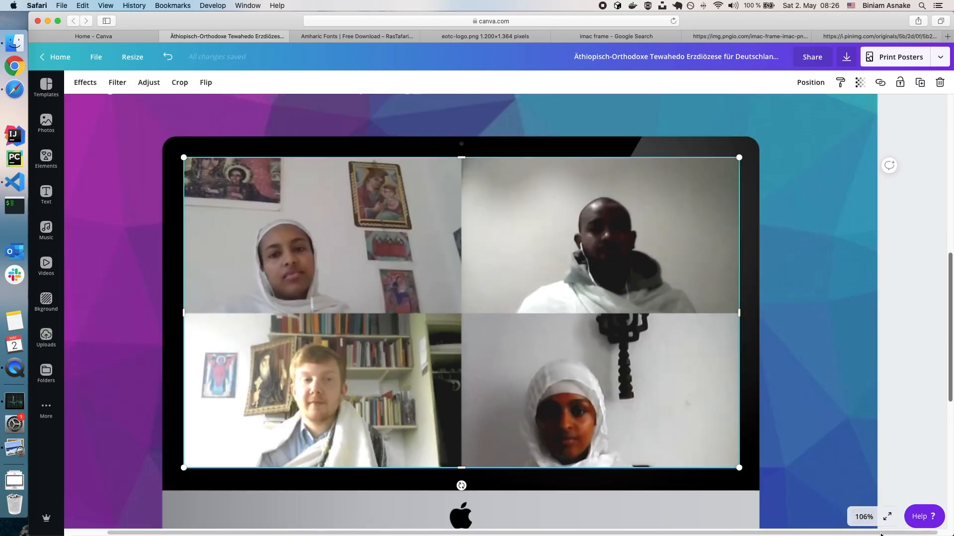
pyautogui.click(866, 518)
pyautogui.click(865, 476)
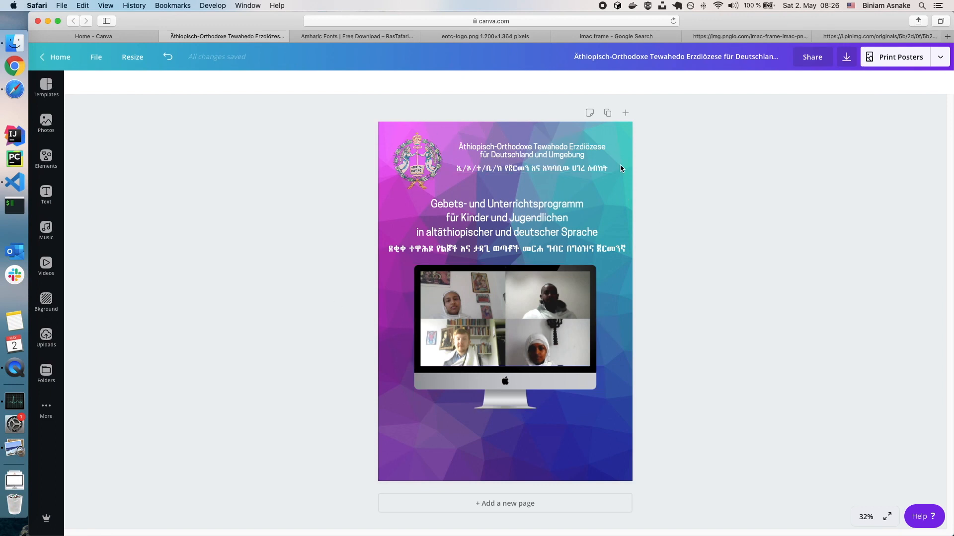
pyautogui.click(17, 444)
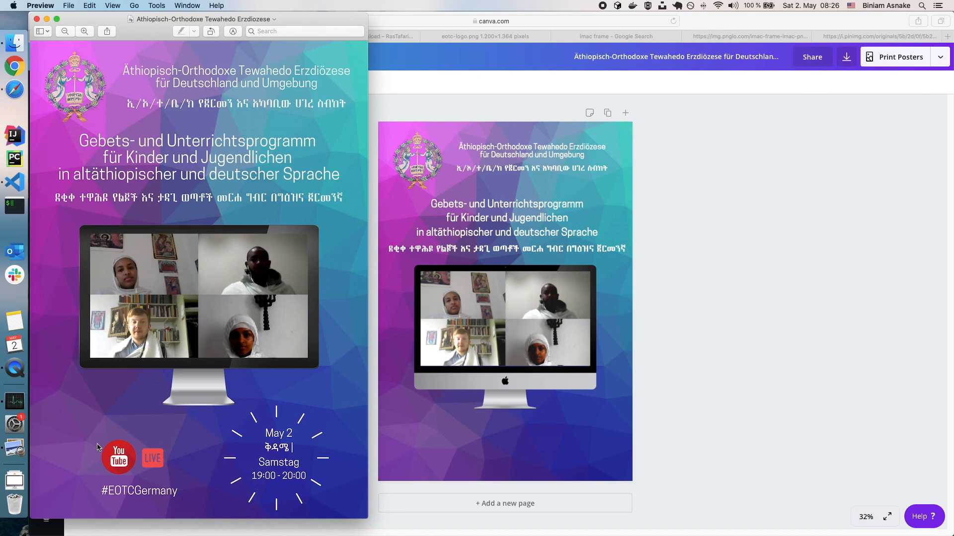
pyautogui.moveTo(91, 414); pyautogui.dragTo(199, 508)
pyautogui.click(281, 435)
pyautogui.moveTo(206, 398); pyautogui.dragTo(337, 509)
pyautogui.click(779, 374)
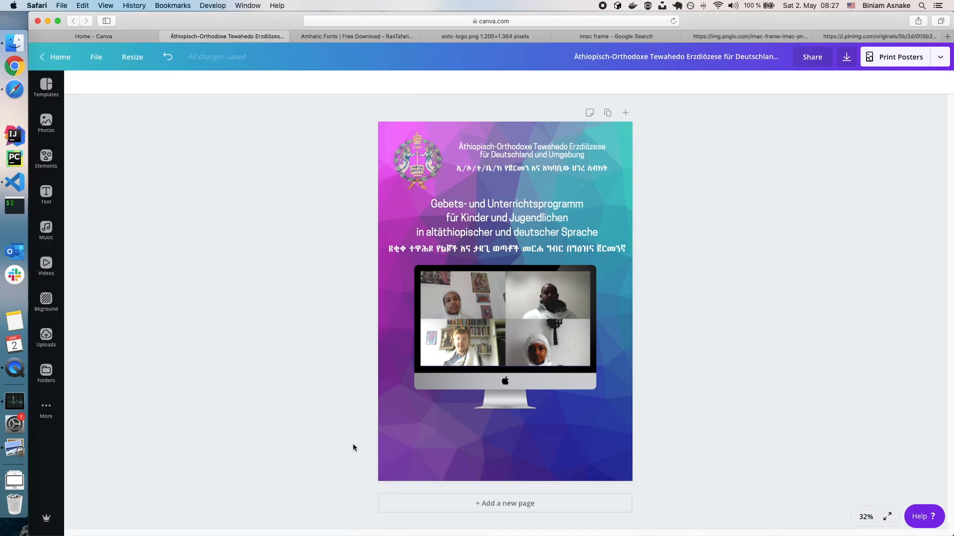
# Search Google Images for "youtube" and check the logo style in the reference poster in Preview
pyautogui.click(52, 164)
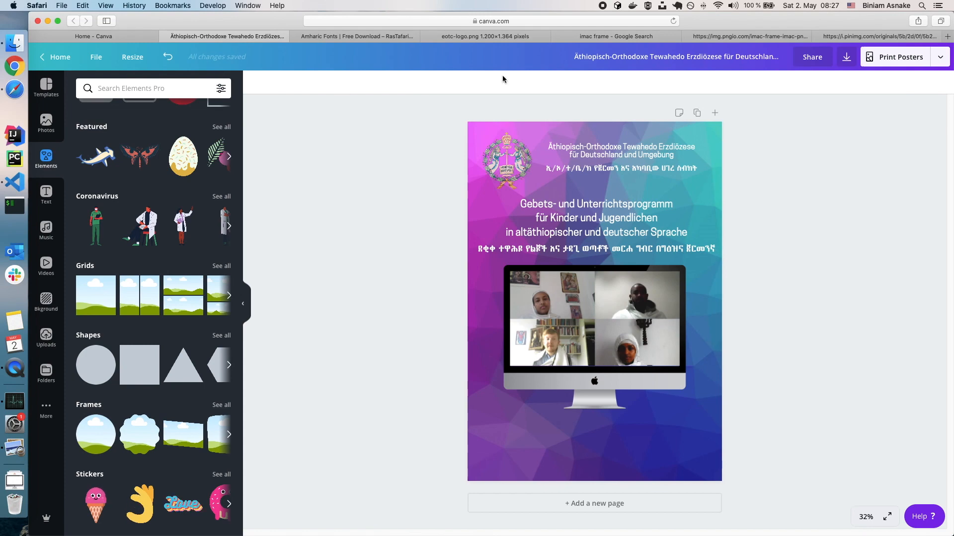
pyautogui.click(600, 36)
pyautogui.tripleClick(146, 64)
pyautogui.write('youtube')
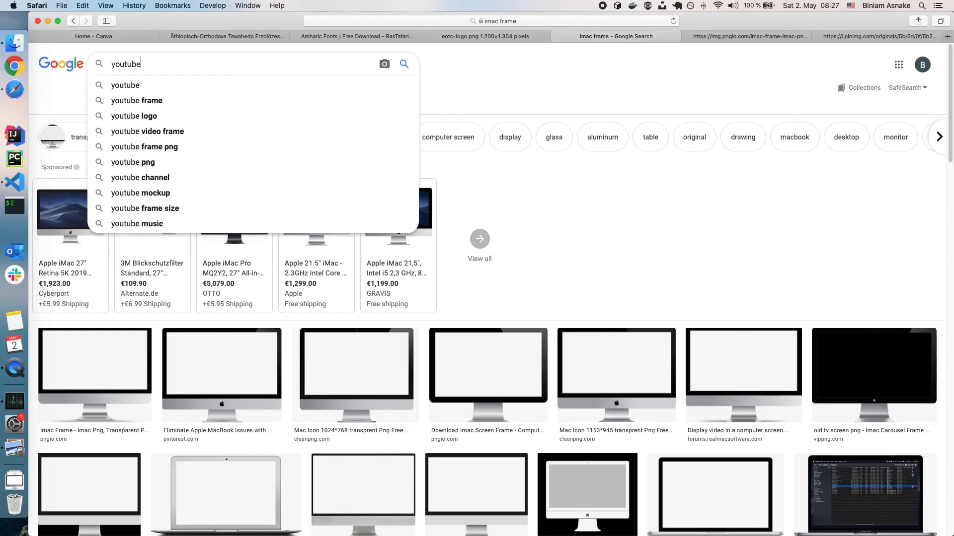
pyautogui.press('Return')
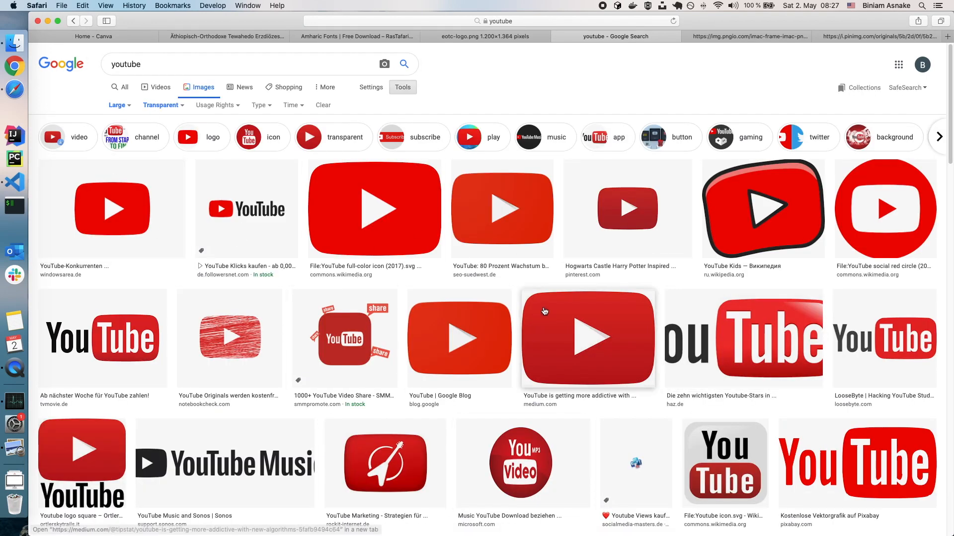
pyautogui.press('super+Tab')
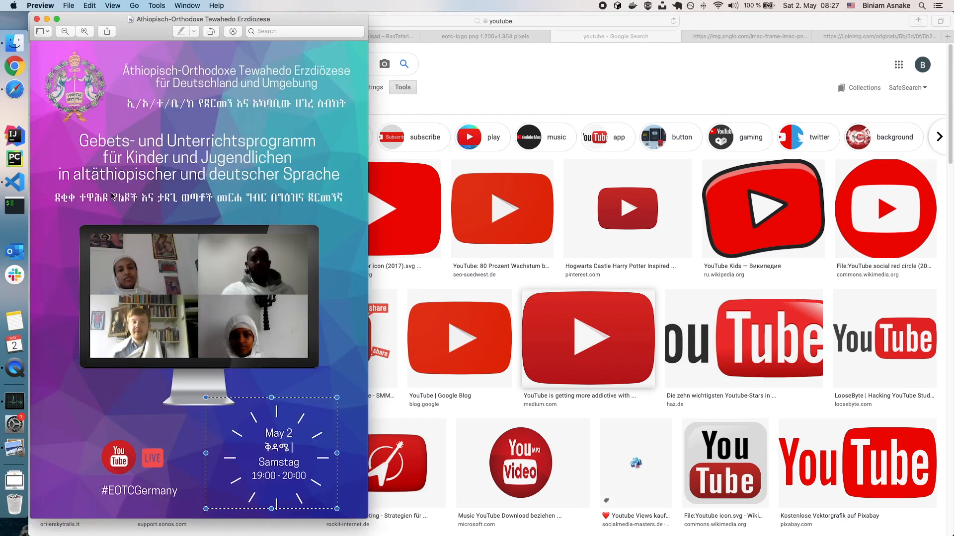
pyautogui.click(16, 88)
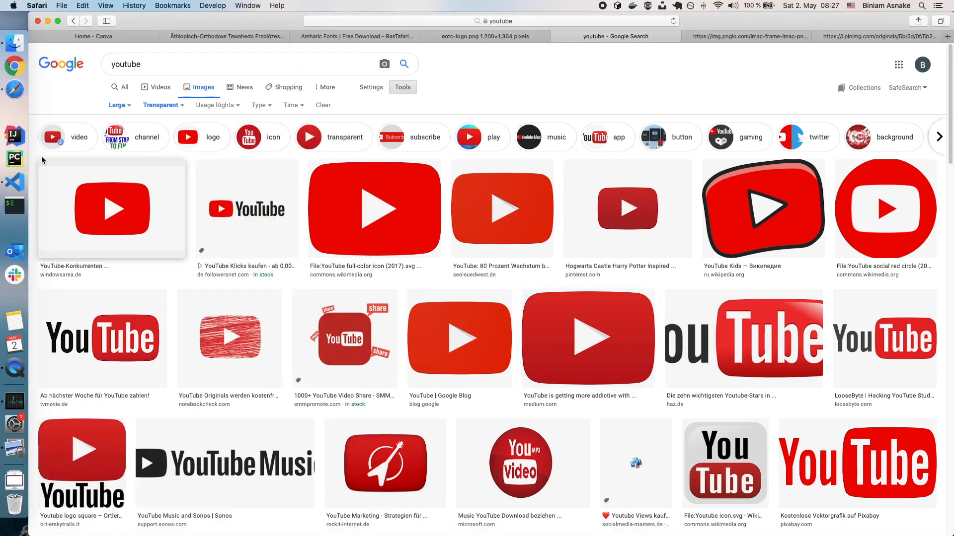
# Return to Canva, search the elements for "youtube" and check the reference poster's YouTube logo again
pyautogui.click(237, 37)
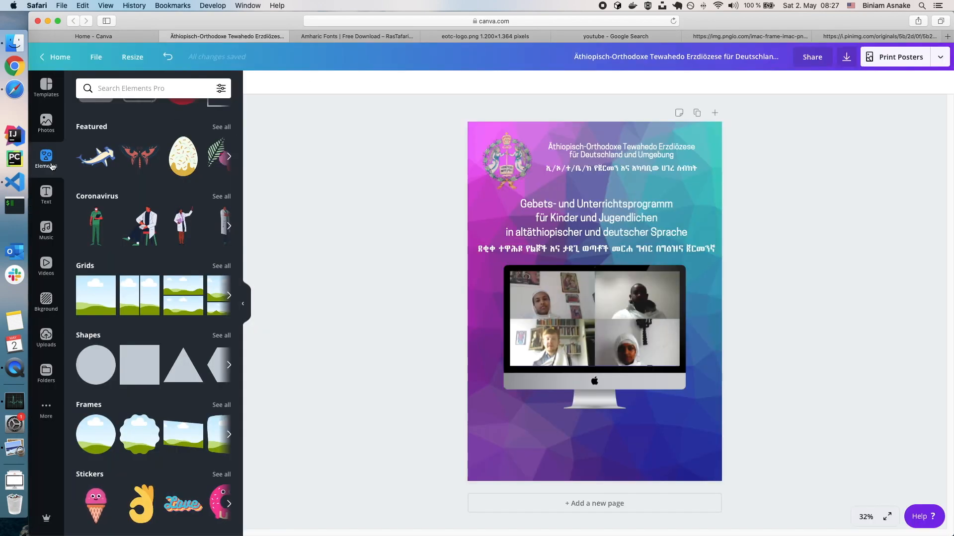
pyautogui.click(111, 86)
pyautogui.write('youtube')
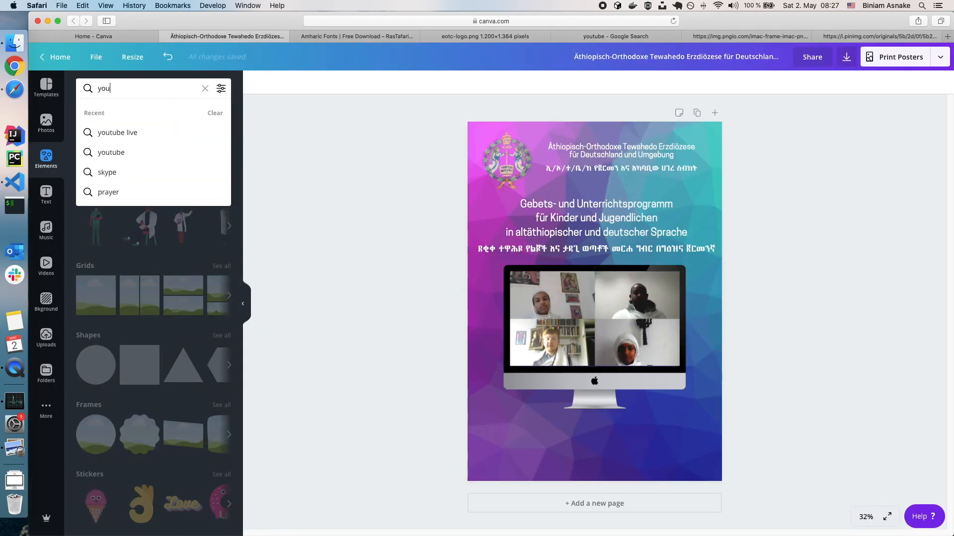
pyautogui.press('Return')
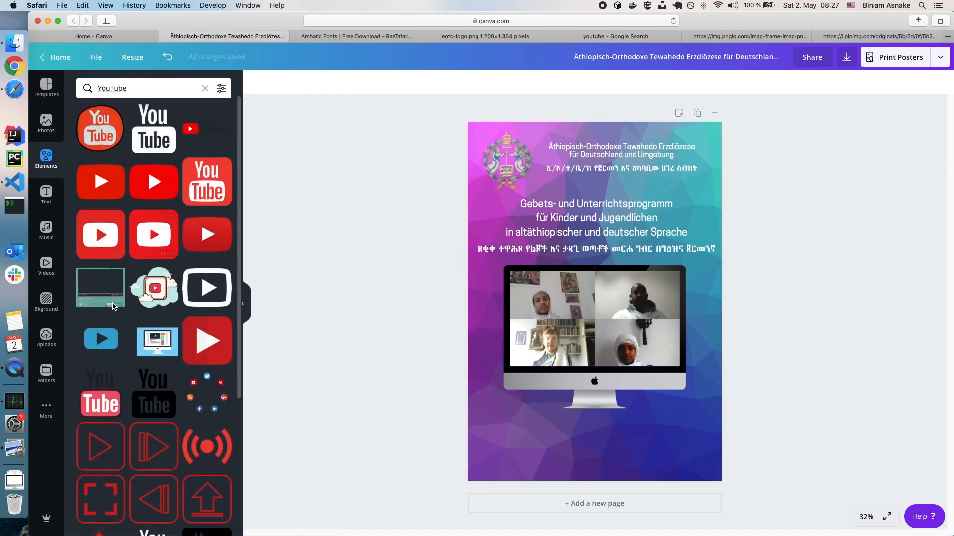
pyautogui.click(14, 449)
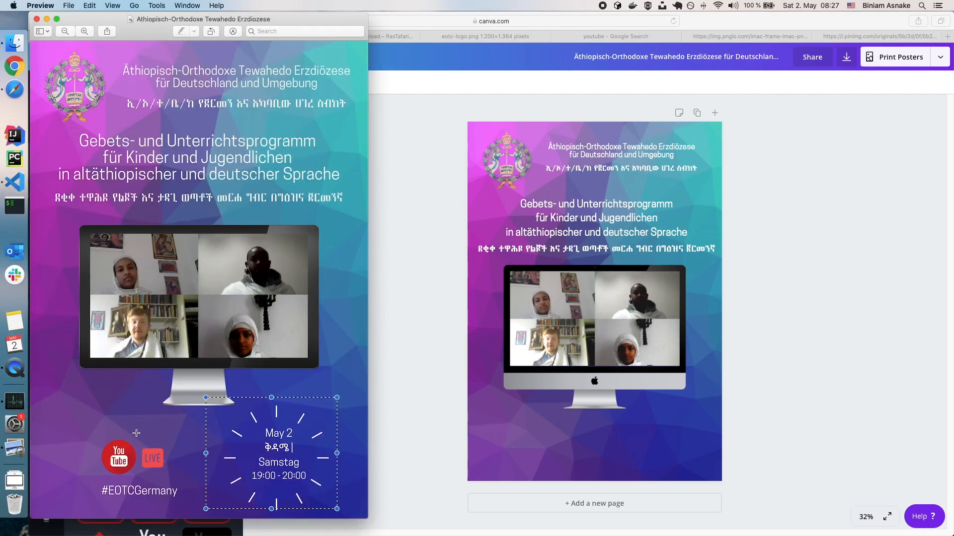
pyautogui.click(375, 362)
# Add the red rounded-square YouTube logo from the results and place it, scaled down, in the poster's lower-left corner
pyautogui.scroll(-10, 182, 311)
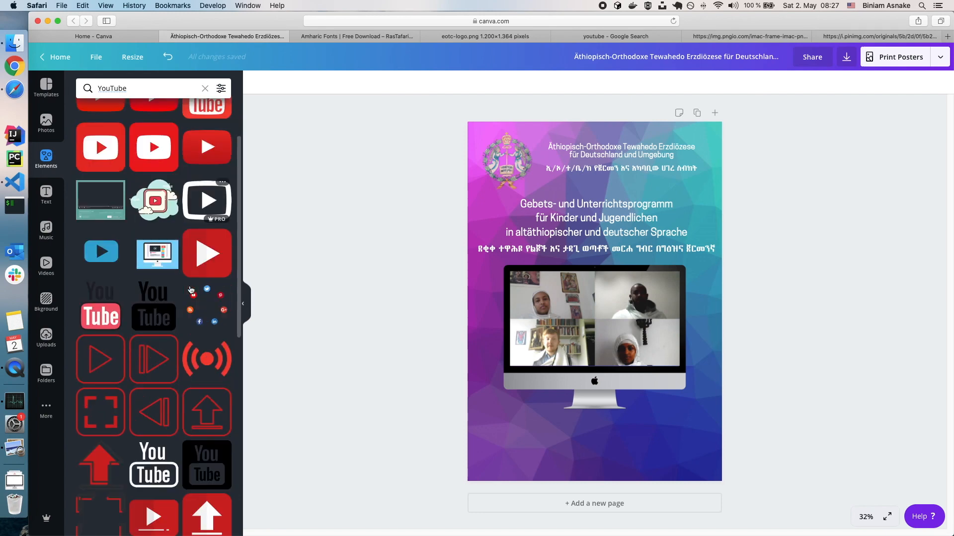
pyautogui.scroll(-10, 191, 283)
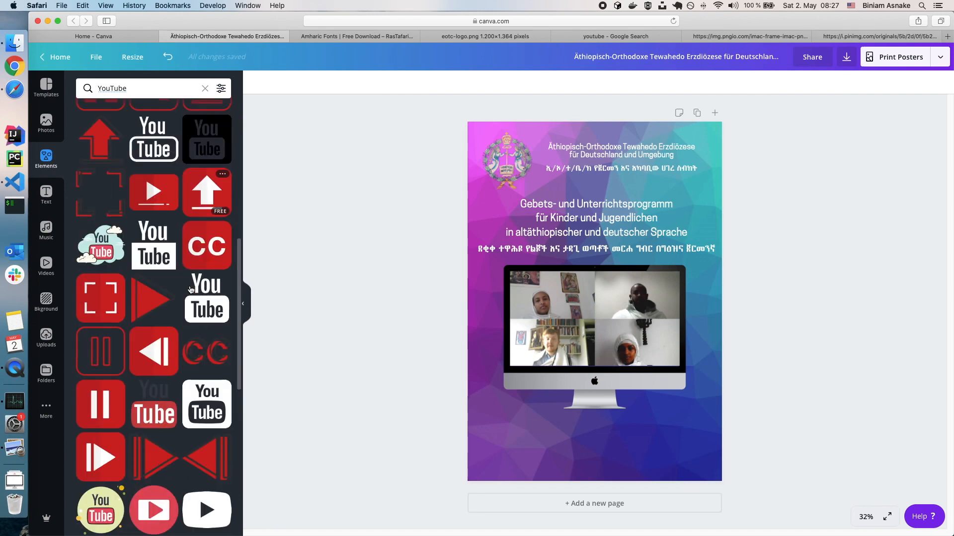
pyautogui.scroll(-12, 195, 272)
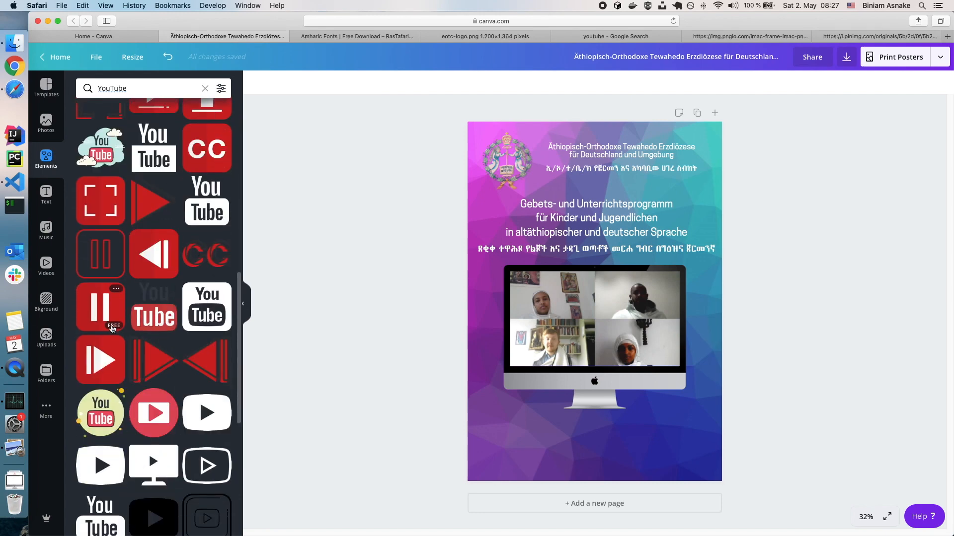
pyautogui.scroll(-20, 113, 328)
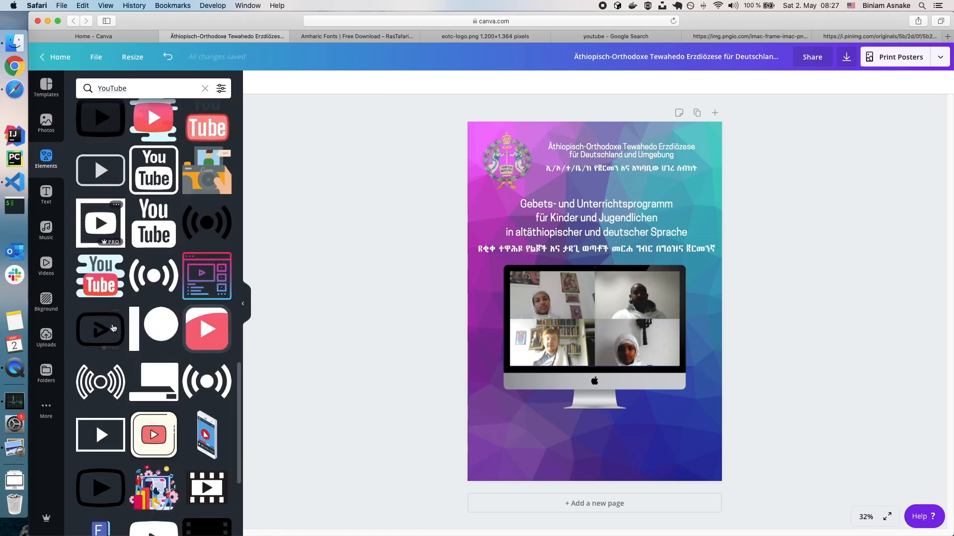
pyautogui.scroll(20, 113, 328)
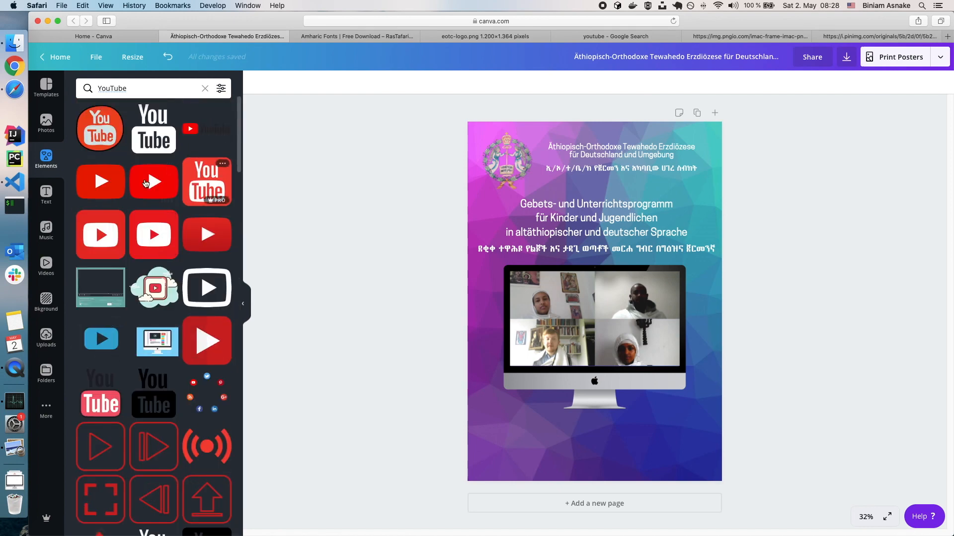
pyautogui.scroll(-4, 127, 376)
pyautogui.scroll(-6, 127, 376)
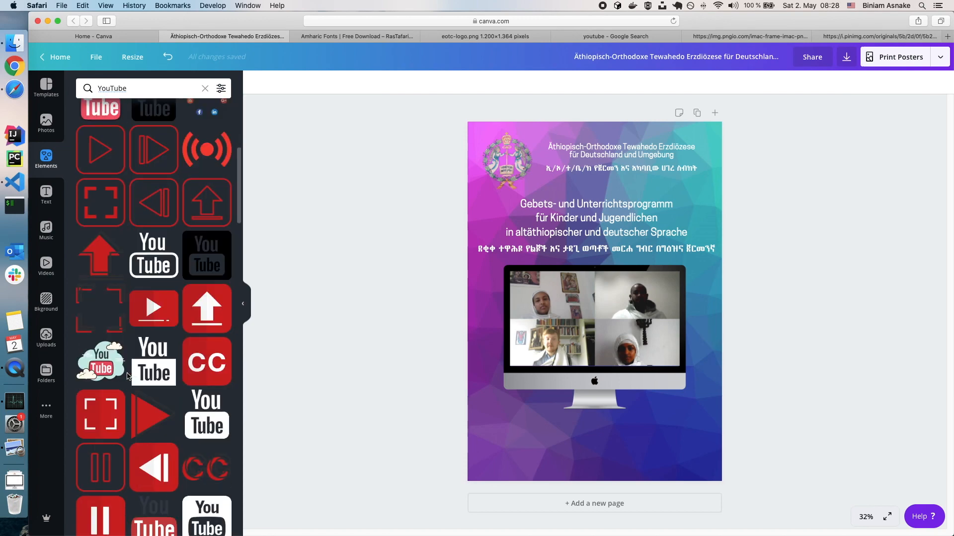
pyautogui.scroll(10, 128, 376)
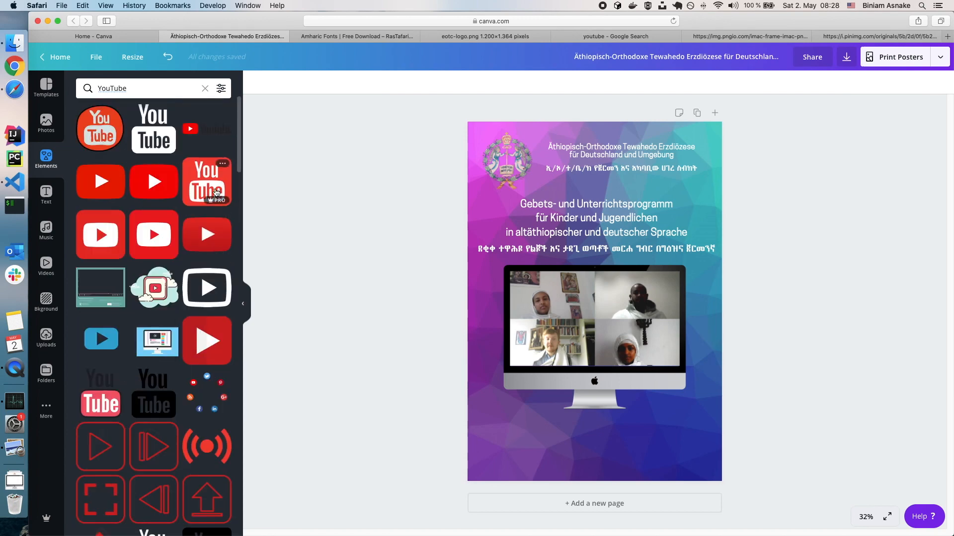
pyautogui.click(210, 184)
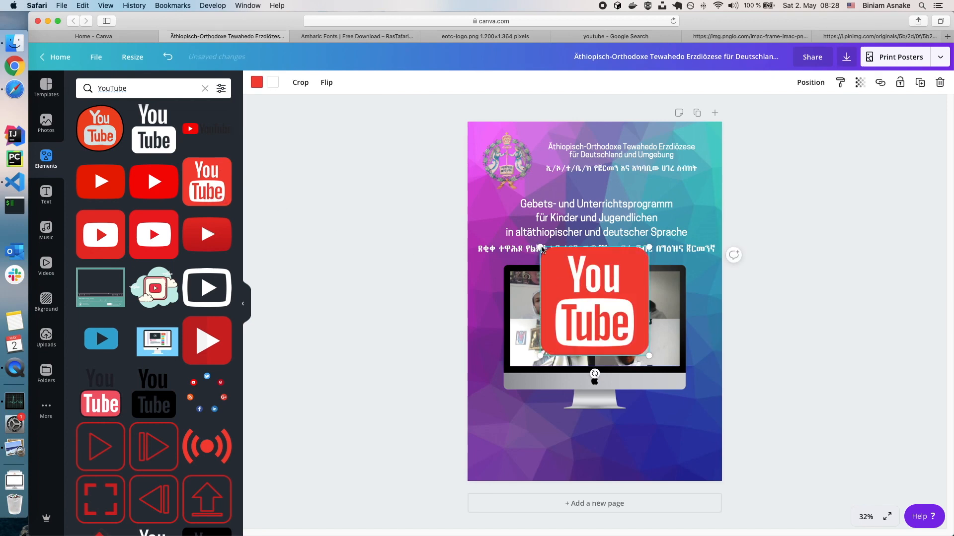
pyautogui.moveTo(540, 248); pyautogui.dragTo(495, 448)
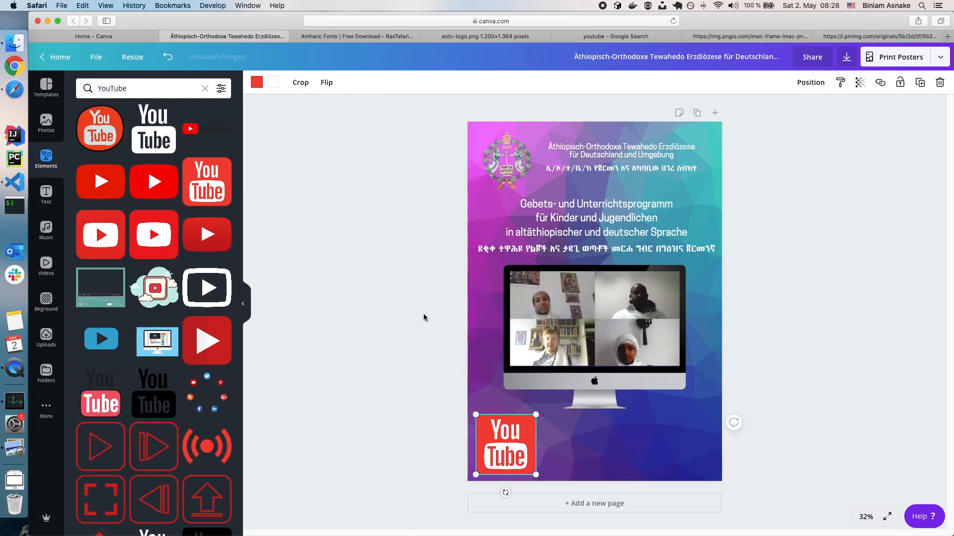
# Search the elements for "live", add the solid grey LIVE badge and place it over the iMac stand, by the YouTube logo
pyautogui.click(149, 90)
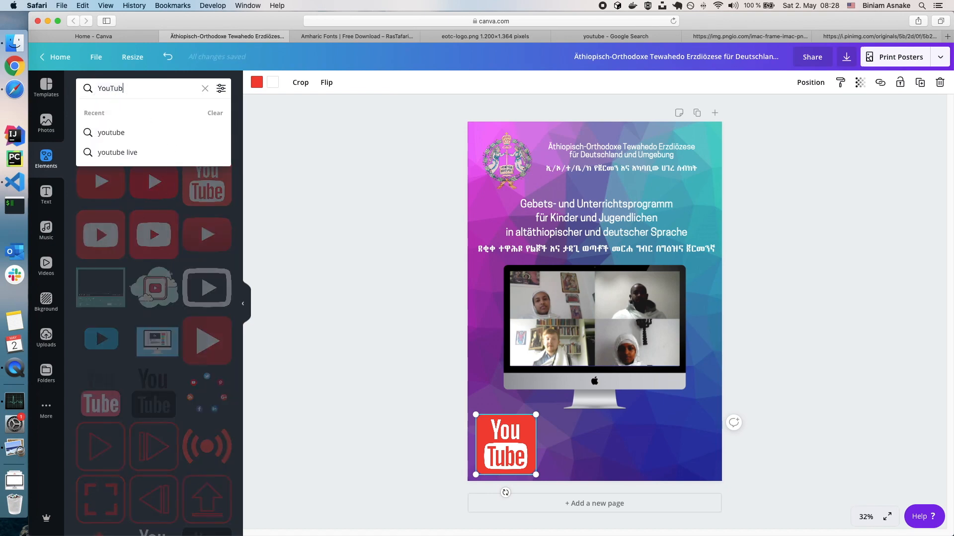
pyautogui.press('BackSpace')
pyautogui.press('BackSpace')
pyautogui.press('BackSpace')
pyautogui.write('li')
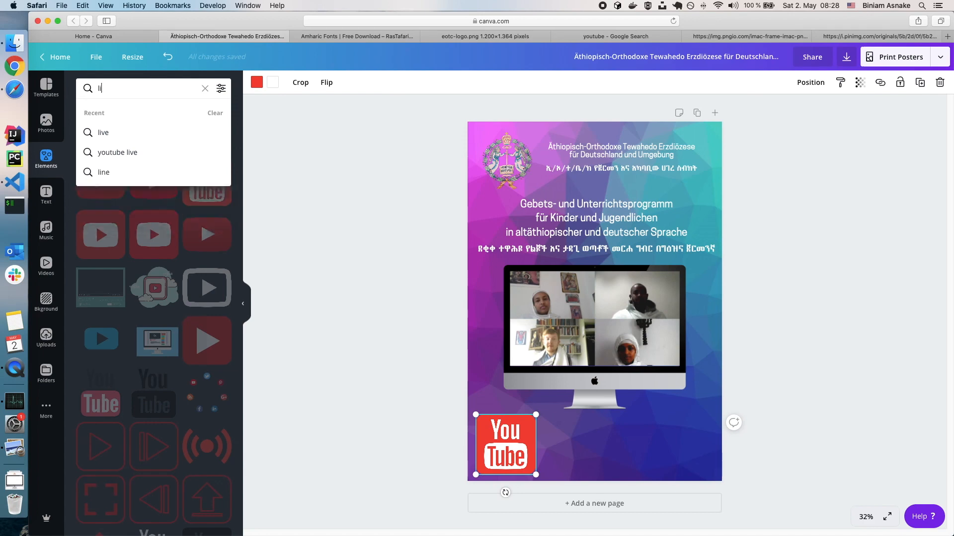
pyautogui.write('ve')
pyautogui.press('Return')
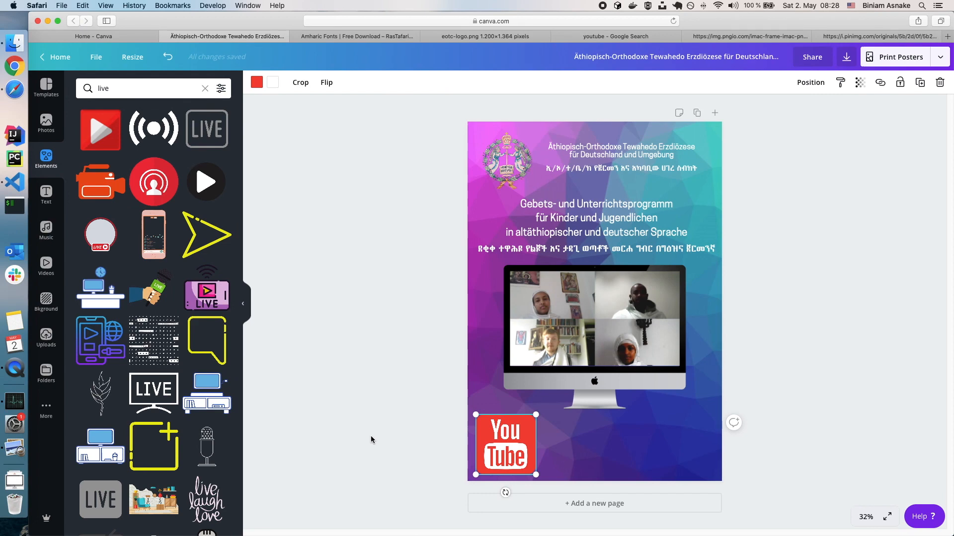
pyautogui.click(106, 500)
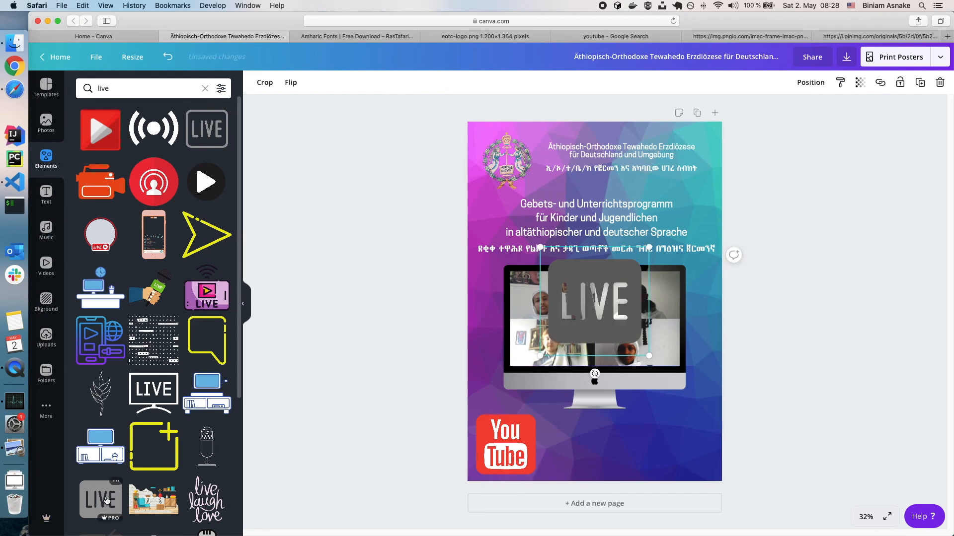
pyautogui.moveTo(601, 325); pyautogui.dragTo(583, 445)
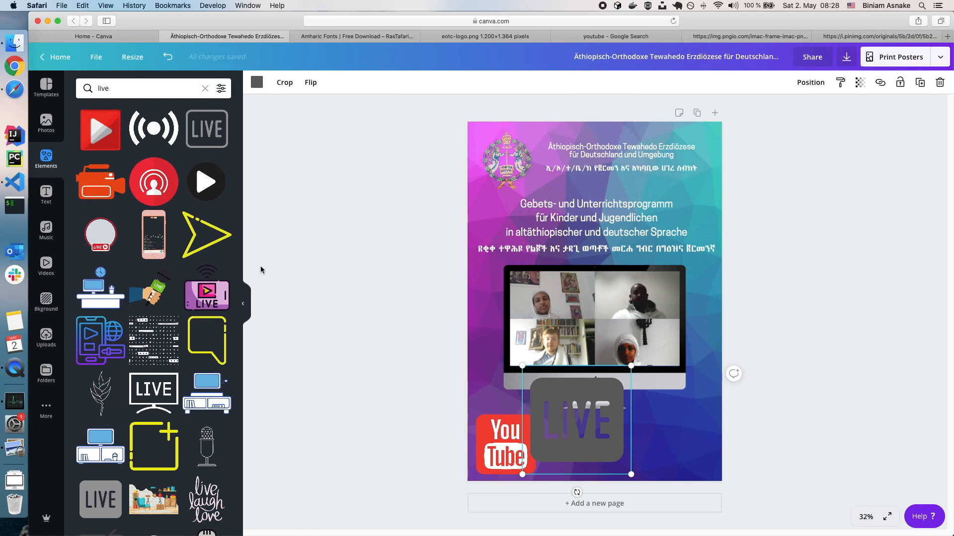
# Shift the LIVE badge clear of the YouTube logo and recolour it with the bright red default colour
pyautogui.click(247, 306)
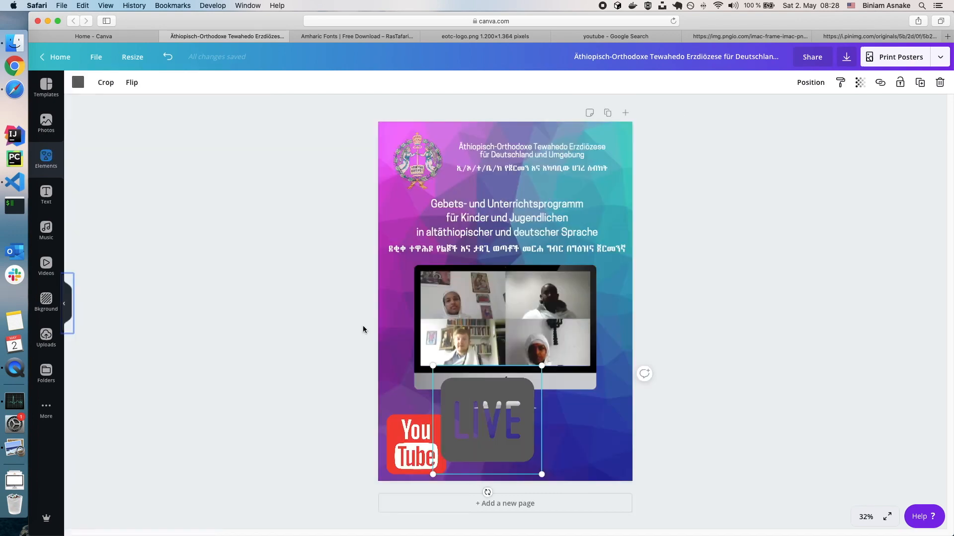
pyautogui.click(865, 518)
pyautogui.click(854, 489)
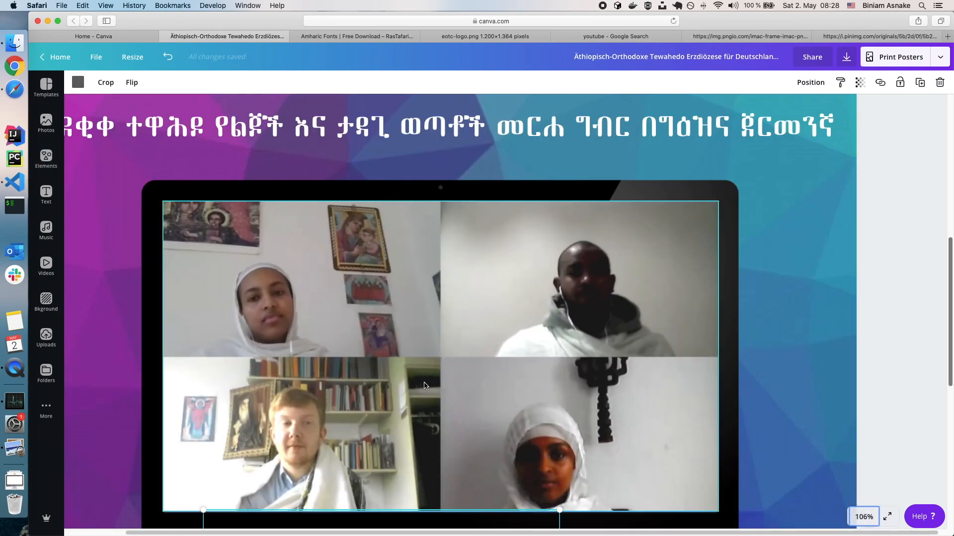
pyautogui.scroll(-6, 425, 385)
pyautogui.scroll(-2, 425, 386)
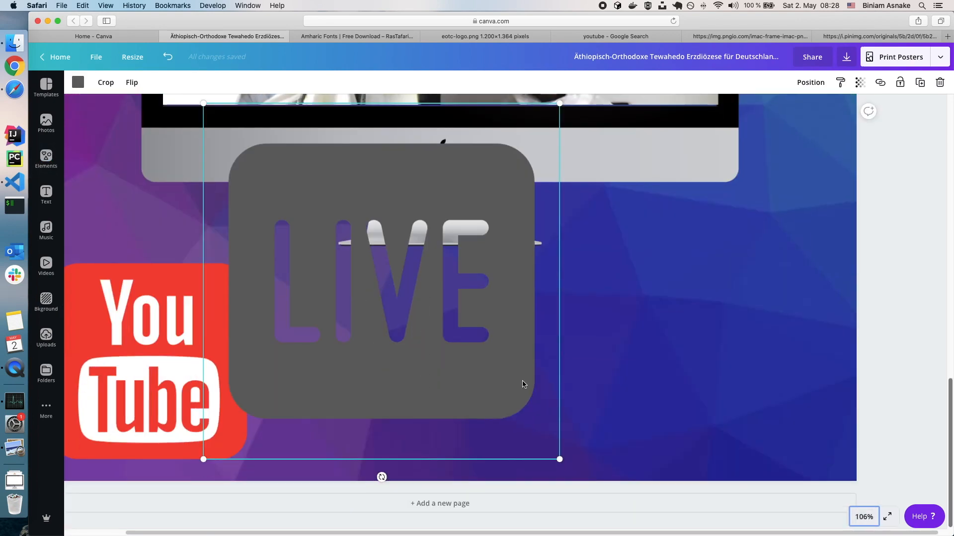
pyautogui.click(862, 517)
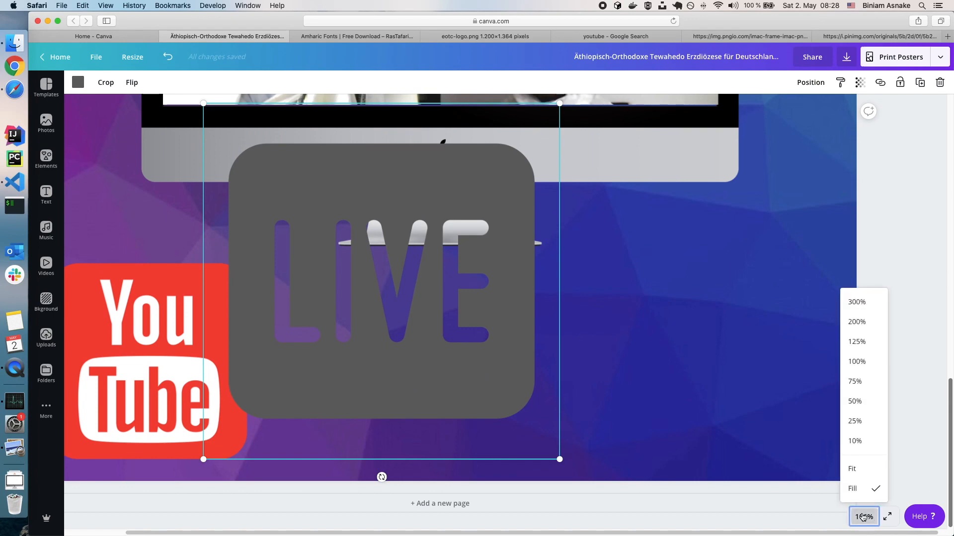
pyautogui.click(867, 384)
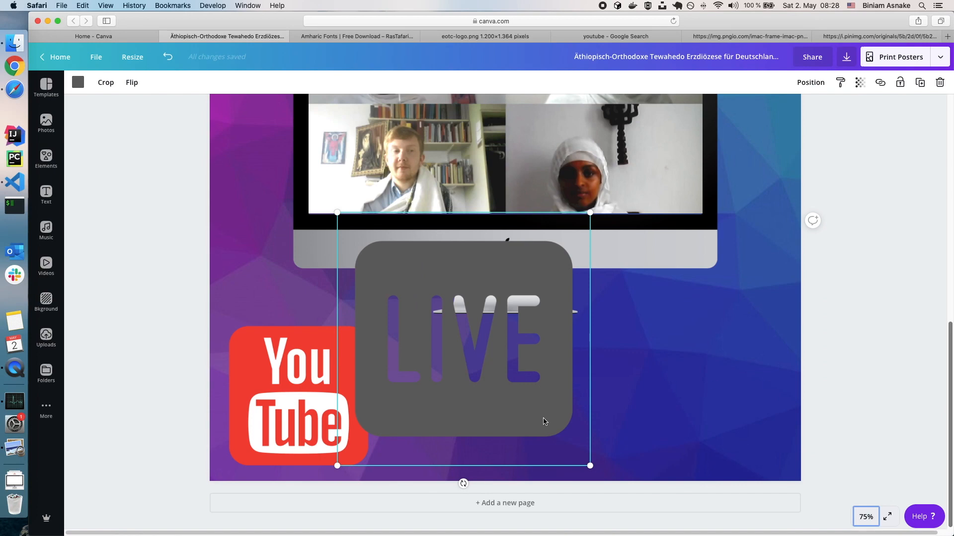
pyautogui.moveTo(484, 426); pyautogui.dragTo(523, 432)
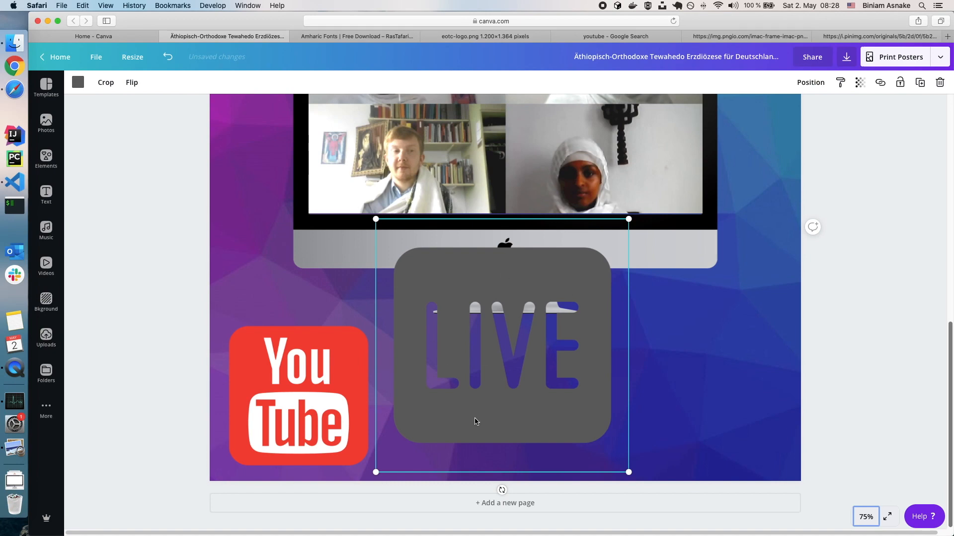
pyautogui.click(78, 82)
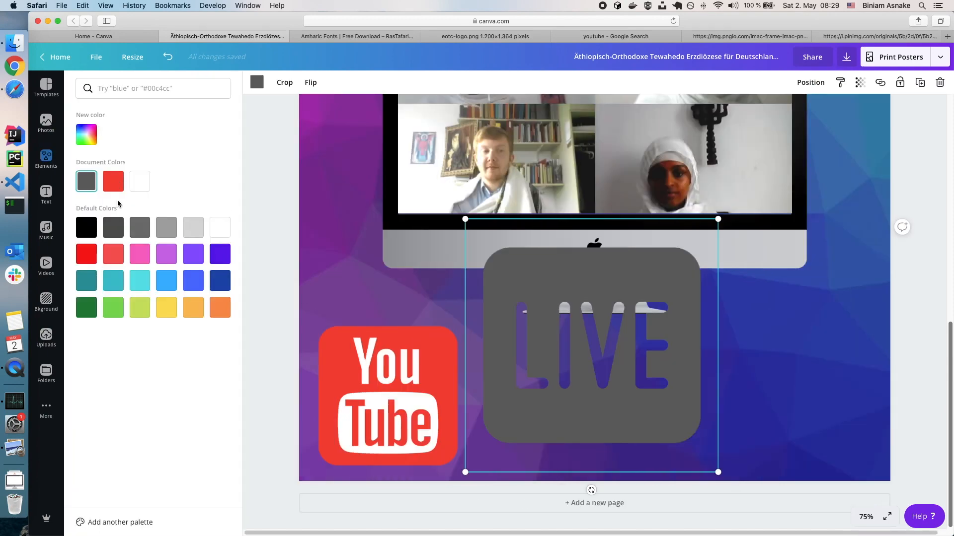
pyautogui.click(91, 256)
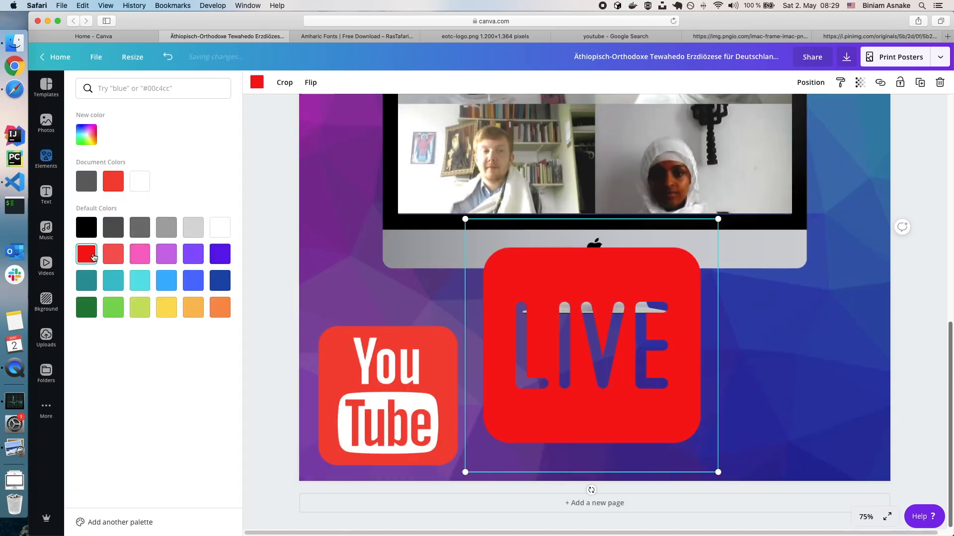
# Try the lighter coral red on the LIVE badge and switch it back to the bright red default colour
pyautogui.click(117, 258)
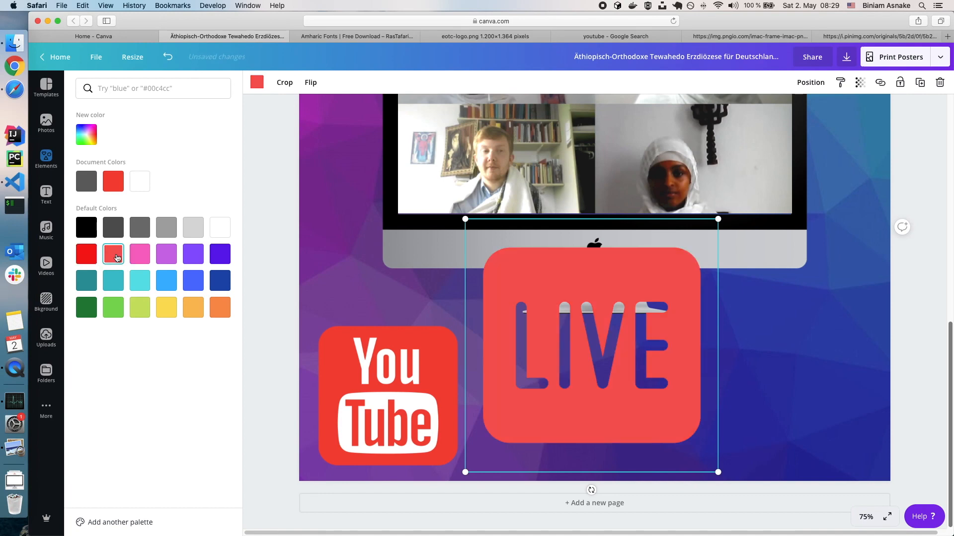
pyautogui.click(92, 261)
pyautogui.click(542, 389)
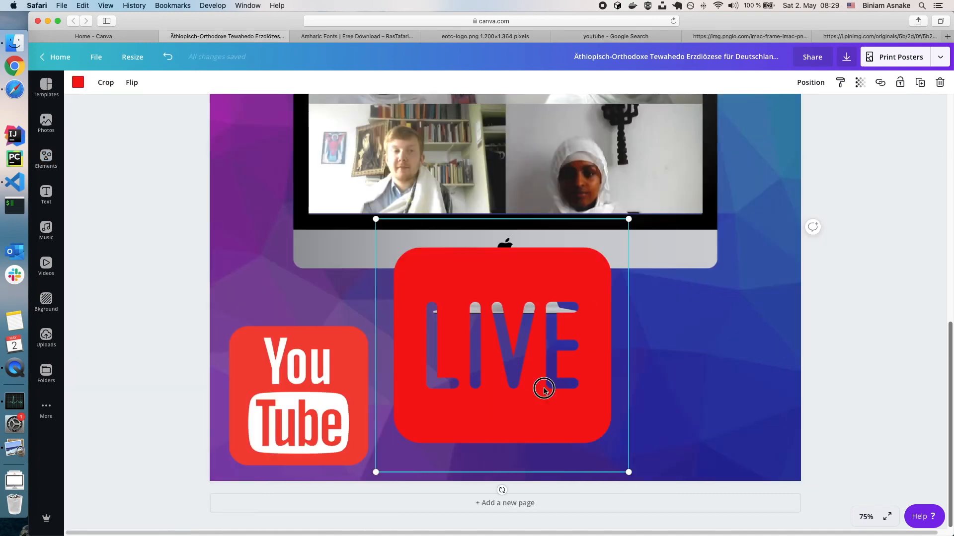
# Scale the LIVE badge down clear of the iMac stand and shrink the YouTube logo in the poster's lower-left corner
pyautogui.moveTo(629, 219); pyautogui.dragTo(495, 354)
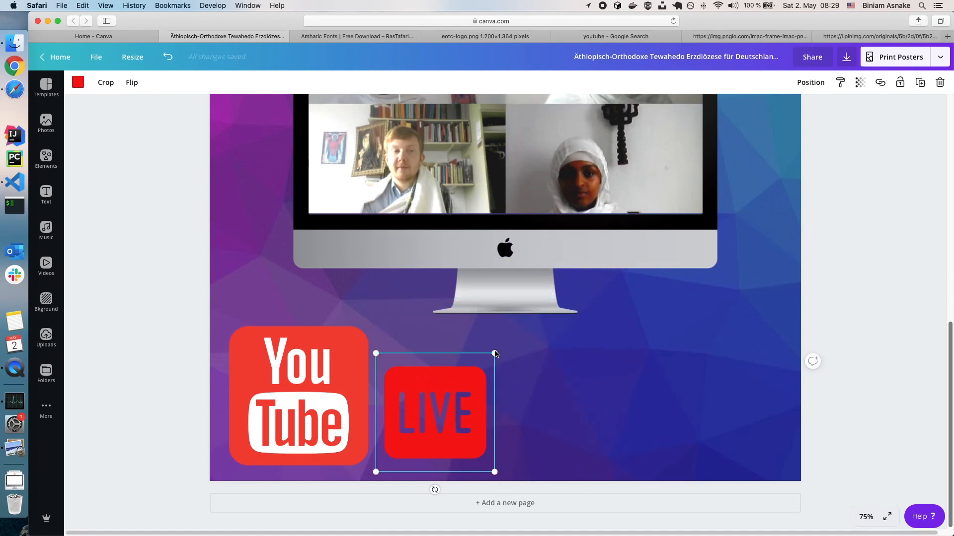
pyautogui.moveTo(495, 355); pyautogui.dragTo(462, 395)
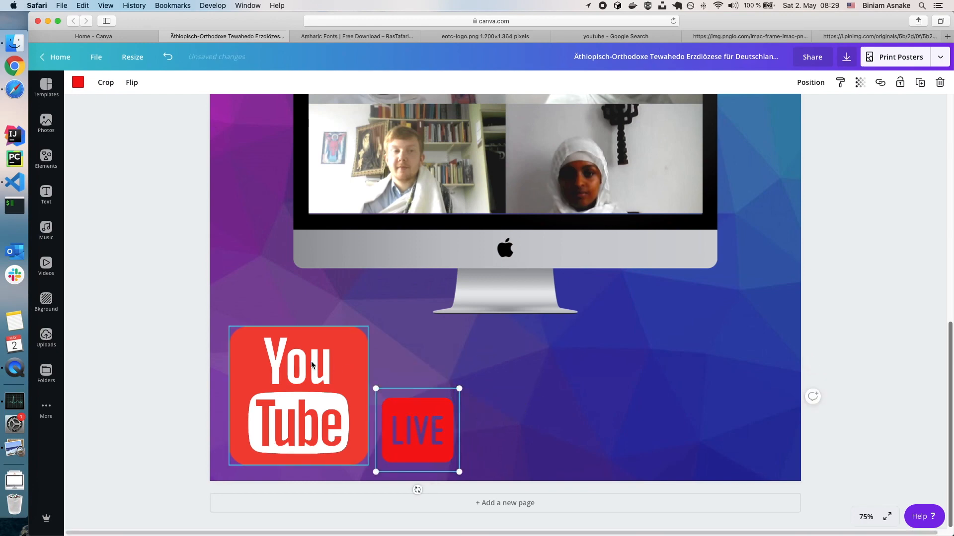
pyautogui.click(308, 367)
pyautogui.moveTo(368, 326); pyautogui.dragTo(319, 375)
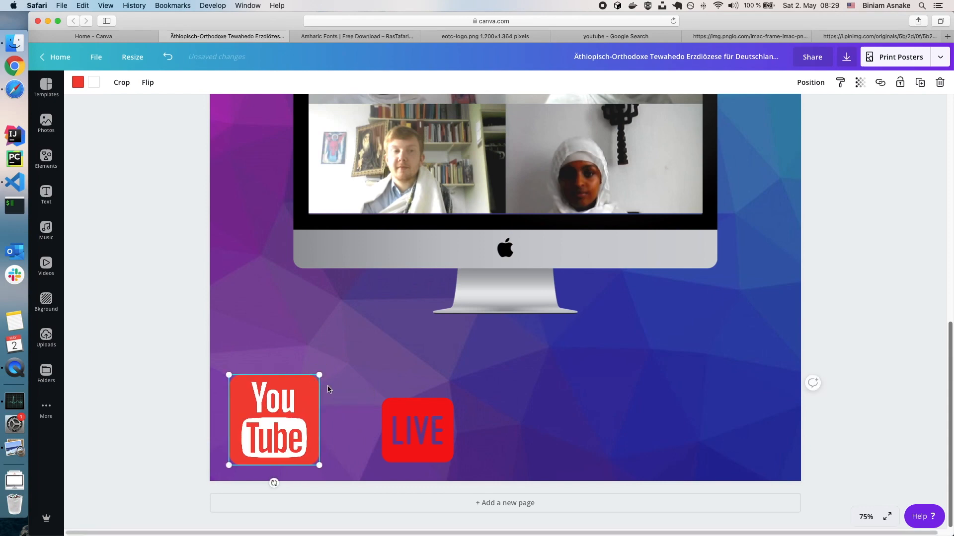
# Move the YouTube logo and LIVE badge up to just below the iMac and shrink the YouTube logo further
pyautogui.moveTo(288, 410); pyautogui.dragTo(296, 366)
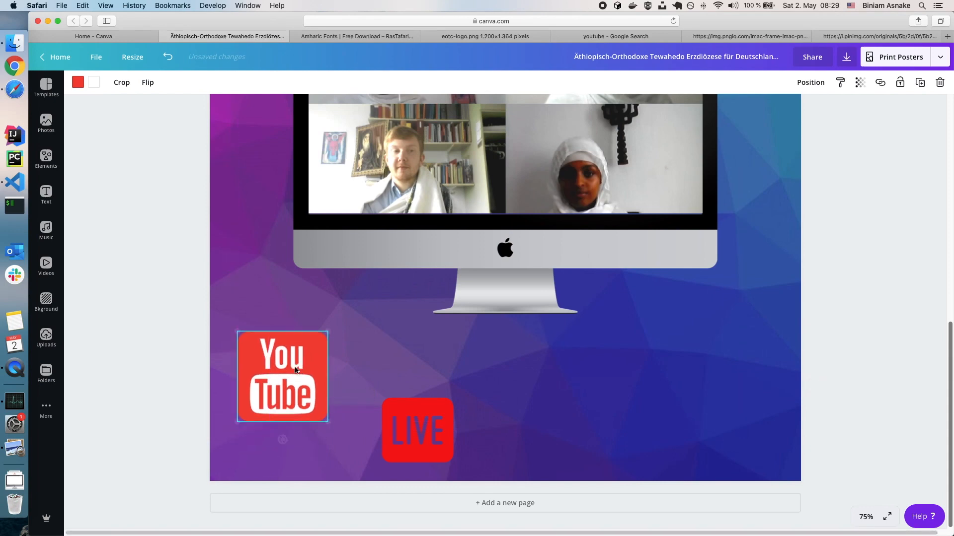
pyautogui.moveTo(425, 433); pyautogui.dragTo(392, 379)
pyautogui.click(301, 386)
pyautogui.moveTo(300, 386); pyautogui.dragTo(297, 383)
pyautogui.moveTo(318, 423); pyautogui.dragTo(290, 395)
# Scale the LIVE badge down to smaller than the YouTube logo, vertically centred just to the logo's right
pyautogui.click(363, 393)
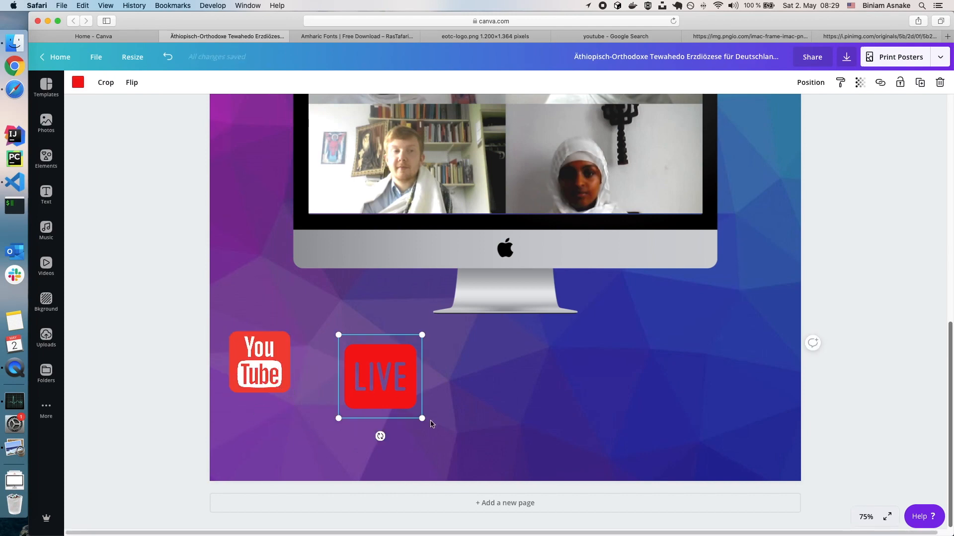
pyautogui.moveTo(421, 421); pyautogui.dragTo(316, 365)
pyautogui.click(371, 383)
pyautogui.click(350, 361)
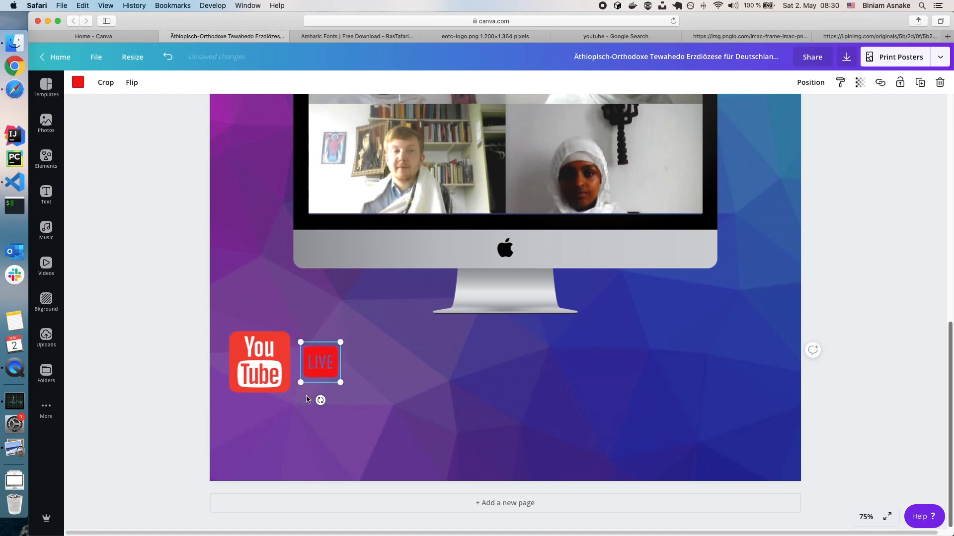
pyautogui.click(392, 465)
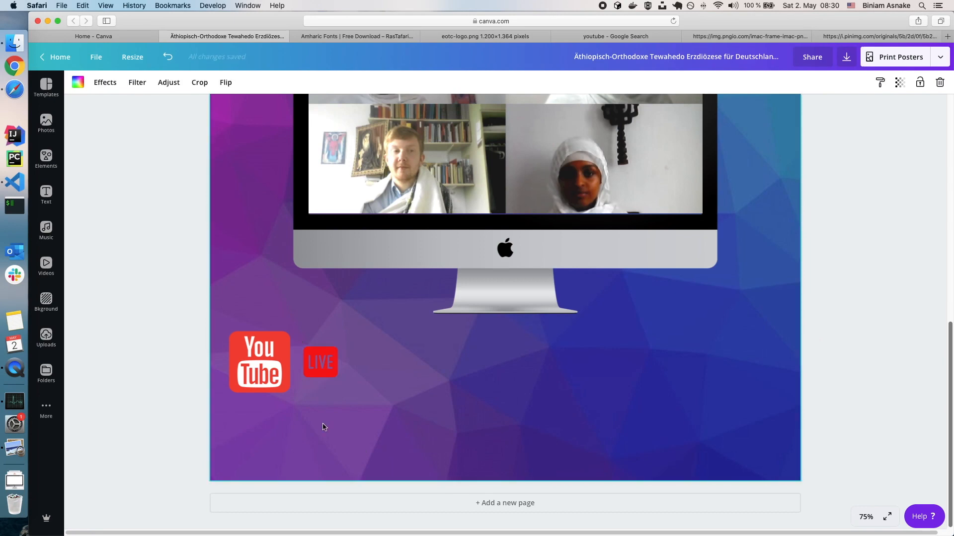
# Group the YouTube logo and the LIVE badge together
pyautogui.click(271, 369)
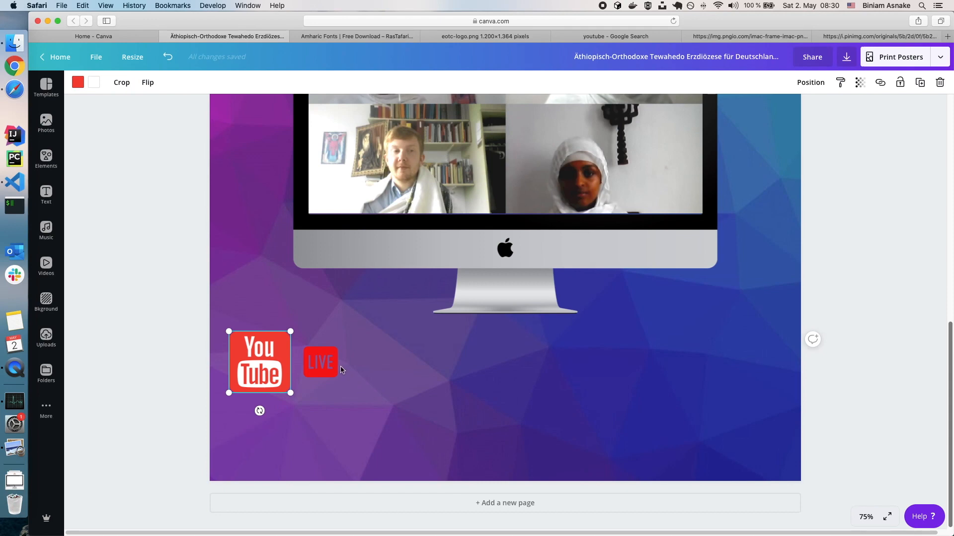
pyautogui.keyDown('shift'); pyautogui.click(318, 362); pyautogui.keyUp('shift')
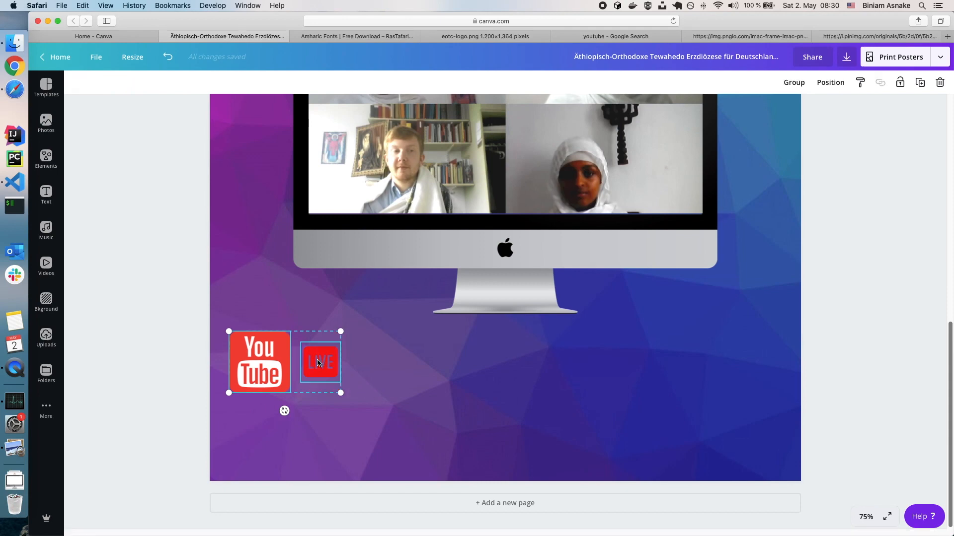
pyautogui.click(336, 467)
pyautogui.click(273, 358)
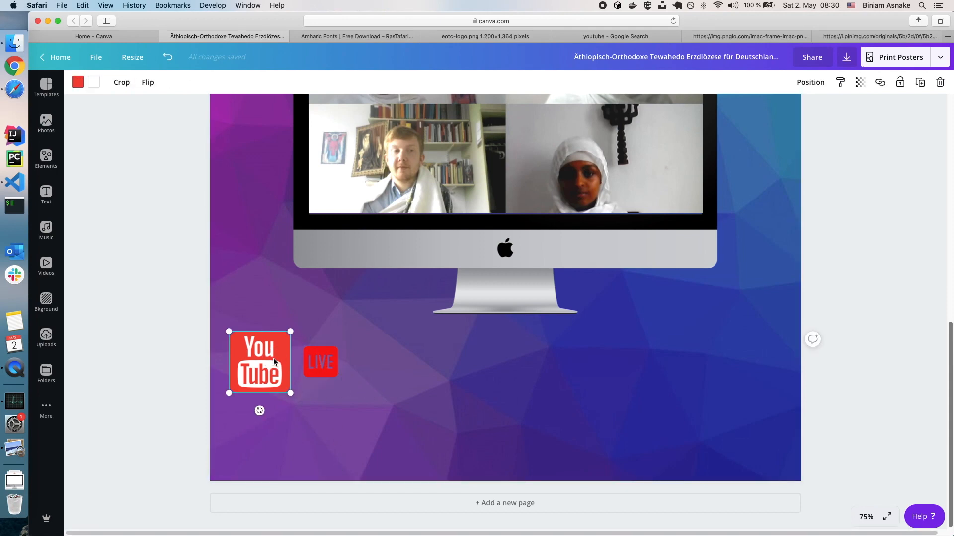
pyautogui.keyDown('shift'); pyautogui.click(324, 357); pyautogui.keyUp('shift')
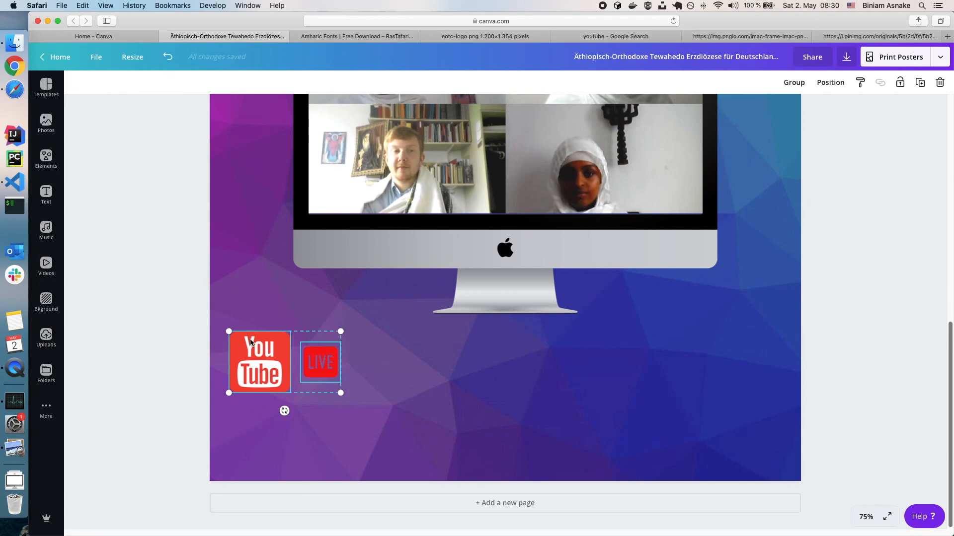
pyautogui.click(792, 83)
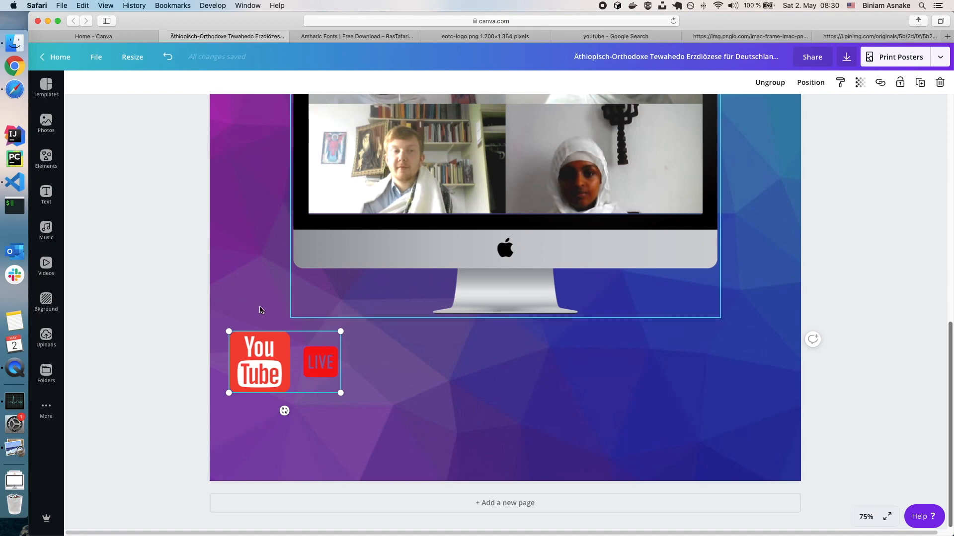
# Move the grouped YouTube logo and LIVE badge straight down, closer to the poster's lower edge
pyautogui.moveTo(173, 373); pyautogui.dragTo(374, 398)
pyautogui.moveTo(254, 402); pyautogui.dragTo(257, 401)
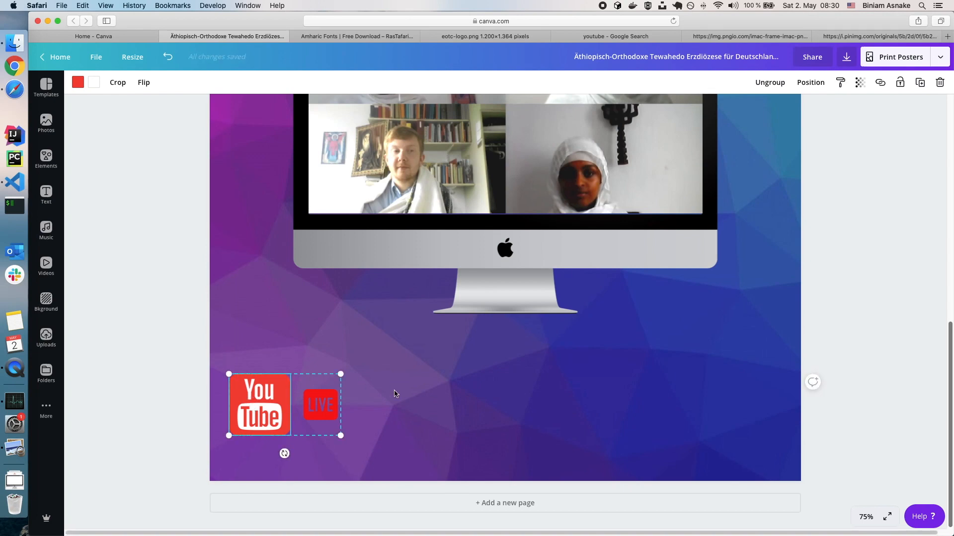
pyautogui.click(392, 404)
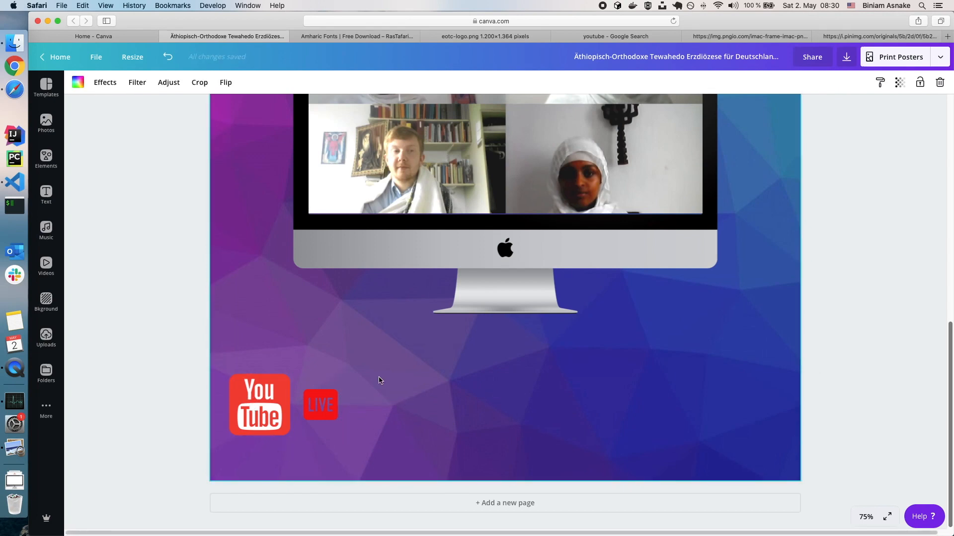
# Add a subheading text box and place it to the right of the LIVE badge
pyautogui.click(46, 194)
pyautogui.scroll(10, 201, 182)
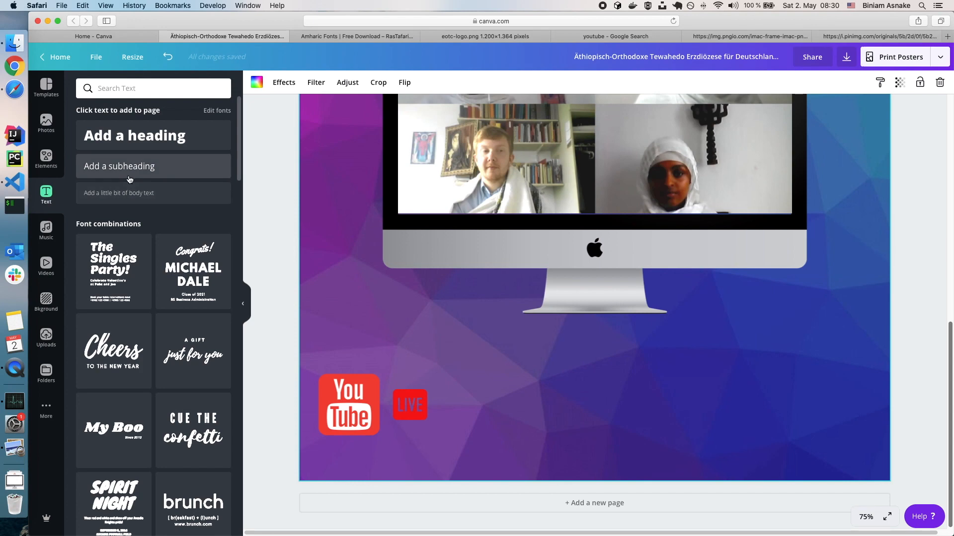
pyautogui.click(144, 167)
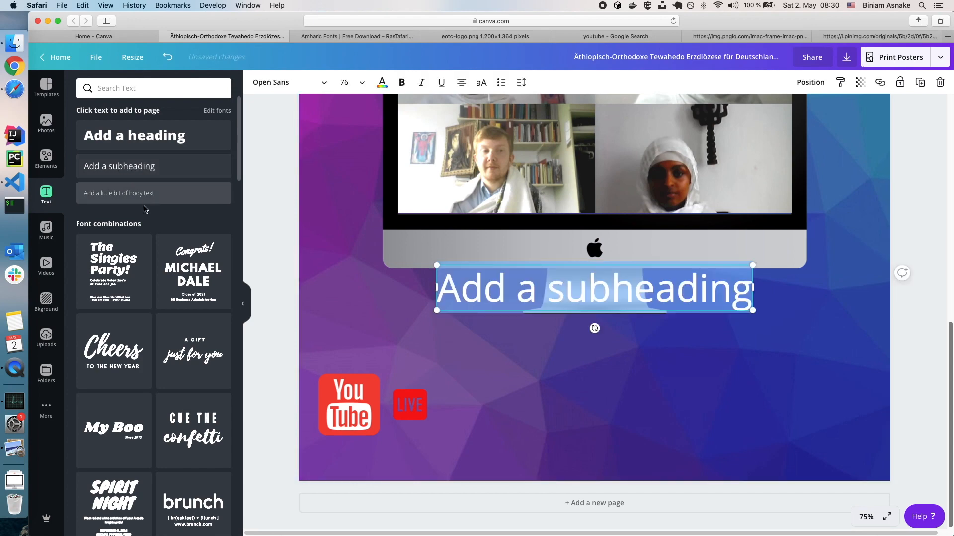
pyautogui.click(242, 304)
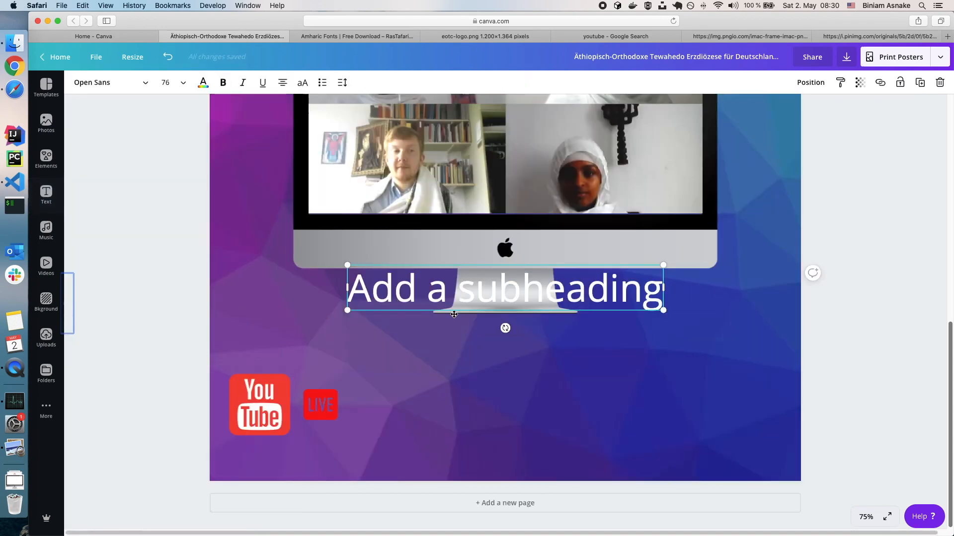
pyautogui.click(429, 363)
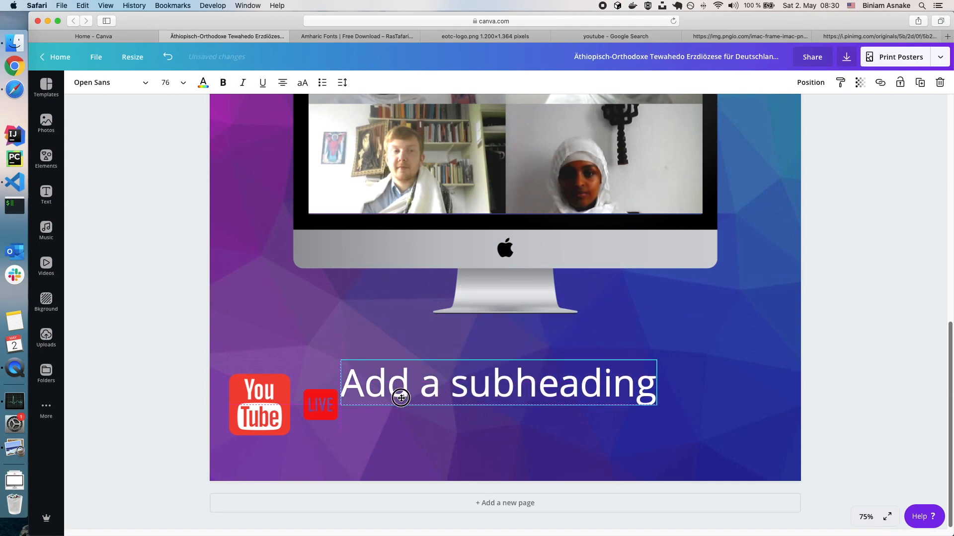
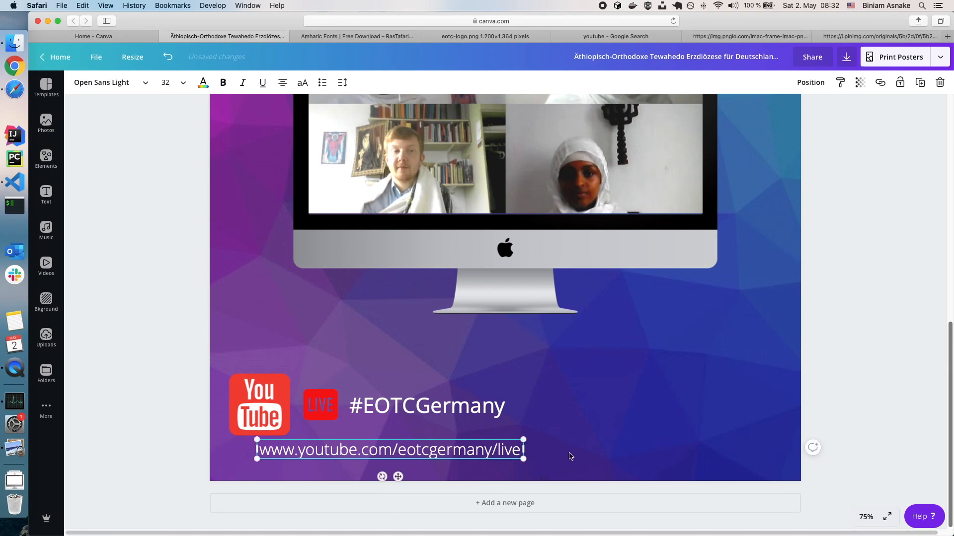
pyautogui.moveTo(468, 450); pyautogui.dragTo(449, 457)
pyautogui.doubleClick(399, 453)
pyautogui.click(400, 452)
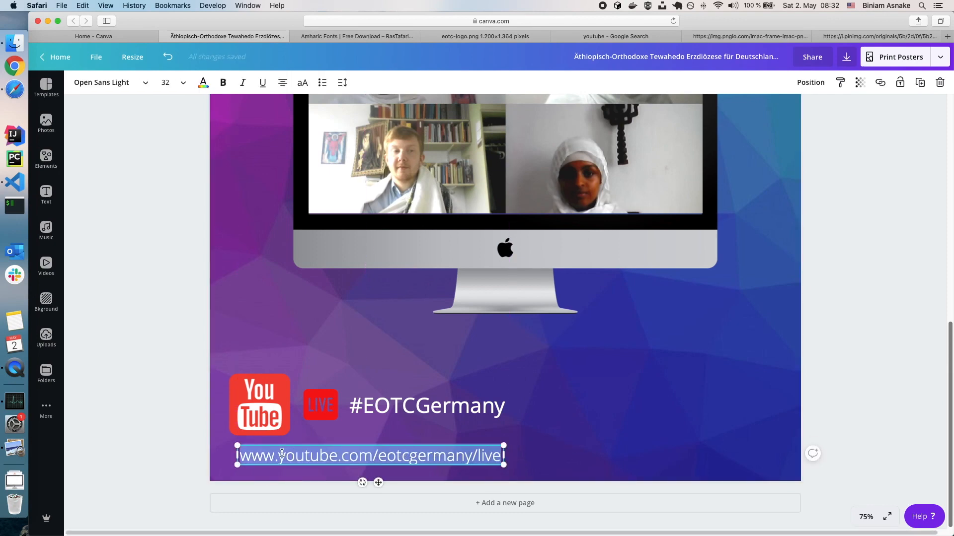
pyautogui.click(203, 83)
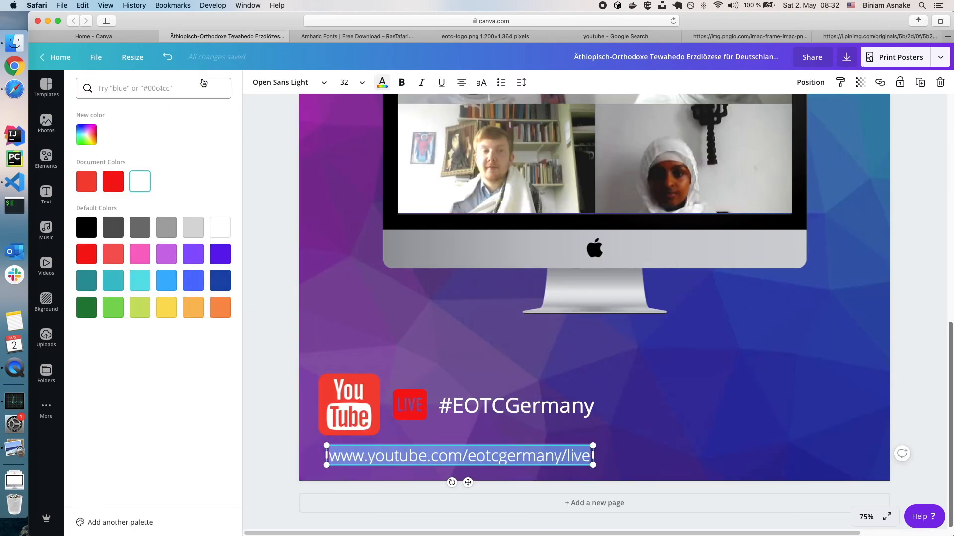
pyautogui.click(171, 259)
pyautogui.click(193, 308)
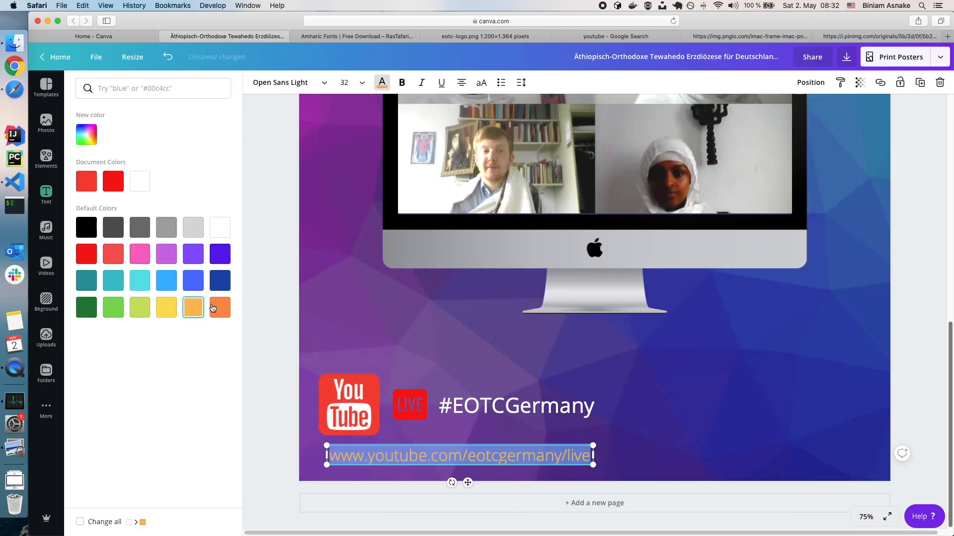
pyautogui.click(217, 308)
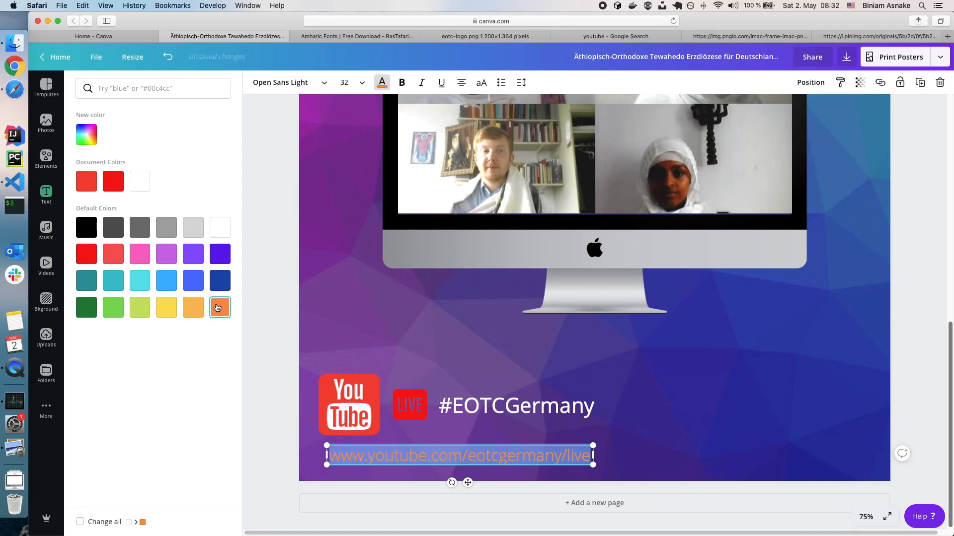
pyautogui.click(425, 329)
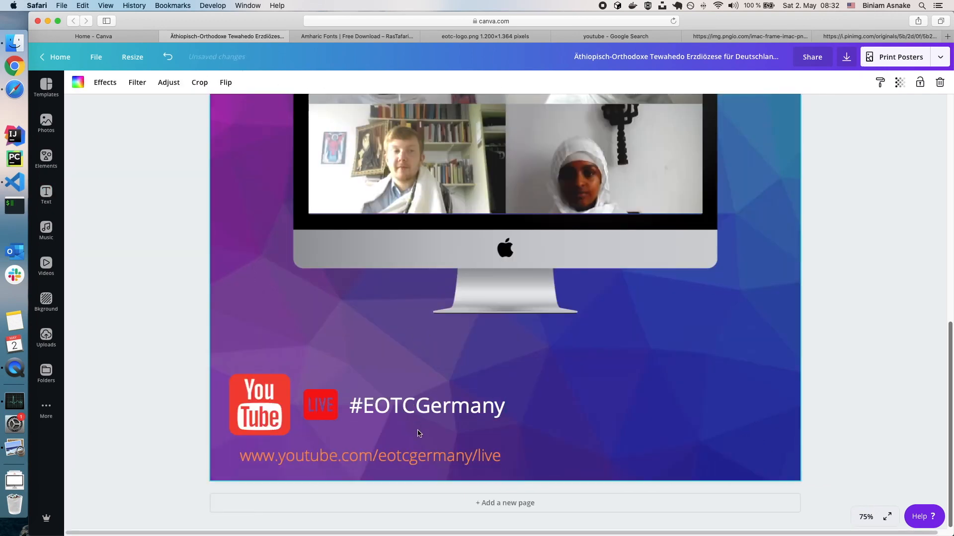
# Try light grey on the YouTube address line and settle on white as its text colour
pyautogui.click(391, 453)
pyautogui.click(383, 455)
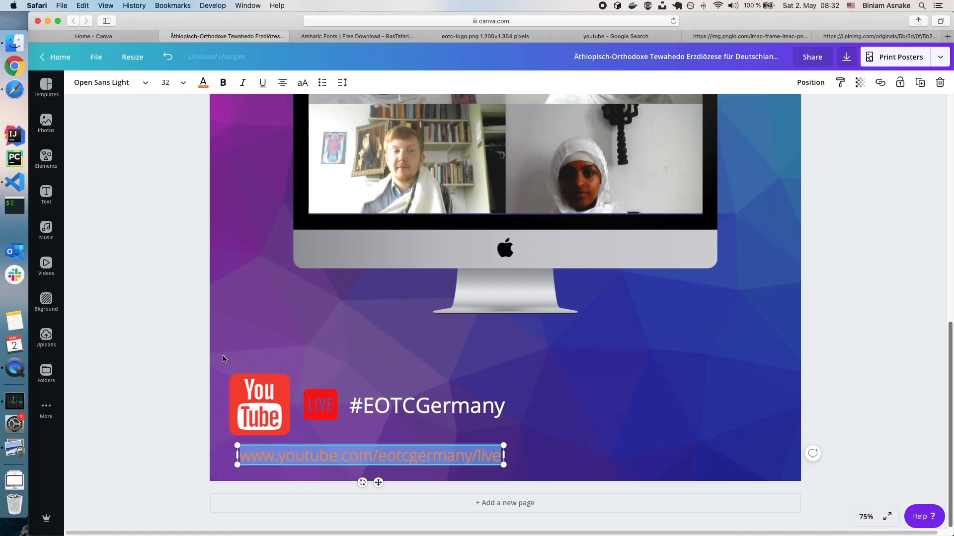
pyautogui.click(203, 83)
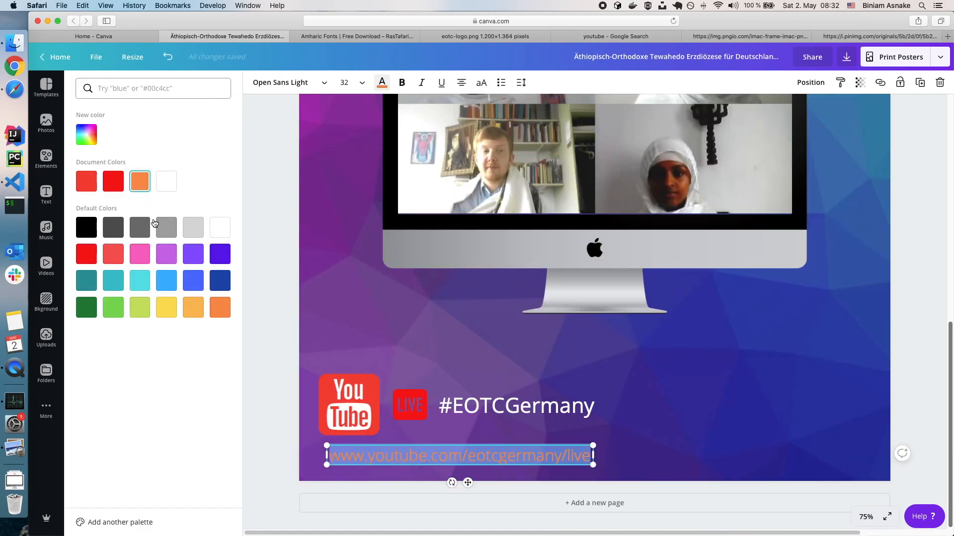
pyautogui.click(193, 228)
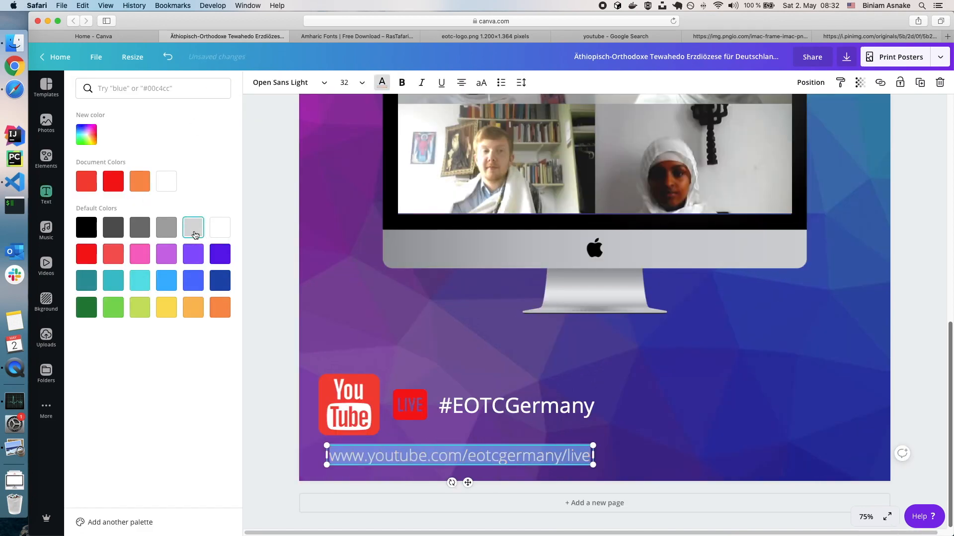
pyautogui.click(225, 231)
pyautogui.click(642, 434)
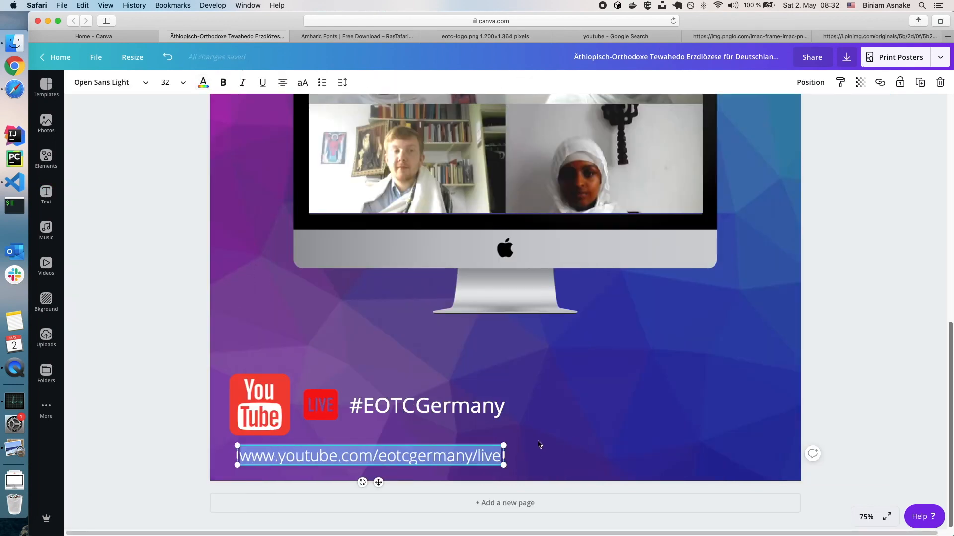
pyautogui.click(528, 441)
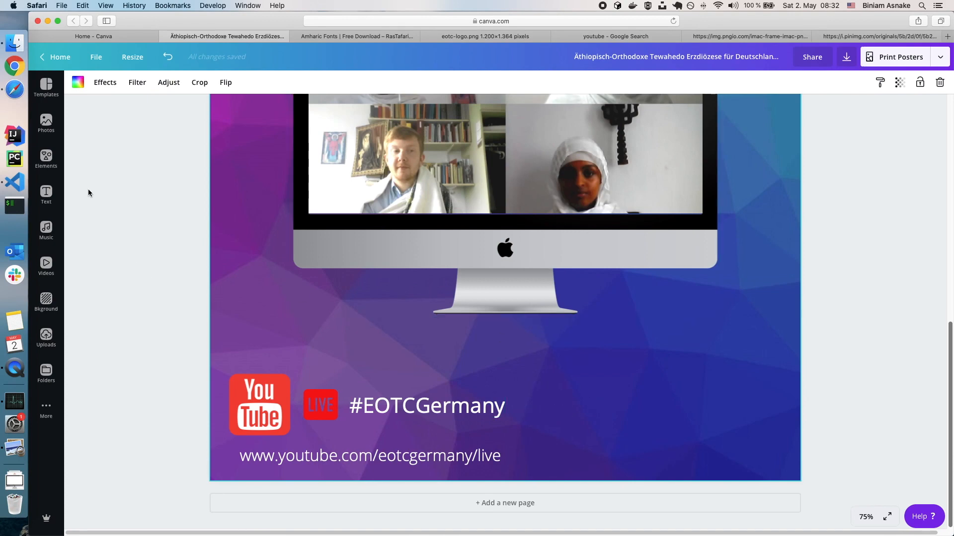
# Add the "ONLINE Sale" font combination with radiating strokes to the poster
pyautogui.click(46, 194)
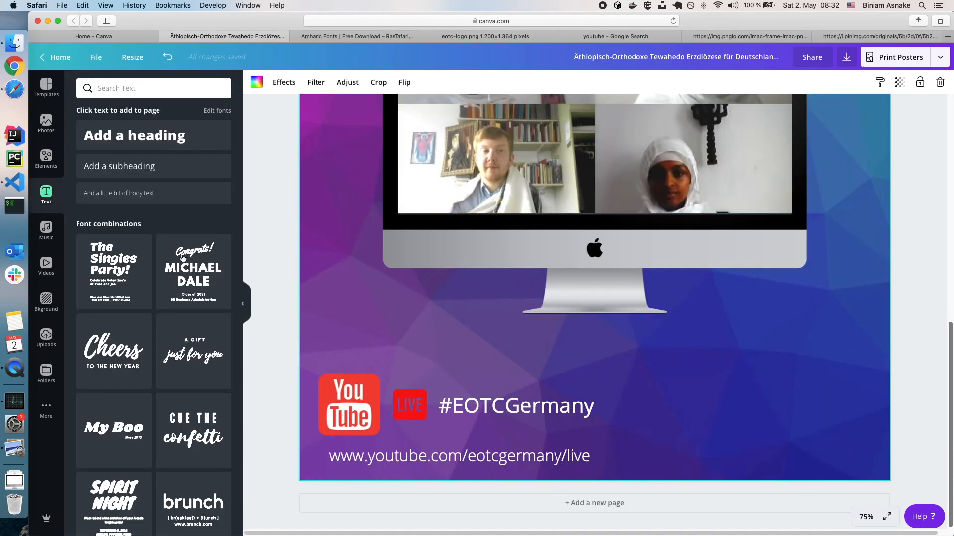
pyautogui.scroll(-20, 189, 293)
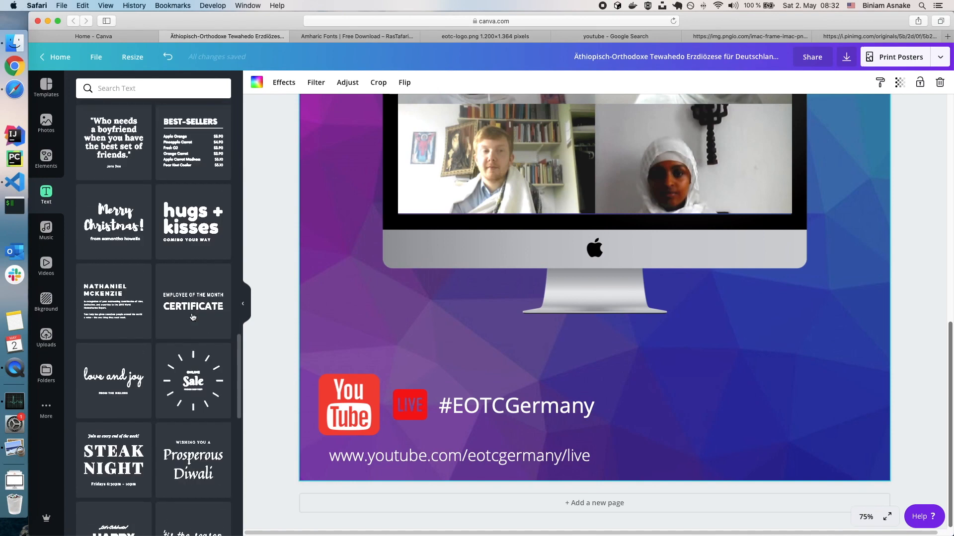
pyautogui.scroll(3, 194, 316)
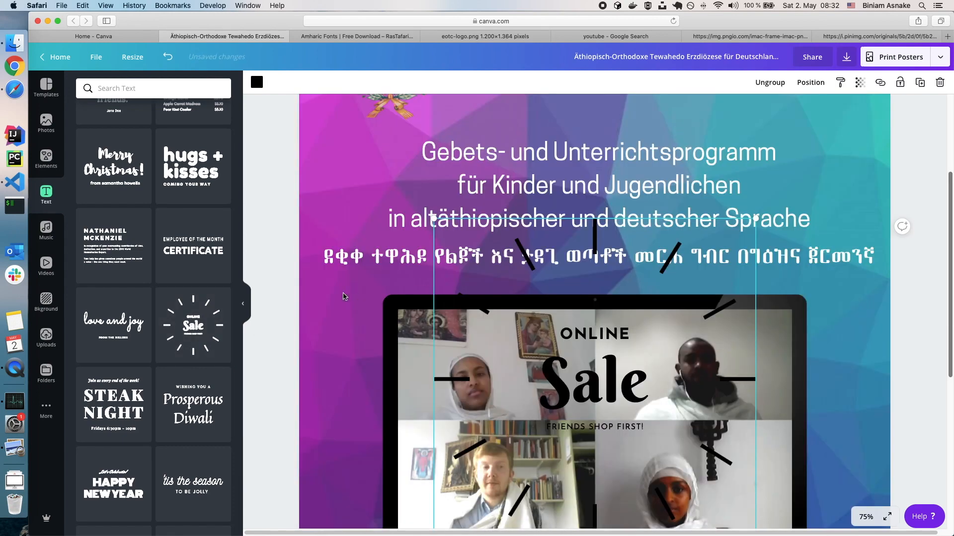
pyautogui.click(243, 303)
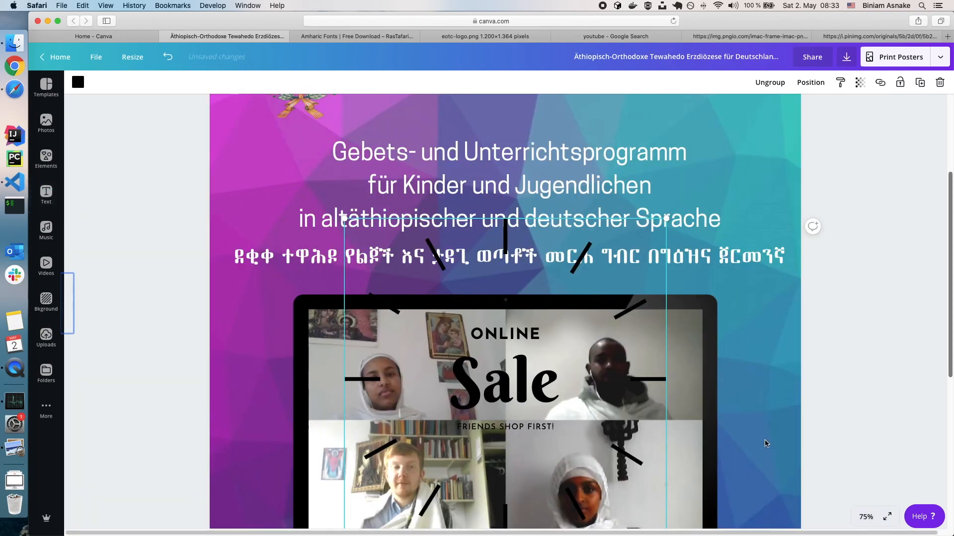
# Shrink the "ONLINE Sale" group to about 10.7 by 10.7 and place it in the poster's lower-right corner
pyautogui.click(866, 517)
pyautogui.click(858, 470)
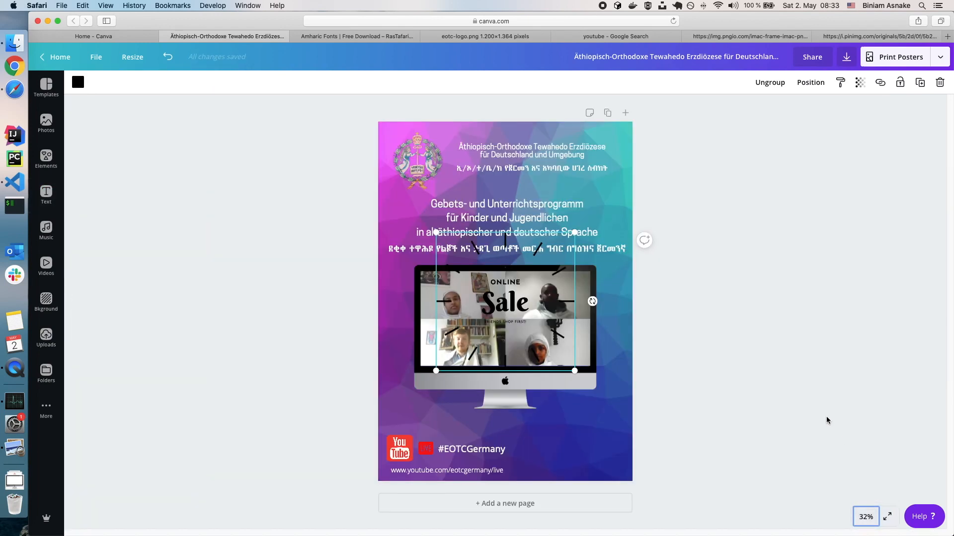
pyautogui.moveTo(505, 305); pyautogui.dragTo(554, 413)
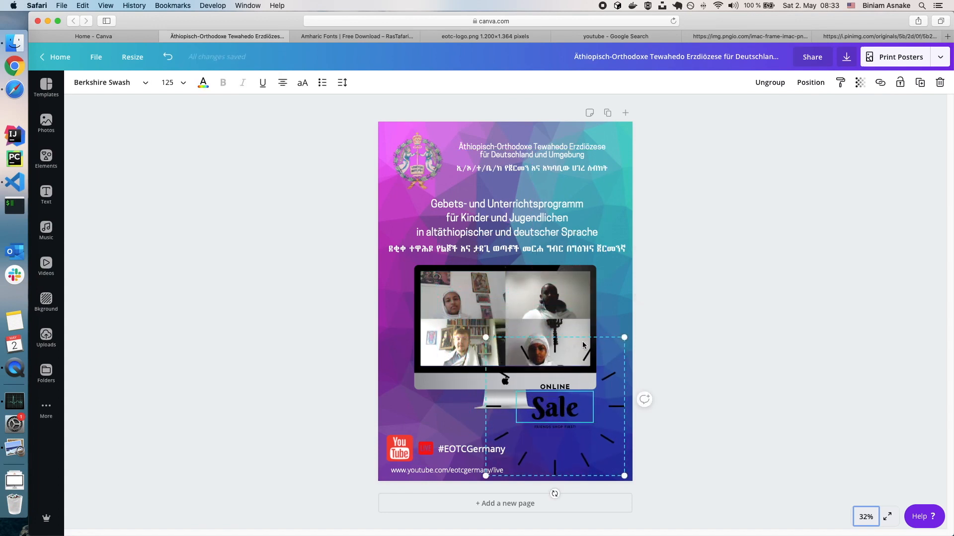
pyautogui.moveTo(625, 339); pyautogui.dragTo(546, 408)
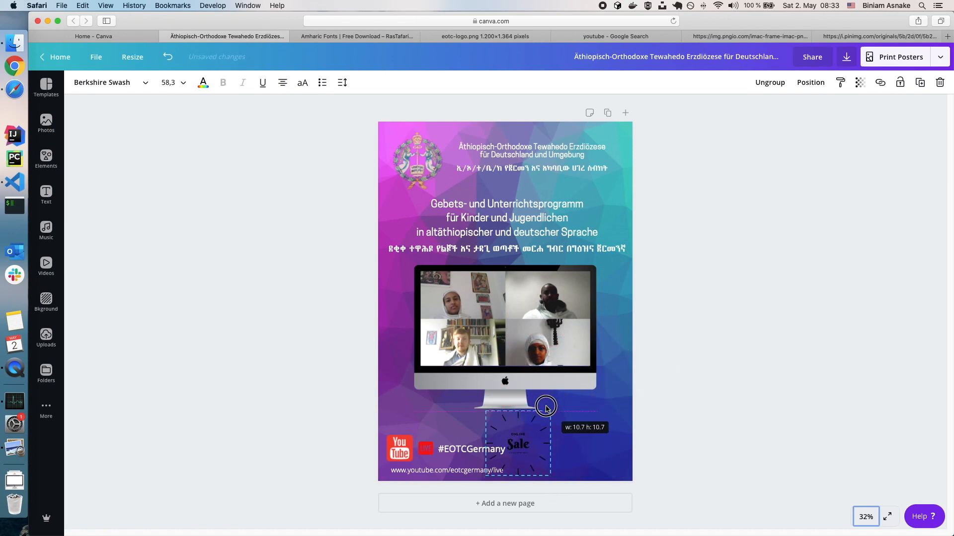
pyautogui.moveTo(517, 445); pyautogui.dragTo(589, 444)
pyautogui.click(772, 439)
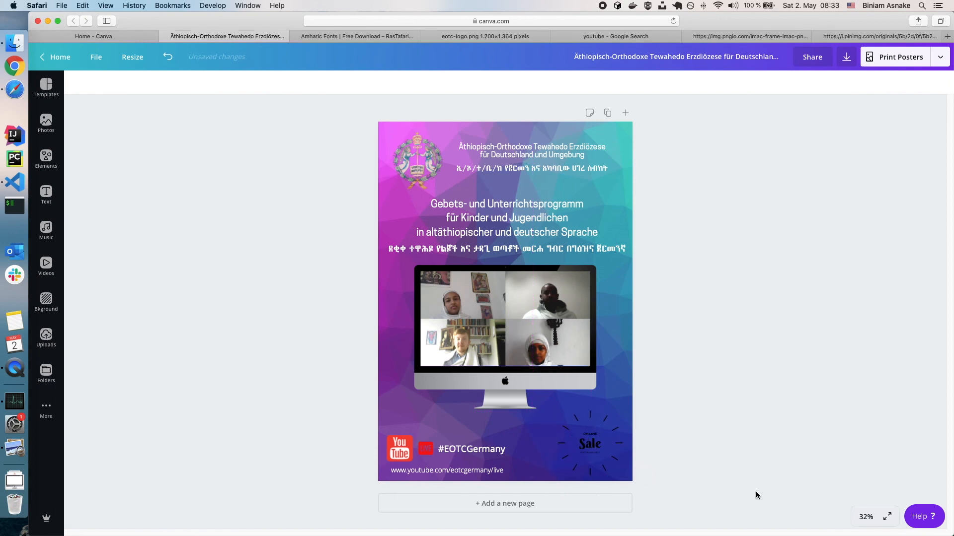
# Ungroup the Sale combination and delete its "ONLINE" and "FRIENDS SHOP FIRST!" text boxes
pyautogui.click(866, 518)
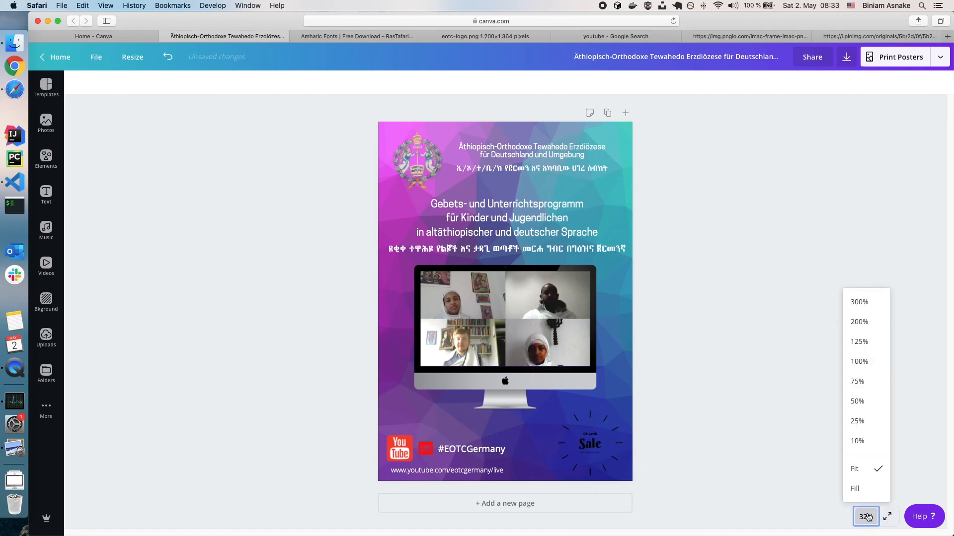
pyautogui.click(867, 489)
pyautogui.scroll(-10, 831, 475)
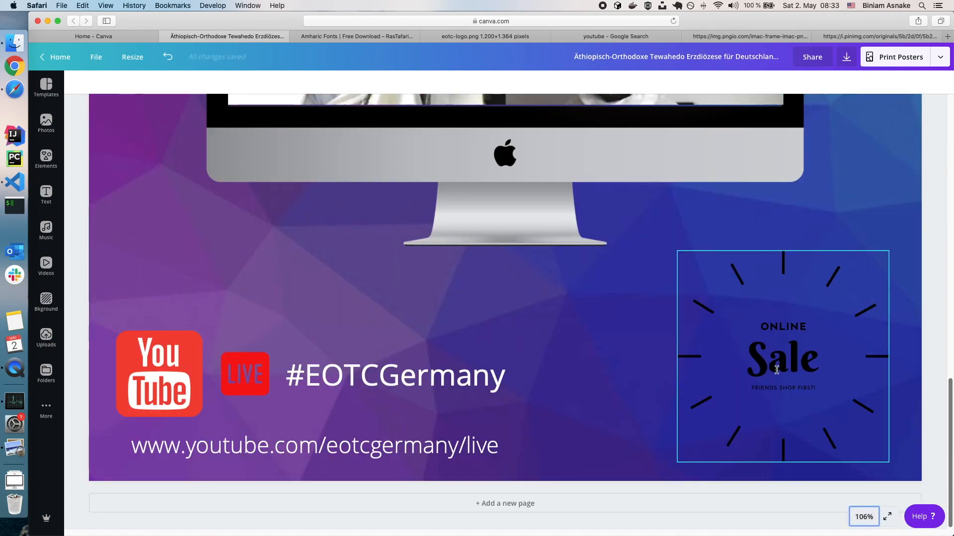
pyautogui.click(784, 356)
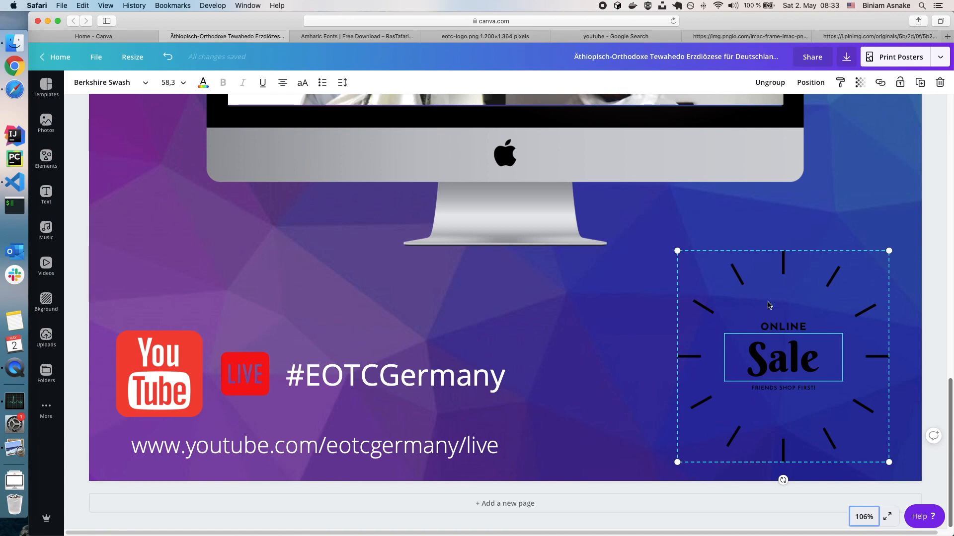
pyautogui.click(770, 83)
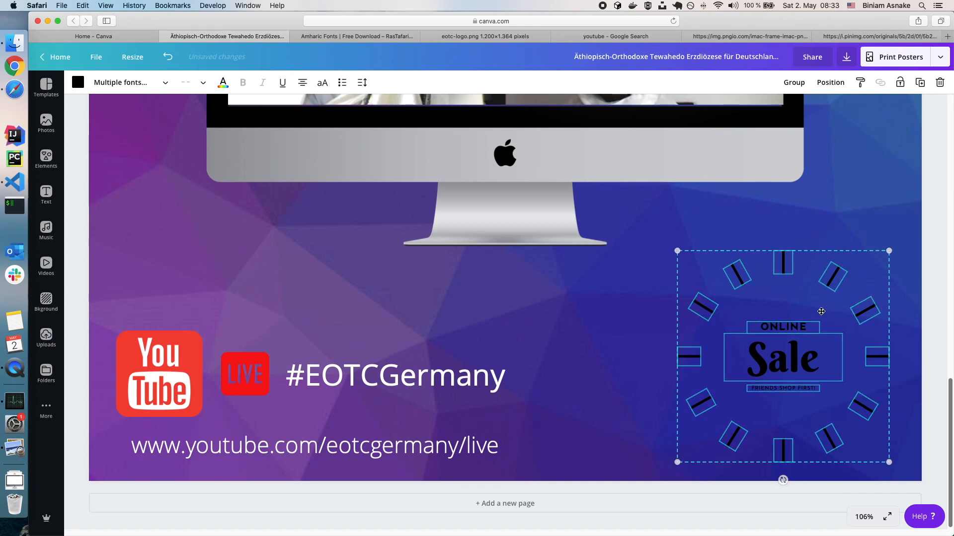
pyautogui.click(807, 316)
pyautogui.click(789, 325)
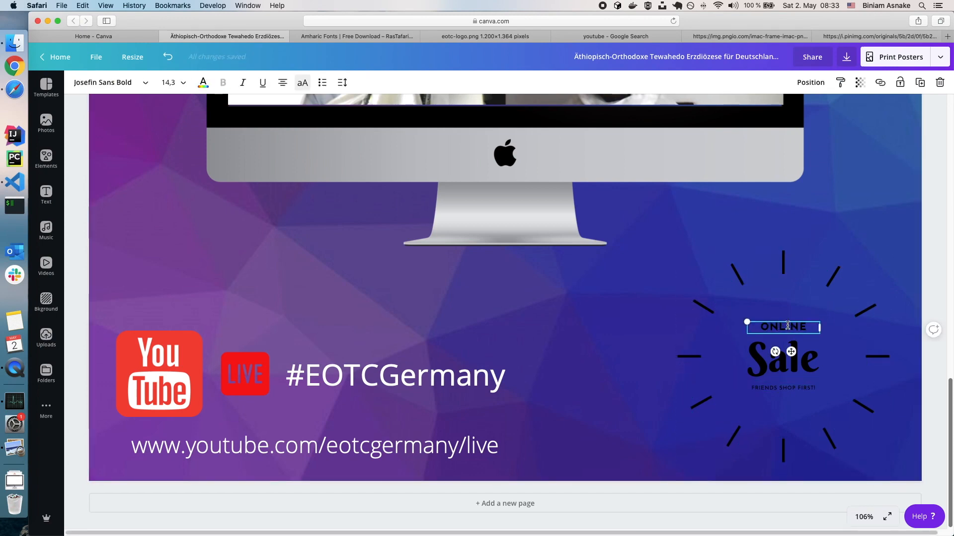
pyautogui.press('Delete')
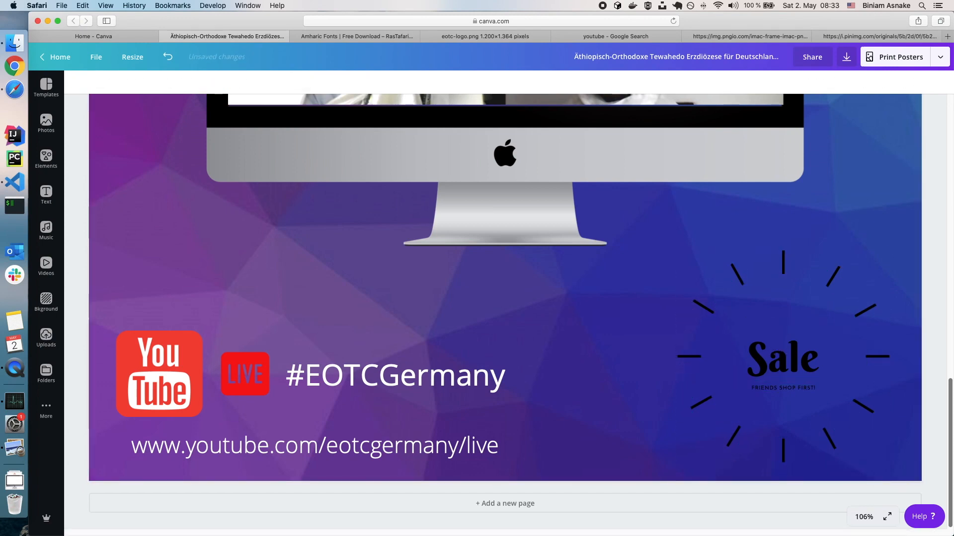
pyautogui.doubleClick(785, 387)
pyautogui.press('Delete')
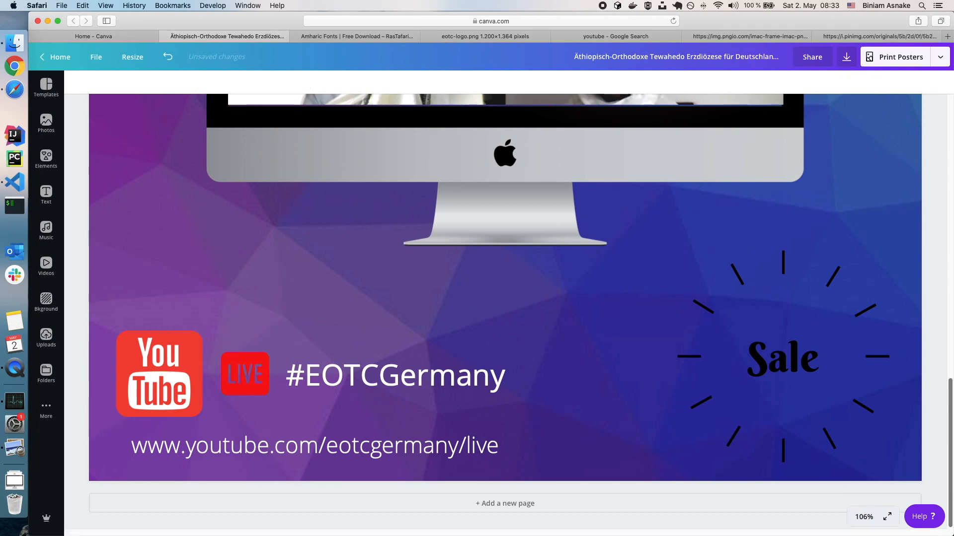
# Replace the "Sale" text with the line "May 2 ቅዳሜ Samstag 19:00 - 20:00" copied from the notes in Visual Studio Code
pyautogui.doubleClick(790, 367)
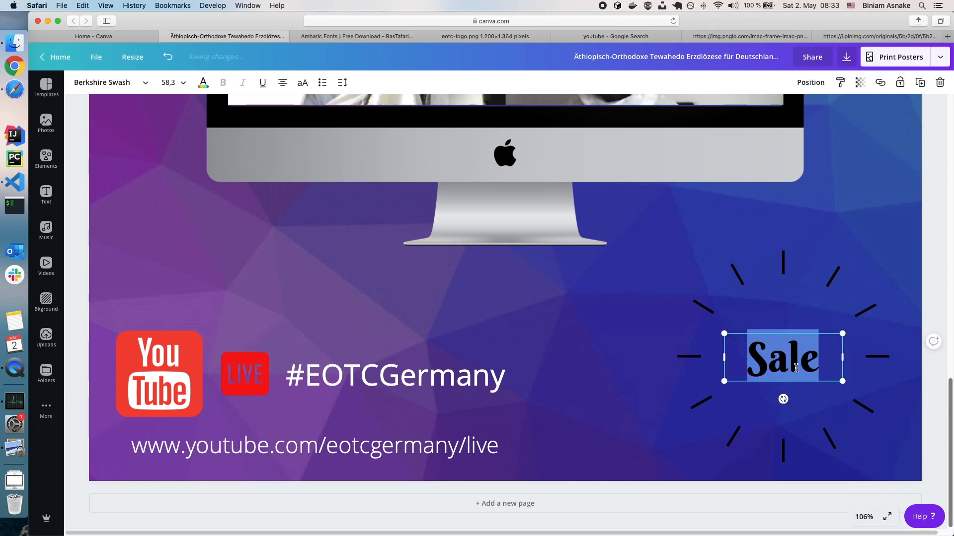
pyautogui.click(14, 182)
pyautogui.moveTo(302, 175); pyautogui.dragTo(130, 177)
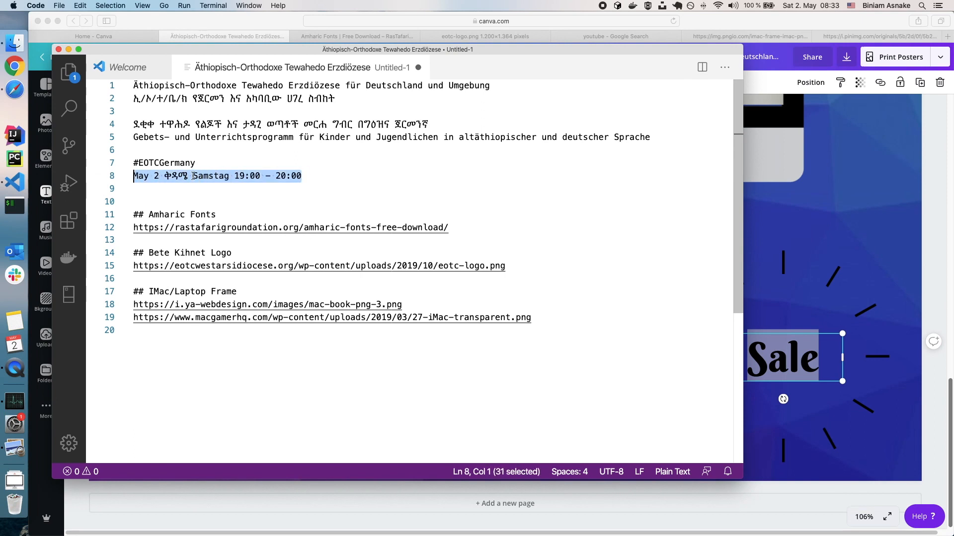
pyautogui.rightClick(194, 176)
pyautogui.click(214, 203)
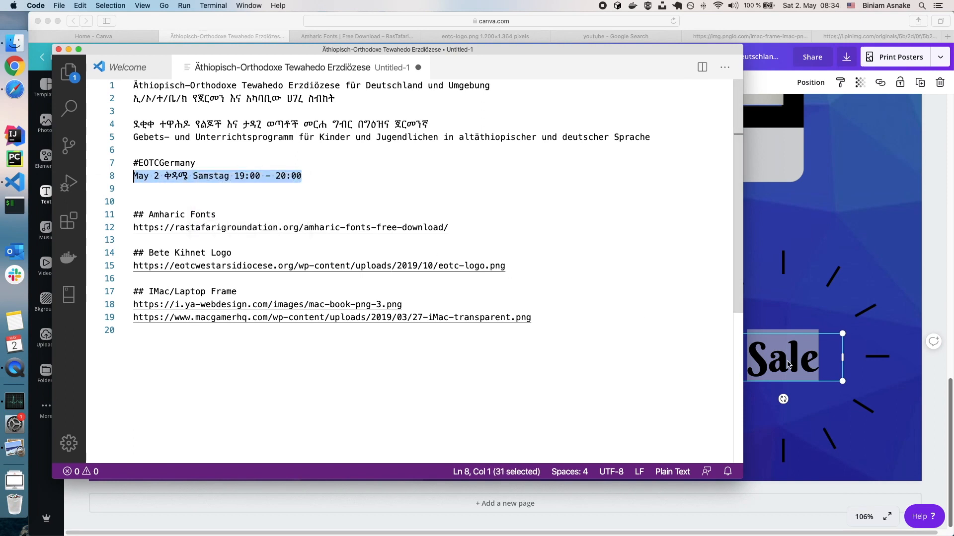
pyautogui.click(788, 364)
pyautogui.press('BackSpace')
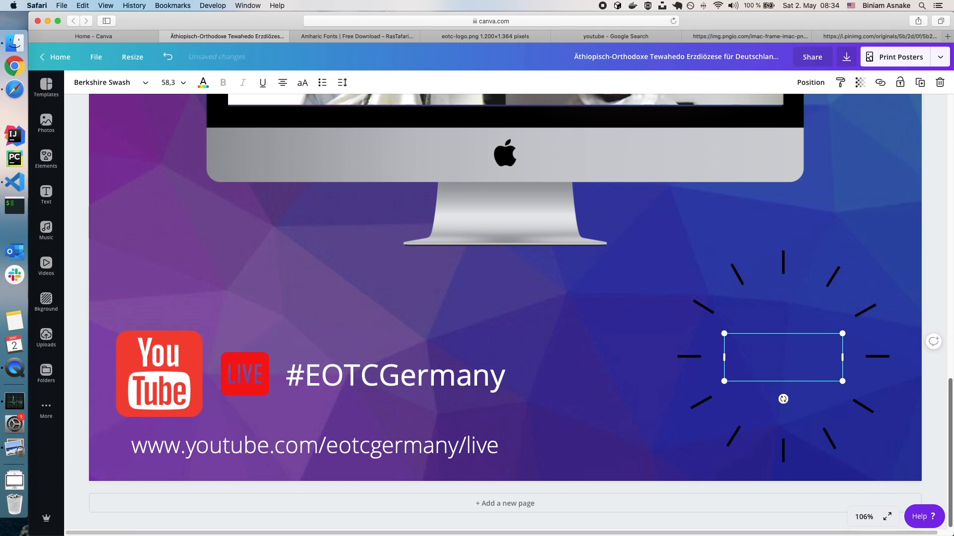
pyautogui.rightClick(784, 358)
pyautogui.click(816, 385)
# Format the date and time text inside the strokes in Cooper Hewitt, size 24, coloured white
pyautogui.tripleClick(777, 347)
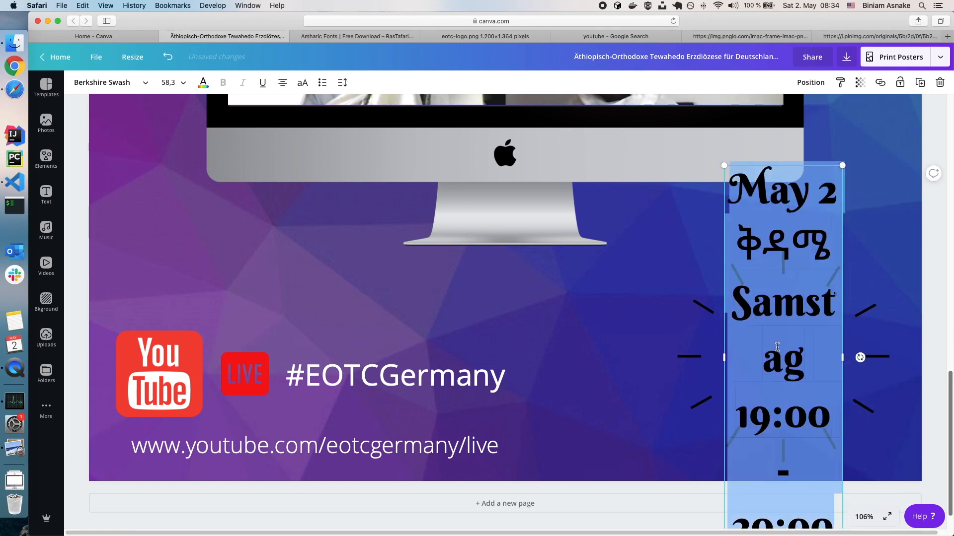
pyautogui.click(172, 83)
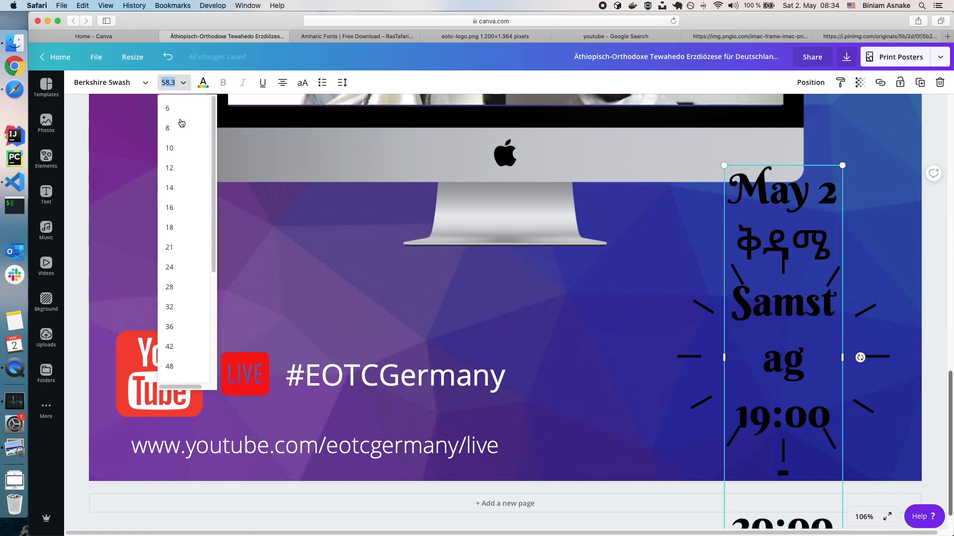
pyautogui.click(176, 267)
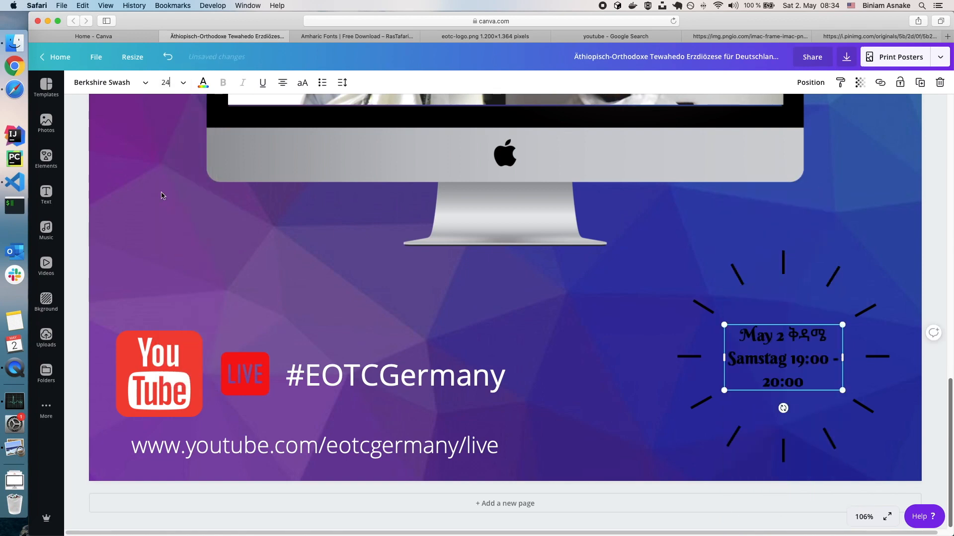
pyautogui.click(144, 83)
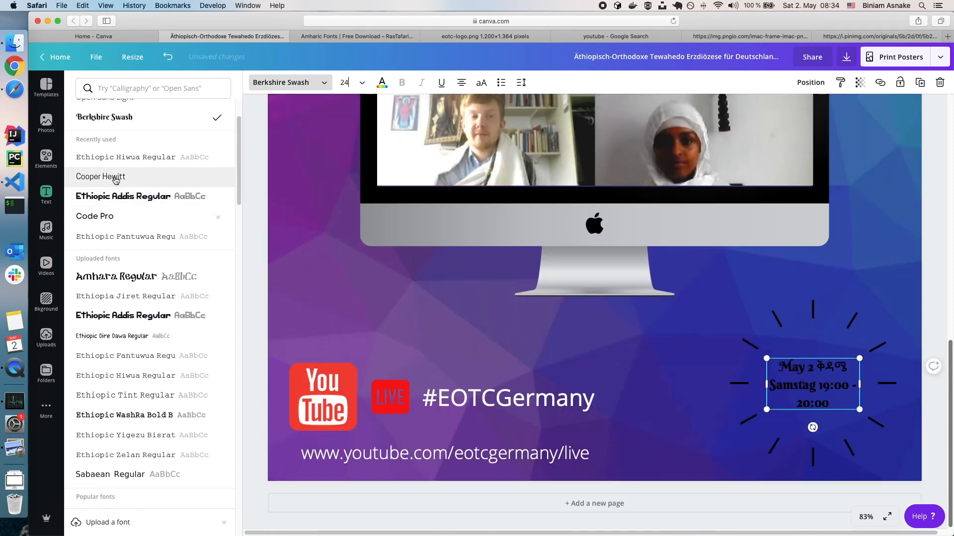
pyautogui.click(116, 177)
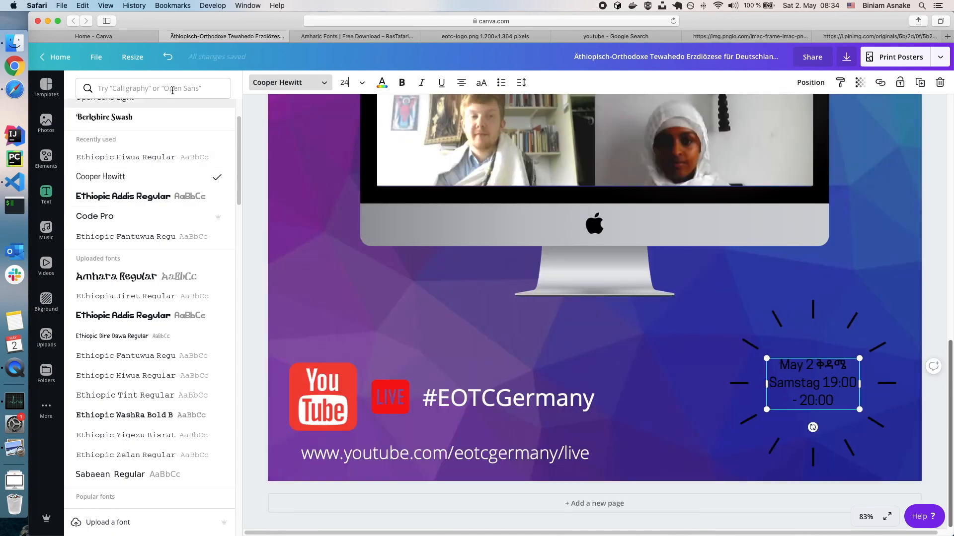
pyautogui.click(381, 83)
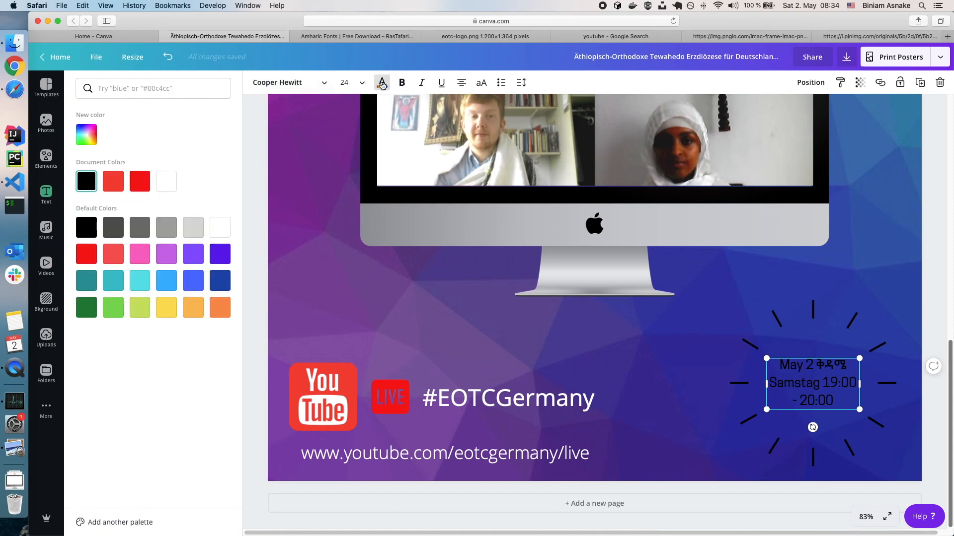
pyautogui.click(166, 182)
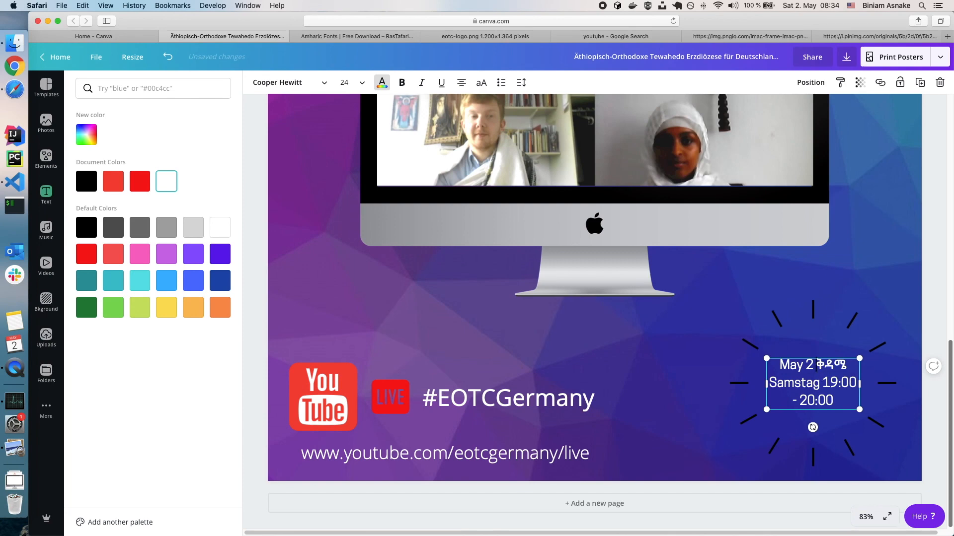
# Break the date text into four lines: "May 2", "ቅዳሜ", "Samstag" and "19:00 - 20:00"
pyautogui.click(816, 364)
pyautogui.press('Return')
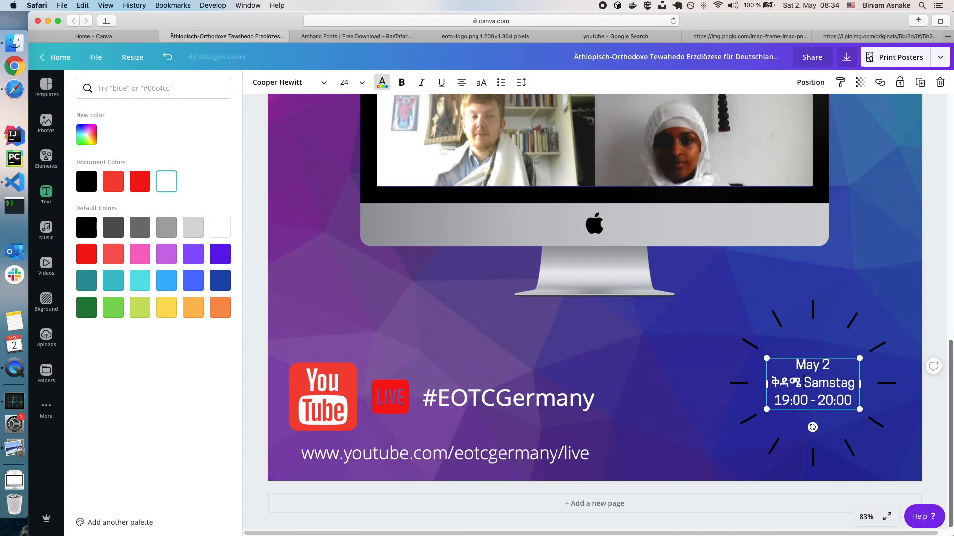
pyautogui.press('Return')
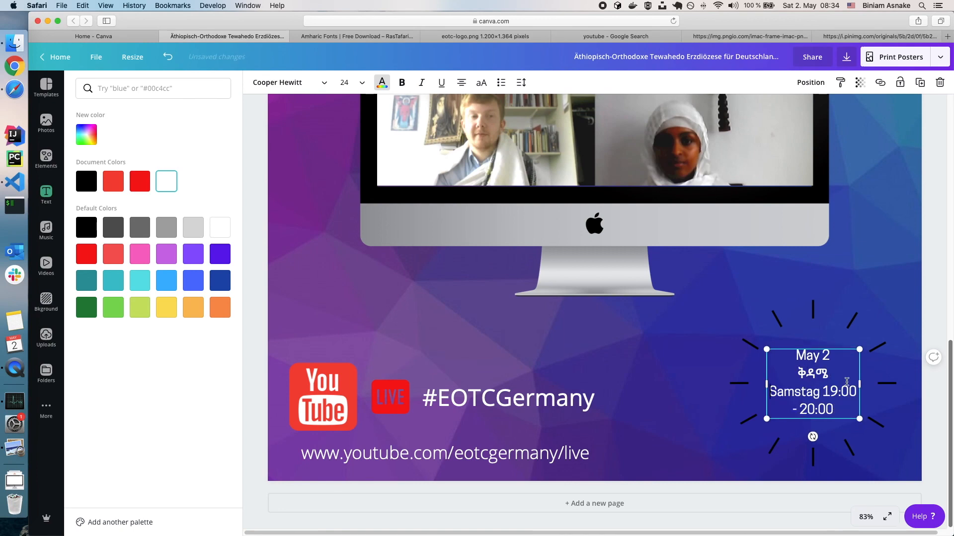
pyautogui.press('Return')
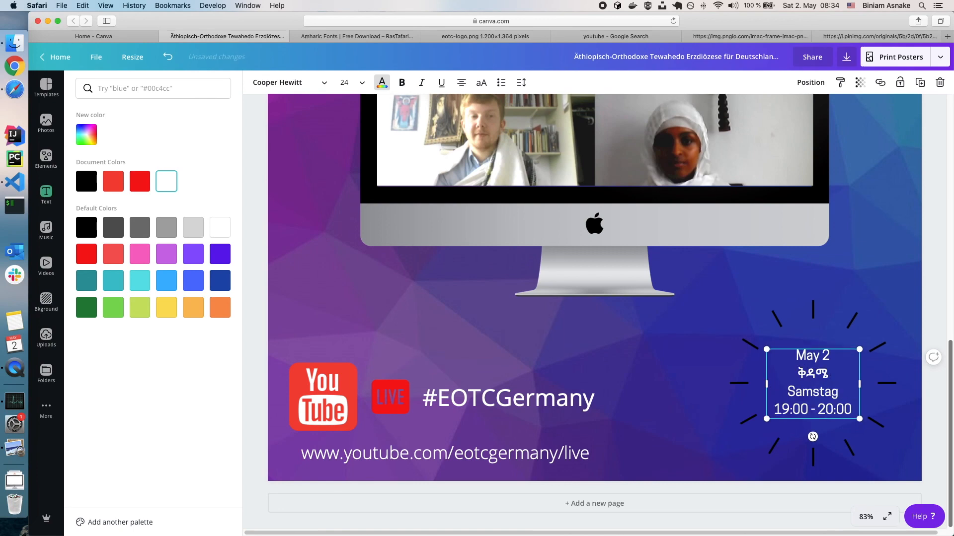
pyautogui.click(907, 263)
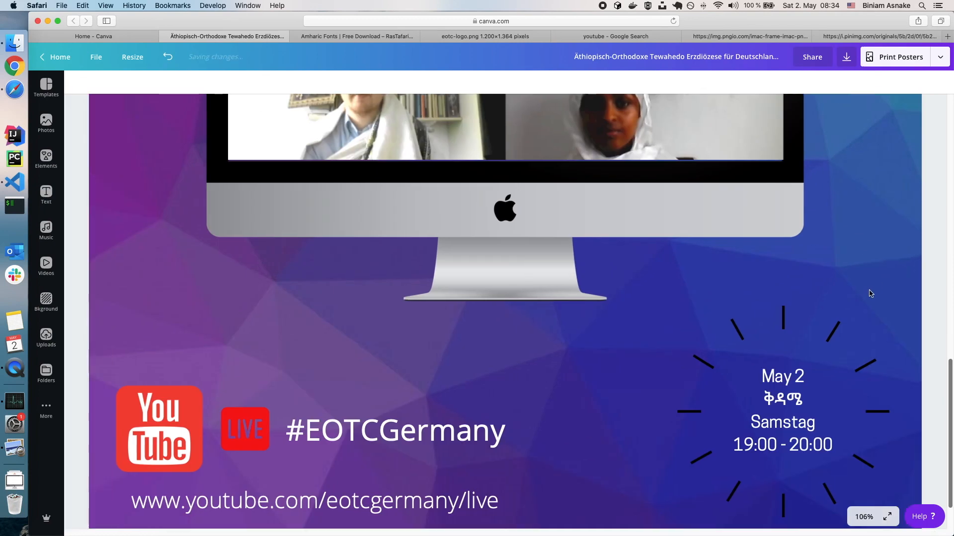
# Move the YouTube logo, LIVE badge, hashtag and link together slightly up and to the right on the poster
pyautogui.click(864, 517)
pyautogui.click(864, 466)
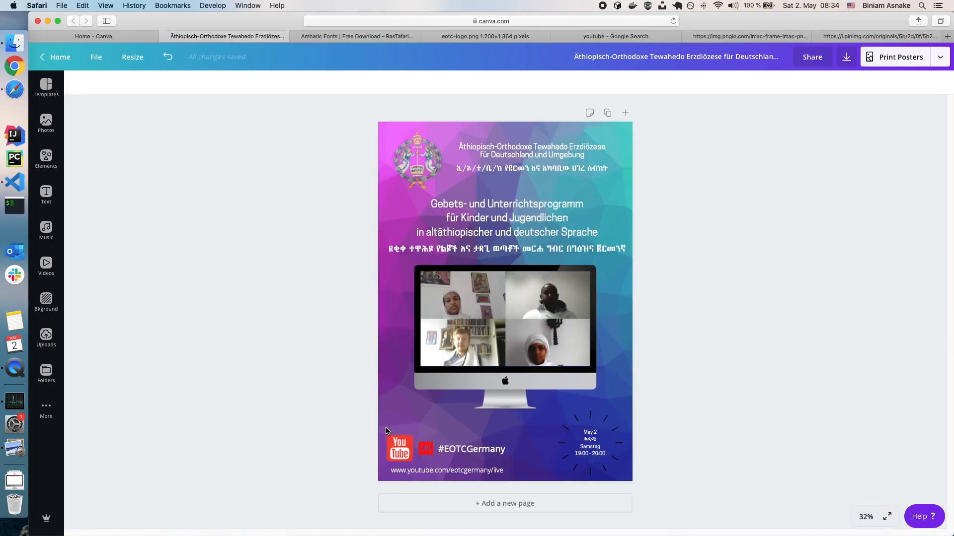
pyautogui.moveTo(392, 424); pyautogui.dragTo(498, 445)
pyautogui.click(668, 419)
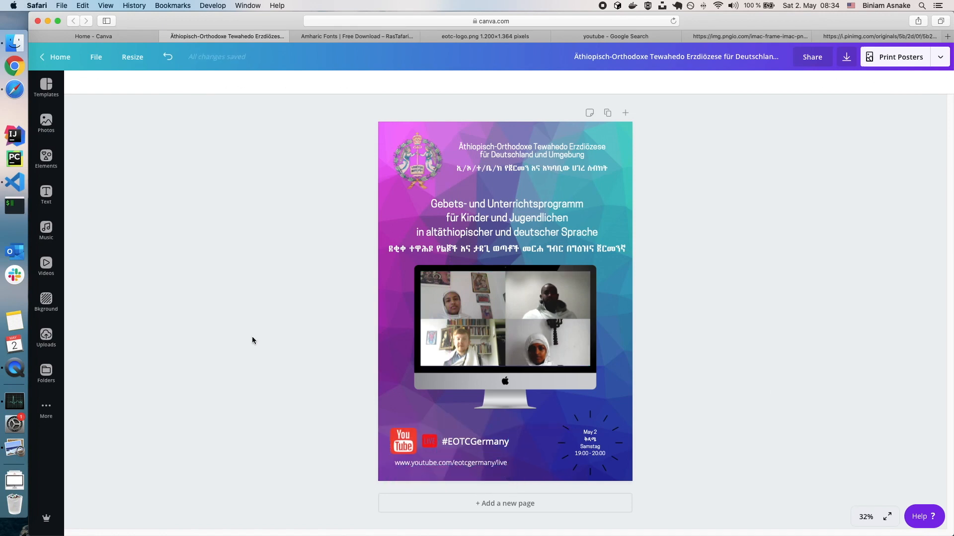
# Colour all the strokes around the date text white, as in the reference poster open in Preview
pyautogui.click(15, 448)
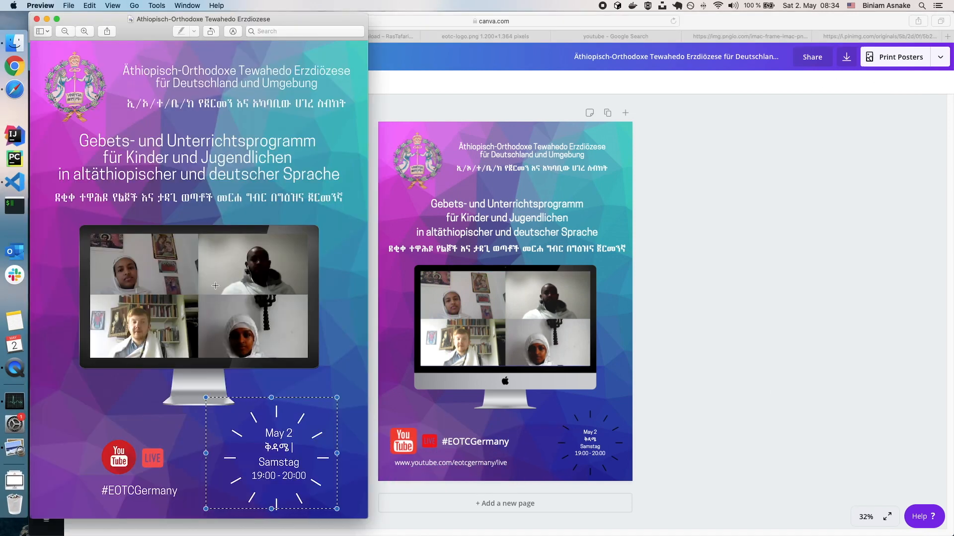
pyautogui.click(171, 344)
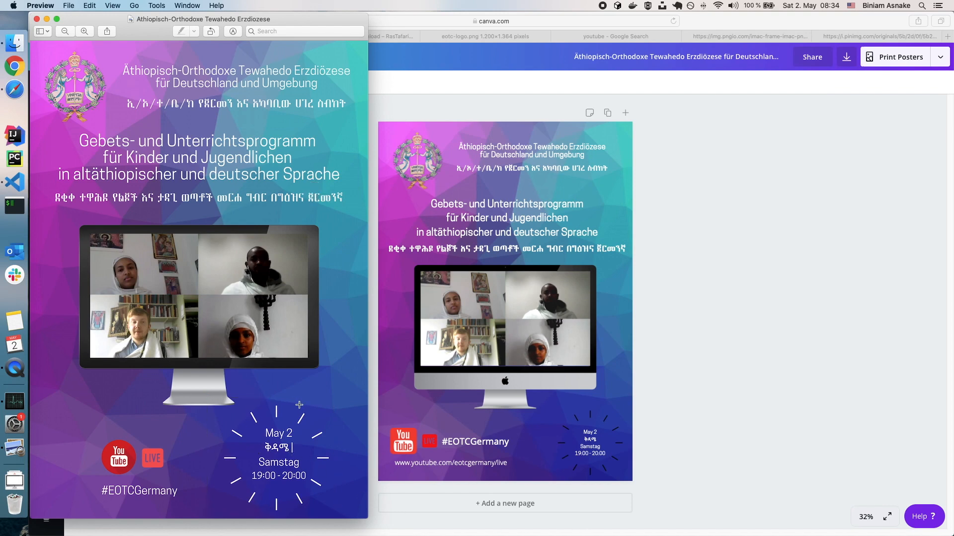
pyautogui.click(561, 472)
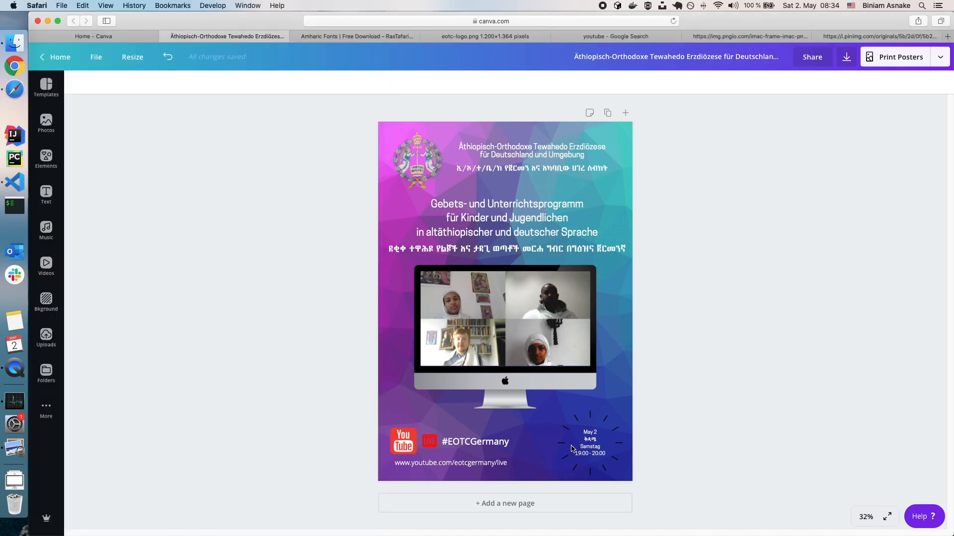
pyautogui.click(865, 517)
pyautogui.click(855, 489)
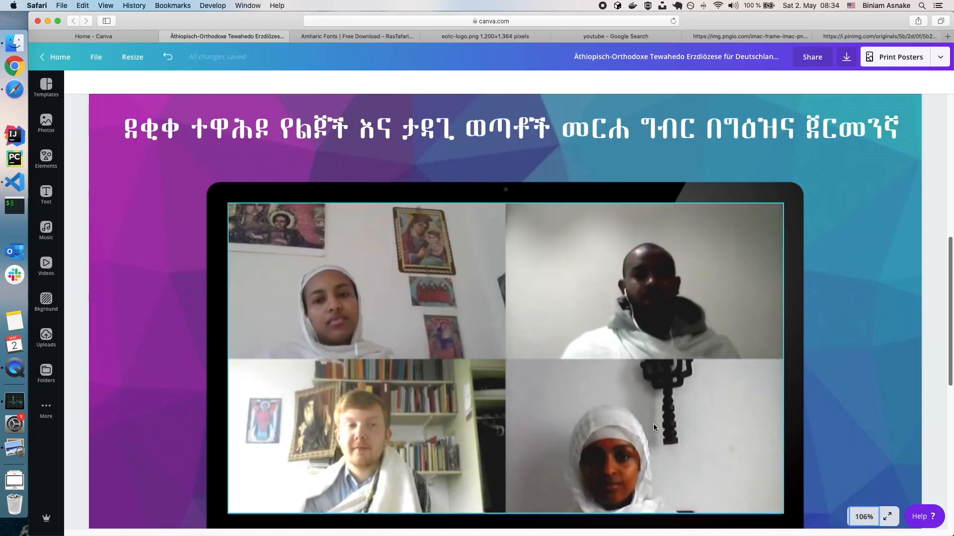
pyautogui.scroll(-10, 654, 425)
pyautogui.click(689, 357)
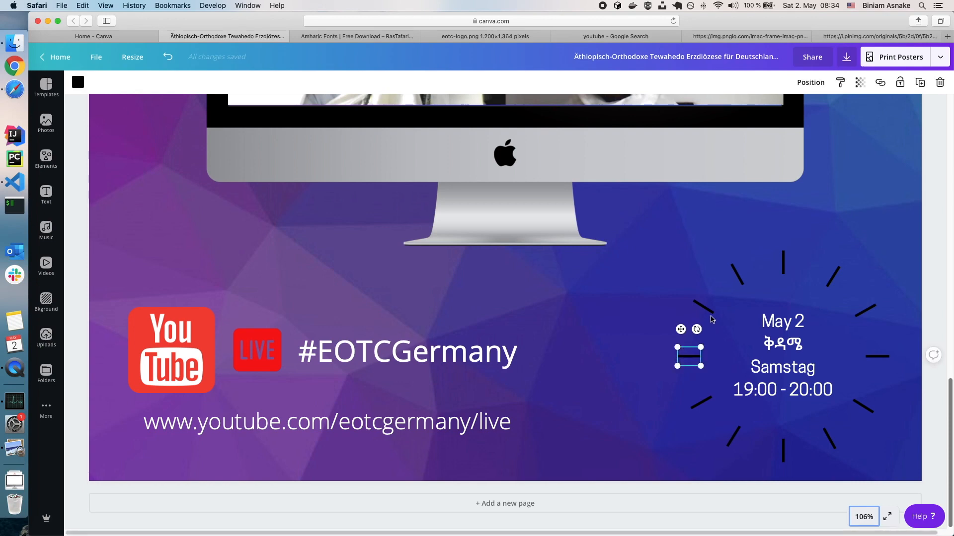
pyautogui.keyDown('shift'); pyautogui.click(703, 307); pyautogui.keyUp('shift')
pyautogui.keyDown('shift'); pyautogui.click(737, 275); pyautogui.keyUp('shift')
pyautogui.keyDown('shift'); pyautogui.click(783, 263); pyautogui.keyUp('shift')
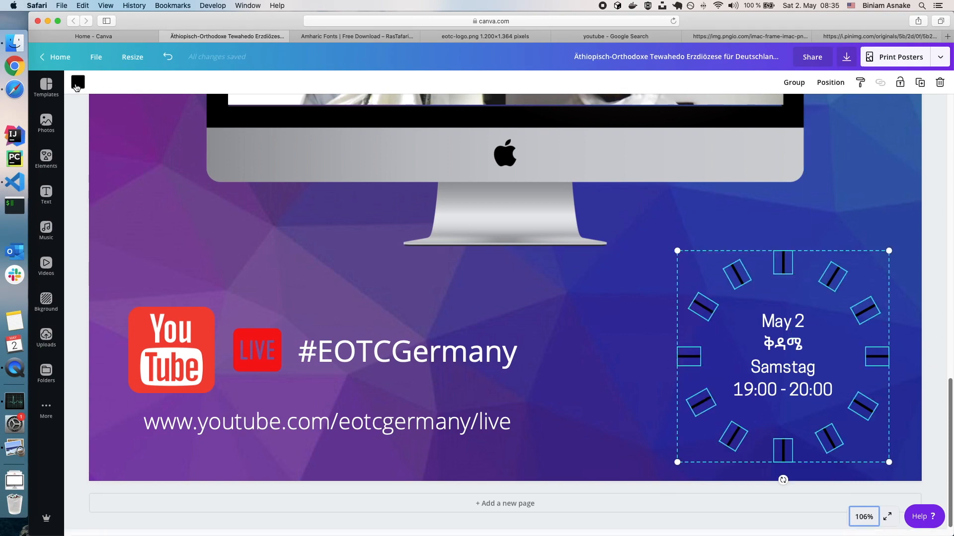
pyautogui.click(77, 87)
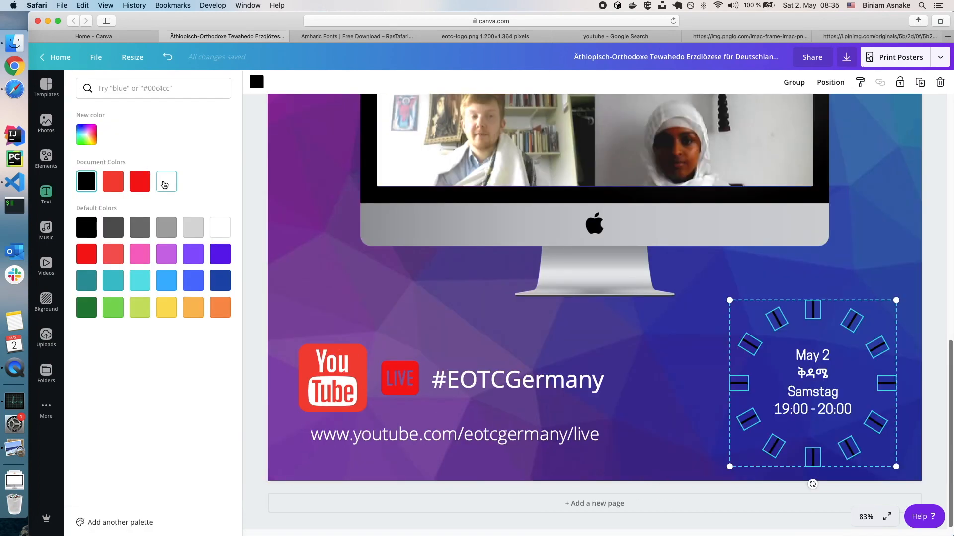
pyautogui.click(165, 185)
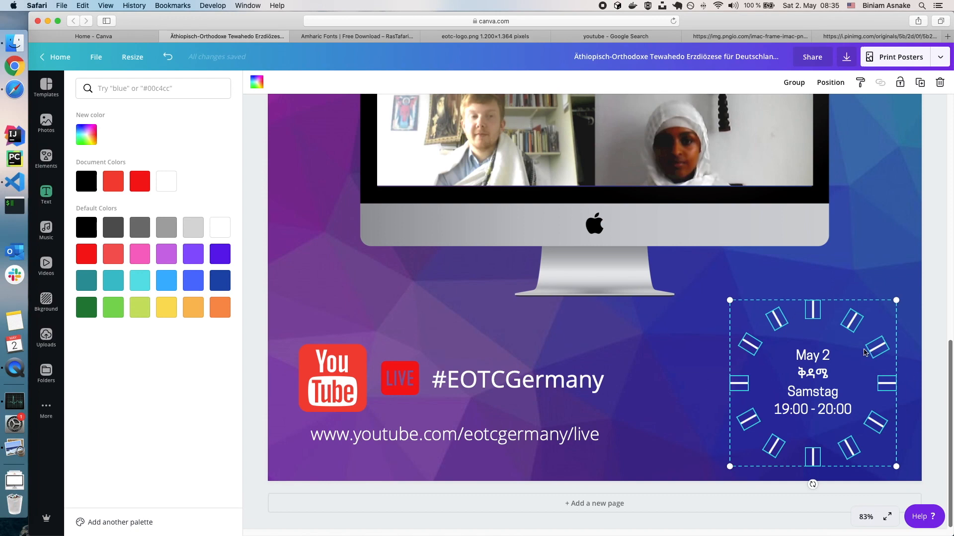
# Group the date text with the surrounding strokes and reposition the badge level with the hashtag row
pyautogui.click(829, 357)
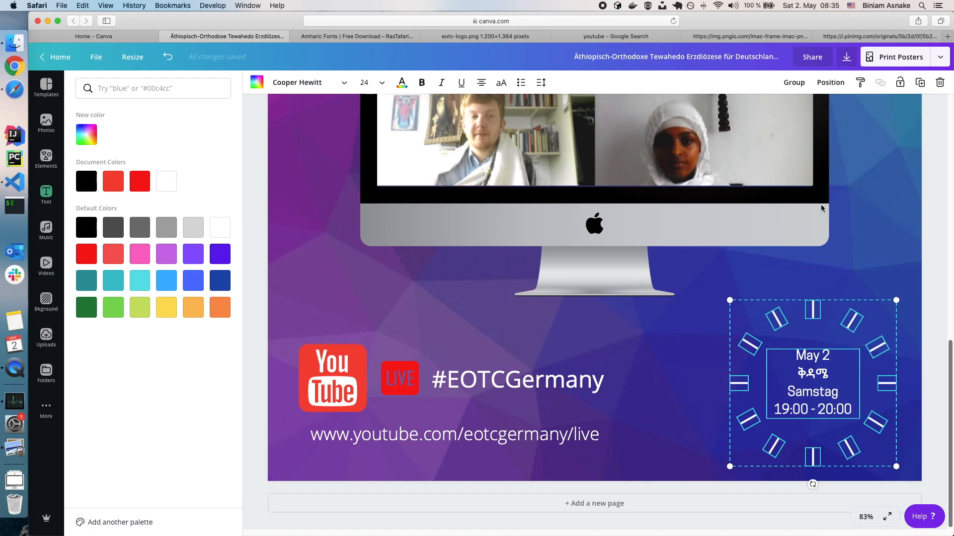
pyautogui.click(796, 86)
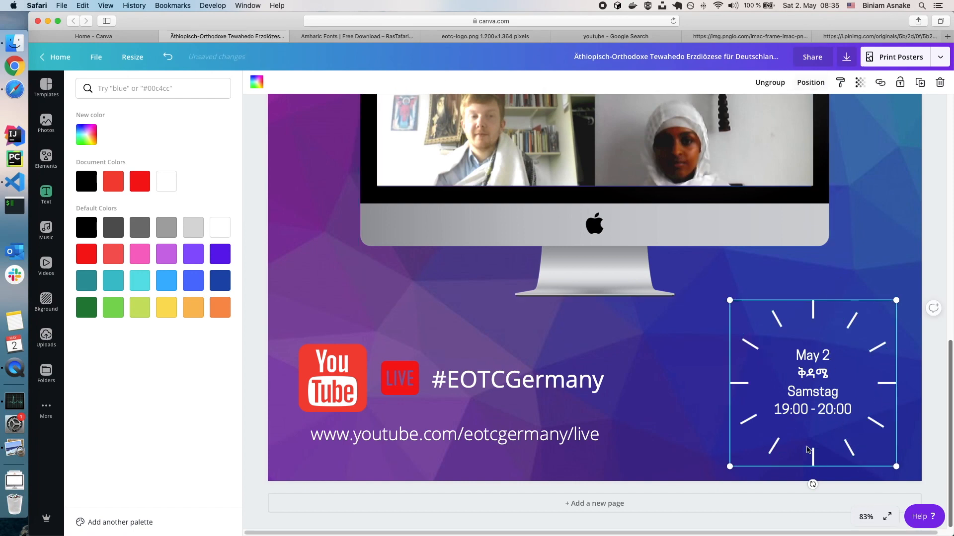
pyautogui.click(695, 387)
pyautogui.moveTo(695, 386); pyautogui.dragTo(928, 427)
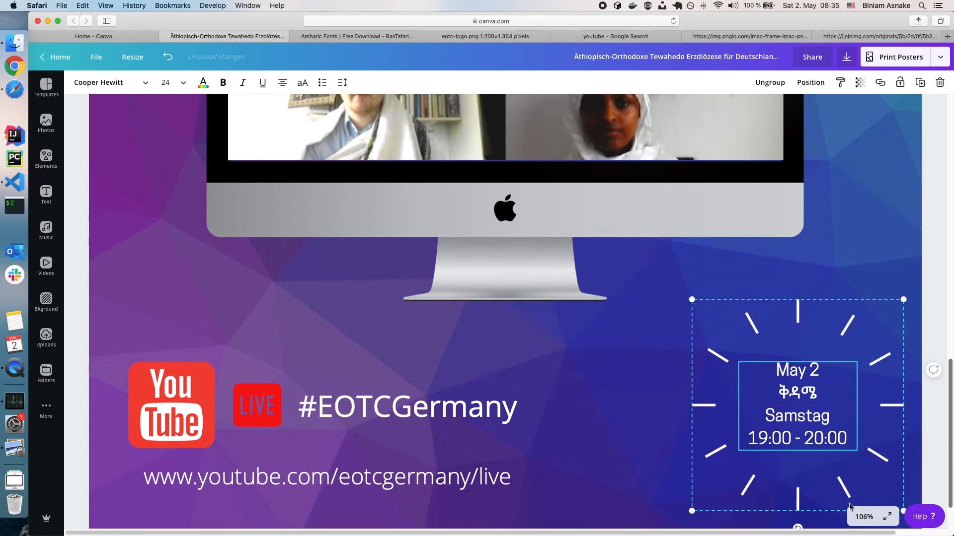
pyautogui.click(864, 517)
pyautogui.click(867, 475)
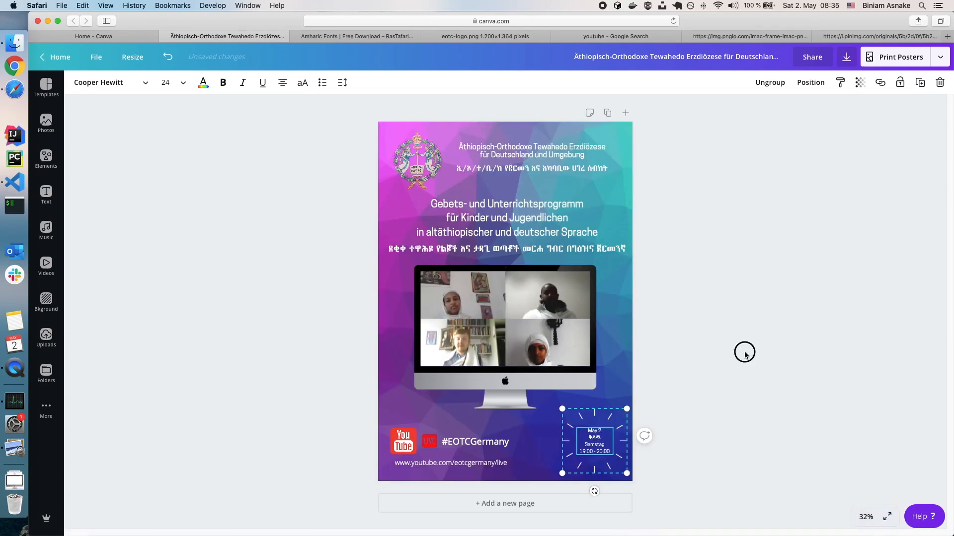
pyautogui.click(648, 387)
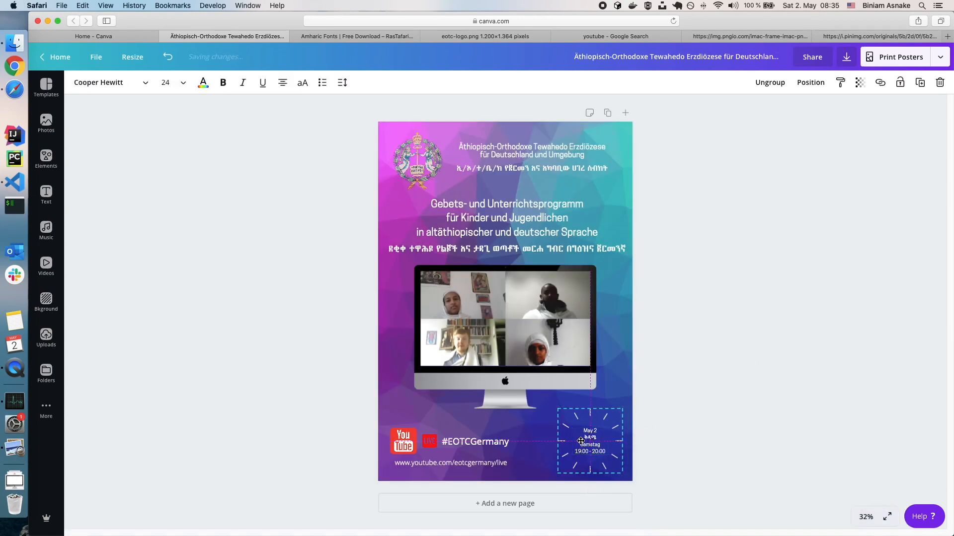
pyautogui.click(760, 378)
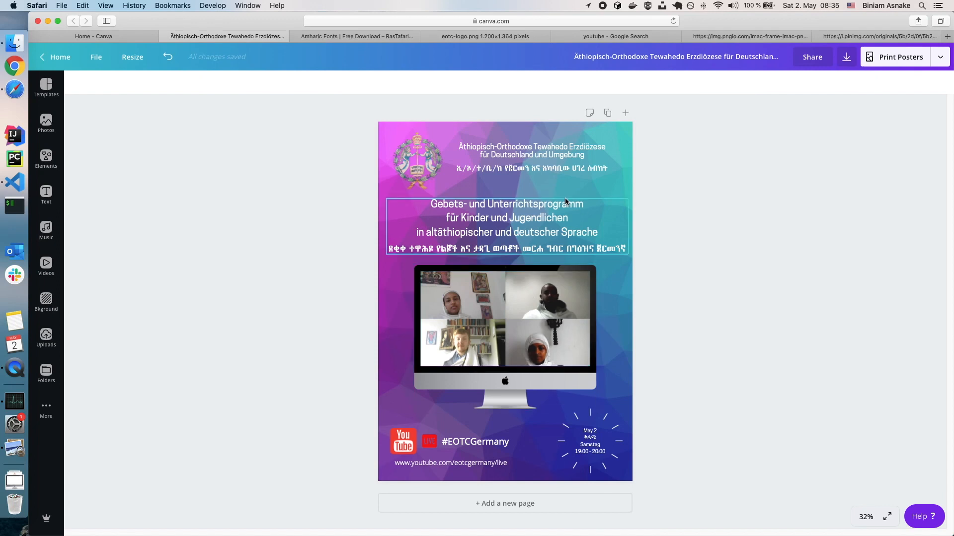
# Move the German and Amharic programme title block slightly up and left, centring it on the poster
pyautogui.moveTo(549, 218); pyautogui.dragTo(546, 215)
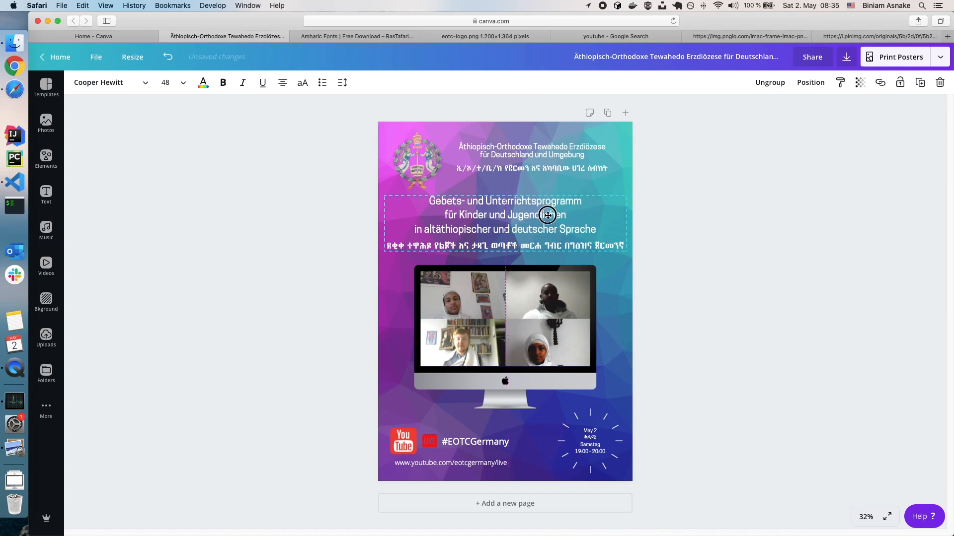
pyautogui.click(668, 391)
pyautogui.moveTo(534, 378)
pyautogui.mouseDown()
pyautogui.moveTo(614, 378)
pyautogui.moveTo(541, 371)
pyautogui.mouseUp()
pyautogui.moveTo(522, 328); pyautogui.dragTo(553, 327)
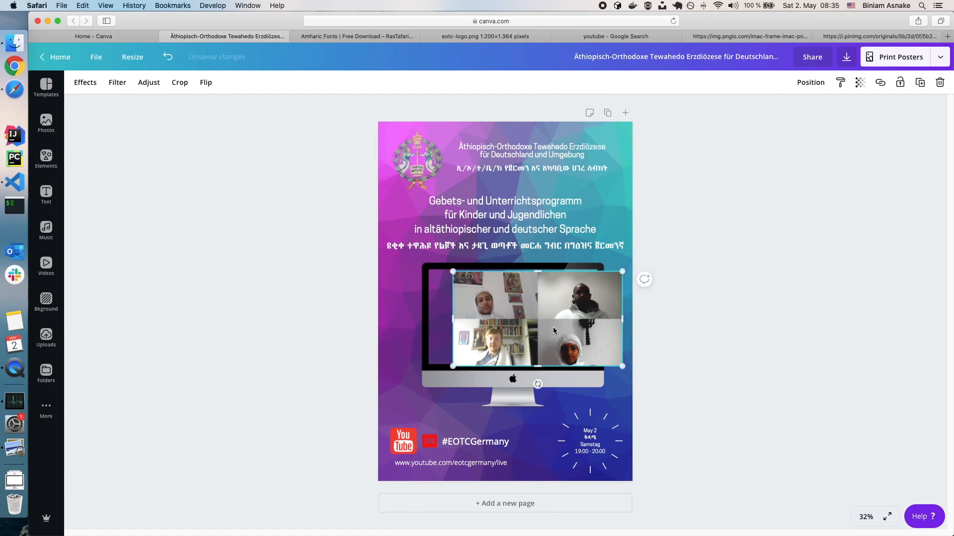
pyautogui.click(168, 58)
pyautogui.click(168, 58)
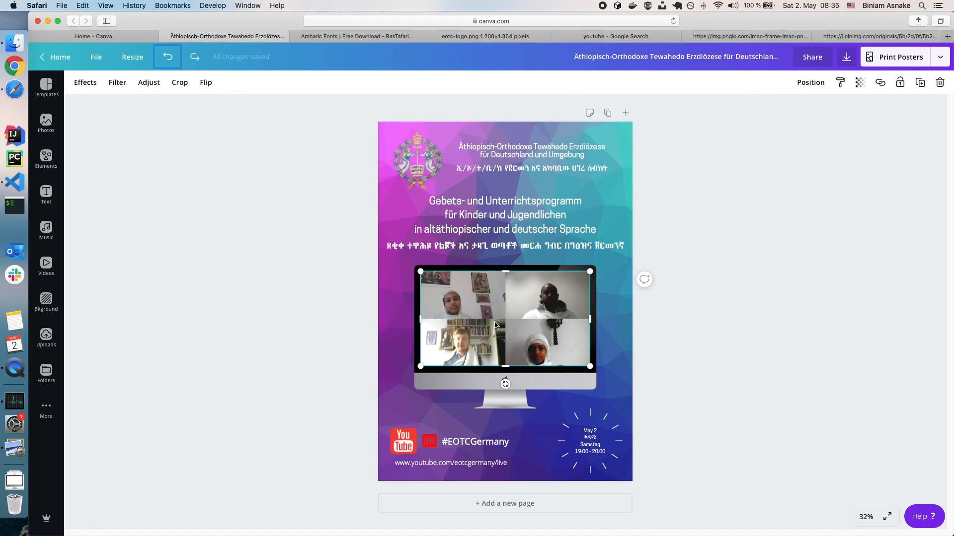
# Group the video-call picture with the iMac frame and move the group slightly up, centred on the poster
pyautogui.keyDown('shift'); pyautogui.click(537, 381); pyautogui.keyUp('shift')
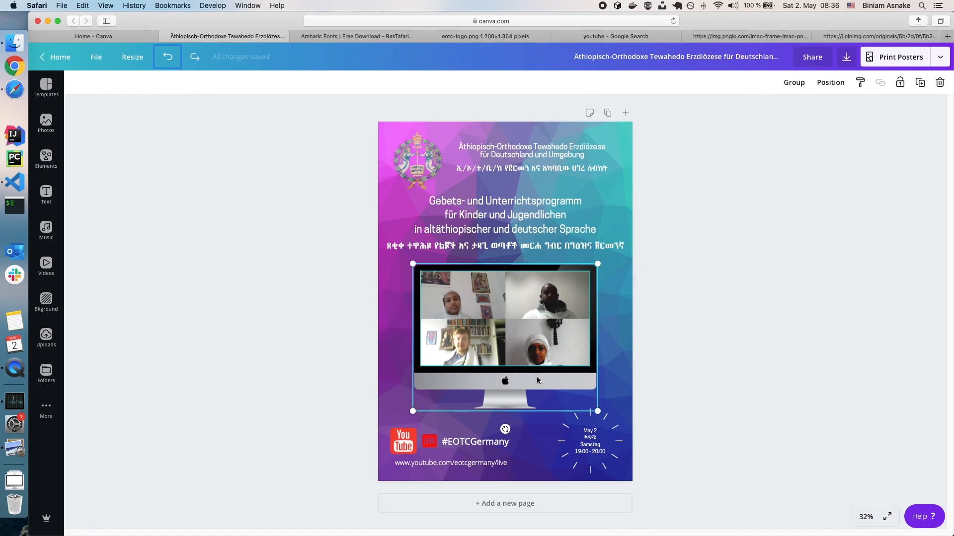
pyautogui.click(794, 83)
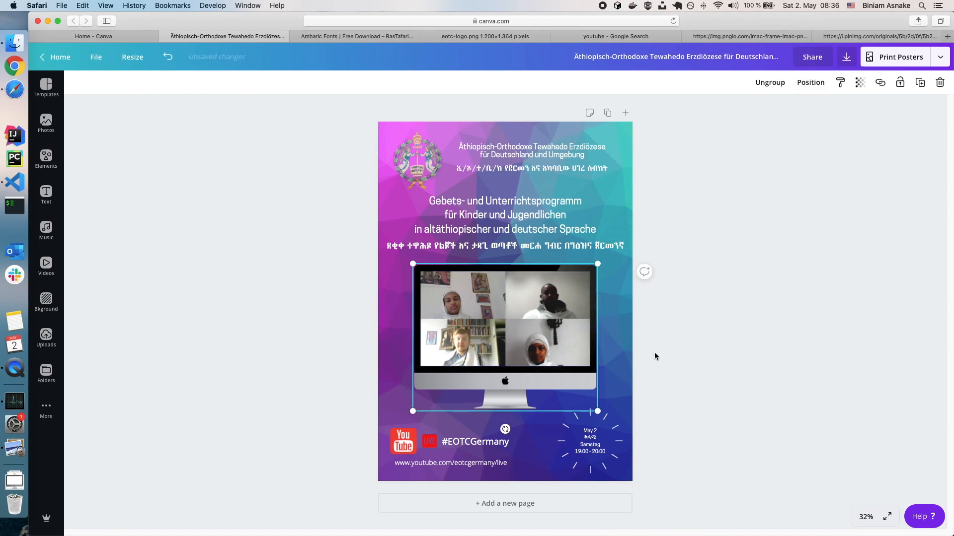
pyautogui.moveTo(551, 341)
pyautogui.mouseDown()
pyautogui.moveTo(662, 336)
pyautogui.moveTo(507, 332)
pyautogui.moveTo(548, 338)
pyautogui.mouseUp()
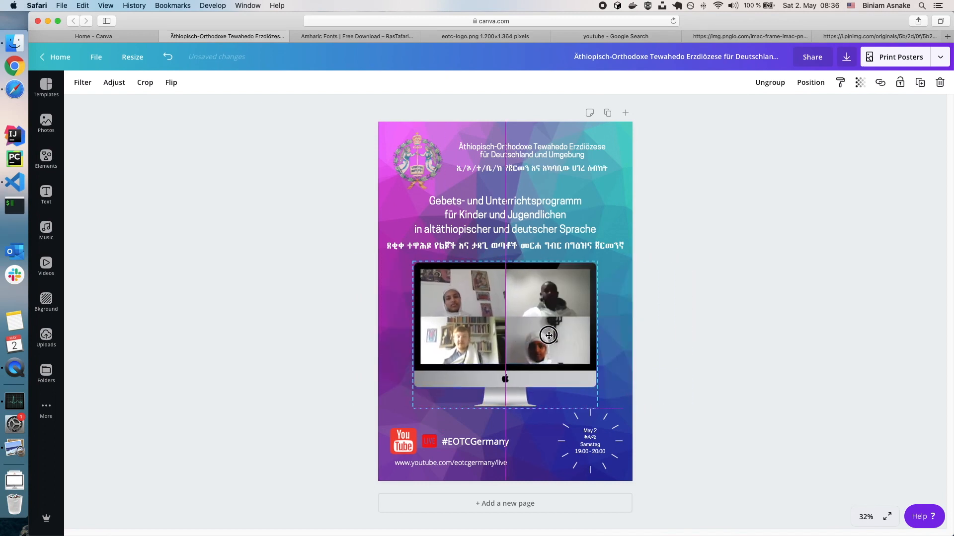
pyautogui.click(728, 328)
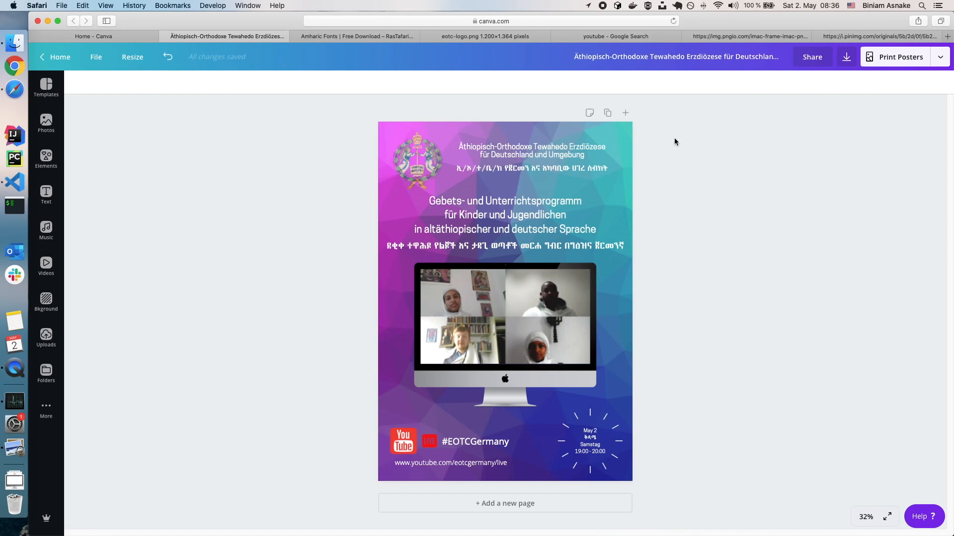
# Examine the sharing options, including searching for the invitee "username" and the link permissions, and the list of publishing options
pyautogui.click(802, 60)
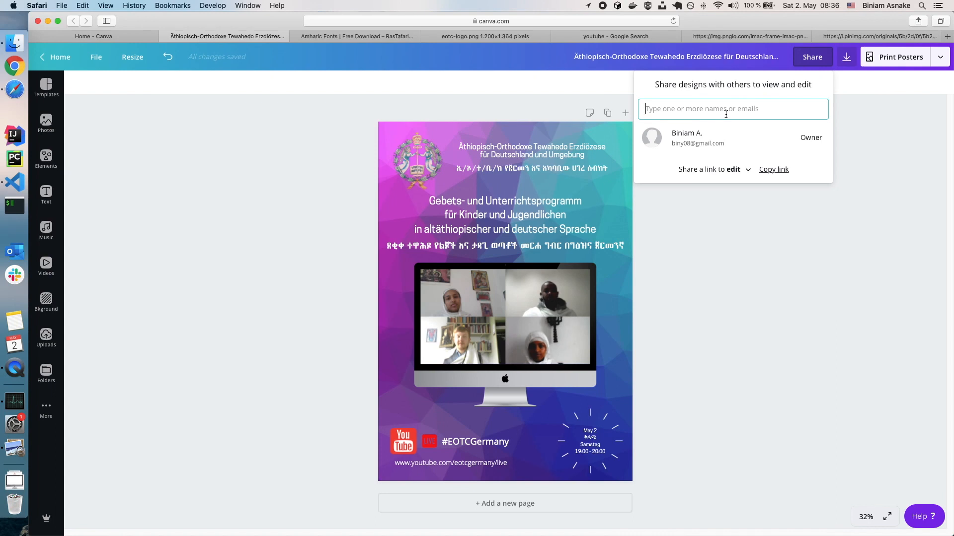
pyautogui.write('username')
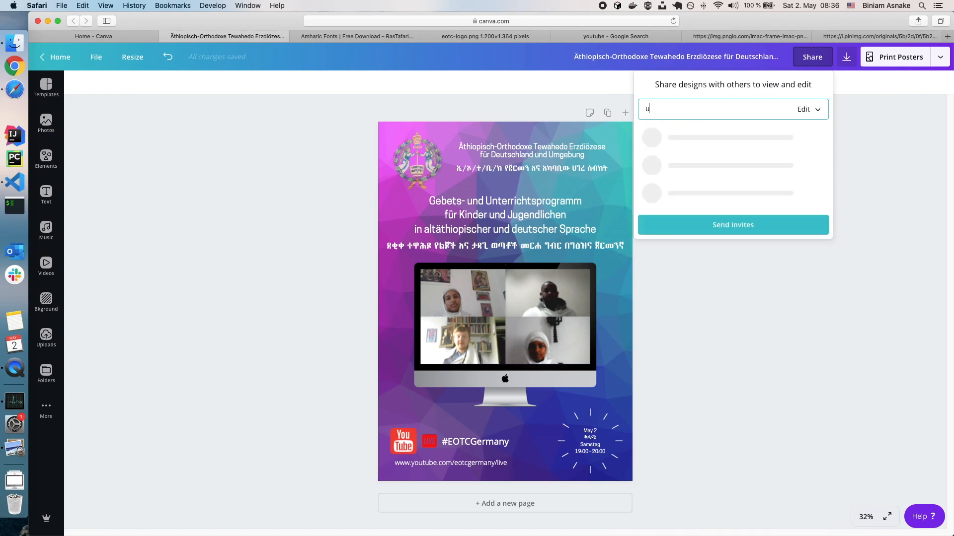
pyautogui.press('super+a')
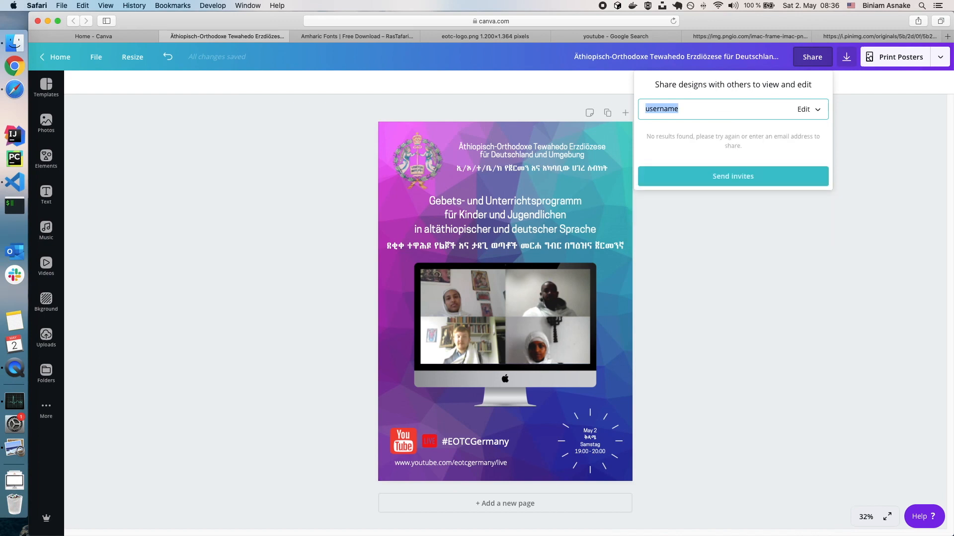
pyautogui.press('BackSpace')
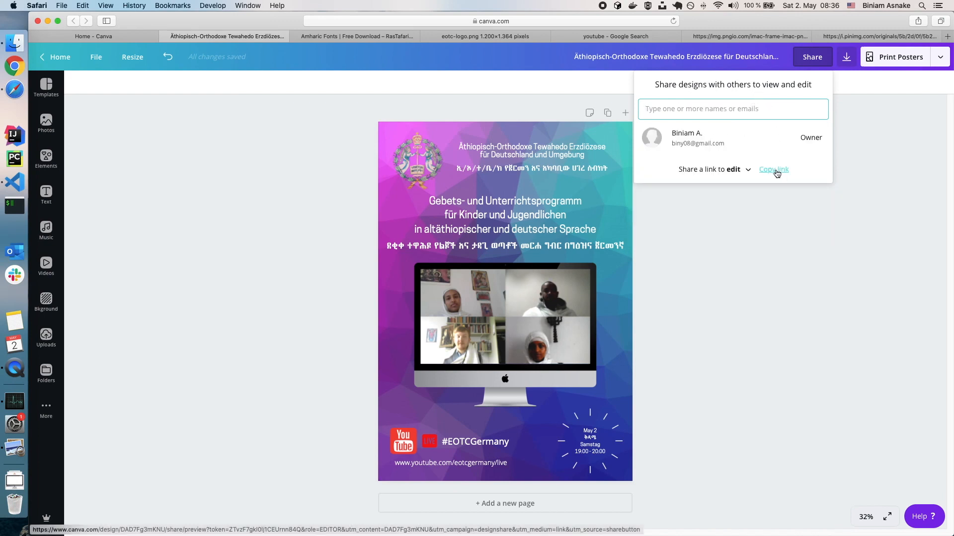
pyautogui.click(748, 170)
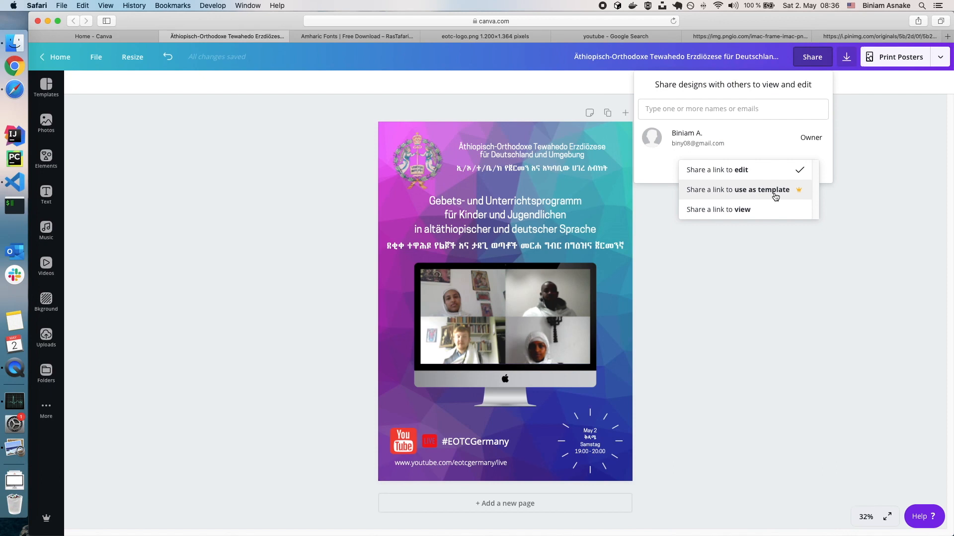
pyautogui.click(880, 153)
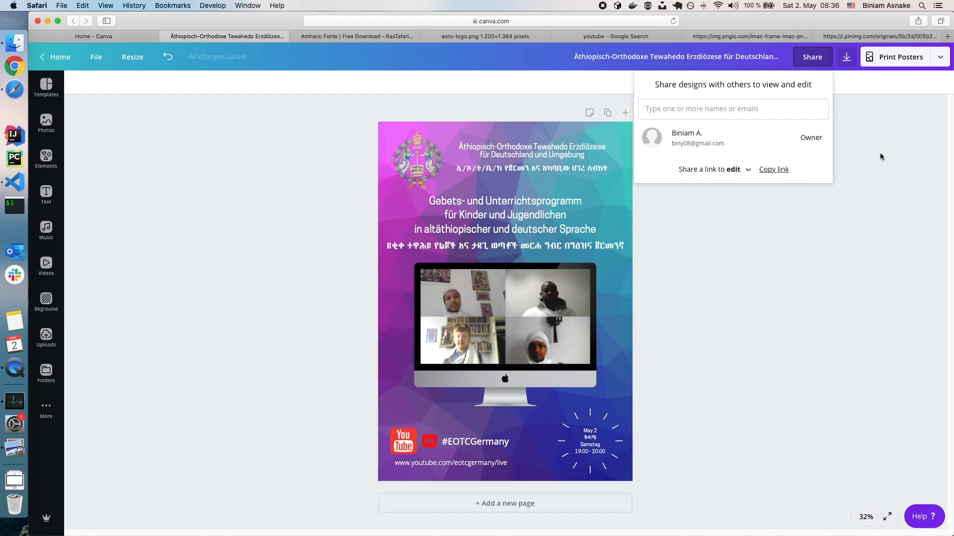
pyautogui.click(870, 155)
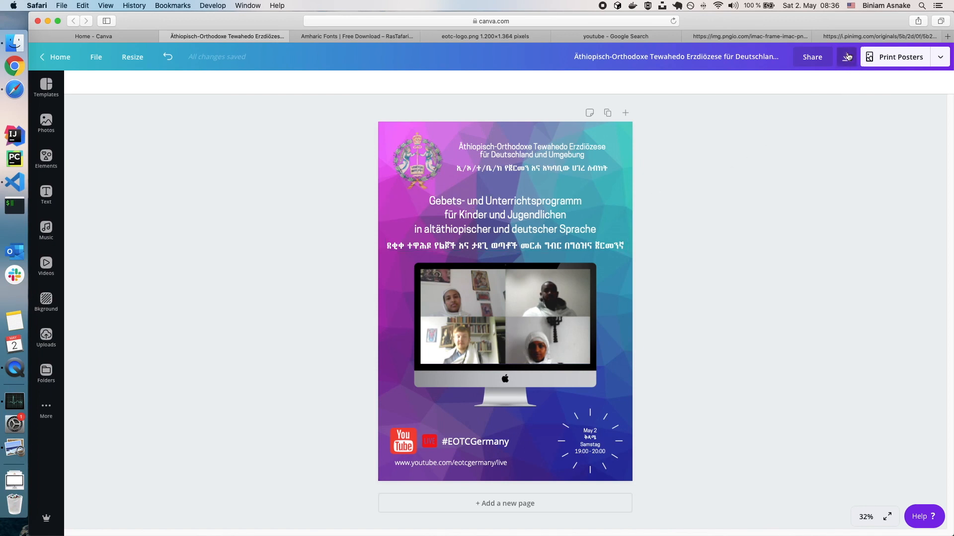
pyautogui.click(938, 57)
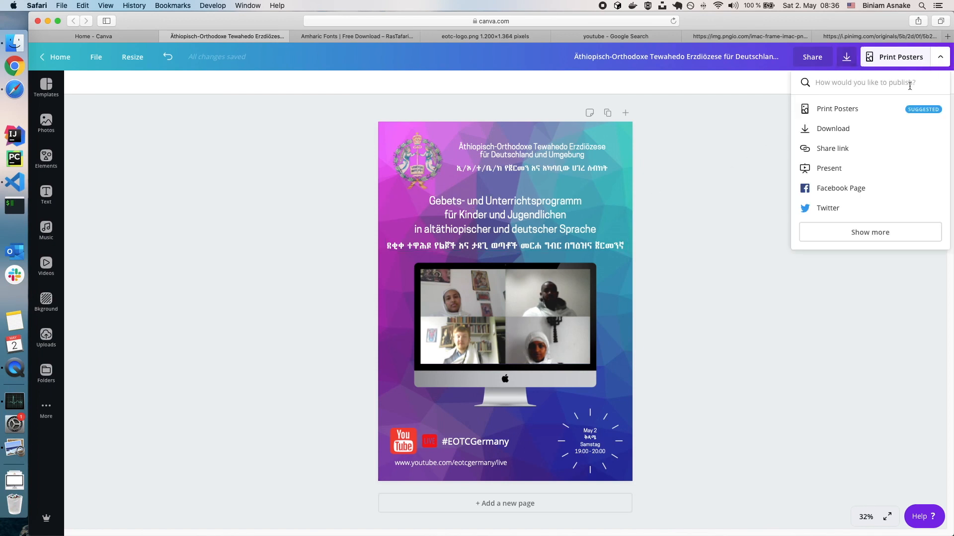
pyautogui.click(721, 148)
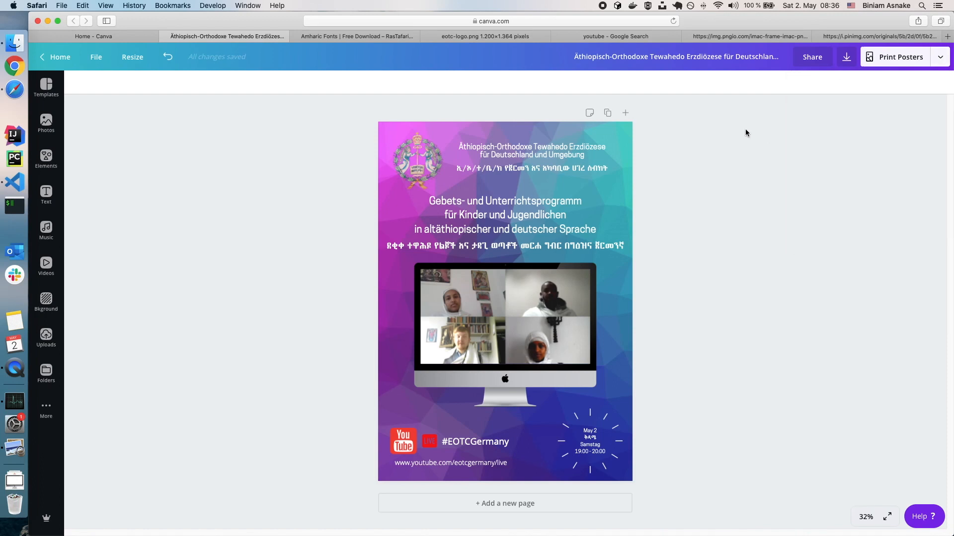
pyautogui.click(847, 59)
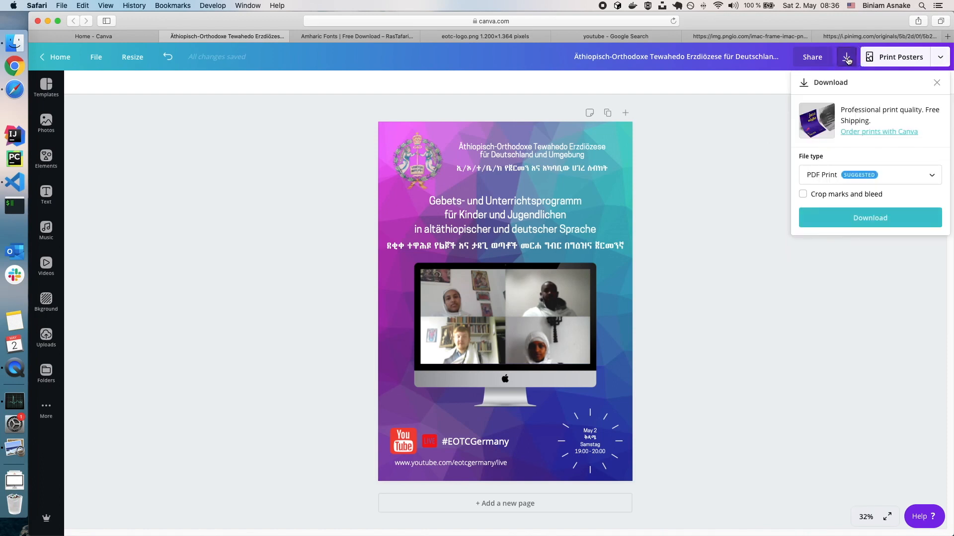
pyautogui.click(828, 174)
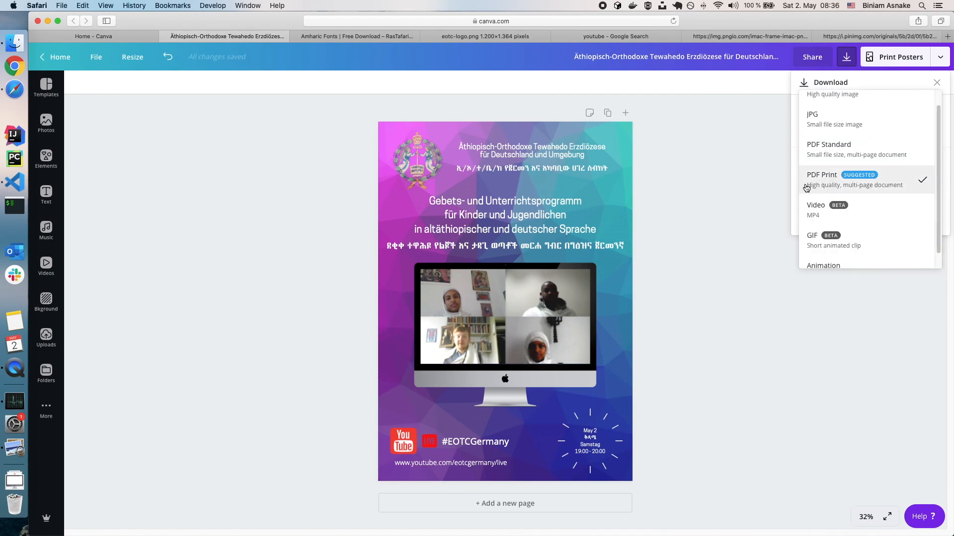
pyautogui.scroll(1, 879, 195)
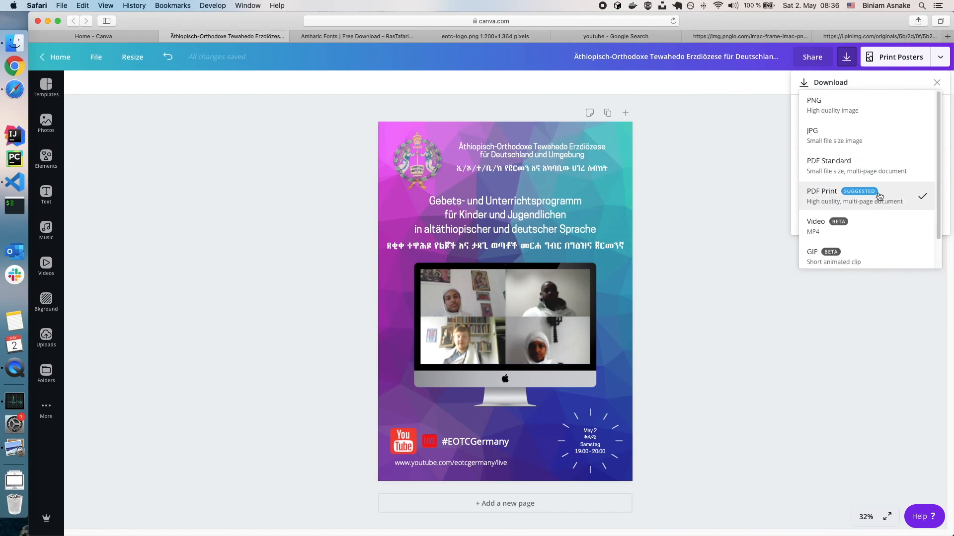
pyautogui.click(864, 110)
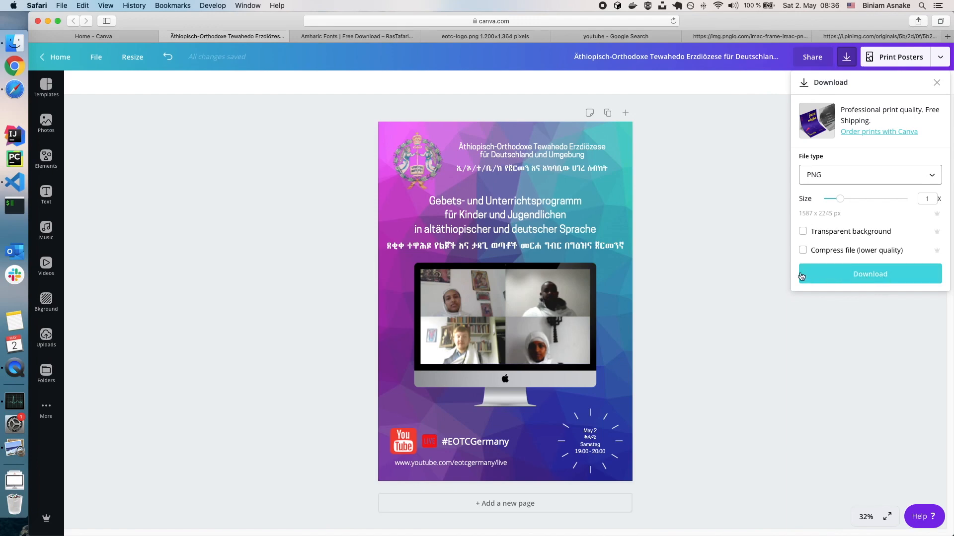
pyautogui.click(850, 278)
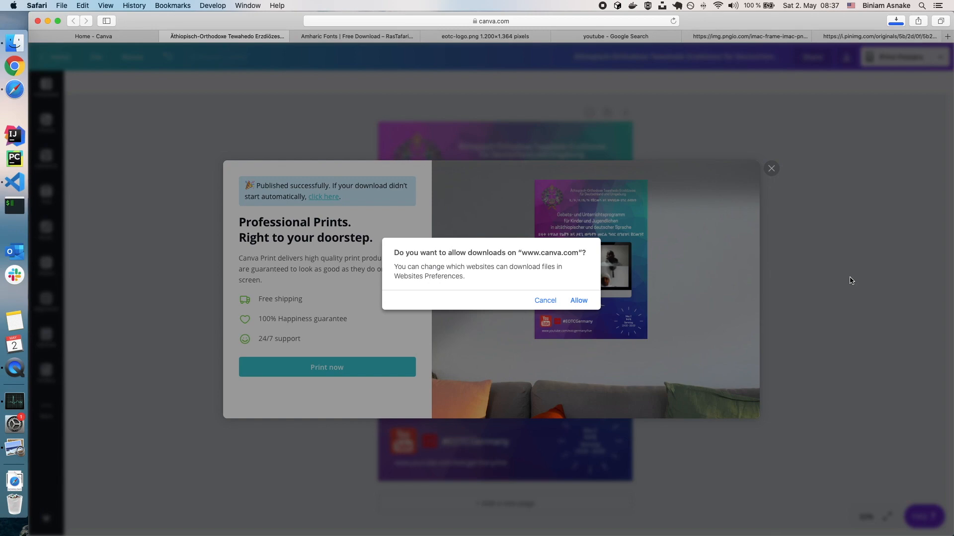
pyautogui.click(578, 301)
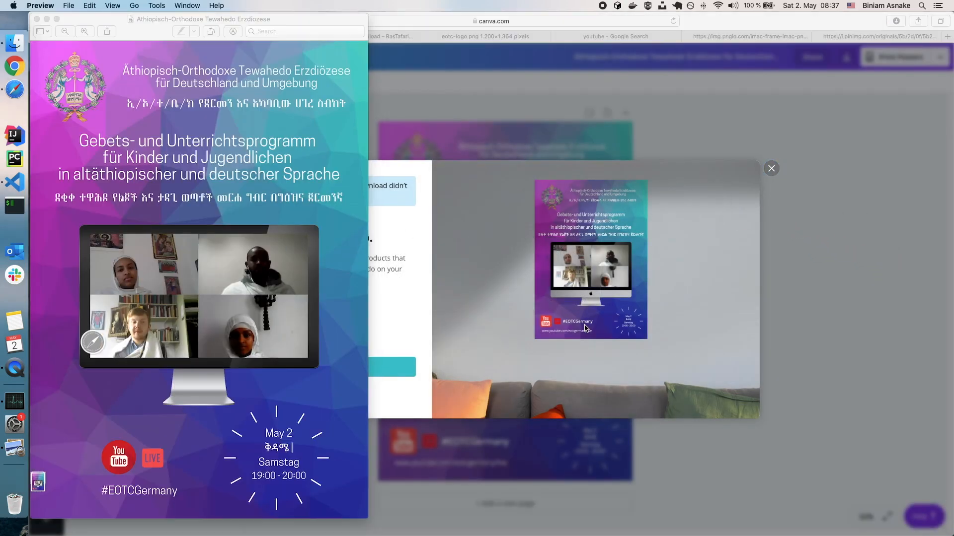
# Arrange the downloaded poster and the reference poster side by side in Preview for comparison
pyautogui.moveTo(138, 32); pyautogui.dragTo(623, 11)
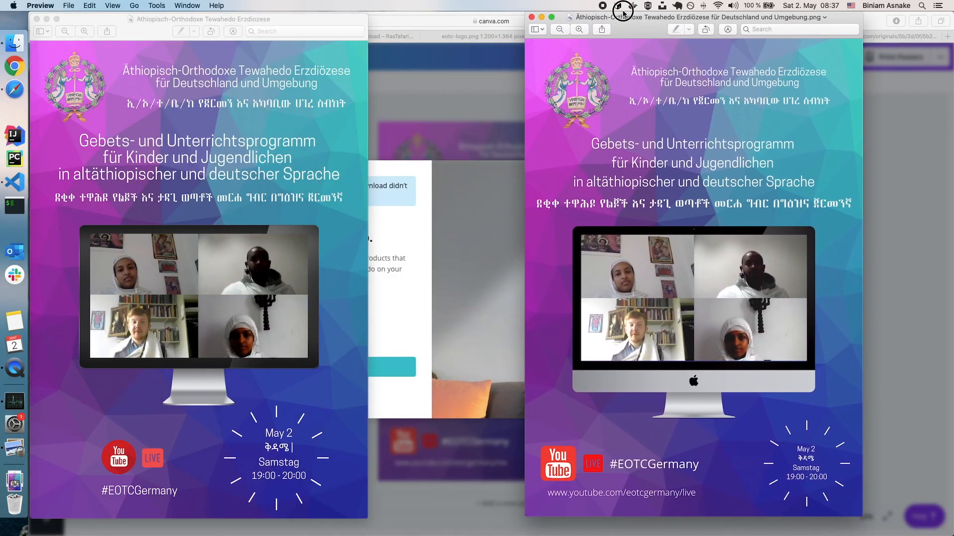
pyautogui.moveTo(315, 18); pyautogui.dragTo(428, 19)
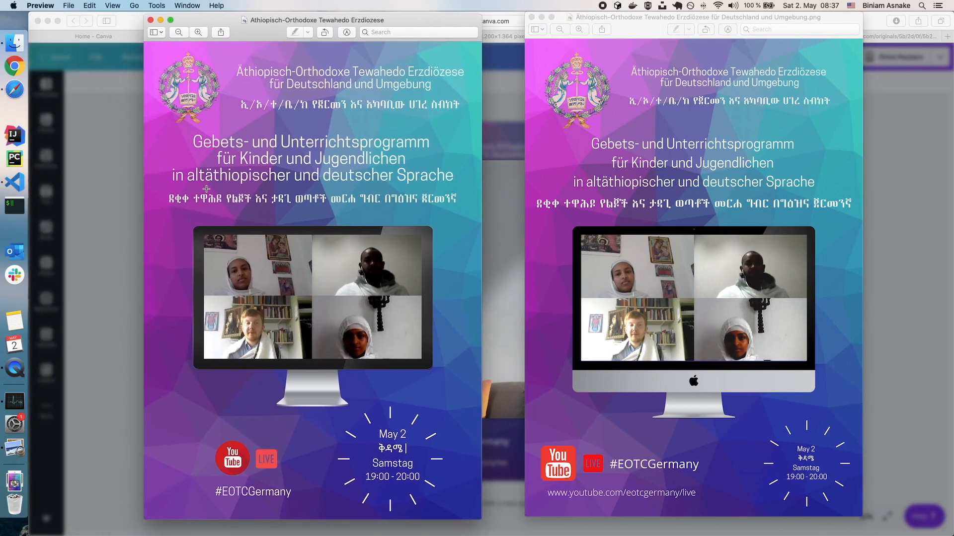